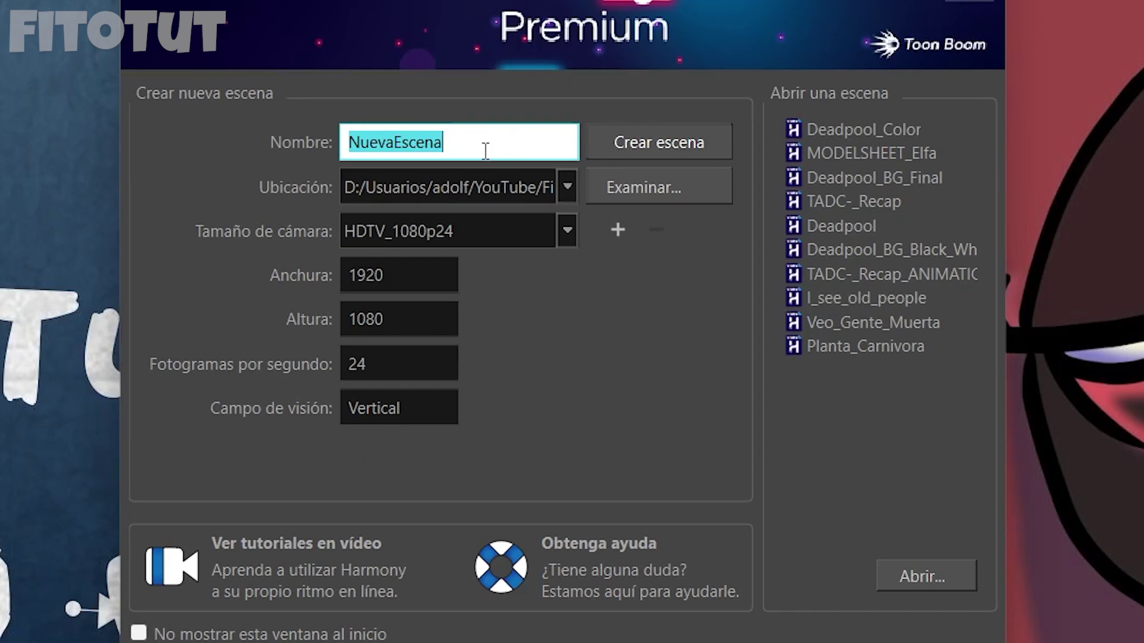
Name the new scene Ciclo_correr and save it in the folder "toon boom Cómo HACER ANIMACIONES - TUTORIAL Harmony ToonBoom".
text(Cic)
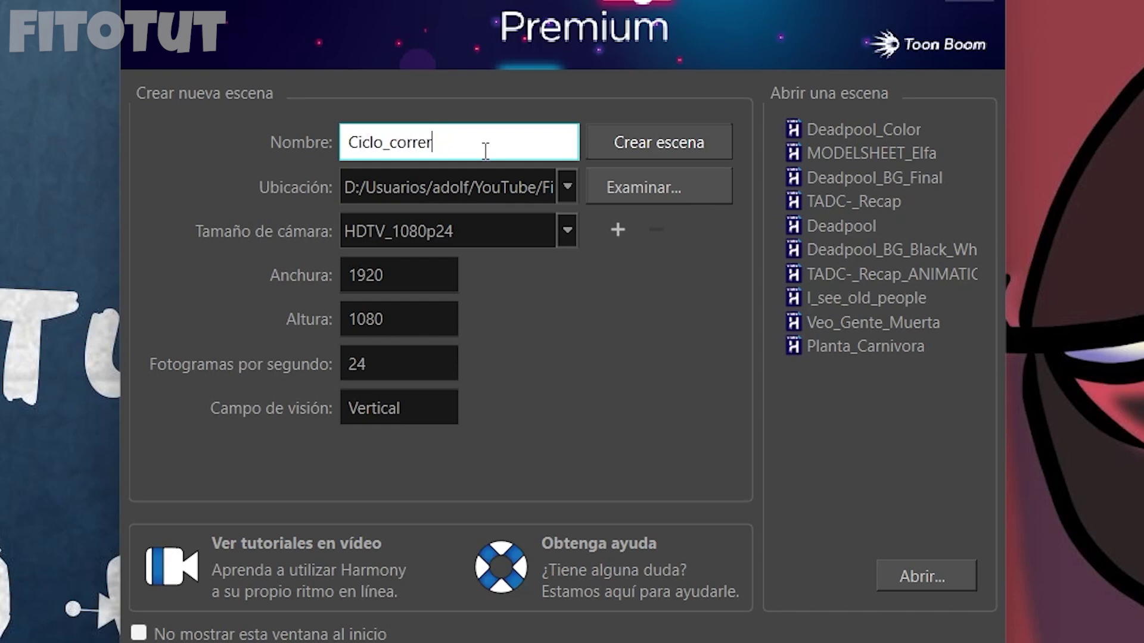
text(lo_correr_)
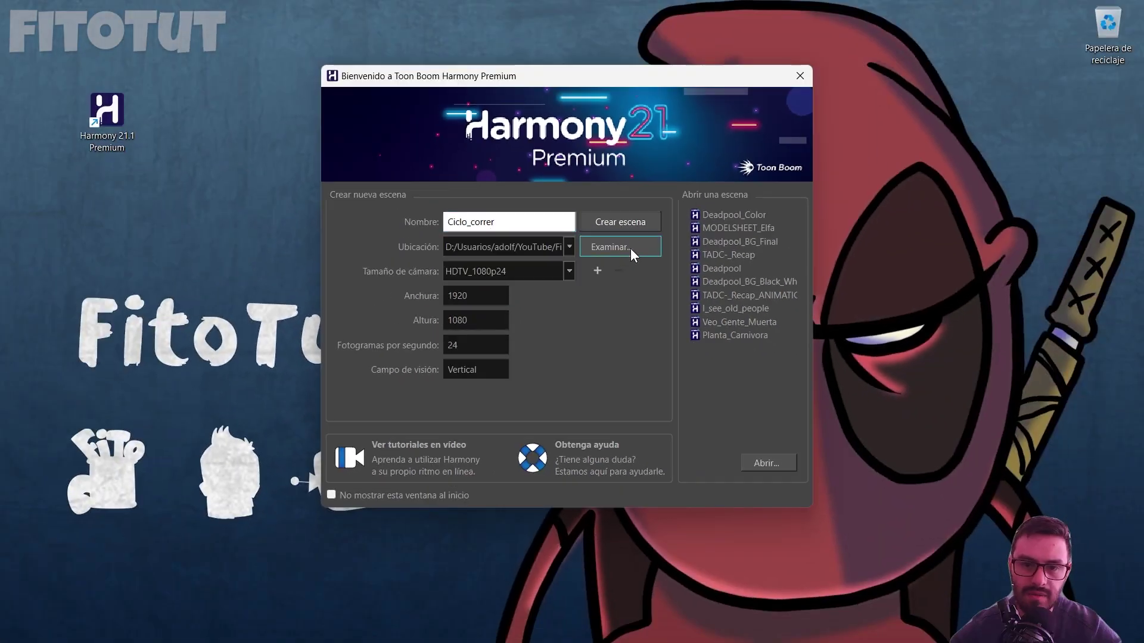
click(677, 188)
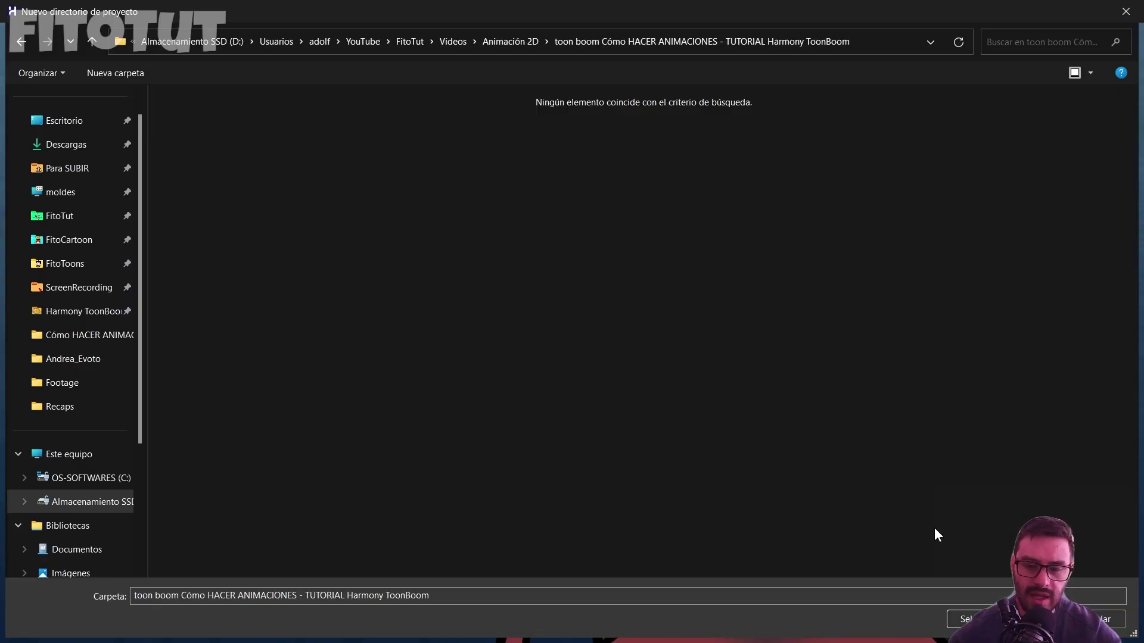
click(961, 620)
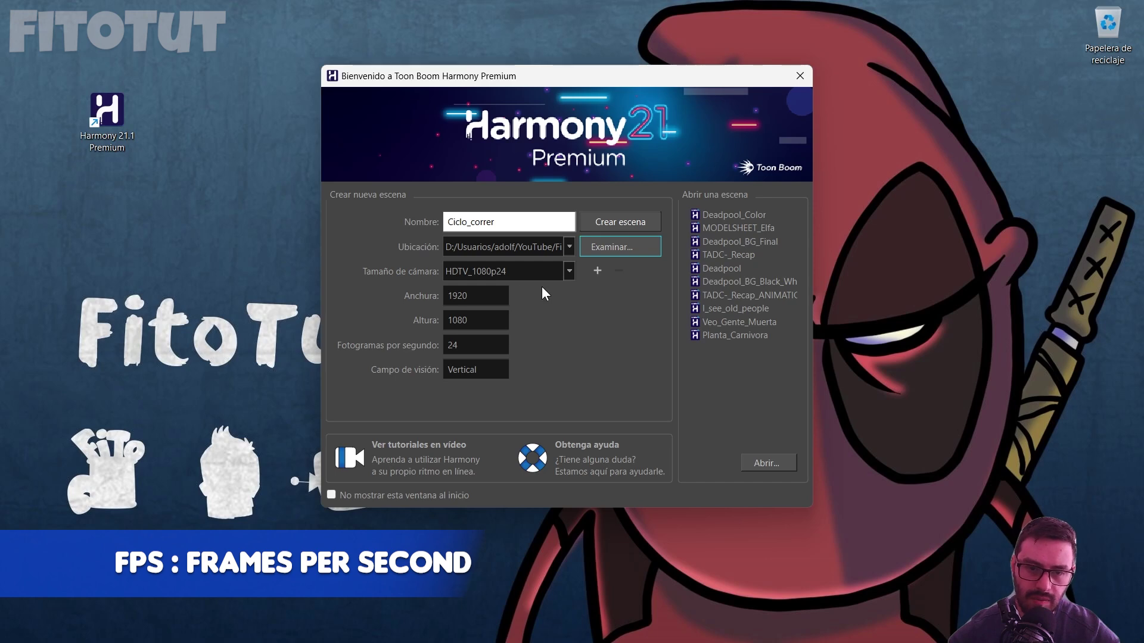
Review the camera size options, keep HDTV_1080p24, and create the scene.
click(570, 272)
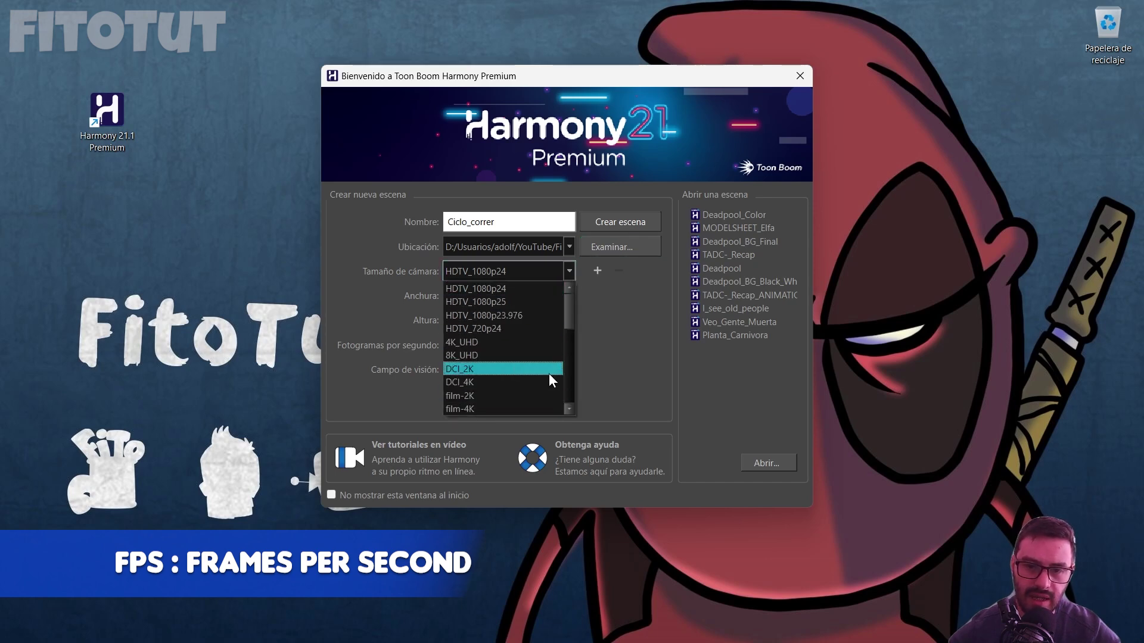
click(663, 219)
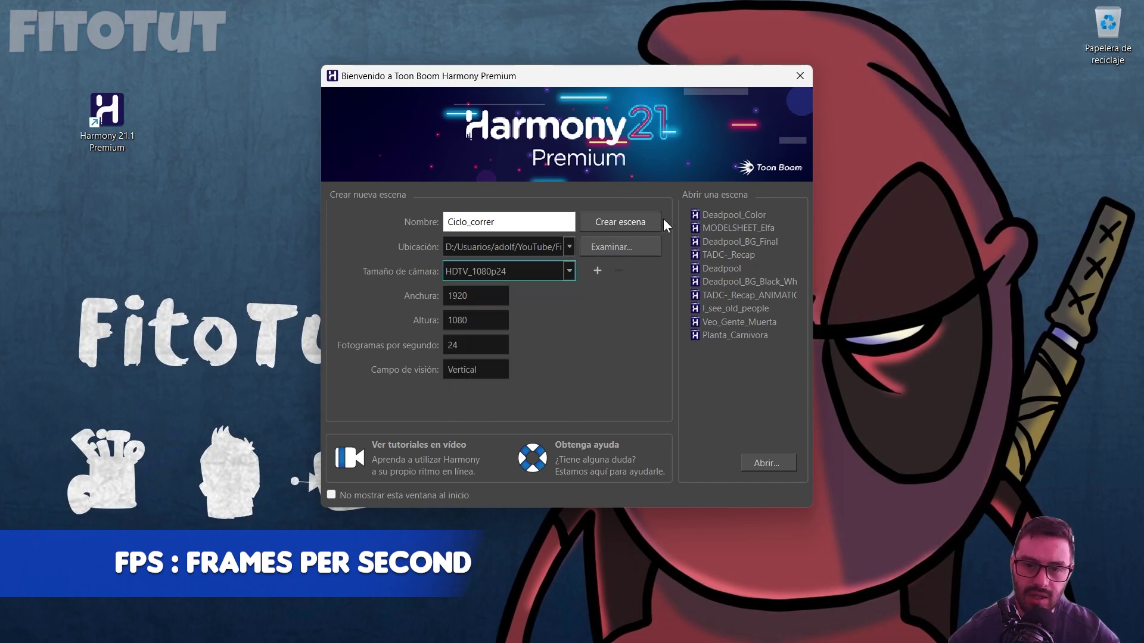
click(624, 226)
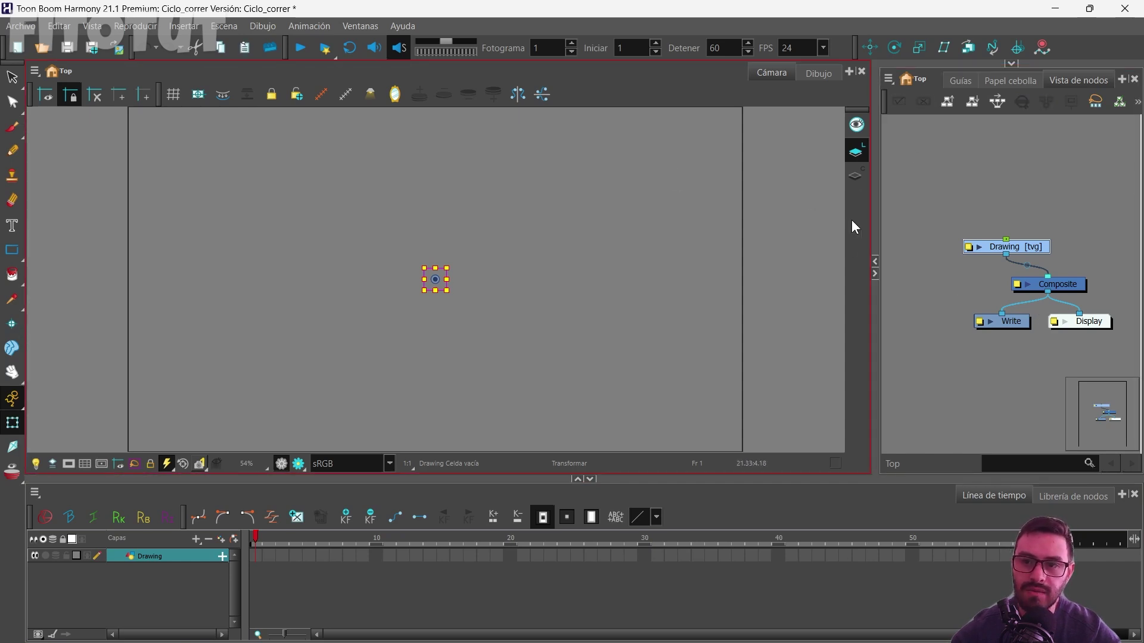
Collapse the node view to give the views above it the full height, and show the tool properties there.
click(1123, 80)
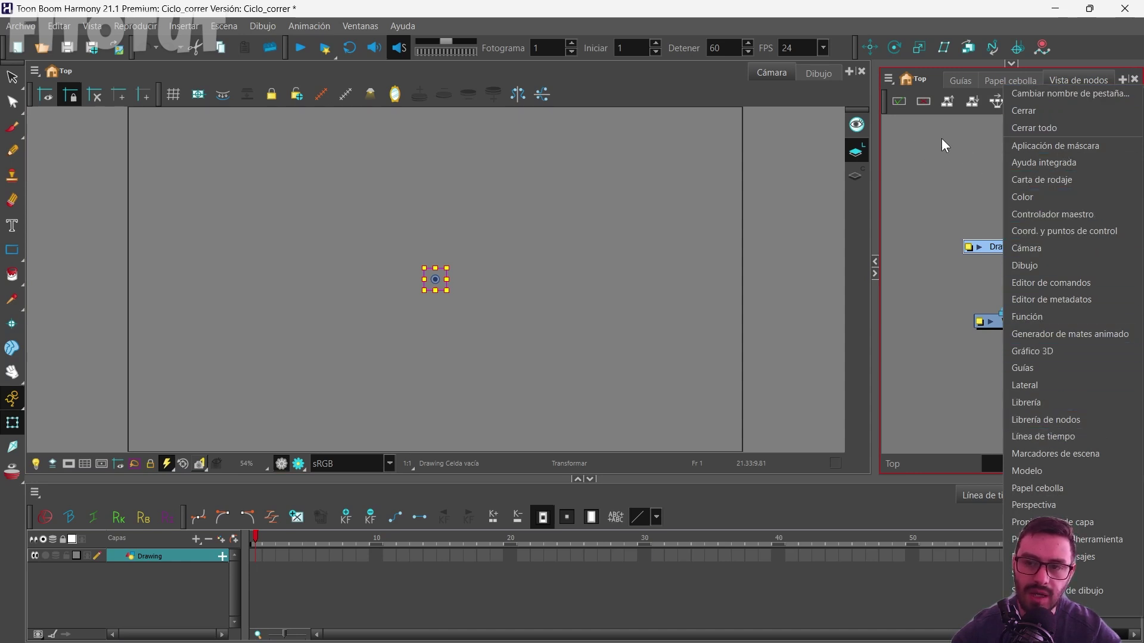
click(1065, 231)
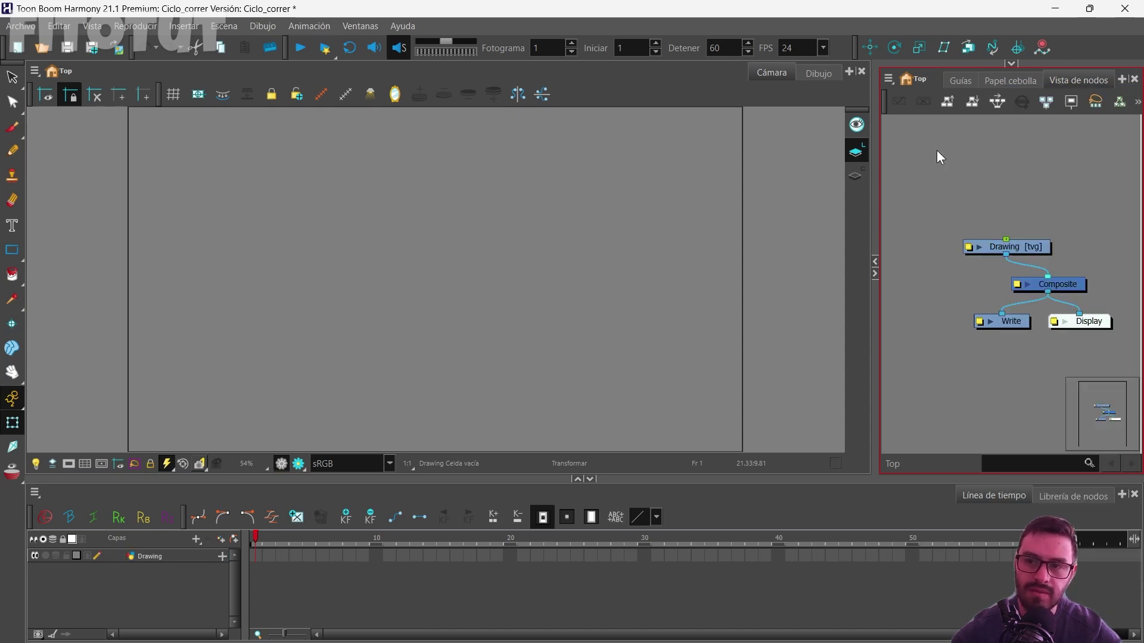
drag(1040, 122, 1001, 267)
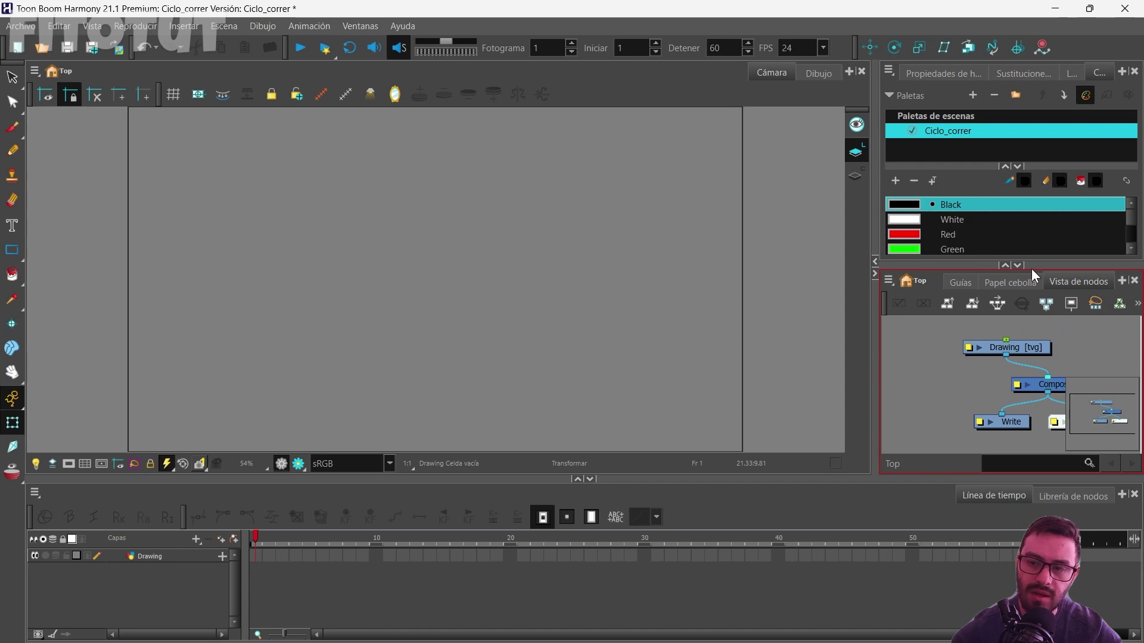
click(1018, 265)
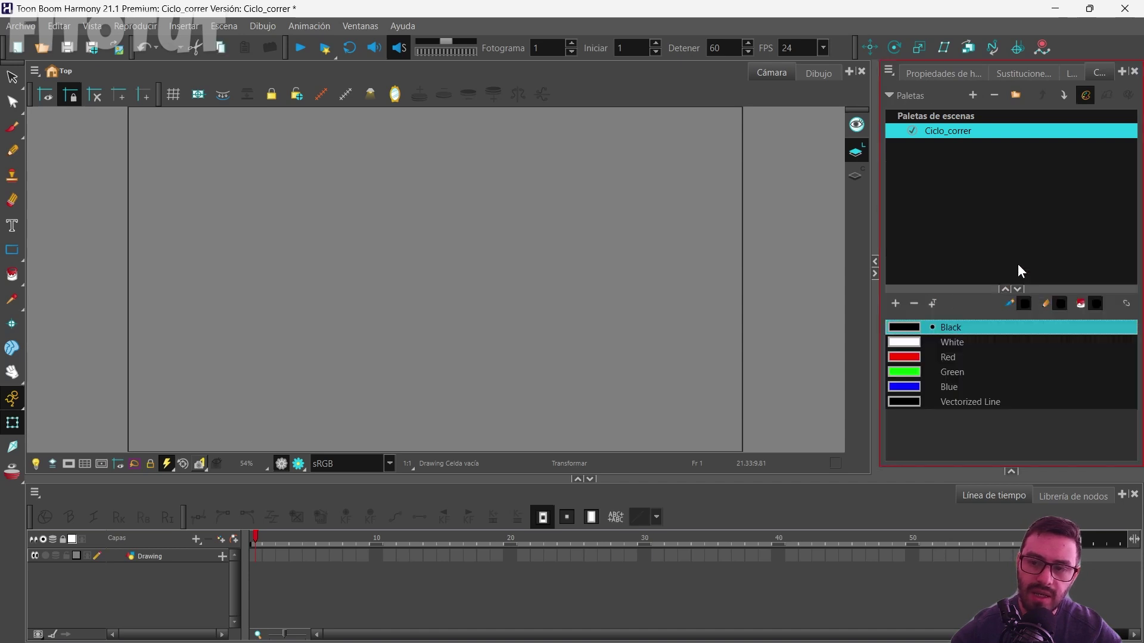
click(875, 261)
click(28, 266)
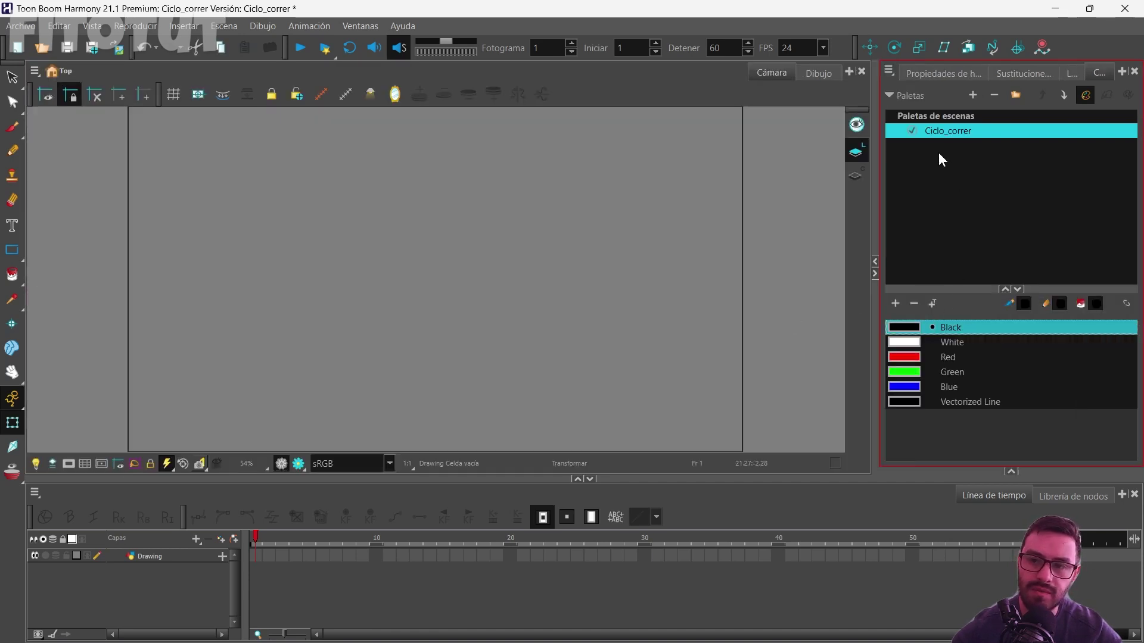
click(934, 74)
click(705, 205)
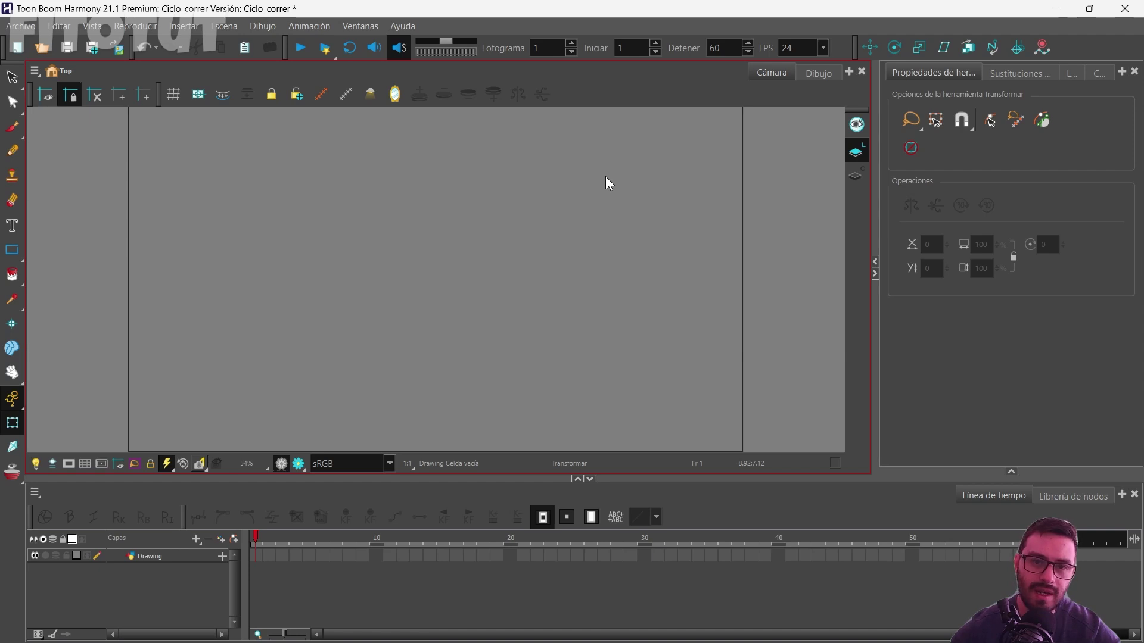
click(21, 26)
mouse_move(177, 220)
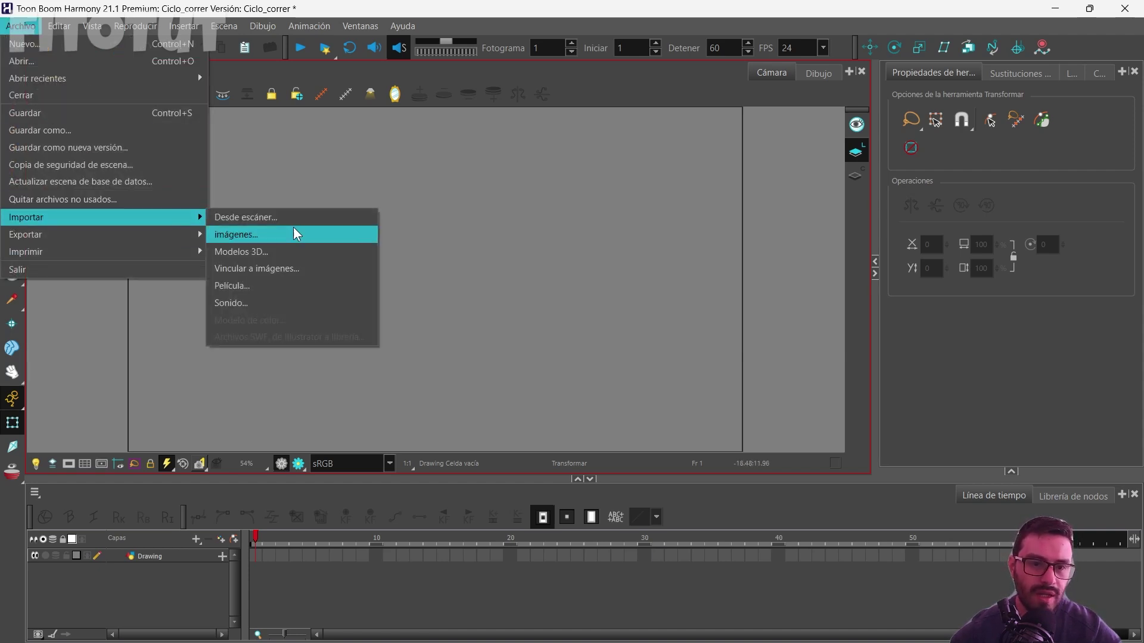
click(280, 128)
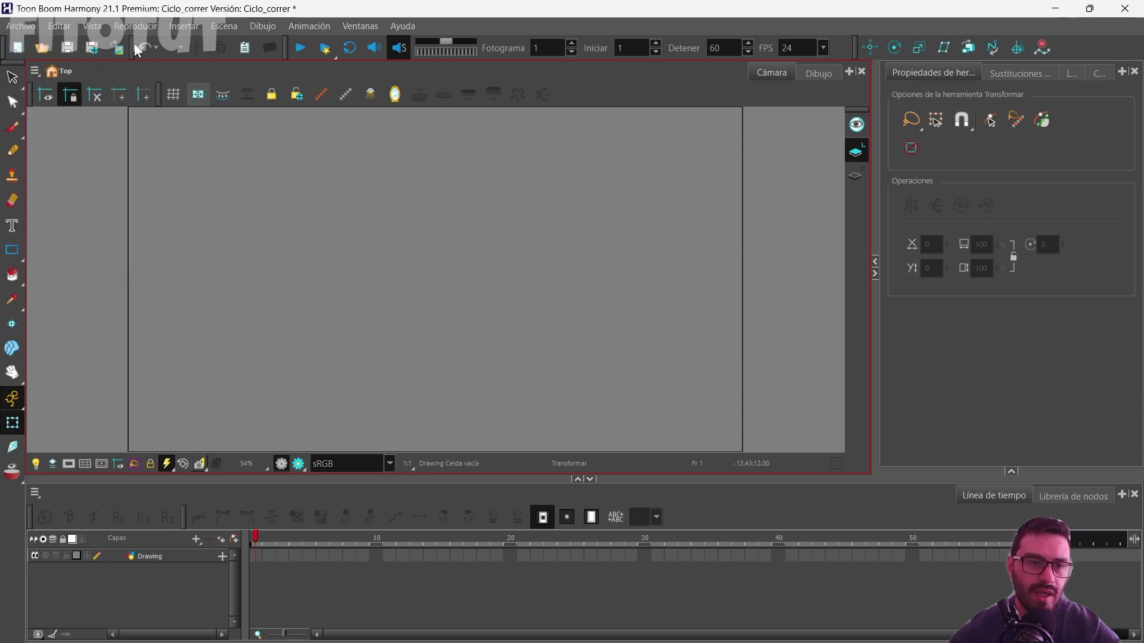
Import WOLVERINE Character0001.png as a Toon Boom bitmap drawing on a single new layer with vertical fit alignment.
click(118, 53)
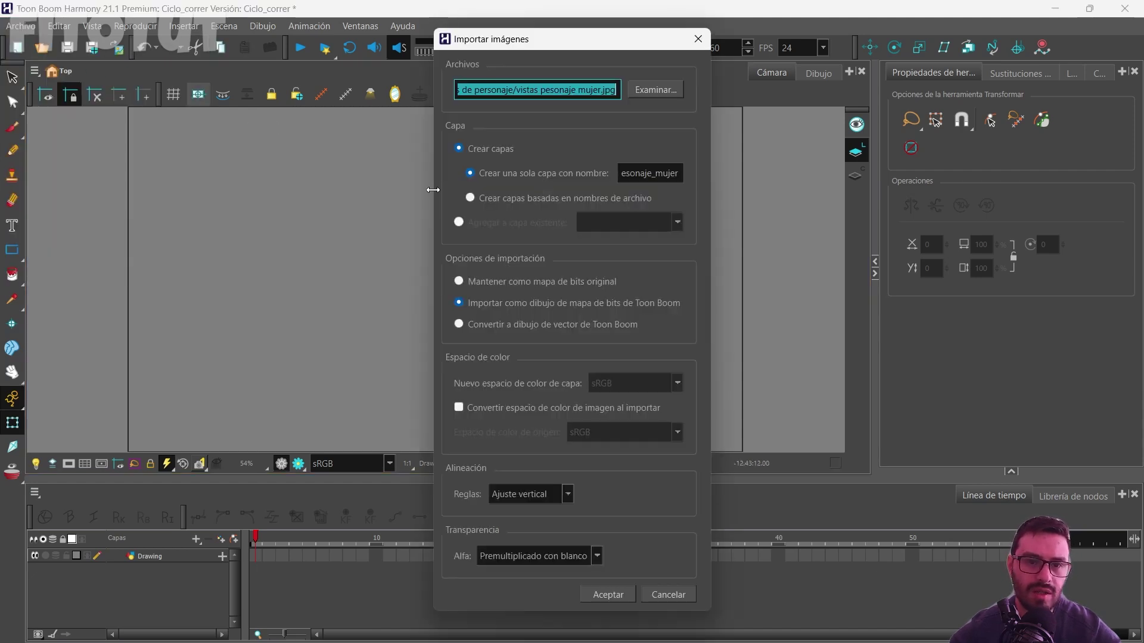
drag(542, 48, 390, 39)
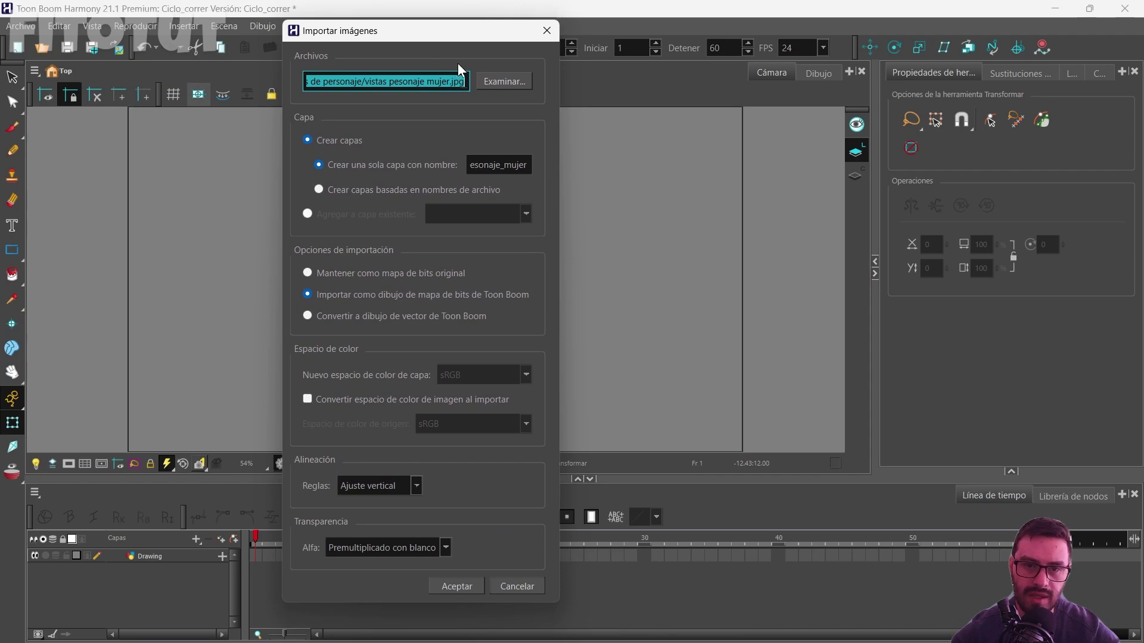
click(505, 84)
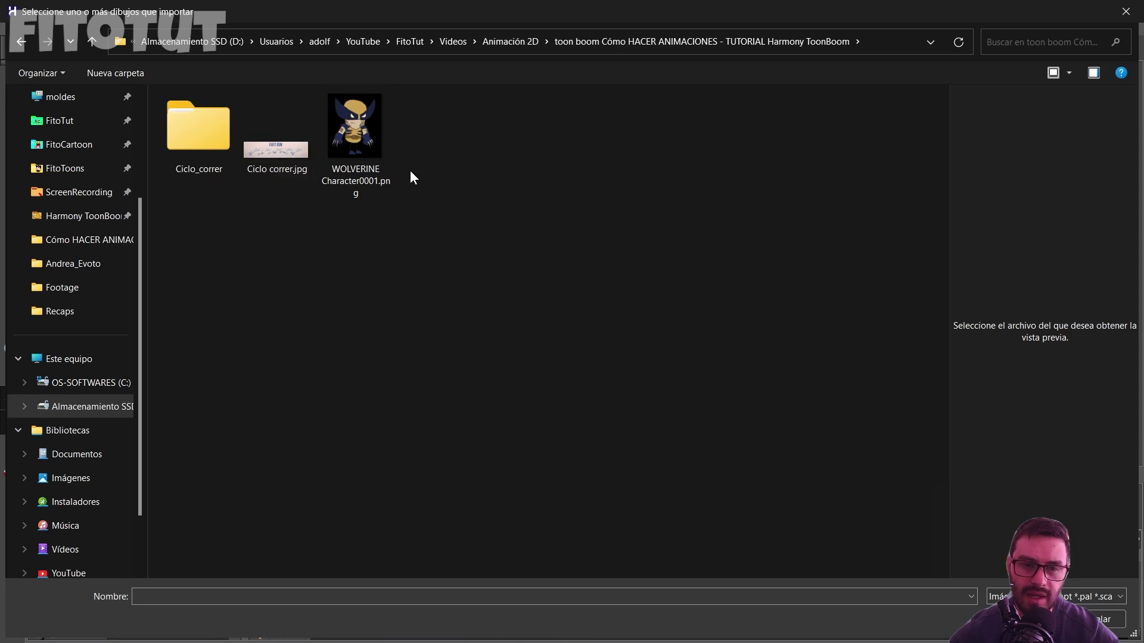
click(372, 143)
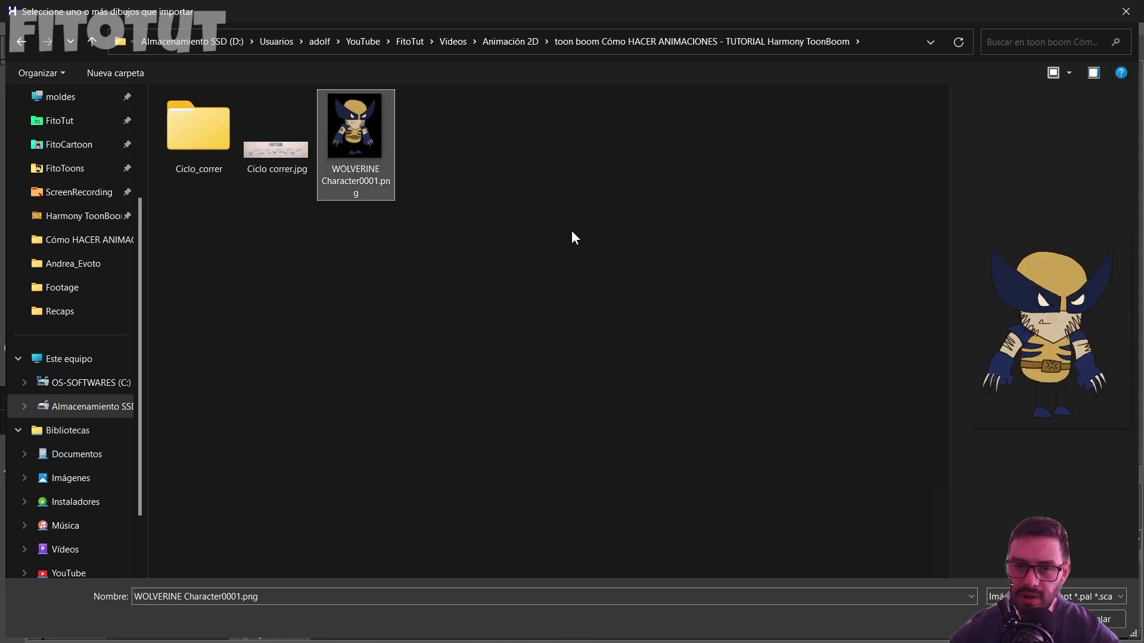
key(Tab)
key(Return)
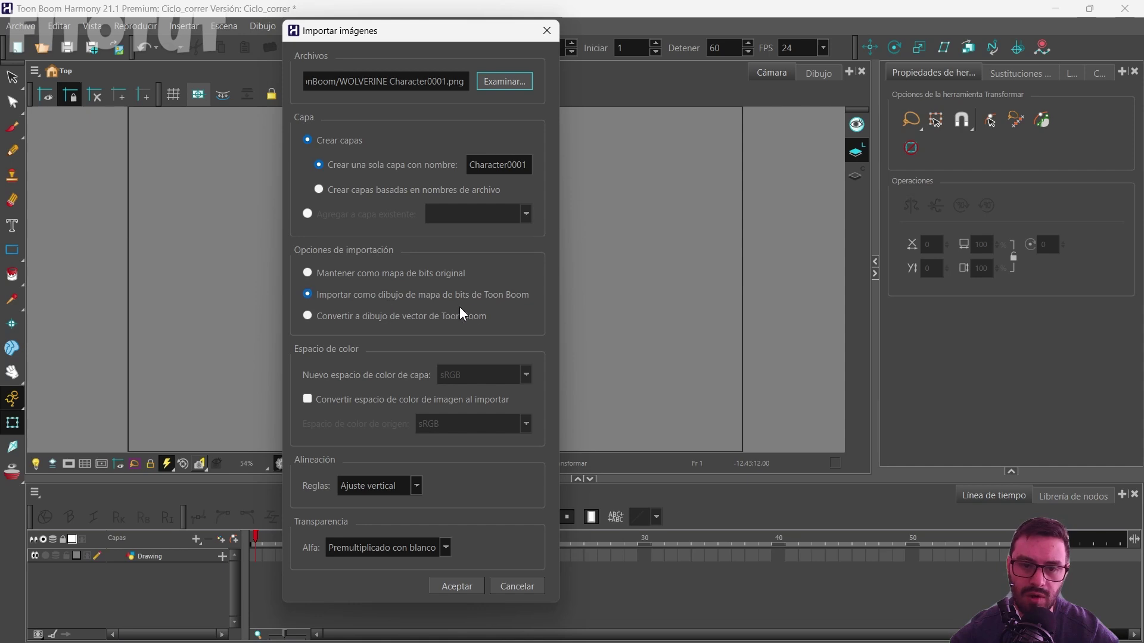
click(456, 587)
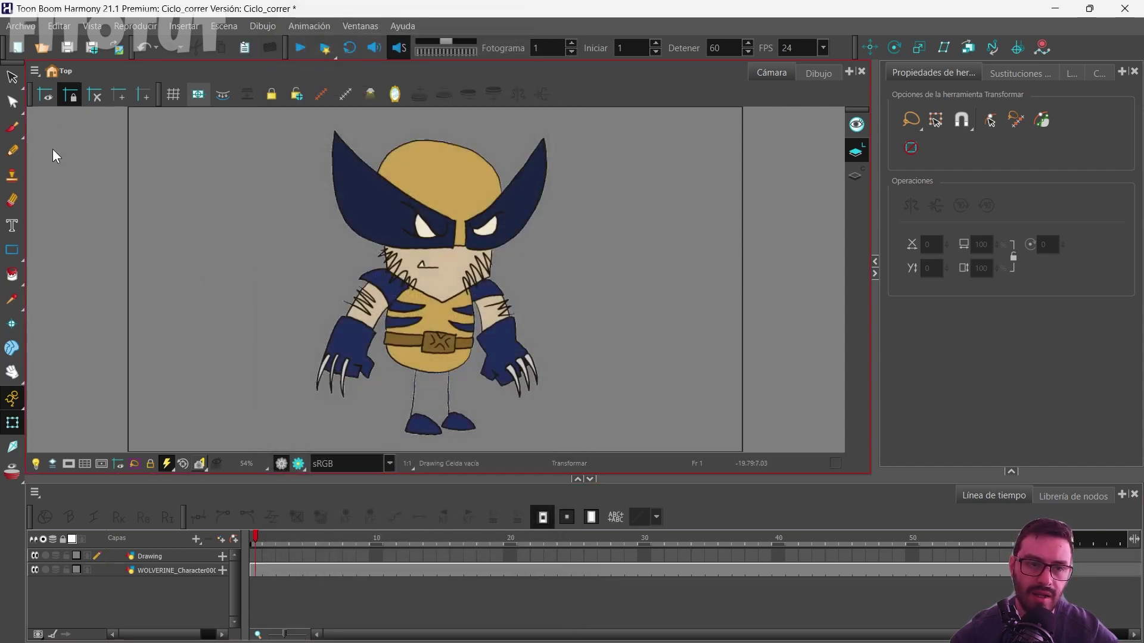
Select the character artwork on the WOLVERINE_Character0001 layer with the Select tool.
click(12, 77)
click(198, 570)
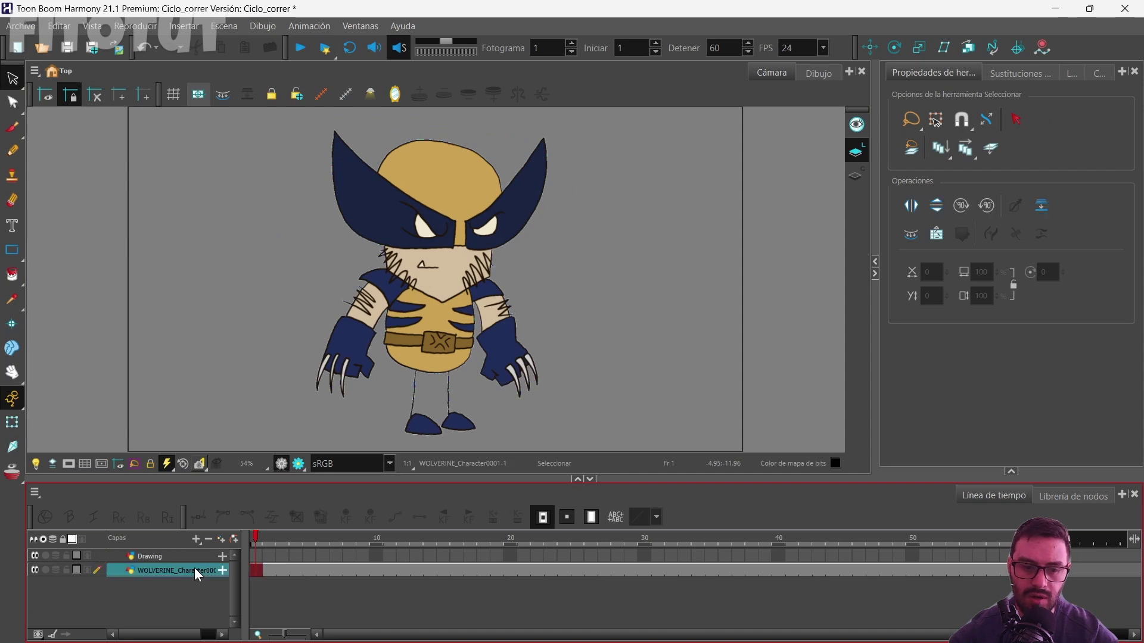
click(430, 284)
Try moving and scaling the selected character slightly within the camera frame.
mouse_move(467, 186)
mouse_down()
mouse_move(252, 161)
mouse_move(458, 166)
mouse_up()
scroll(568, 174, down, 1)
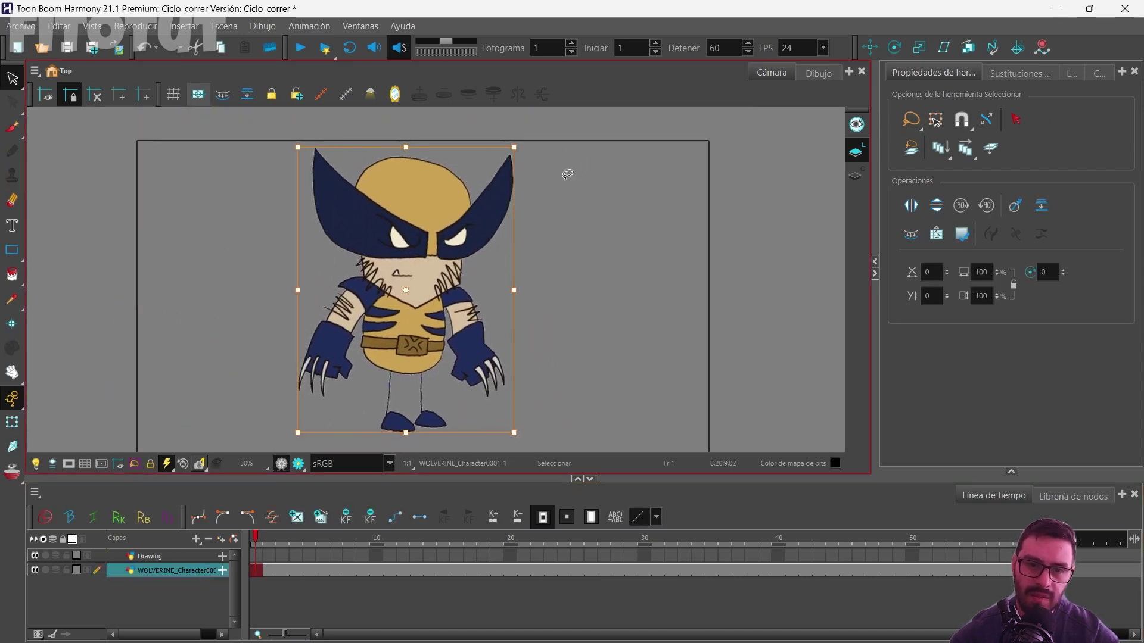
mouse_move(424, 216)
mouse_down()
mouse_move(655, 207)
mouse_move(321, 206)
mouse_move(434, 206)
mouse_move(425, 211)
mouse_up()
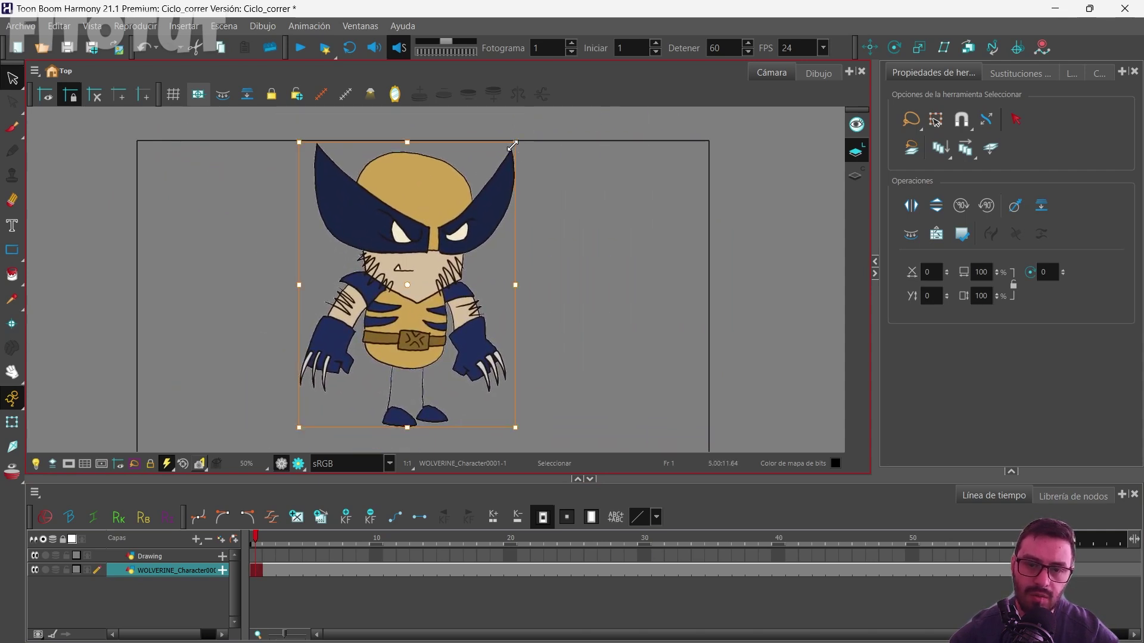
mouse_move(513, 145)
mouse_down()
mouse_move(488, 242)
mouse_move(487, 174)
mouse_move(563, 230)
mouse_move(405, 254)
mouse_move(484, 273)
mouse_move(511, 253)
mouse_move(489, 130)
mouse_move(421, 230)
mouse_move(515, 143)
mouse_up()
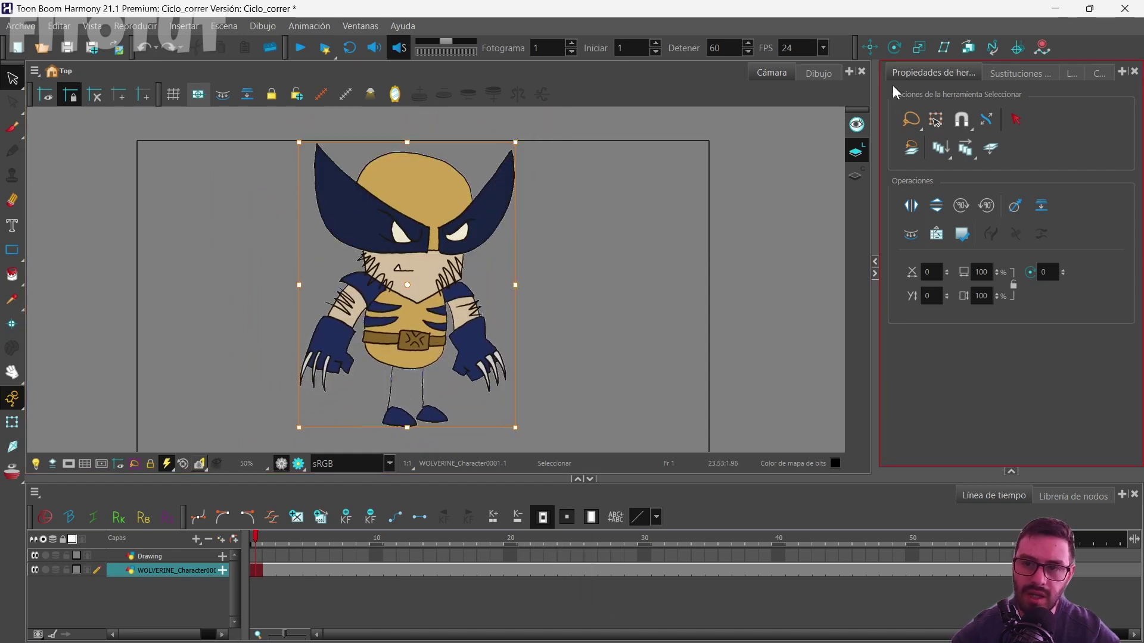
Try flipping the character horizontally and vertically, returning it to its original orientation, and deselect it.
click(919, 211)
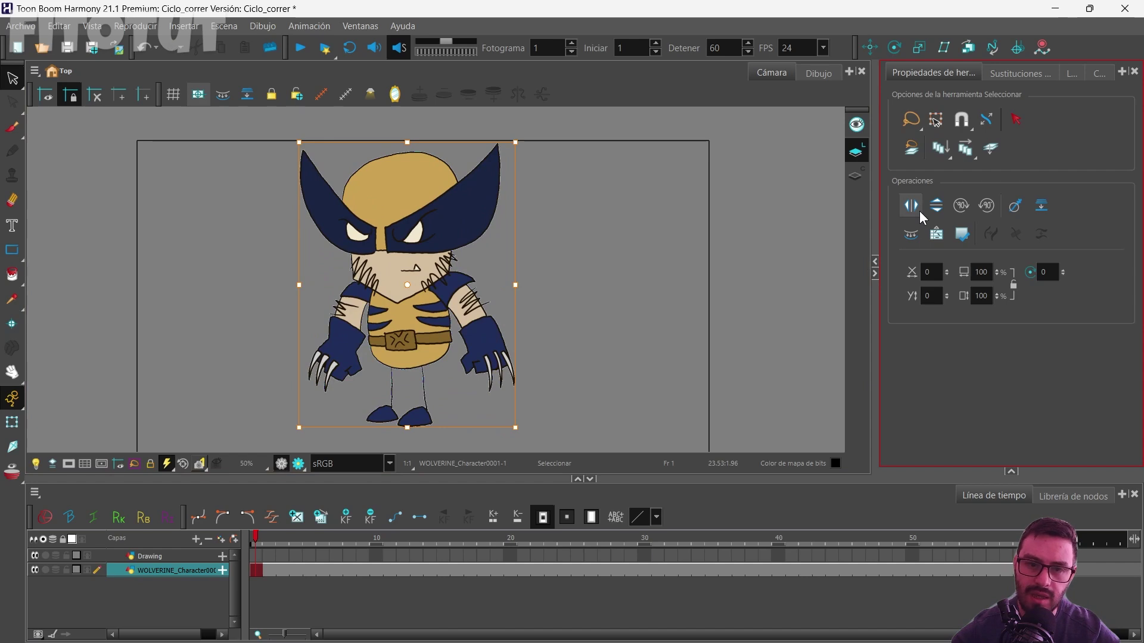
click(920, 211)
click(938, 209)
click(938, 209)
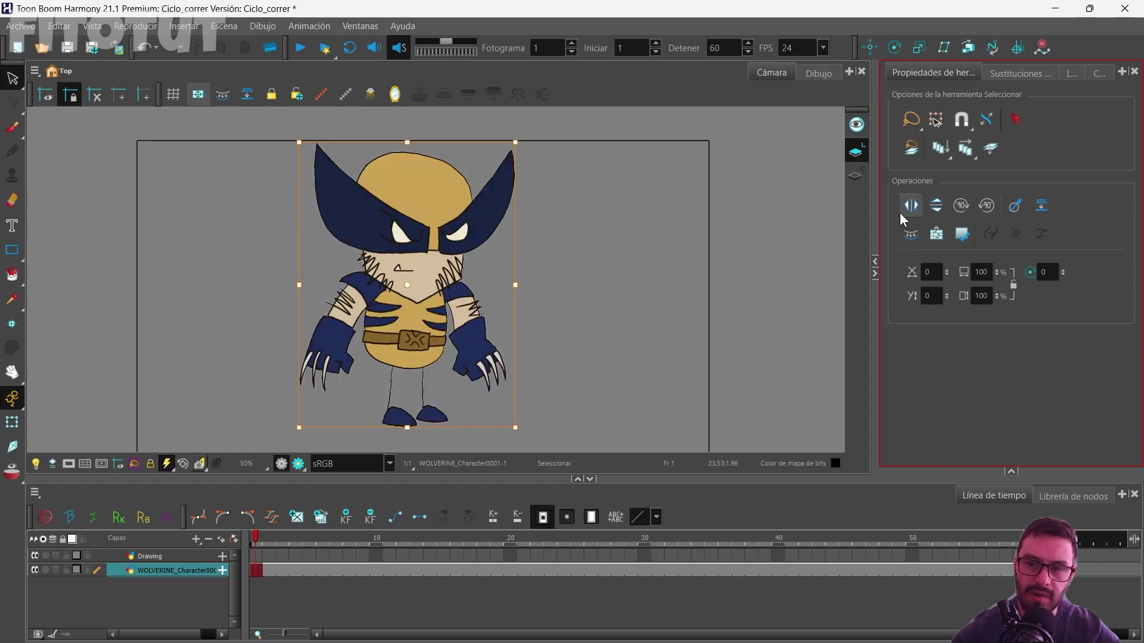
click(747, 239)
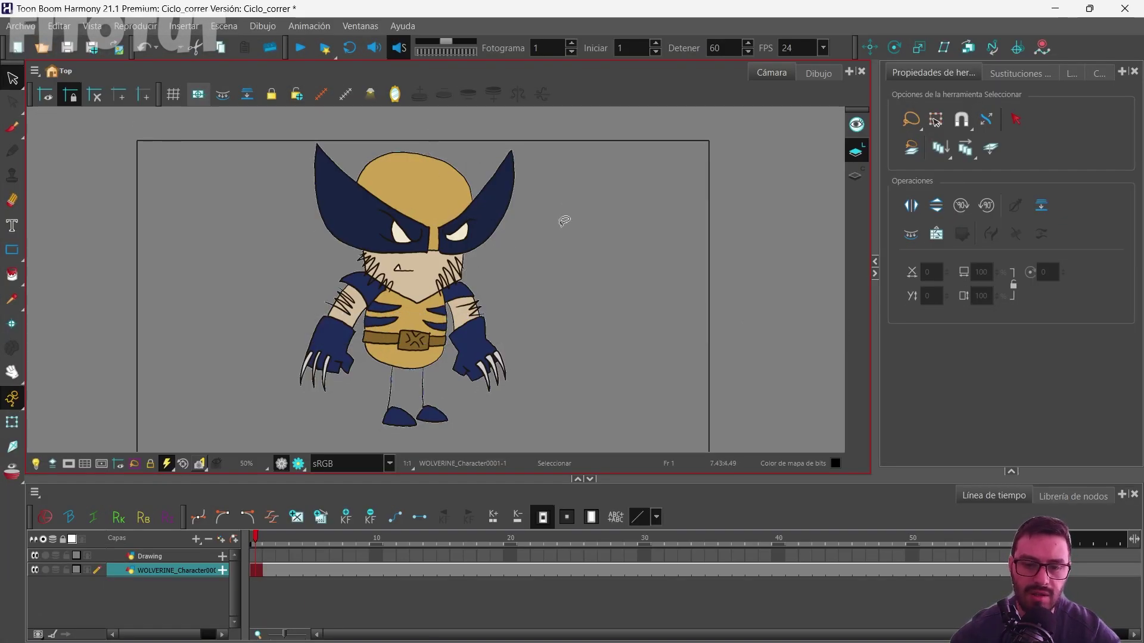
Scale the character down to roughly half its size and place it in the upper-left corner of the camera frame.
mouse_move(467, 162)
mouse_down()
mouse_move(280, 140)
mouse_move(280, 438)
mouse_move(527, 438)
mouse_move(514, 157)
mouse_move(421, 265)
mouse_up()
mouse_move(363, 309)
mouse_down()
mouse_move(258, 184)
mouse_move(232, 192)
mouse_up()
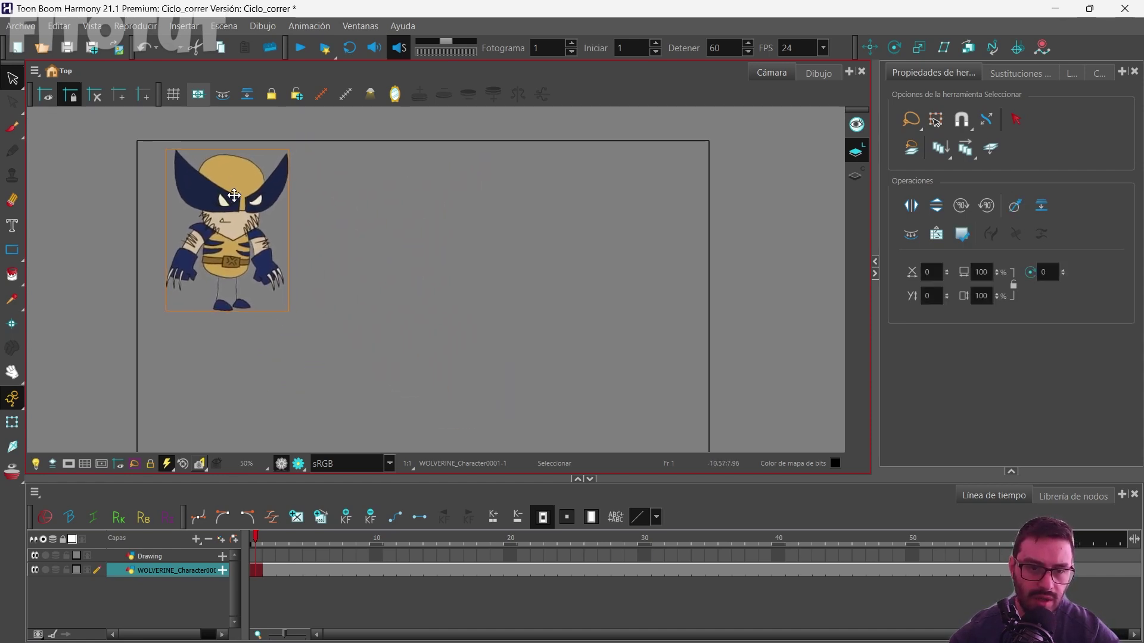
click(375, 196)
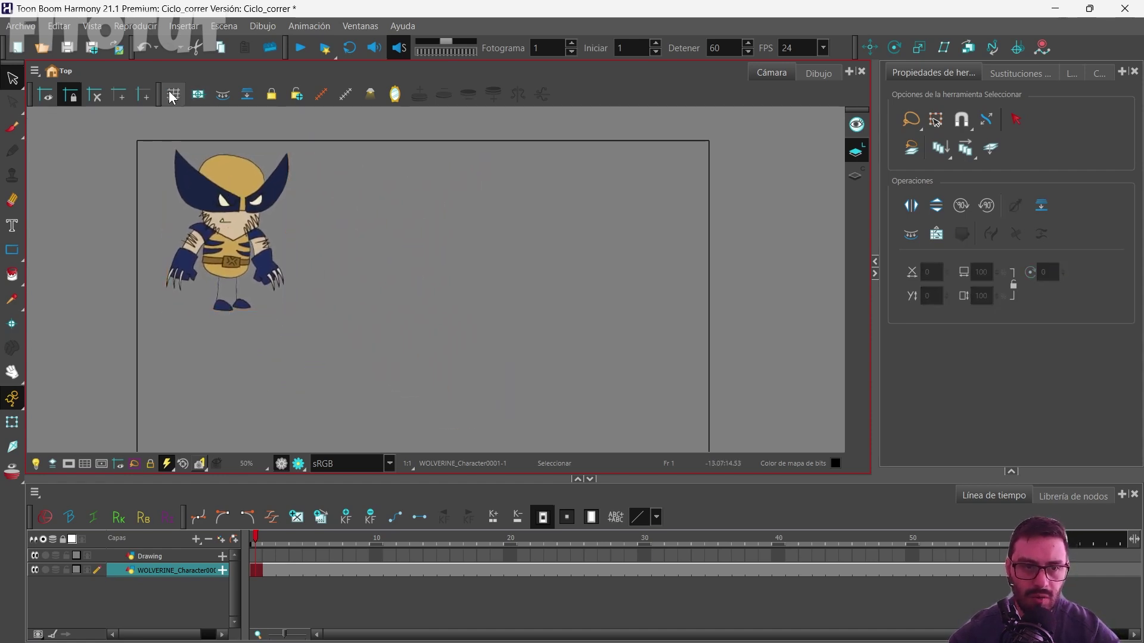
Import Ciclo correr.jpg as a Toon Boom bitmap drawing on a new layer named Ciclo_correr.
click(118, 48)
key(Return)
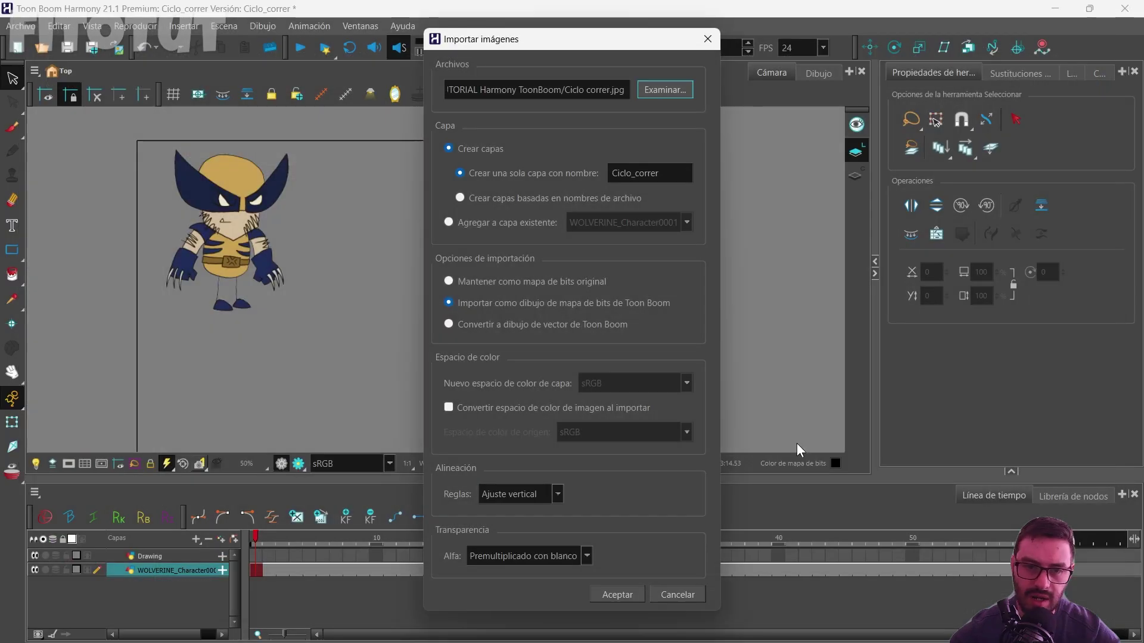
key(Return)
Scale down the run cycle reference image on the Ciclo_correr layer and place it inside the camera frame beside the character.
key(2)
key(2)
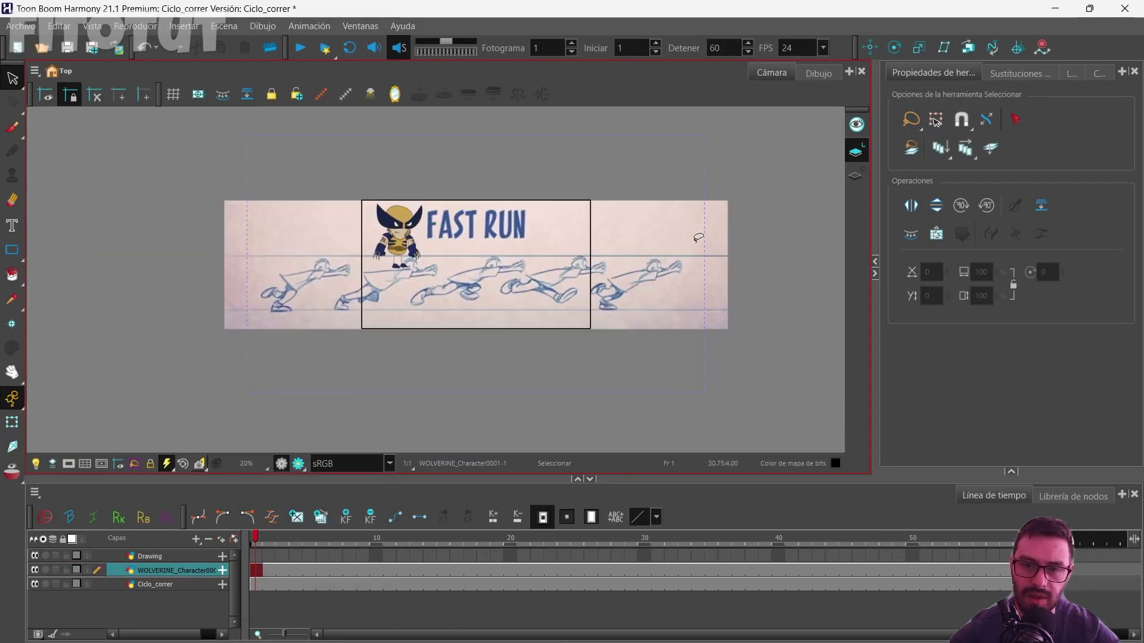
click(174, 585)
click(595, 234)
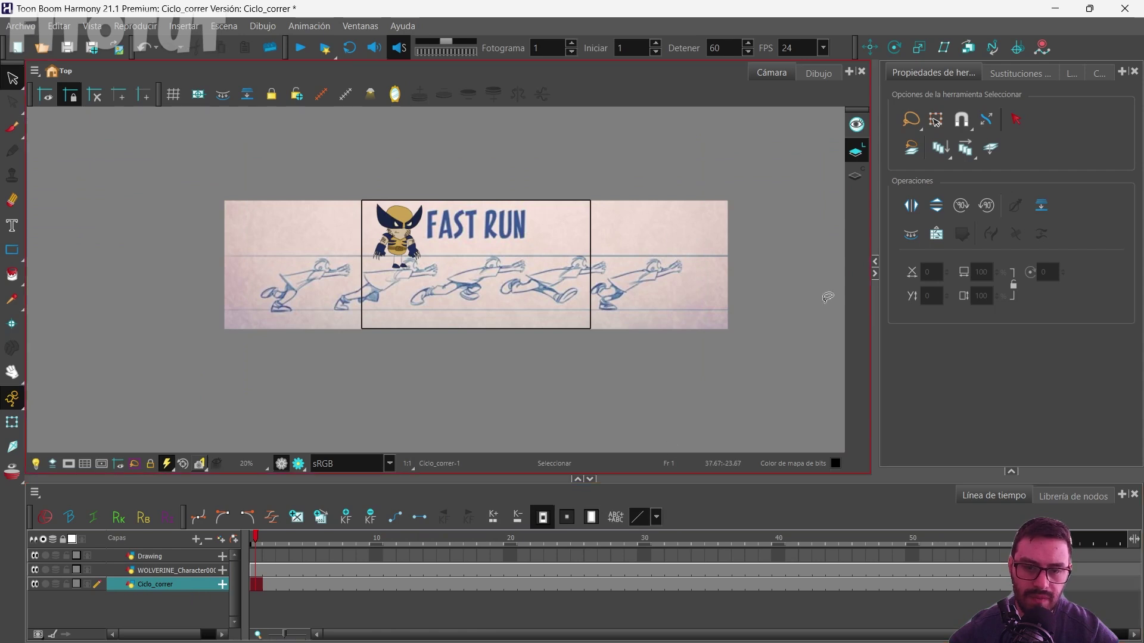
drag(730, 202, 546, 226)
click(542, 258)
scroll(507, 237, up, 5)
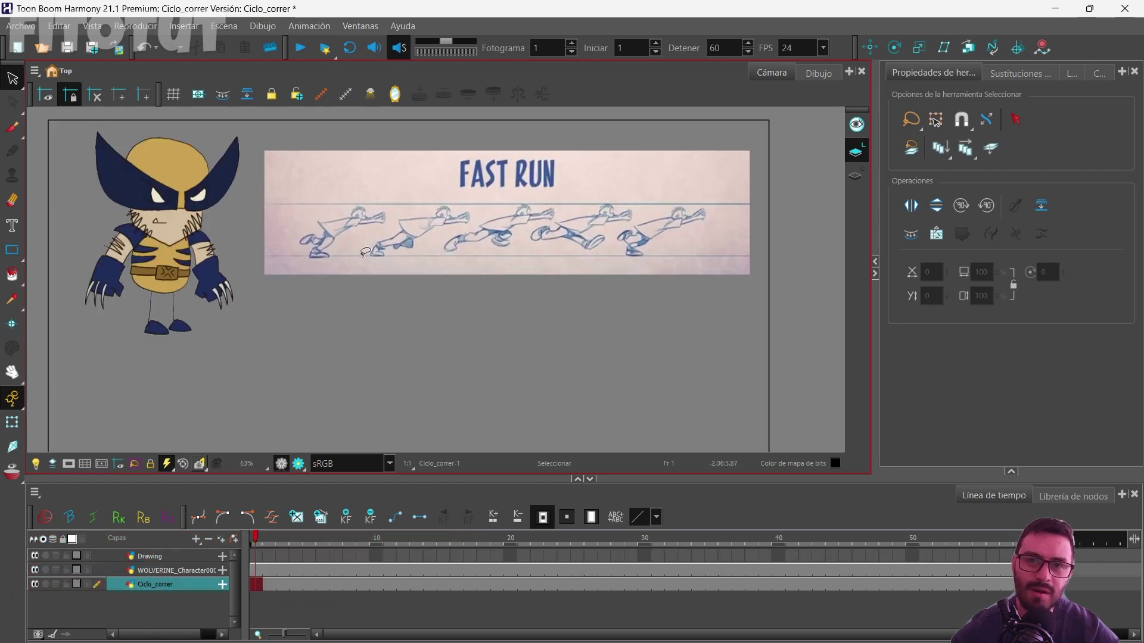
scroll(170, 196, up, 1)
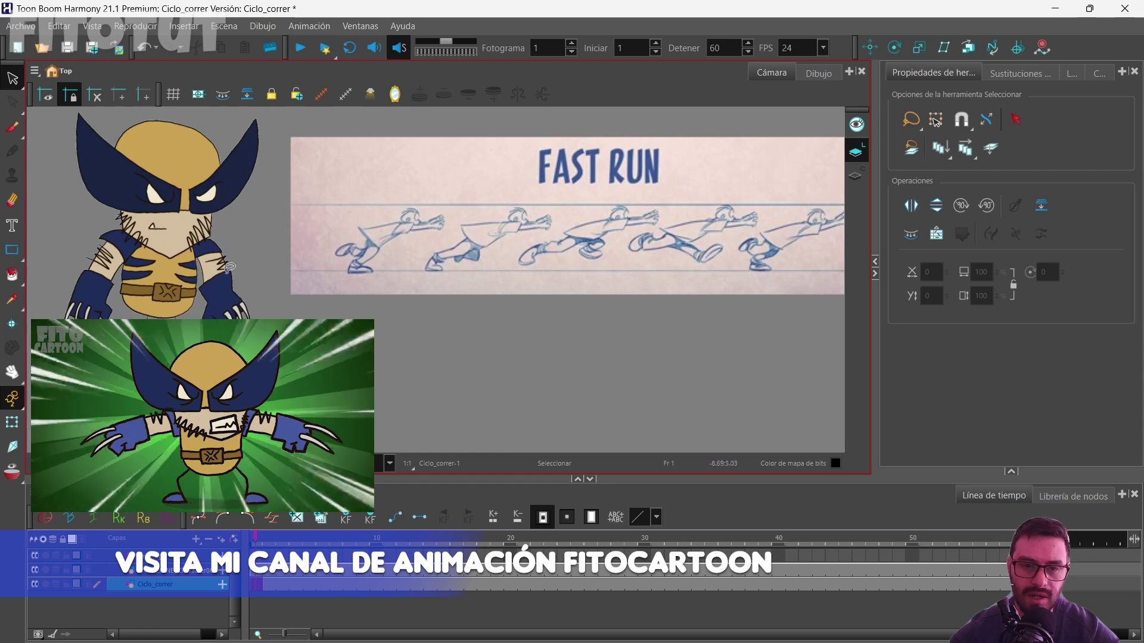
scroll(720, 273, right, 3)
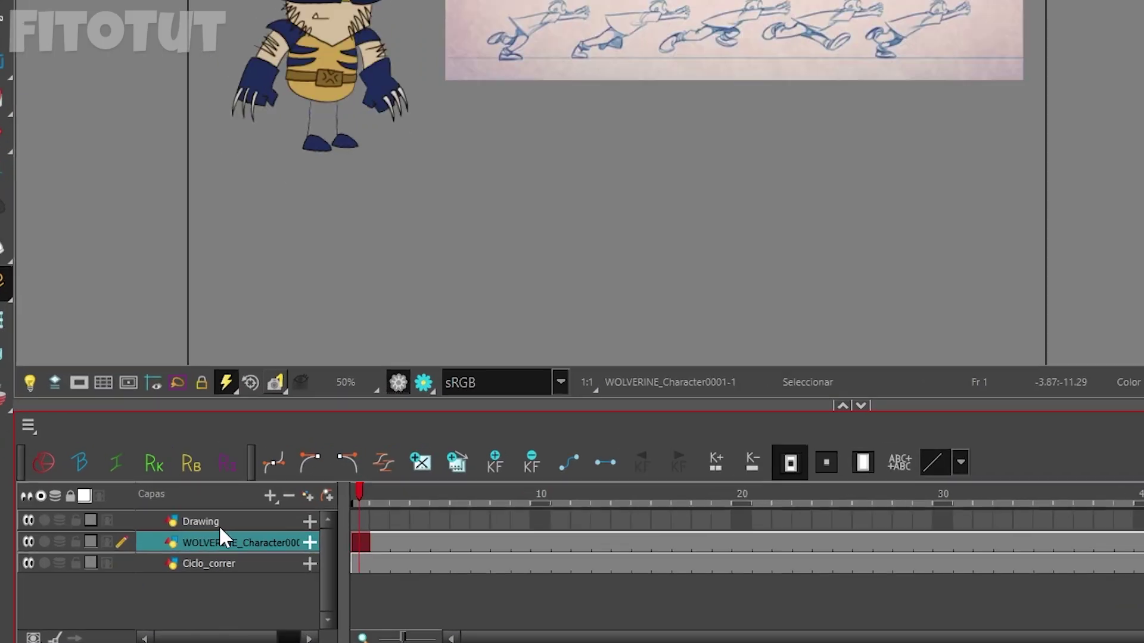
click(156, 556)
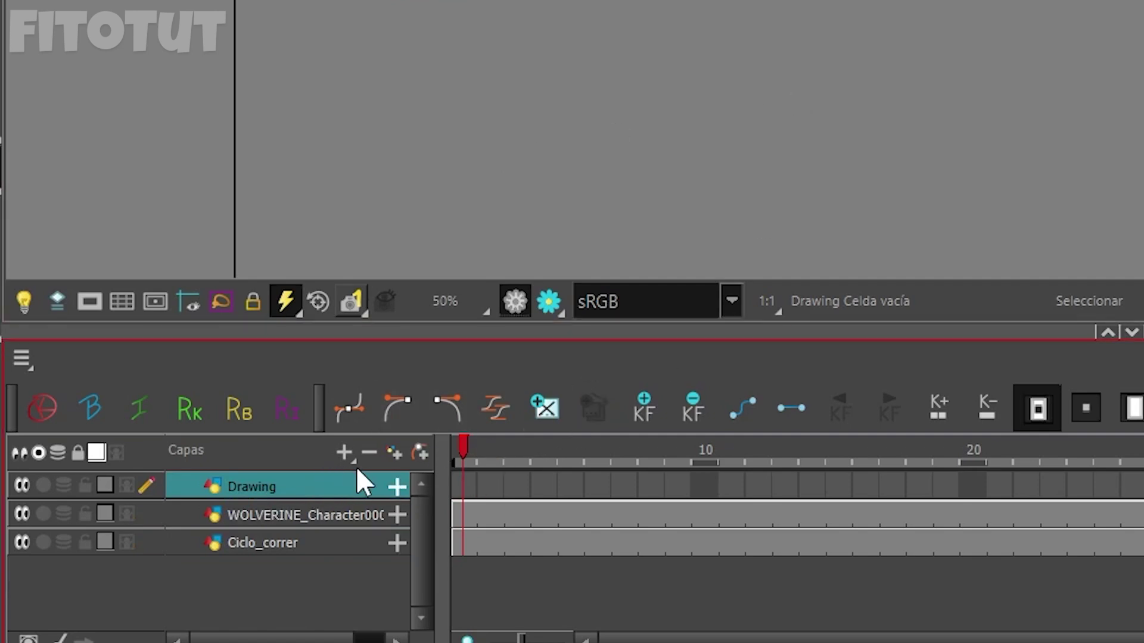
click(345, 452)
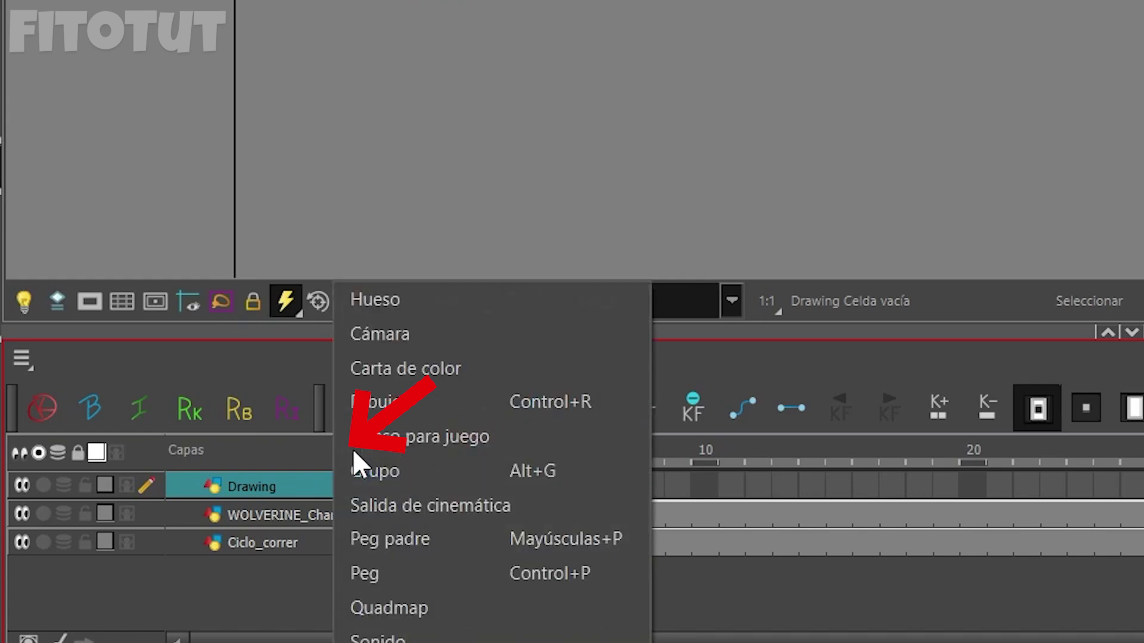
click(258, 578)
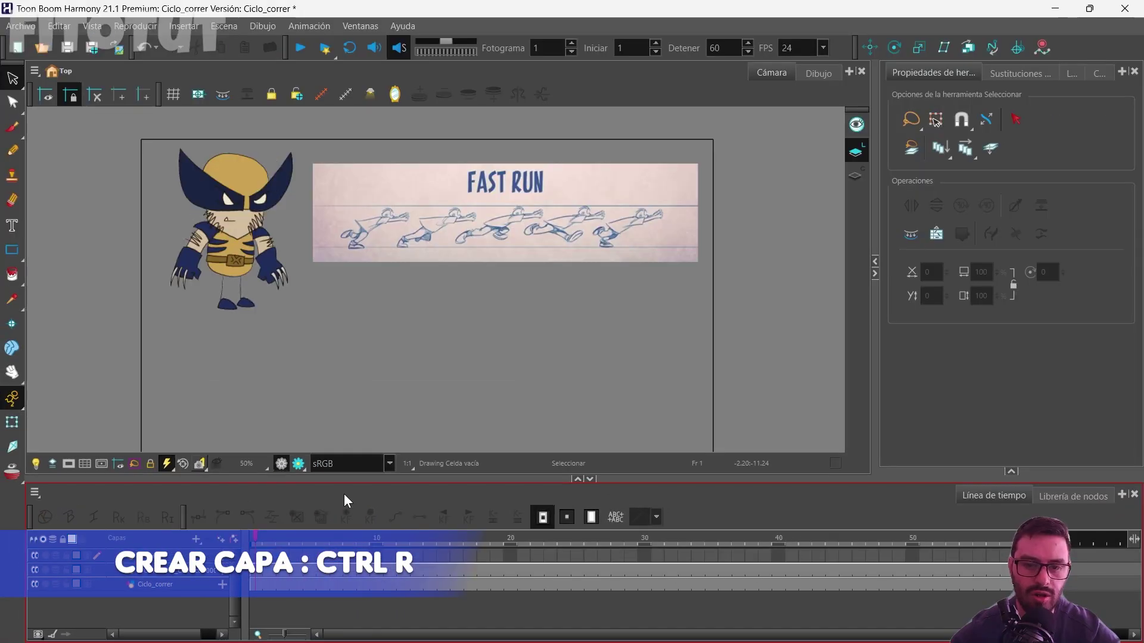
key(ctrl+r)
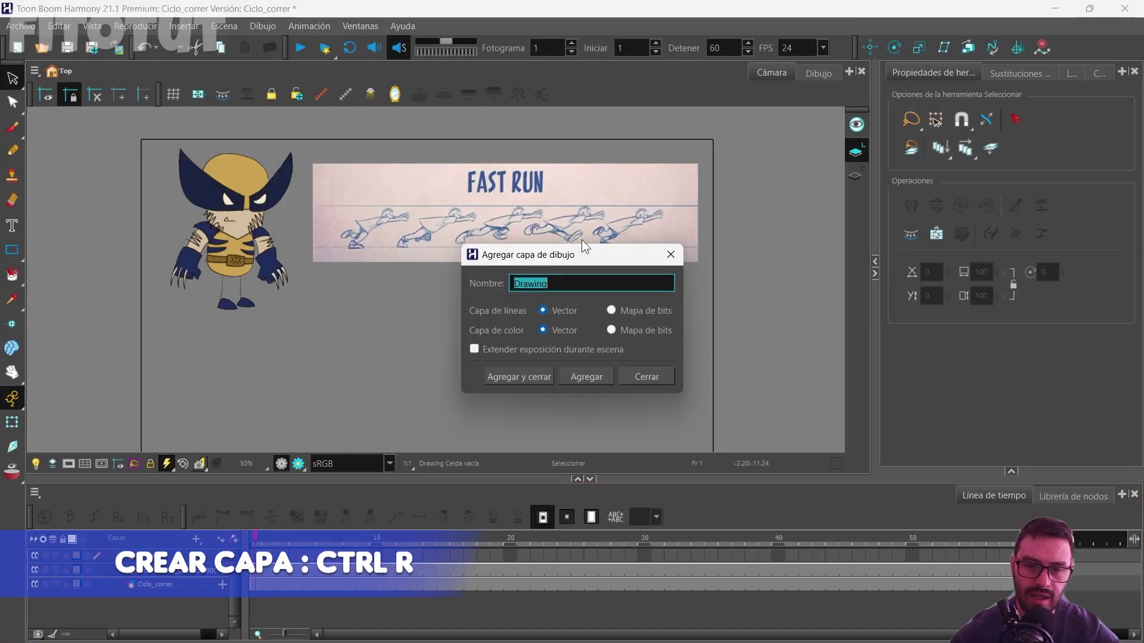
drag(689, 172, 606, 67)
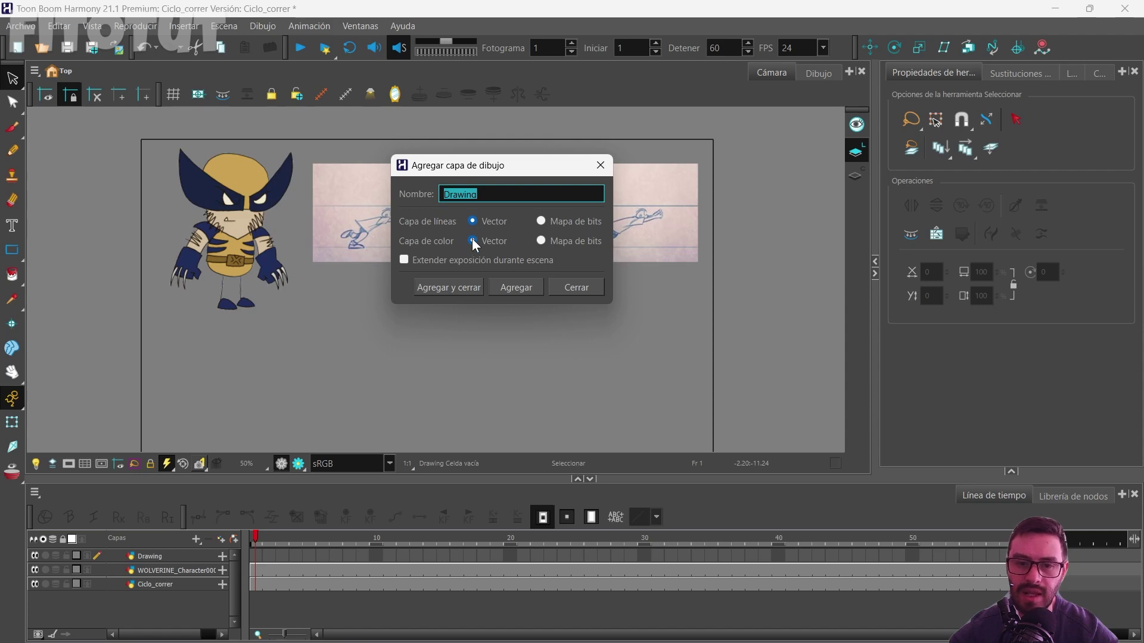
key(Escape)
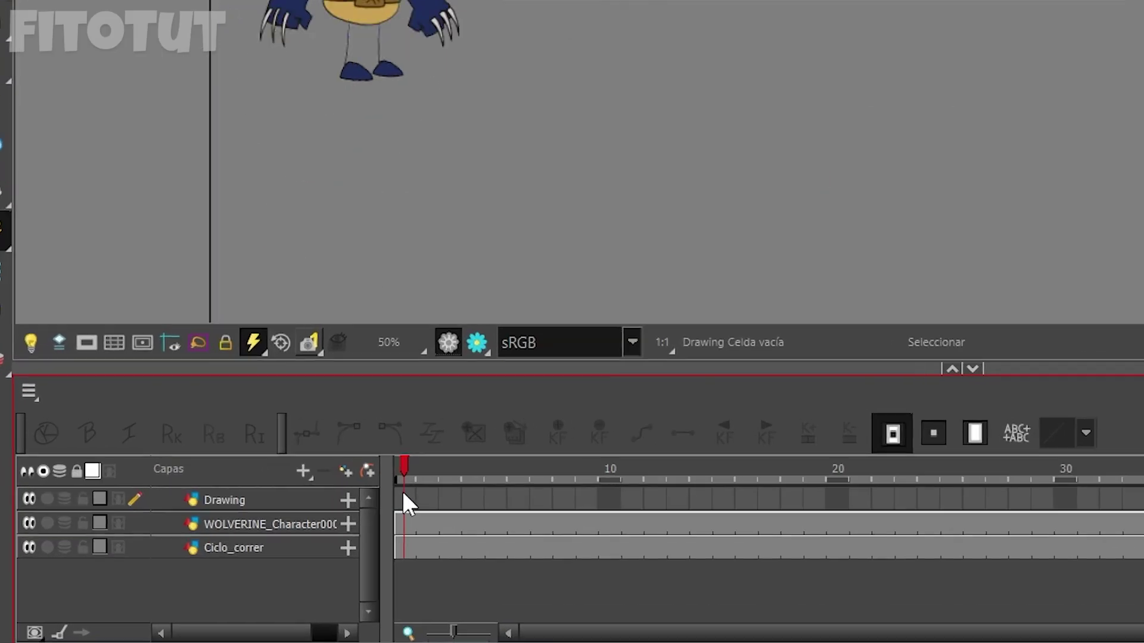
Rename the Drawing layer as Animacion.
click(255, 555)
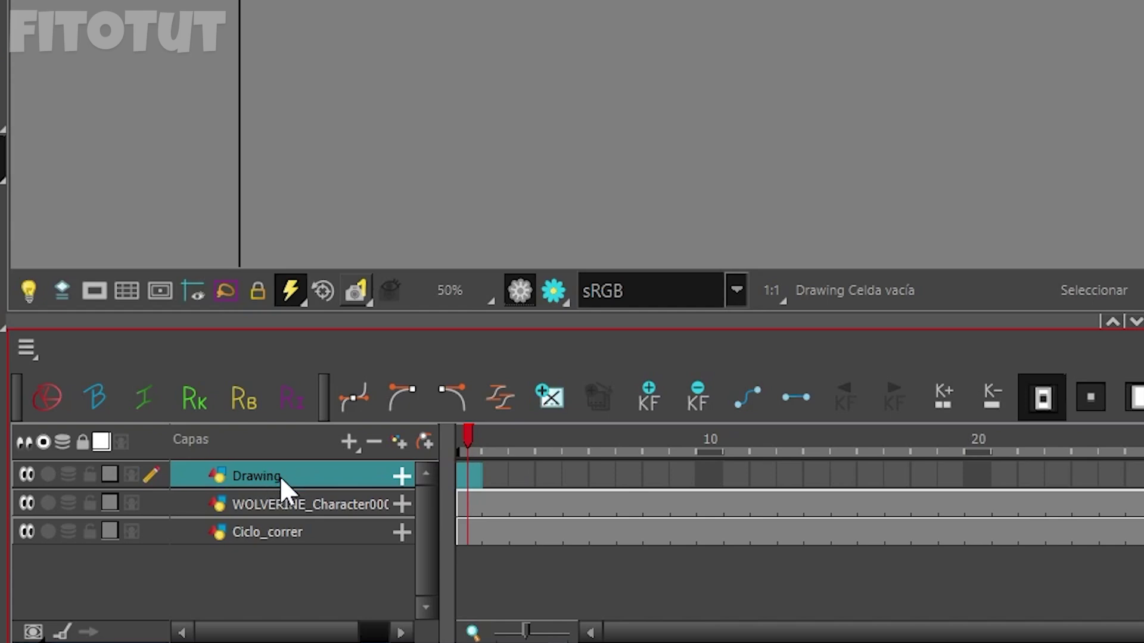
double_click(259, 474)
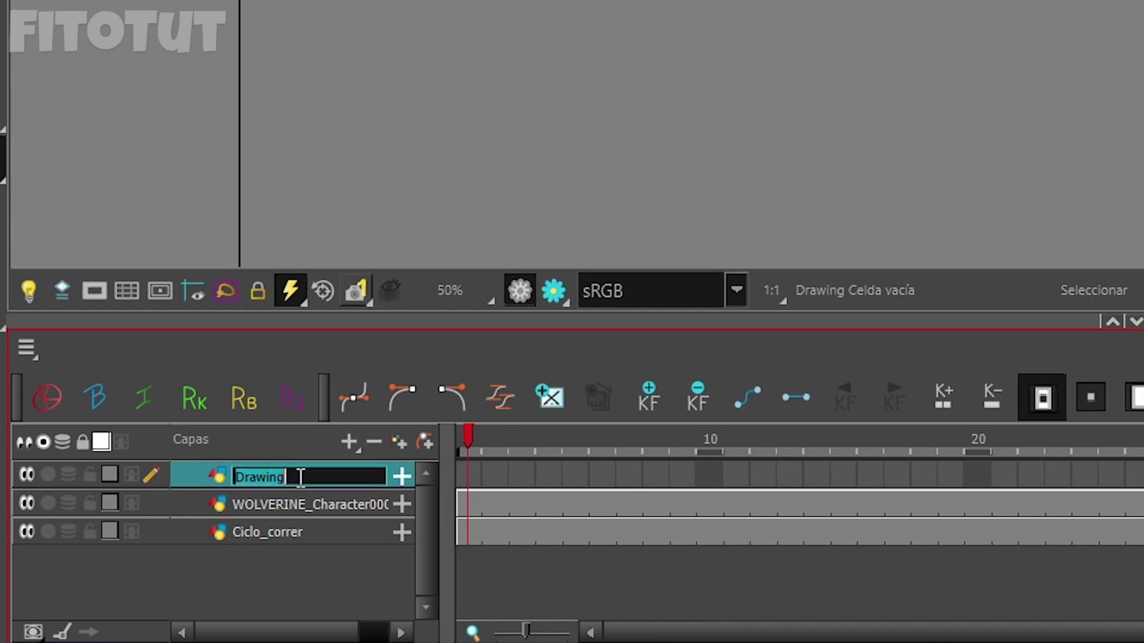
text(Animacion)
key(Return)
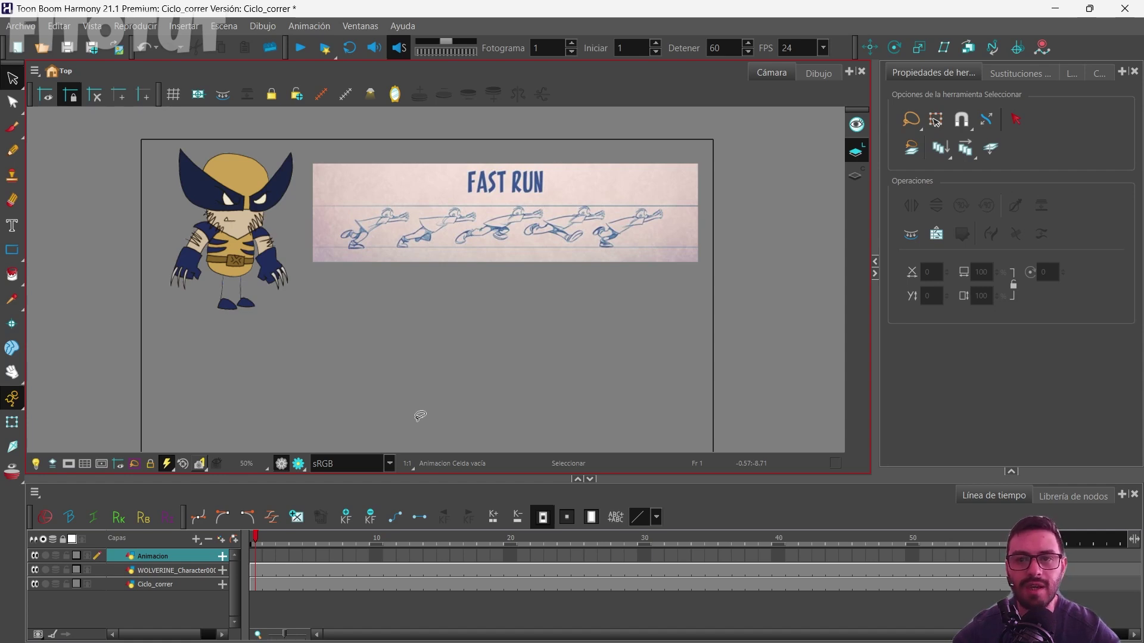
scroll(420, 416, down, 1)
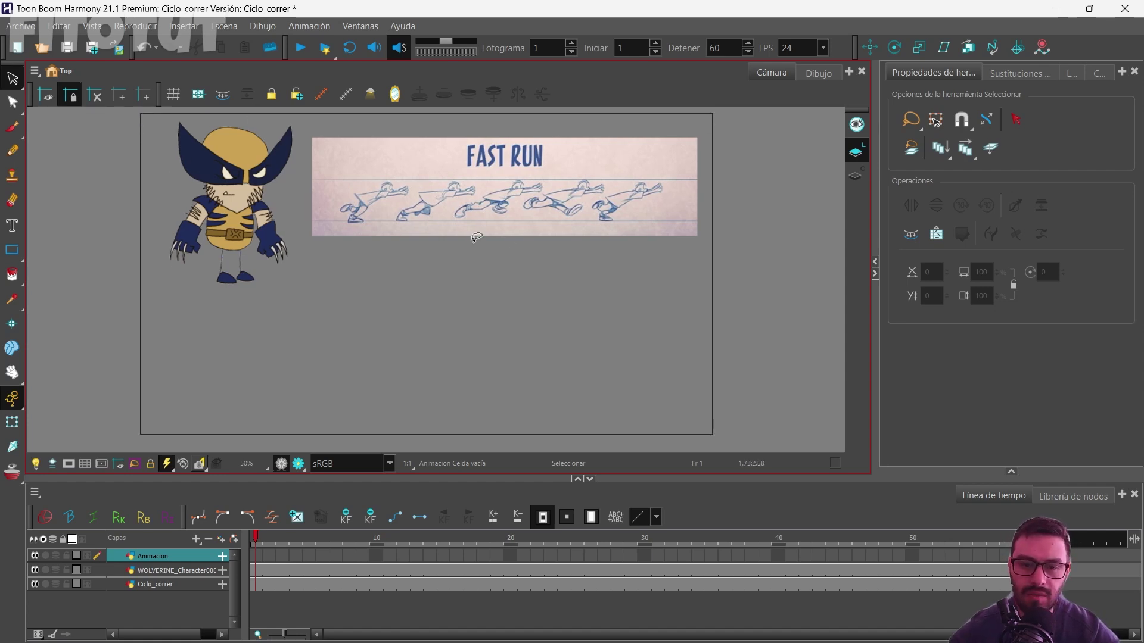
scroll(458, 224, up, 1)
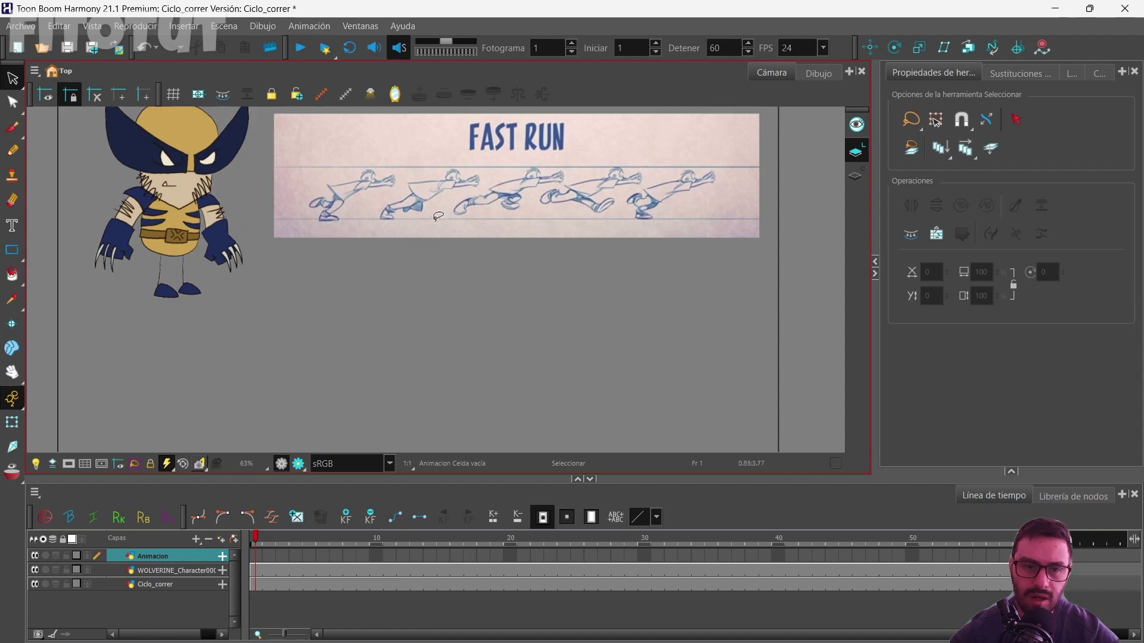
mouse_move(412, 211)
mouse_down()
mouse_move(415, 222)
mouse_move(425, 198)
mouse_up()
scroll(413, 234, down, 1)
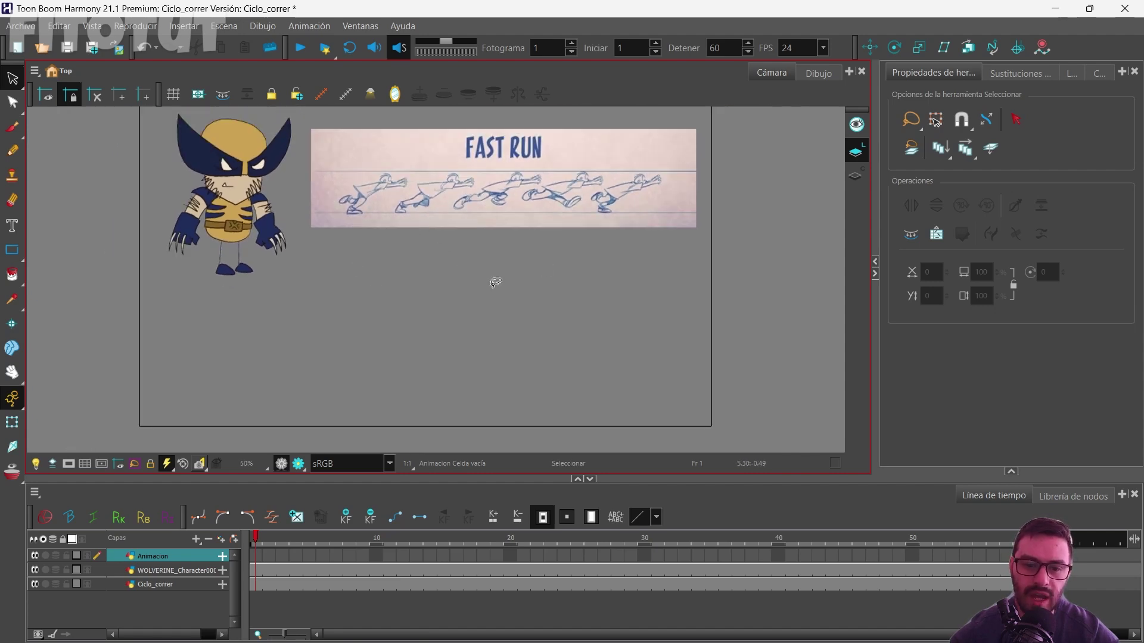
scroll(462, 298, up, 1)
drag(475, 294, 492, 280)
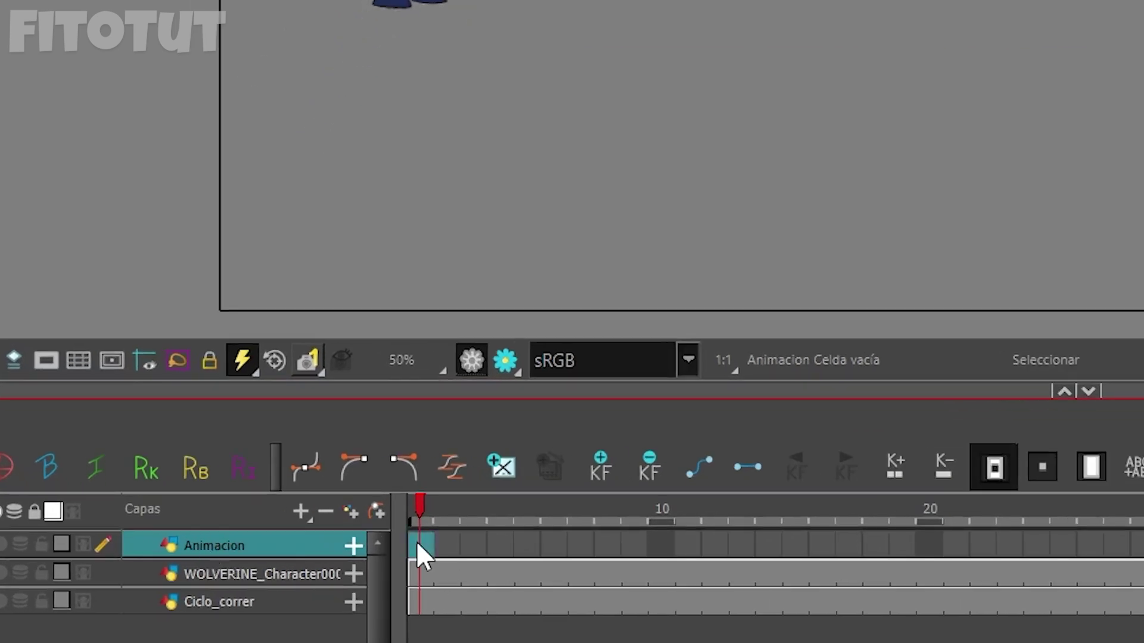
Create an empty drawing at frame 1 of the Animacion layer and turn on the light table.
click(510, 475)
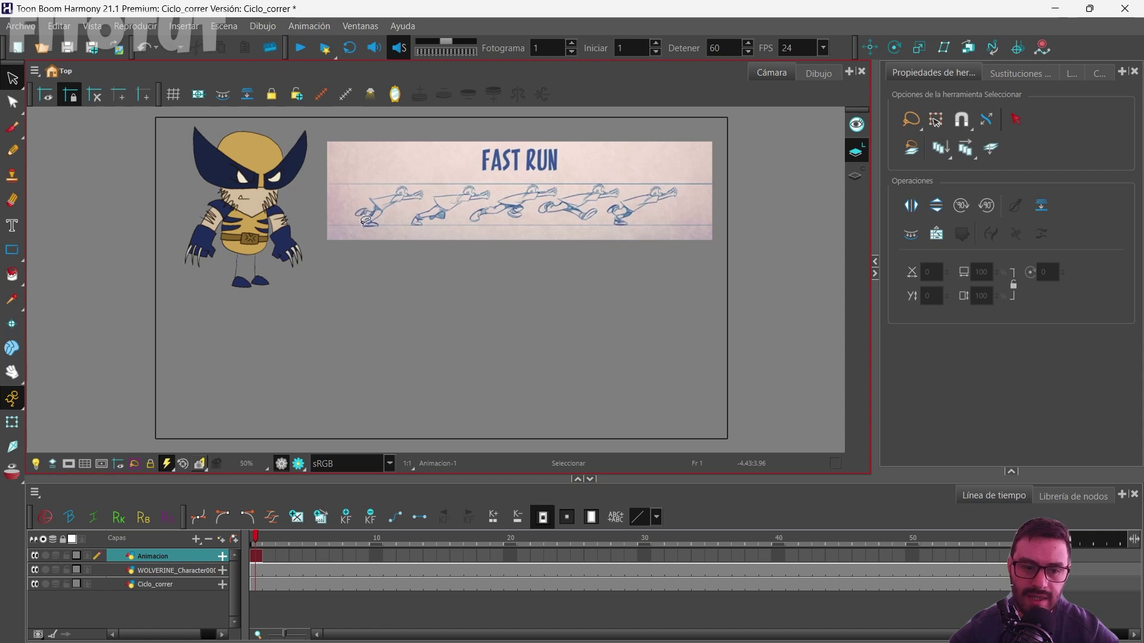
click(37, 466)
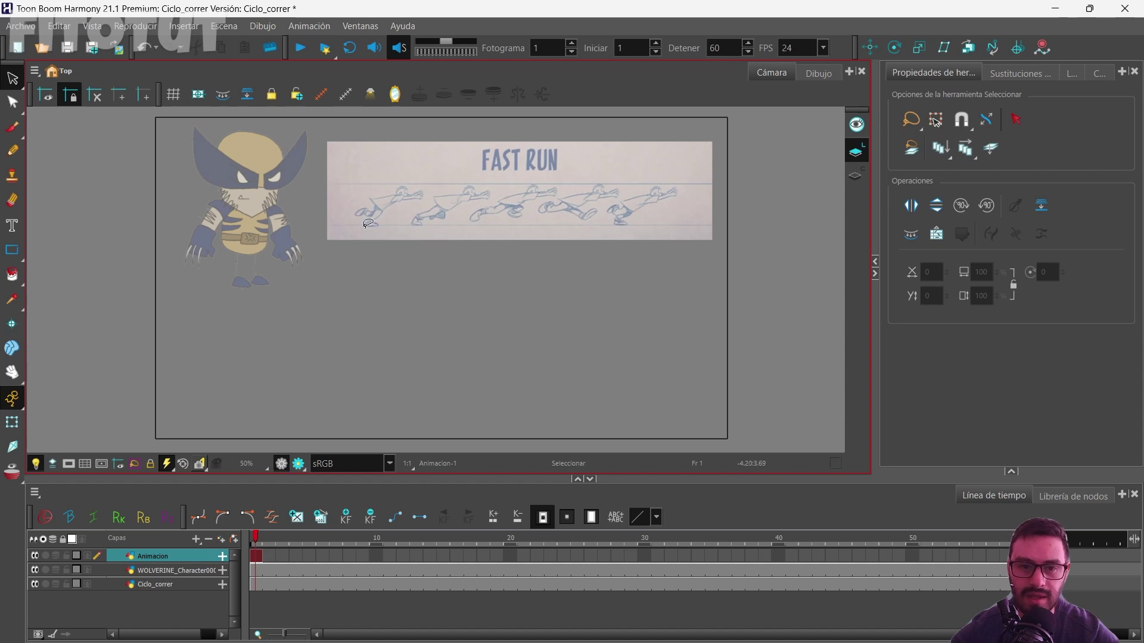
Compare the light table's effect by switching from the Animacion layer to the Wolverine character's layer and back at frame 1.
click(211, 553)
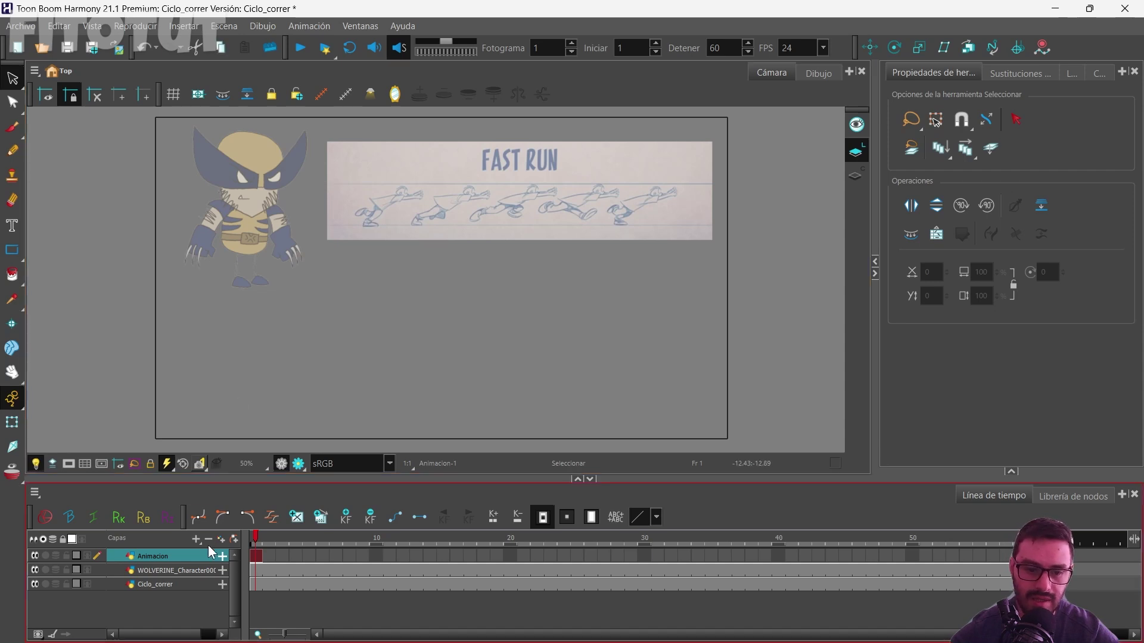
click(256, 570)
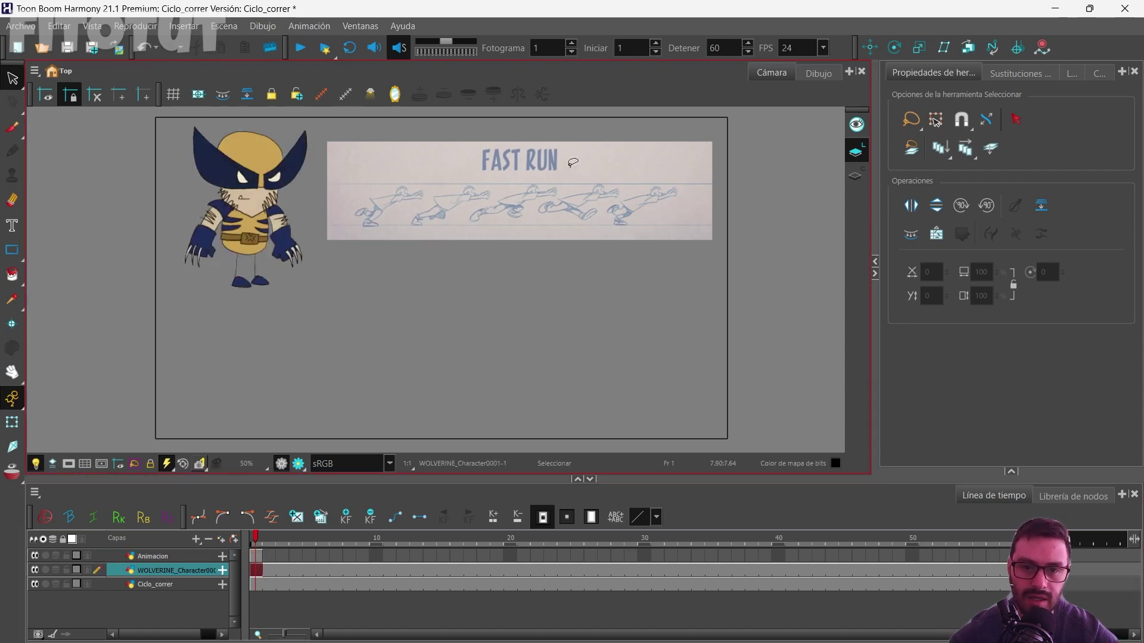
click(250, 570)
click(256, 556)
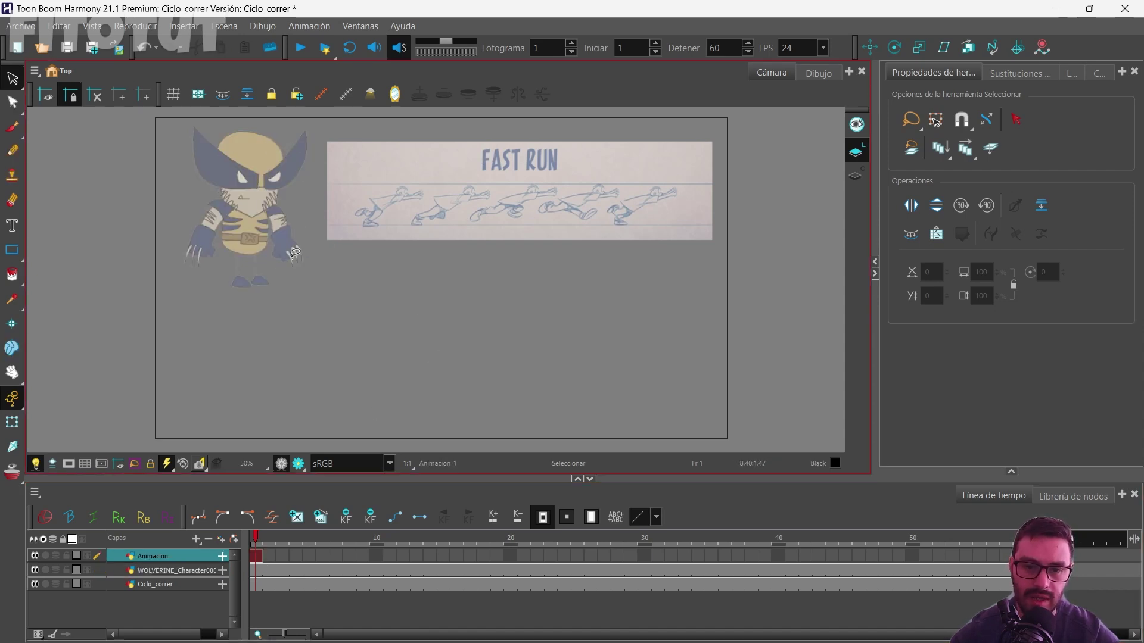
Draw two parallel diagonal test strokes below the run cycle reference, one with Solid Brush 4 (size 25) and one with Pencil 3 (size 20).
scroll(295, 253, up, 2)
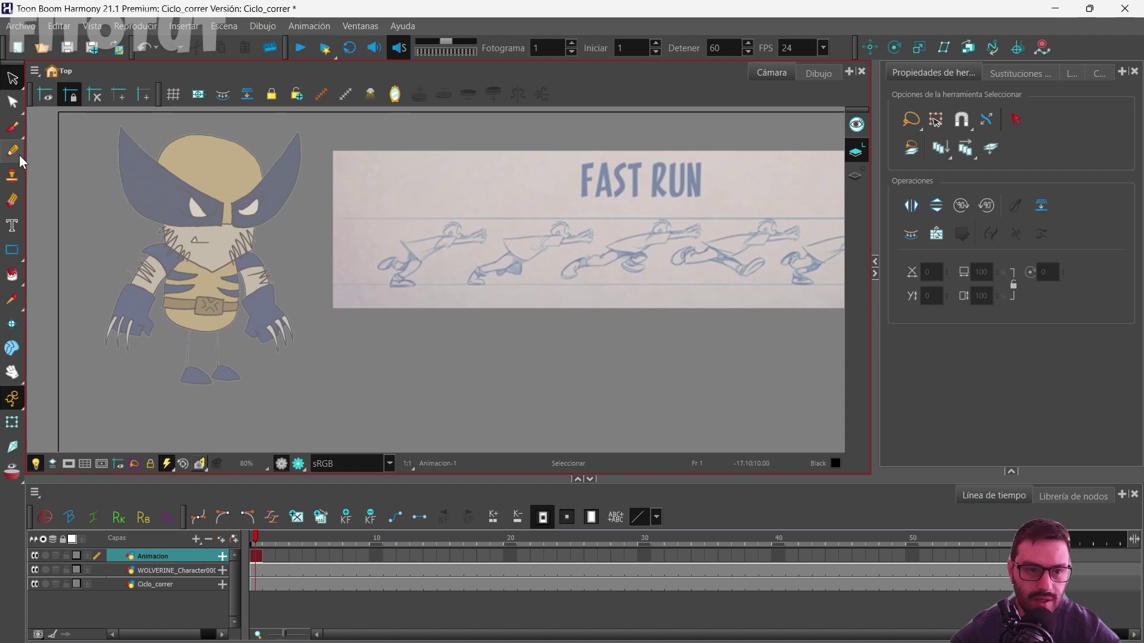
click(13, 151)
click(13, 127)
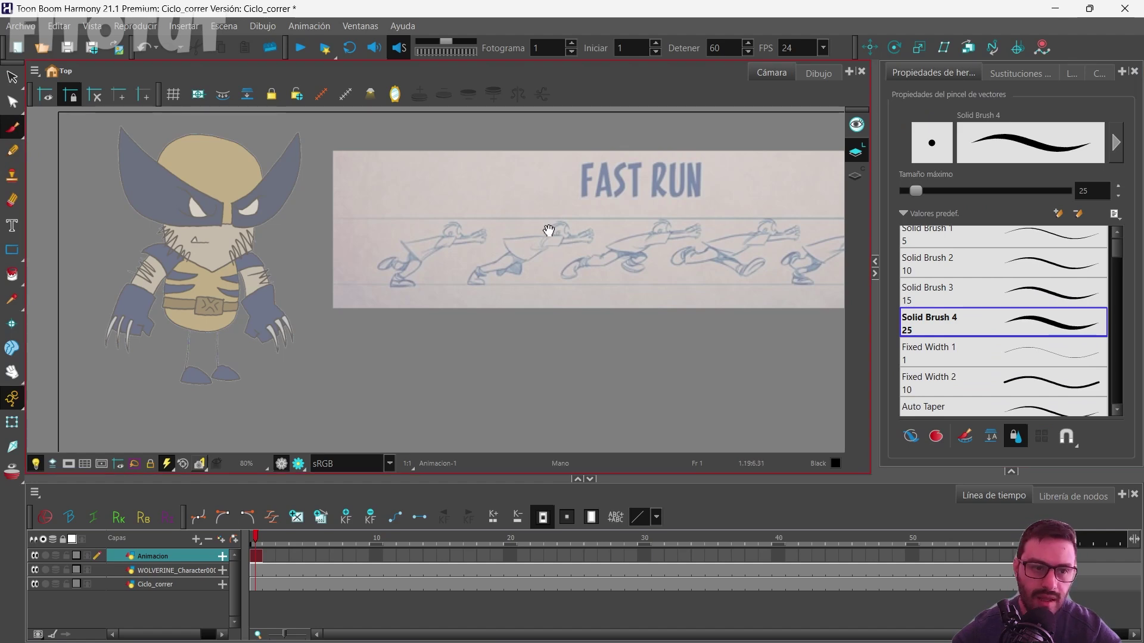
drag(554, 265, 495, 150)
scroll(347, 308, up, 1)
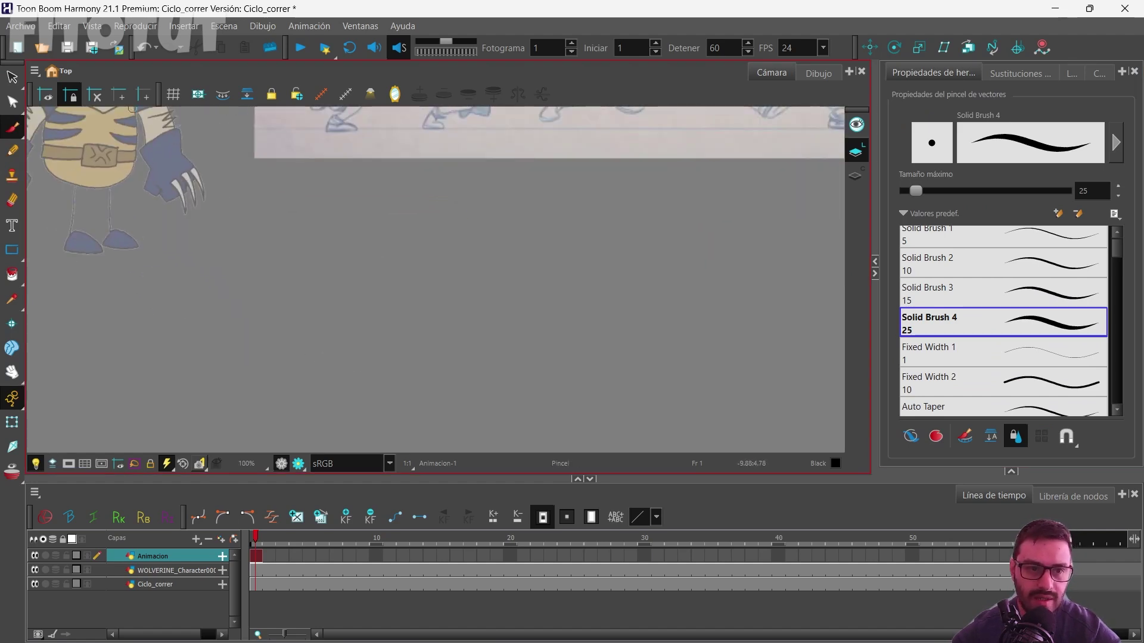
drag(333, 319, 512, 205)
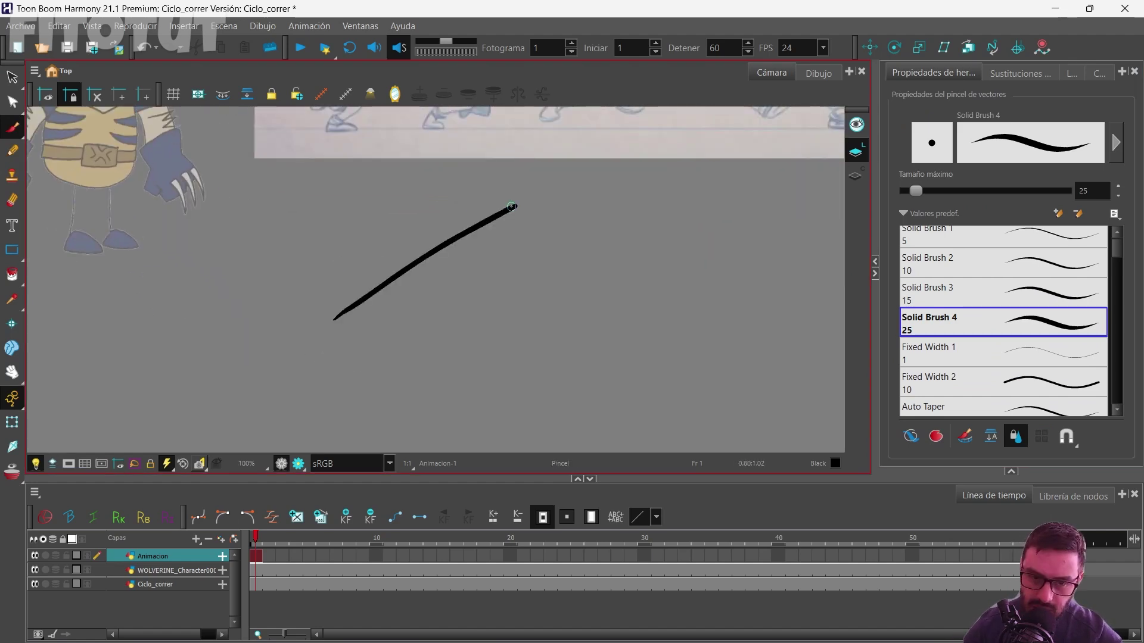
click(12, 150)
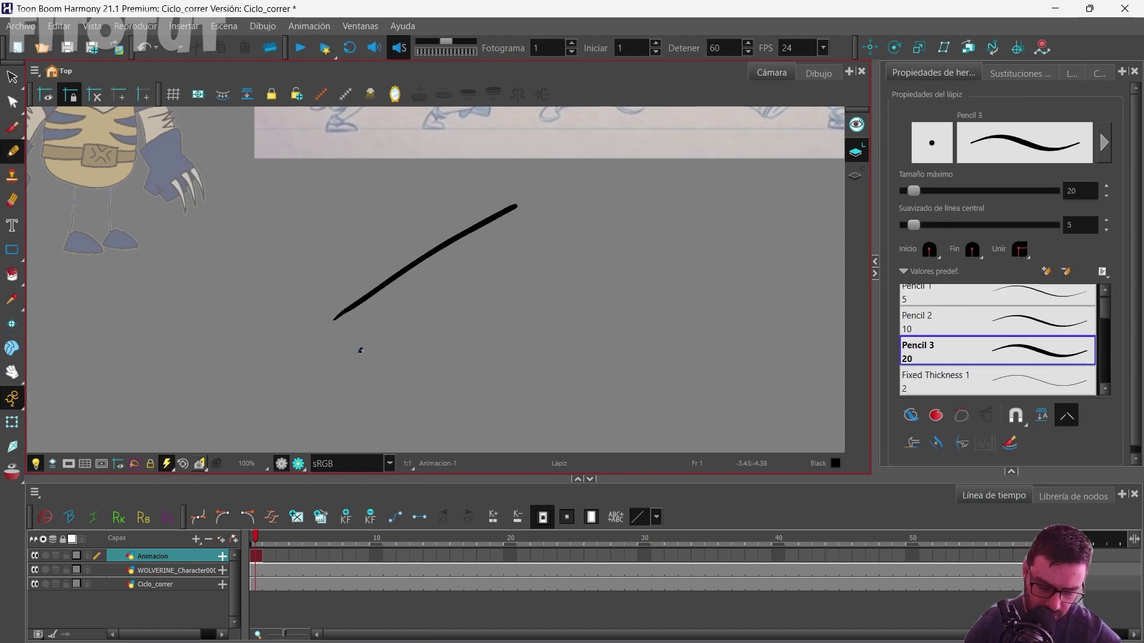
drag(359, 351, 564, 225)
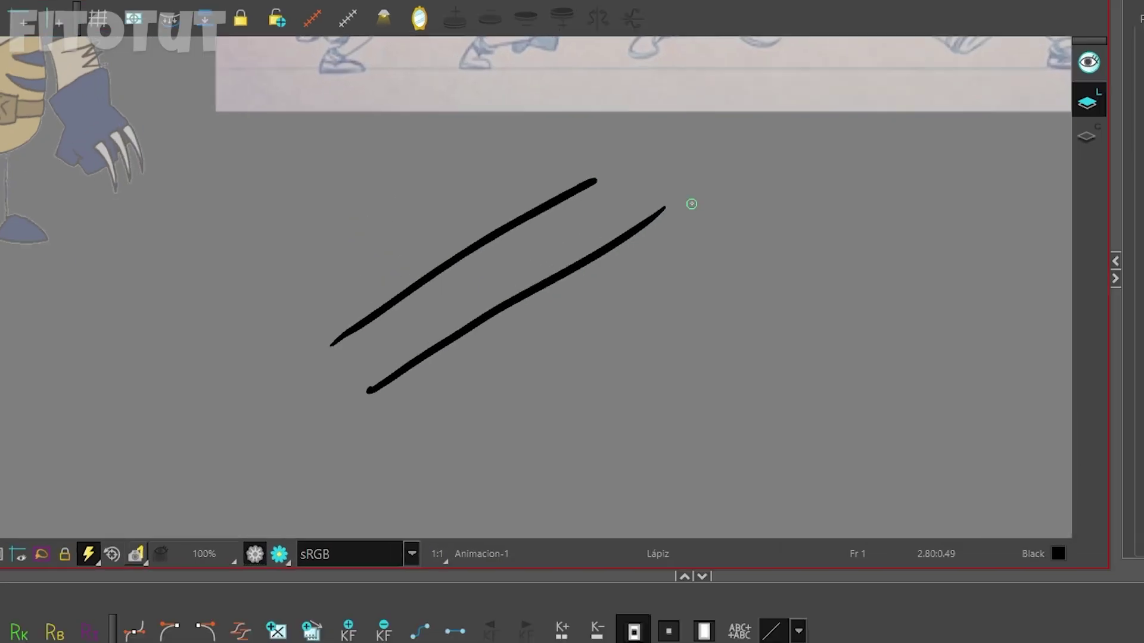
Deform the brush stroke with the Contour Editor by pulling its upper edge outward into a bulge.
key(q)
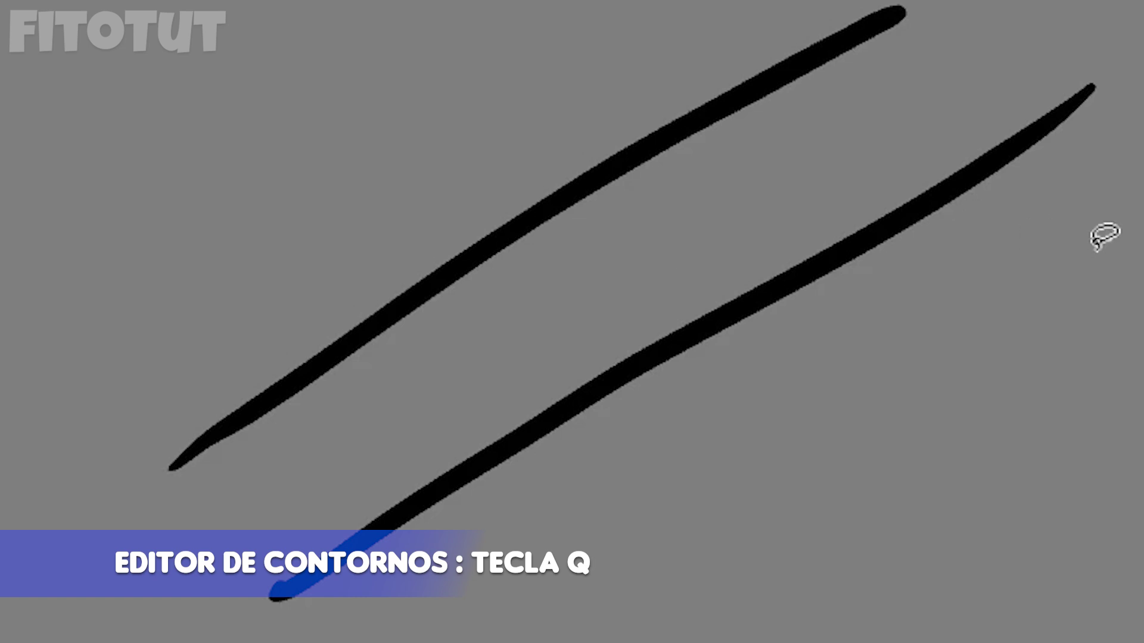
click(758, 107)
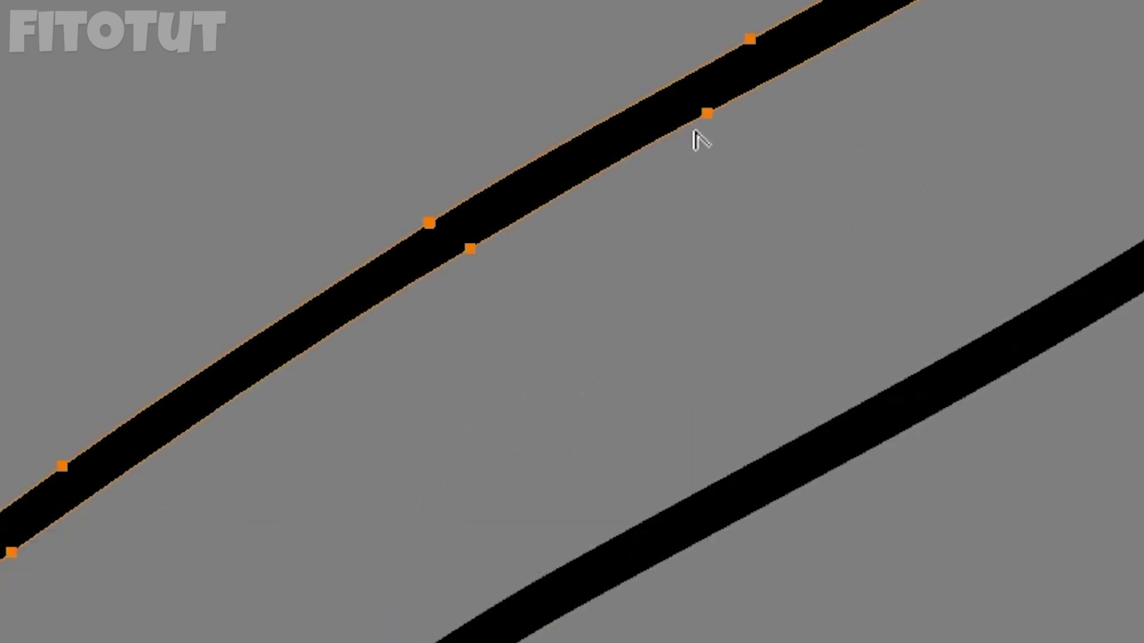
scroll(807, 2, up, 2)
drag(947, 3, 711, 179)
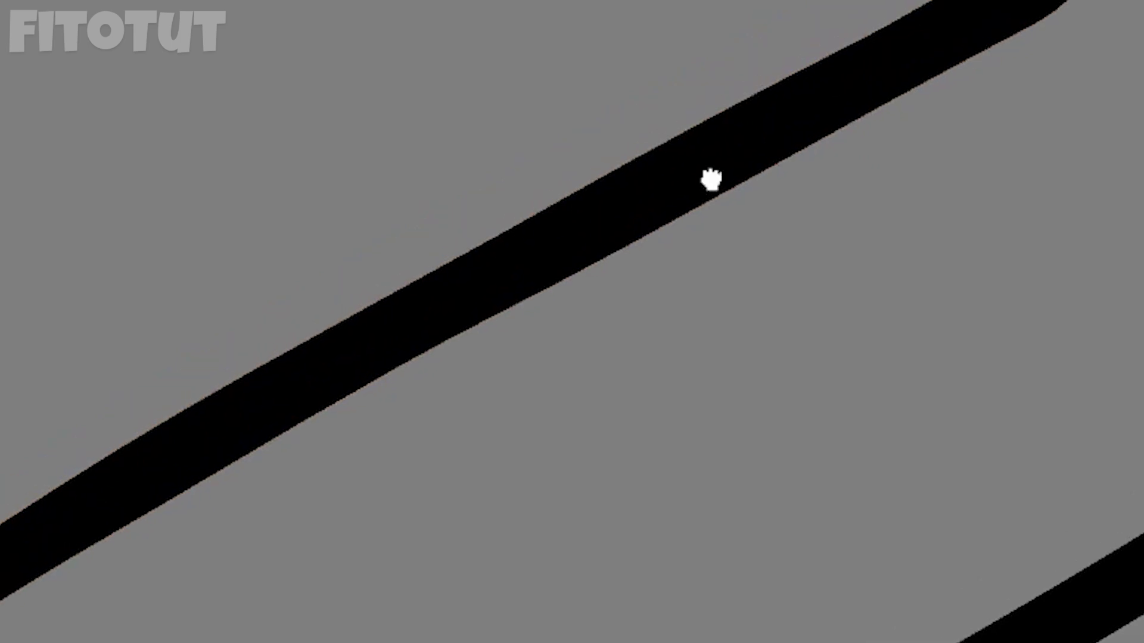
drag(563, 197, 501, 42)
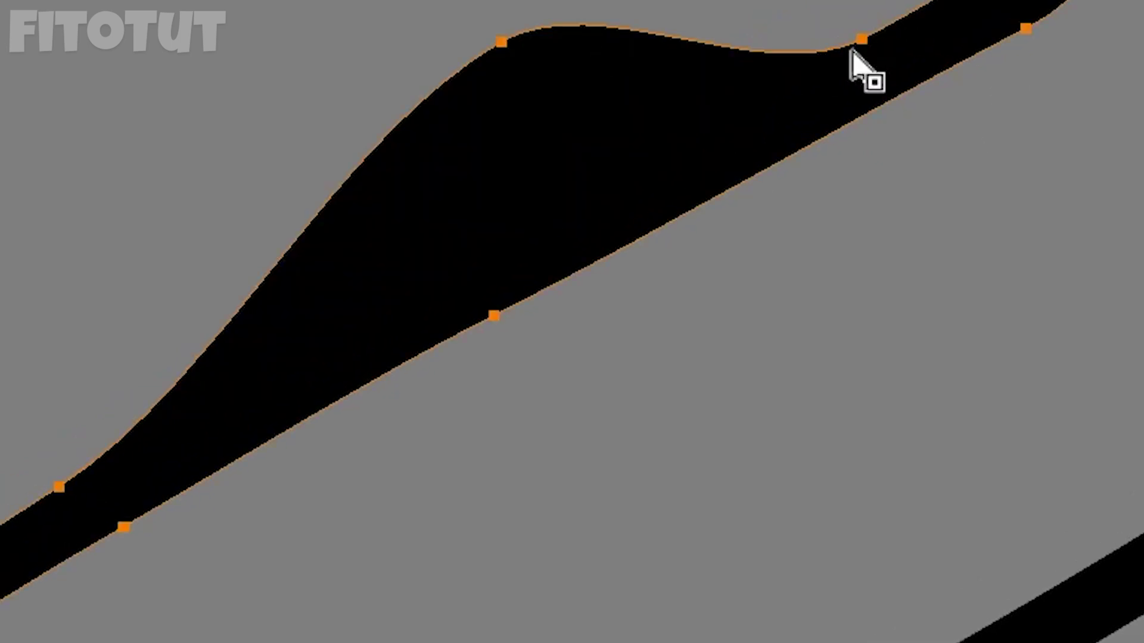
Bend the pencil stroke into a wavy line by moving points and curve segments along its centreline.
drag(973, 455, 1066, 350)
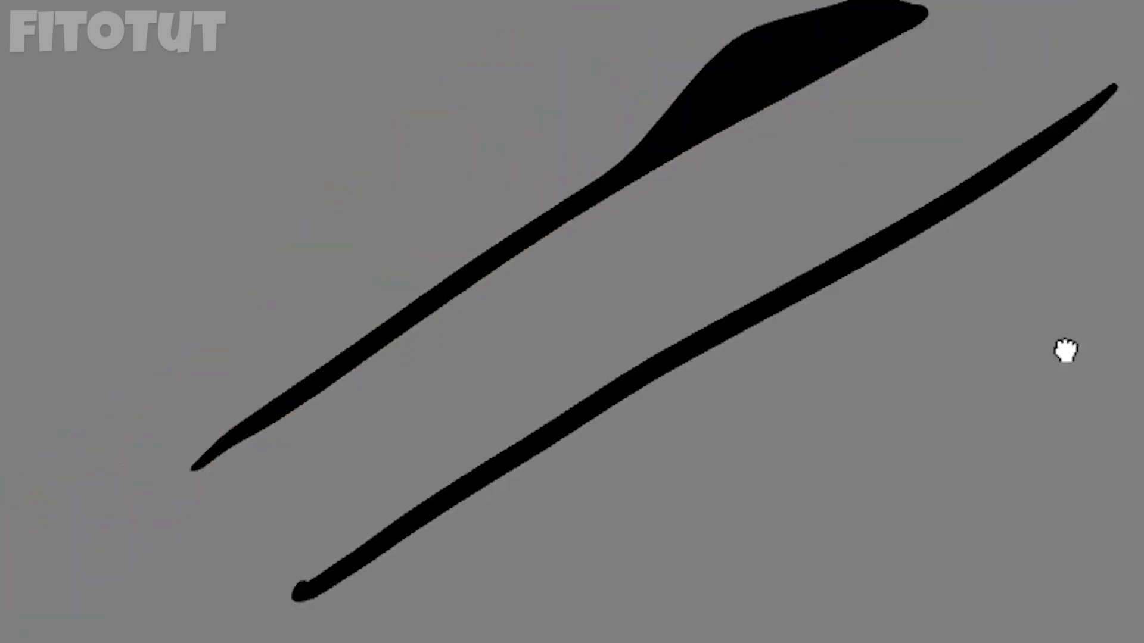
scroll(741, 332, up, 1)
click(795, 278)
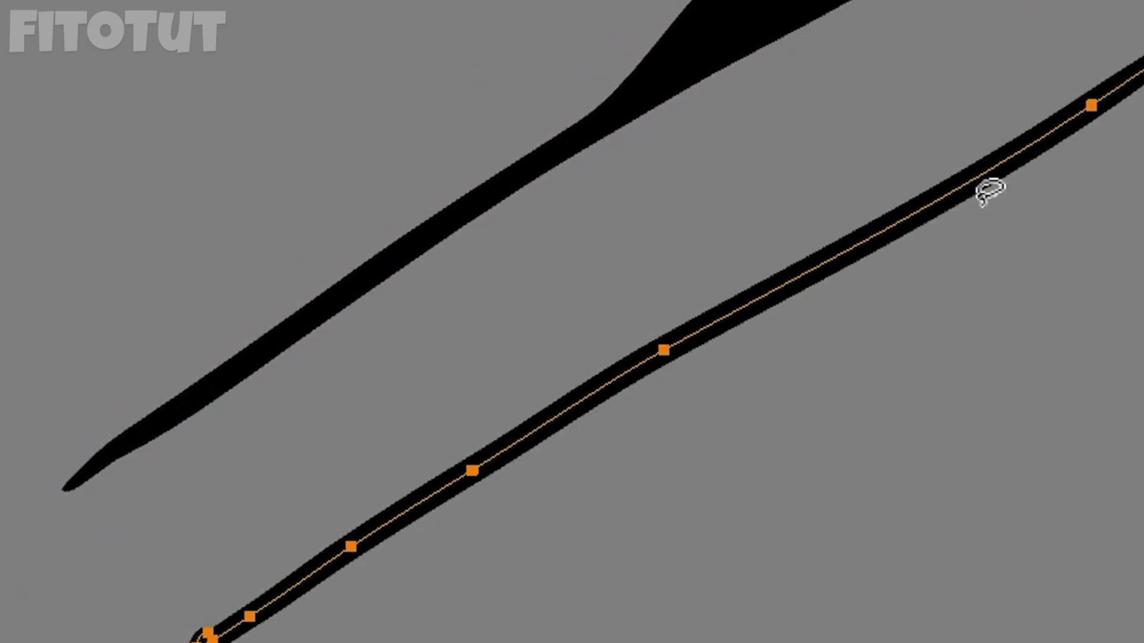
drag(1093, 106, 970, 410)
drag(666, 349, 655, 412)
click(901, 306)
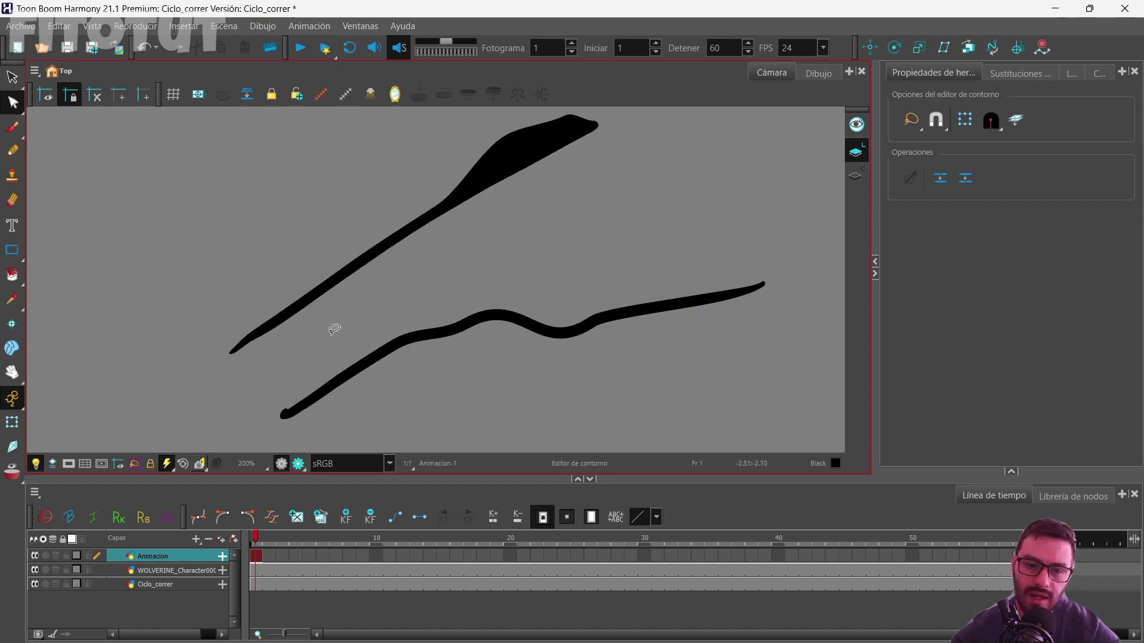
mouse_move(266, 401)
mouse_down()
mouse_move(301, 408)
mouse_move(322, 341)
mouse_up()
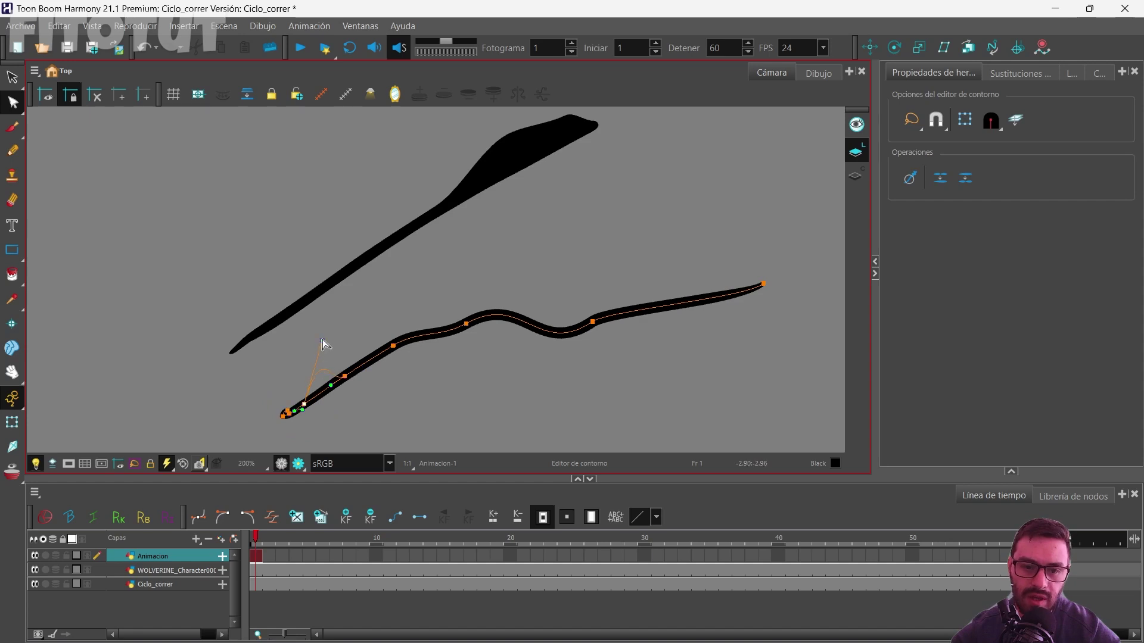
drag(466, 323, 477, 296)
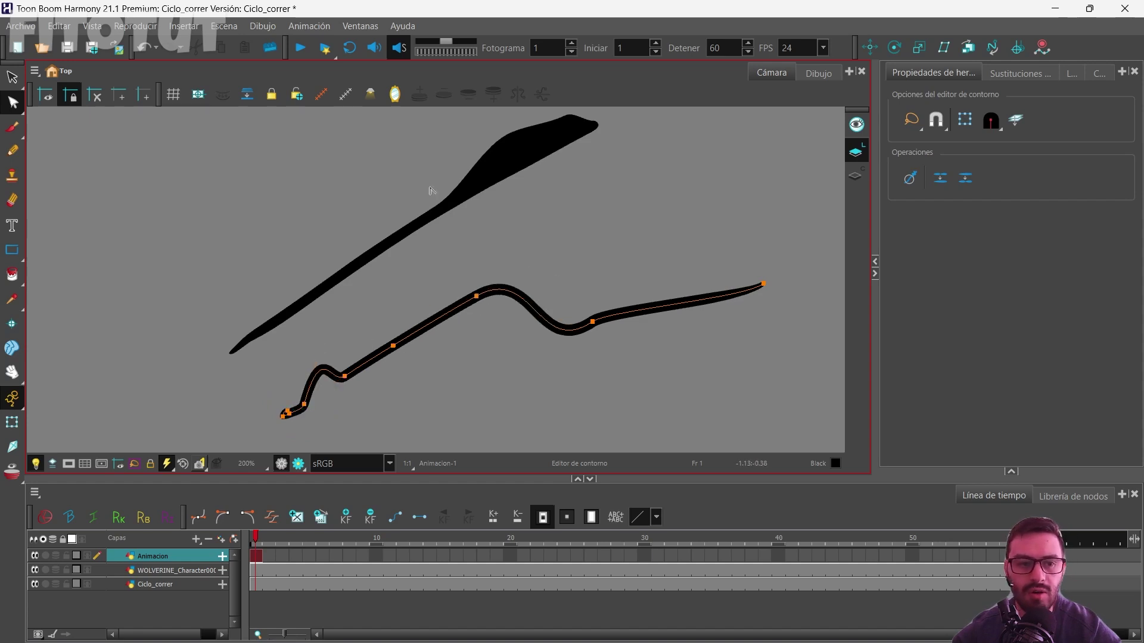
Delete both test strokes from the Animacion drawing.
scroll(383, 255, down, 2)
drag(357, 192, 342, 202)
key(Delete)
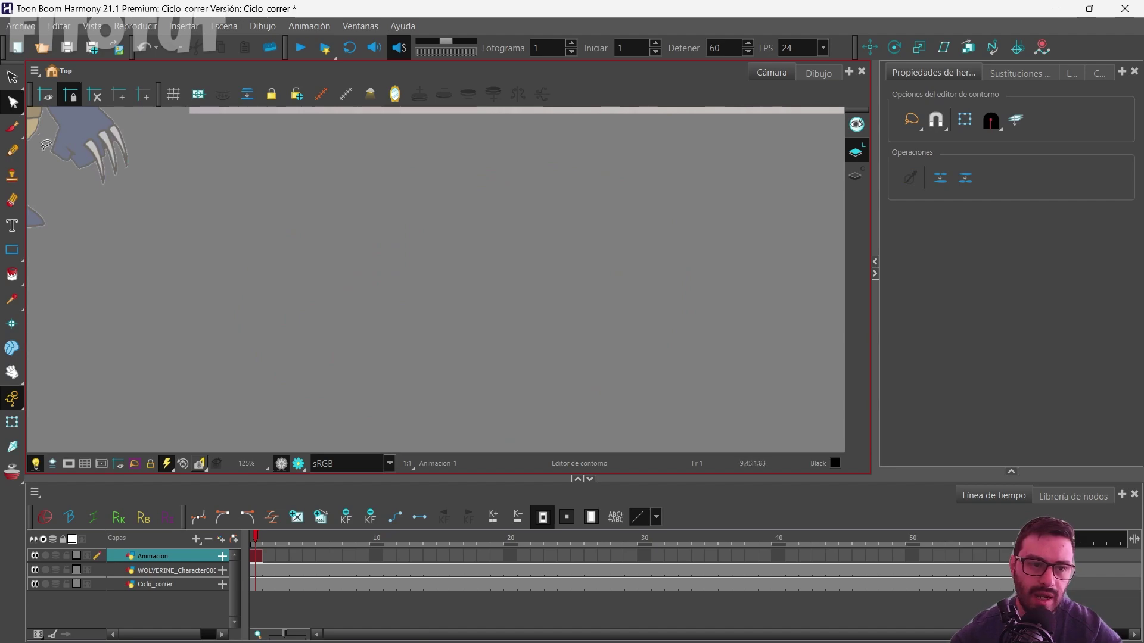
Activate the Pencil tool, collapse the timeline area to enlarge the drawing view, and study the FAST RUN reference poses.
click(12, 151)
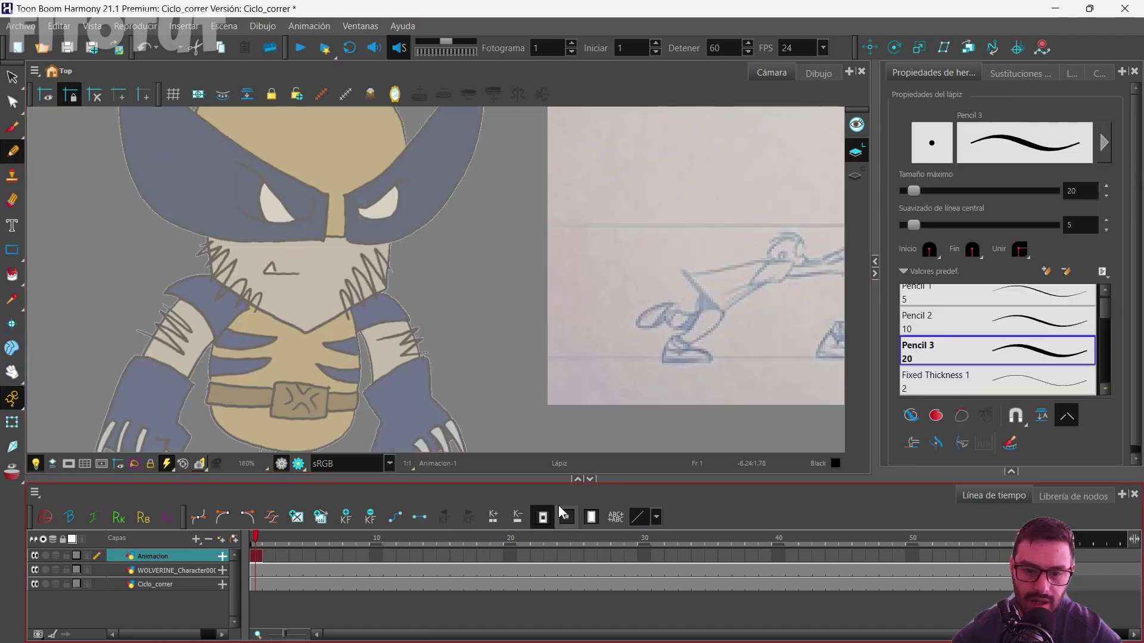
click(590, 479)
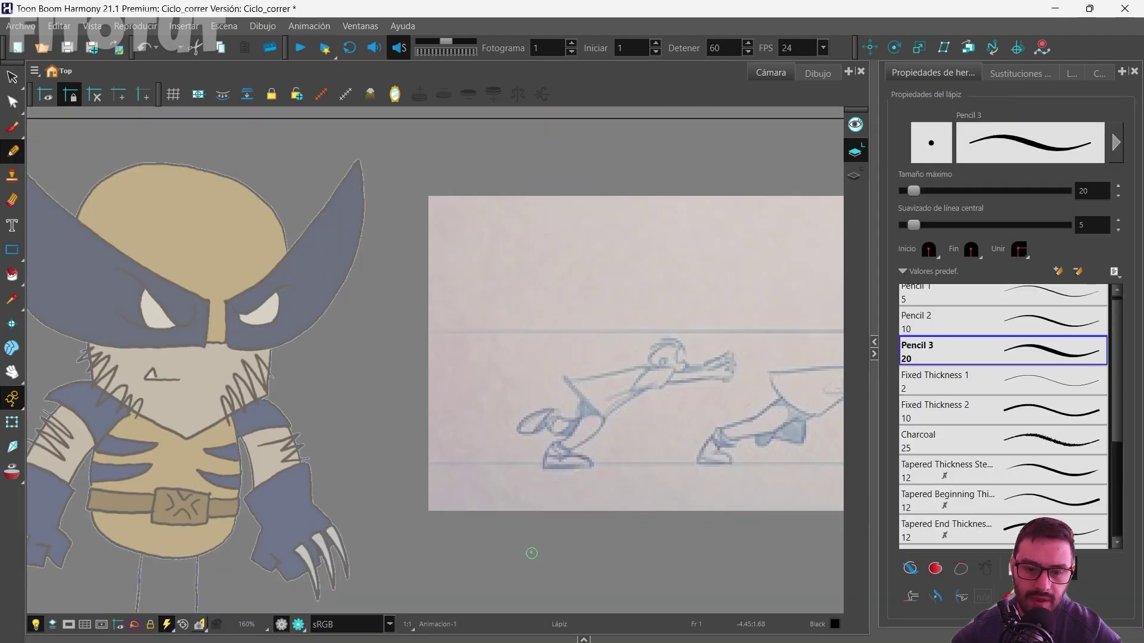
drag(266, 346, 510, 316)
scroll(572, 350, down, 2)
drag(572, 349, 66, 361)
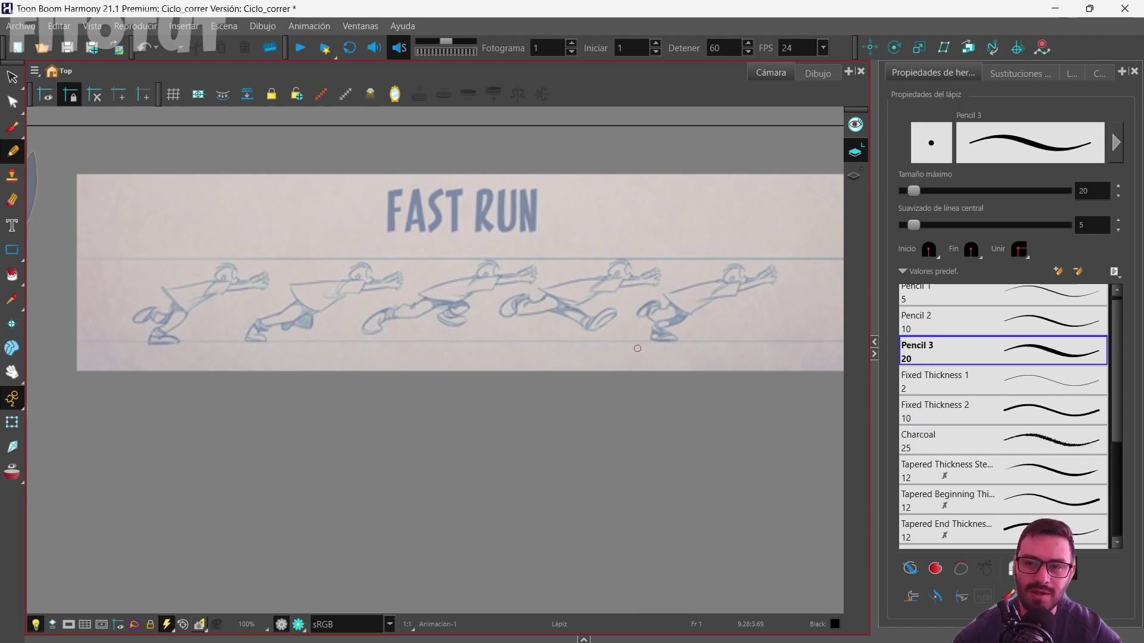
scroll(712, 247, down, 1)
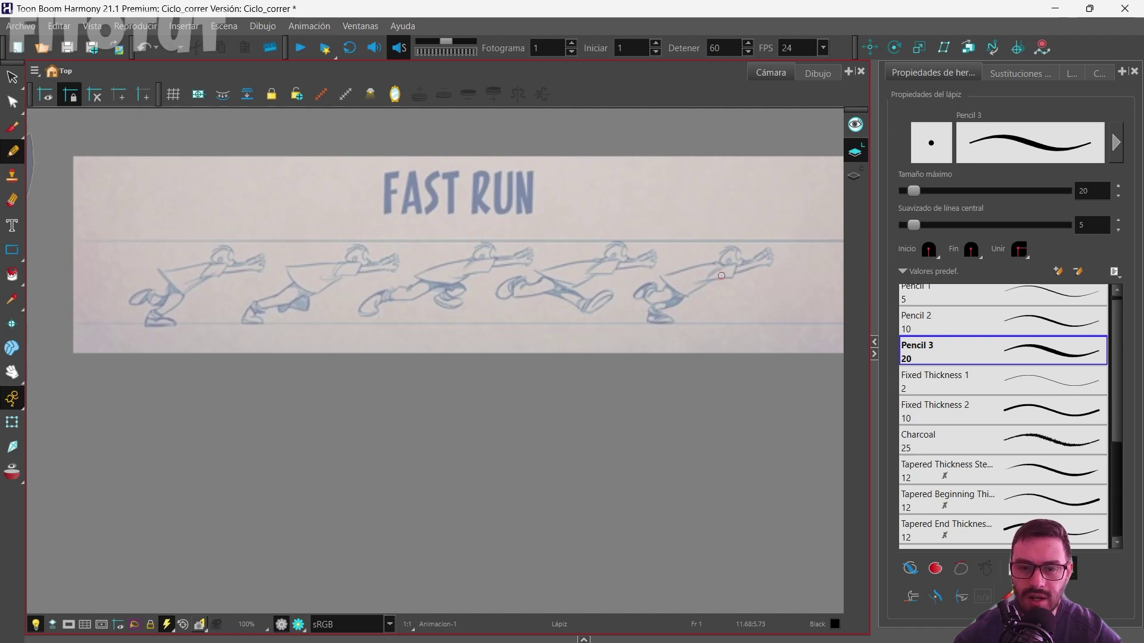
scroll(202, 273, up, 1)
scroll(454, 296, up, 1)
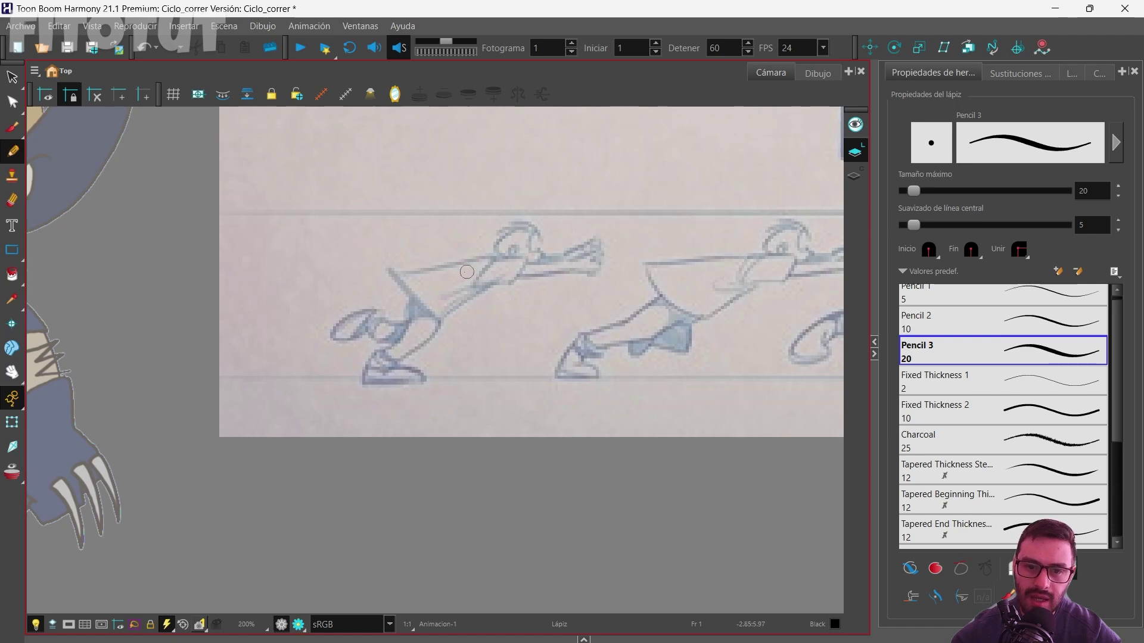
scroll(463, 268, down, 2)
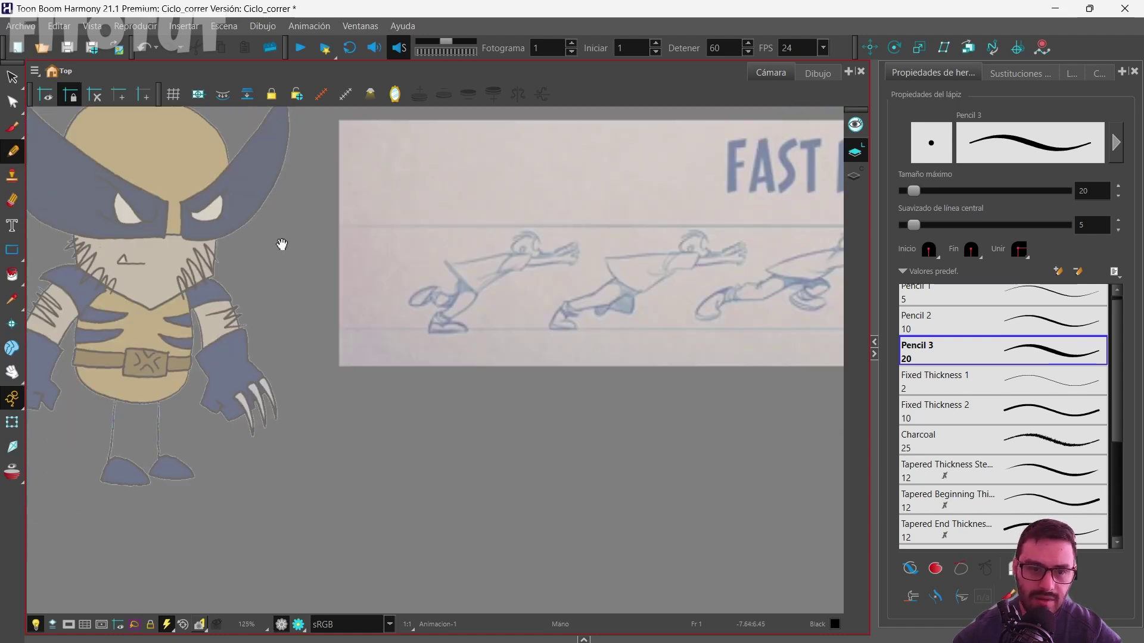
Trace the eye on the left half of the Wolverine character's mask in black with the pencil at size 10.
drag(180, 197, 389, 263)
scroll(388, 263, up, 1)
scroll(415, 222, up, 1)
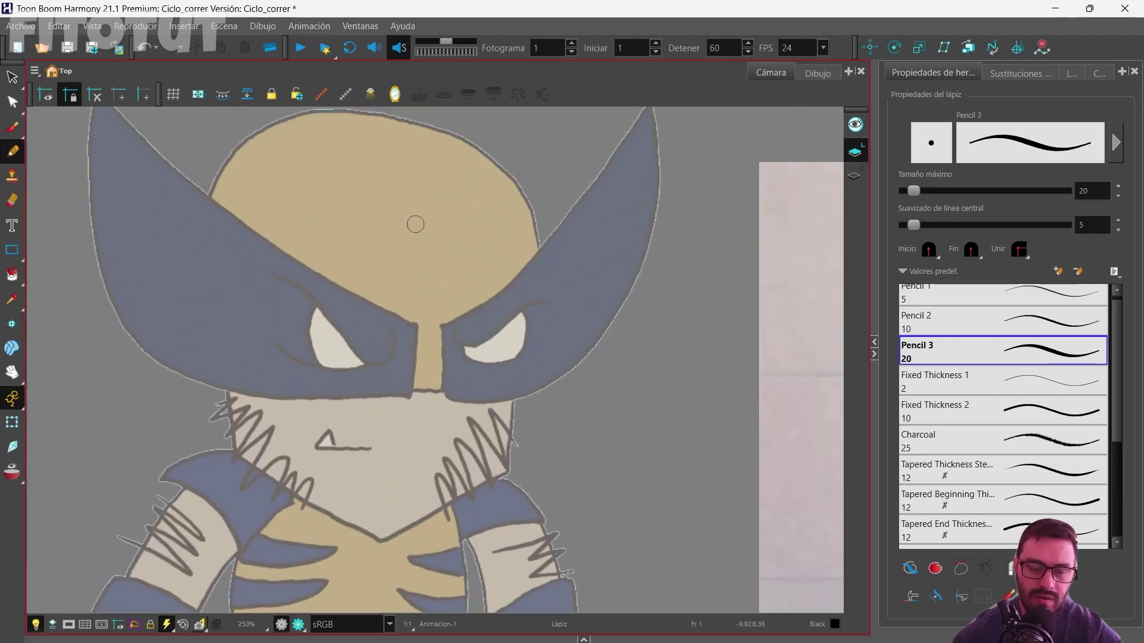
drag(274, 280, 391, 331)
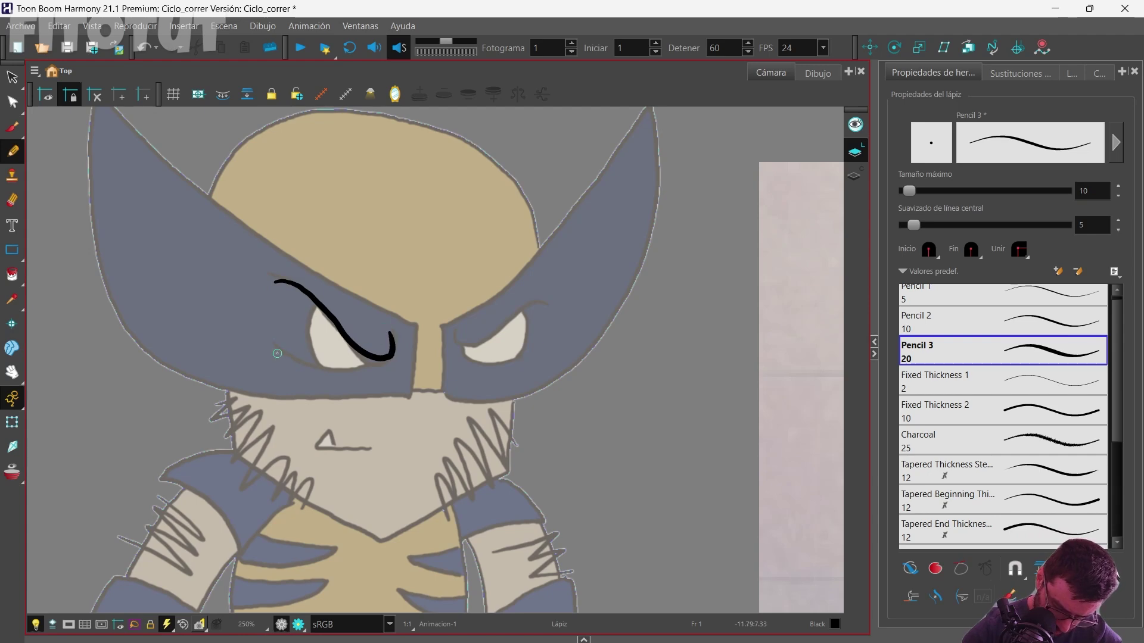
drag(274, 344, 360, 365)
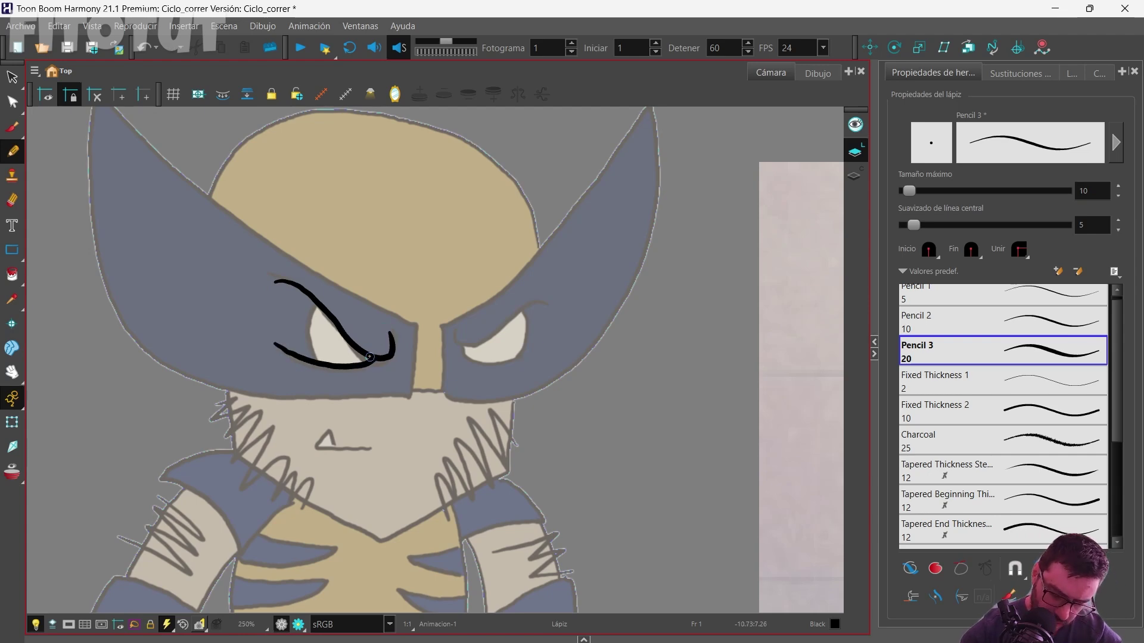
drag(318, 307, 312, 323)
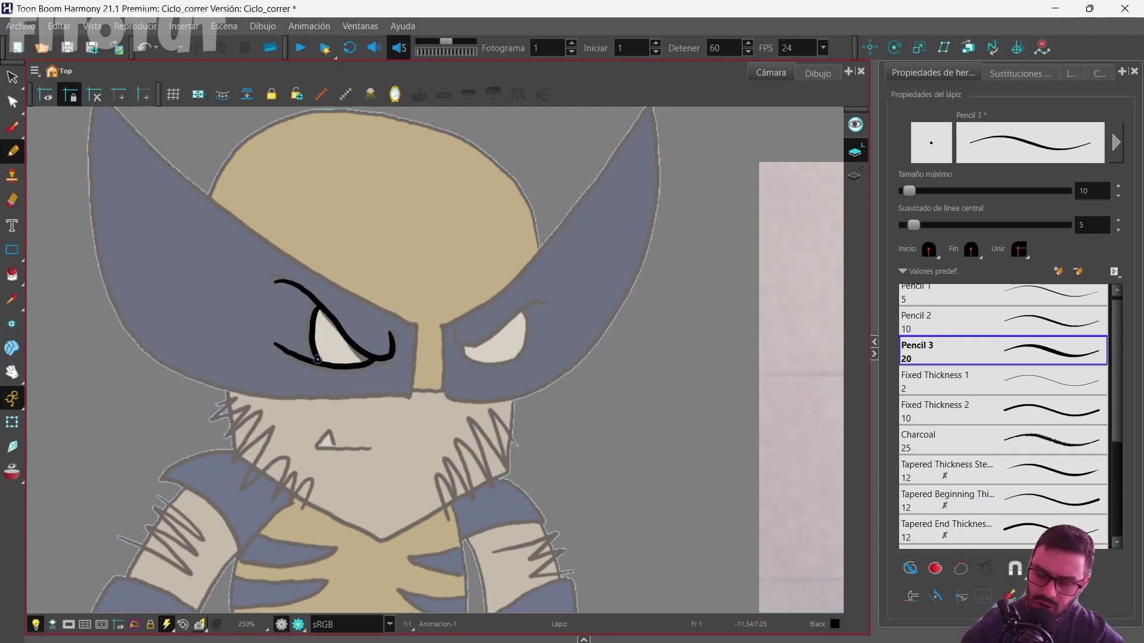
Trace both pointed halves of the mask, the second eye and the short line joining the halves below the nose gap.
scroll(318, 359, down, 5)
scroll(318, 359, up, 5)
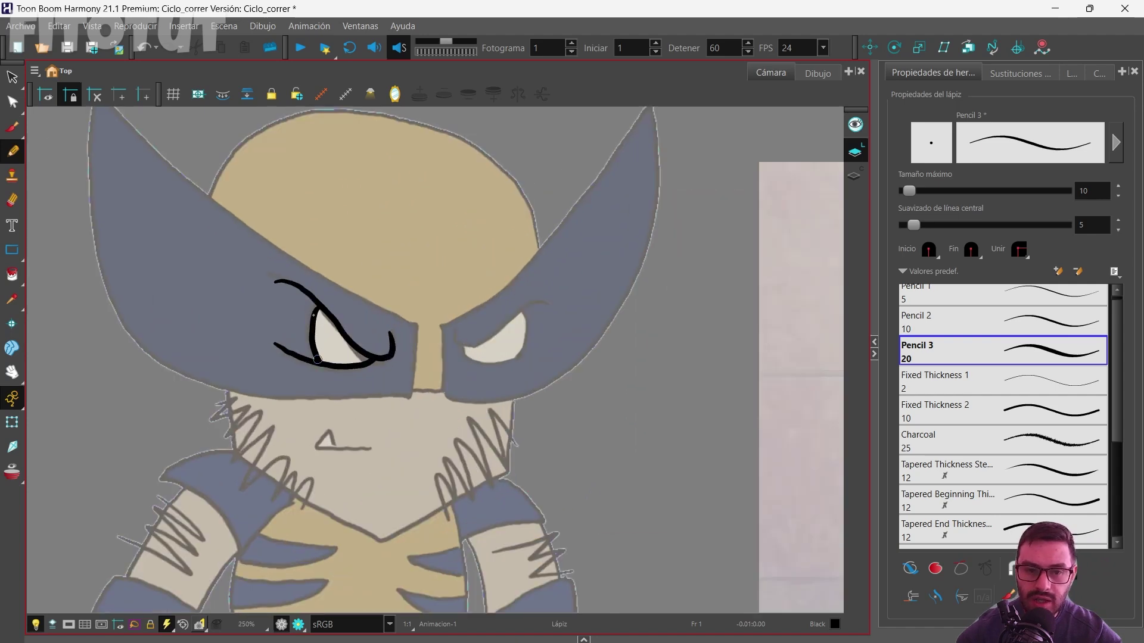
scroll(317, 359, down, 3)
scroll(317, 359, up, 2)
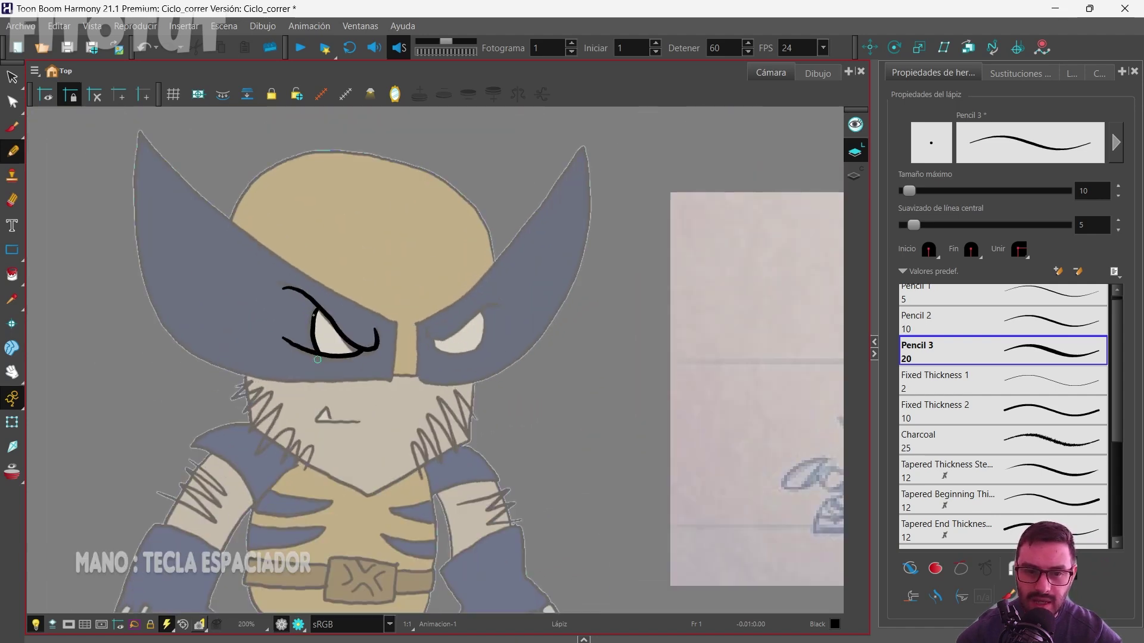
key(space)
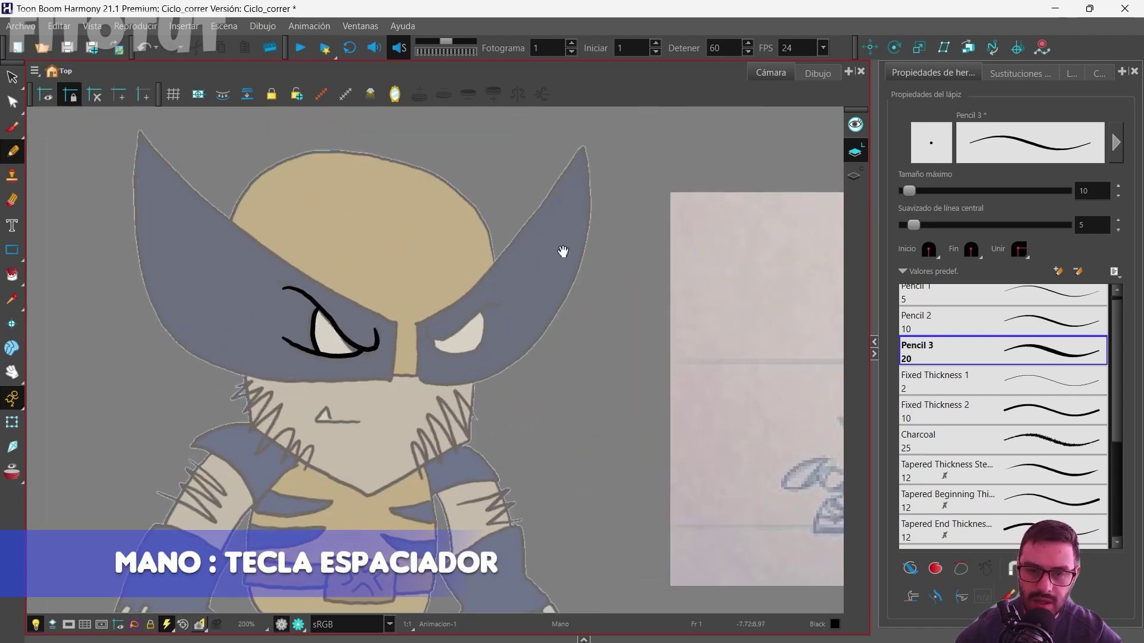
drag(564, 250, 605, 209)
scroll(332, 301, up, 2)
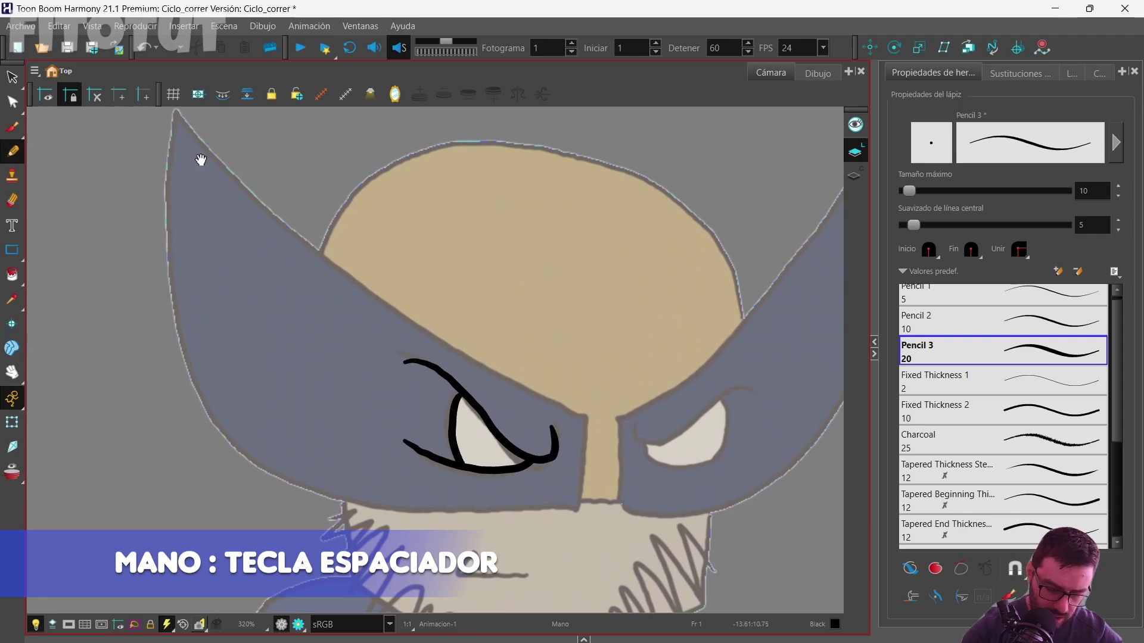
mouse_move(168, 122)
mouse_down()
mouse_move(157, 208)
mouse_move(171, 344)
mouse_move(161, 181)
mouse_move(366, 520)
mouse_move(562, 519)
mouse_move(561, 417)
mouse_move(305, 256)
mouse_move(169, 123)
mouse_up()
mouse_move(614, 422)
mouse_down()
mouse_move(288, 385)
mouse_move(568, 179)
mouse_move(287, 386)
mouse_up()
mouse_move(408, 358)
mouse_down()
mouse_move(317, 428)
mouse_move(392, 371)
mouse_up()
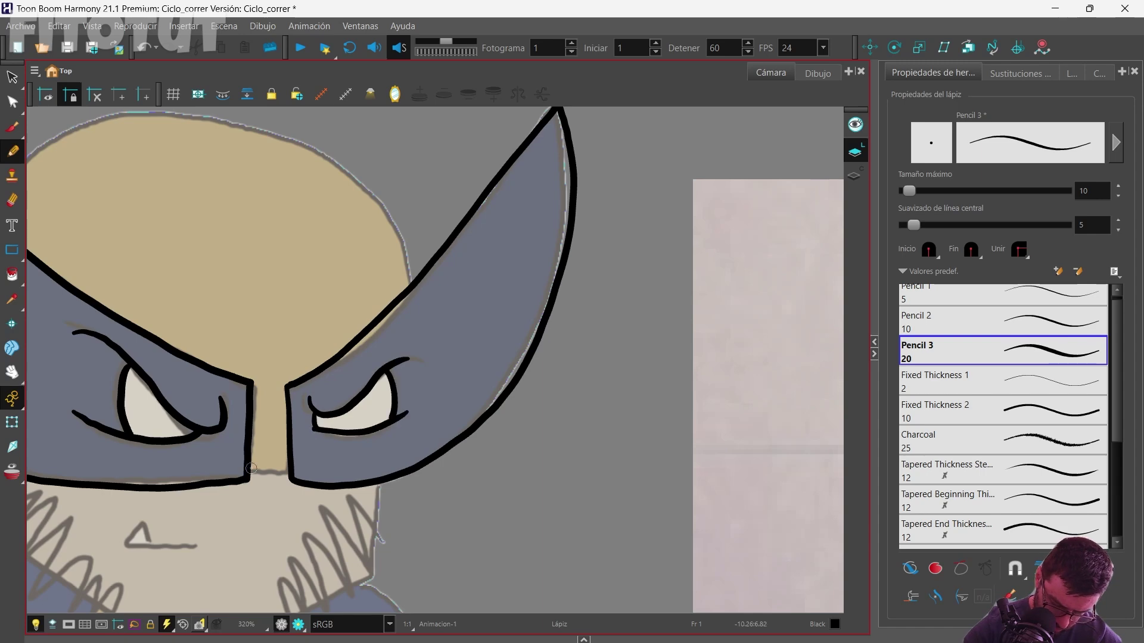
drag(249, 471, 294, 470)
Trace the rest of the character's head, including the jaw, the mouth and the zigzag beard hair on both cheeks.
mouse_move(190, 344)
mouse_down()
mouse_move(203, 416)
mouse_move(551, 438)
mouse_move(556, 351)
mouse_up()
mouse_move(301, 400)
mouse_down()
mouse_move(379, 411)
mouse_move(326, 403)
mouse_up()
drag(325, 433, 344, 426)
mouse_move(235, 369)
mouse_down()
mouse_move(226, 379)
mouse_move(243, 481)
mouse_up()
mouse_move(462, 498)
mouse_down()
mouse_move(538, 394)
mouse_move(569, 396)
mouse_up()
Hide the tool properties area and draw the shoulder and an arm stretched out behind the body with a clawed hand.
scroll(569, 396, down, 5)
scroll(779, 307, up, 3)
key(grave)
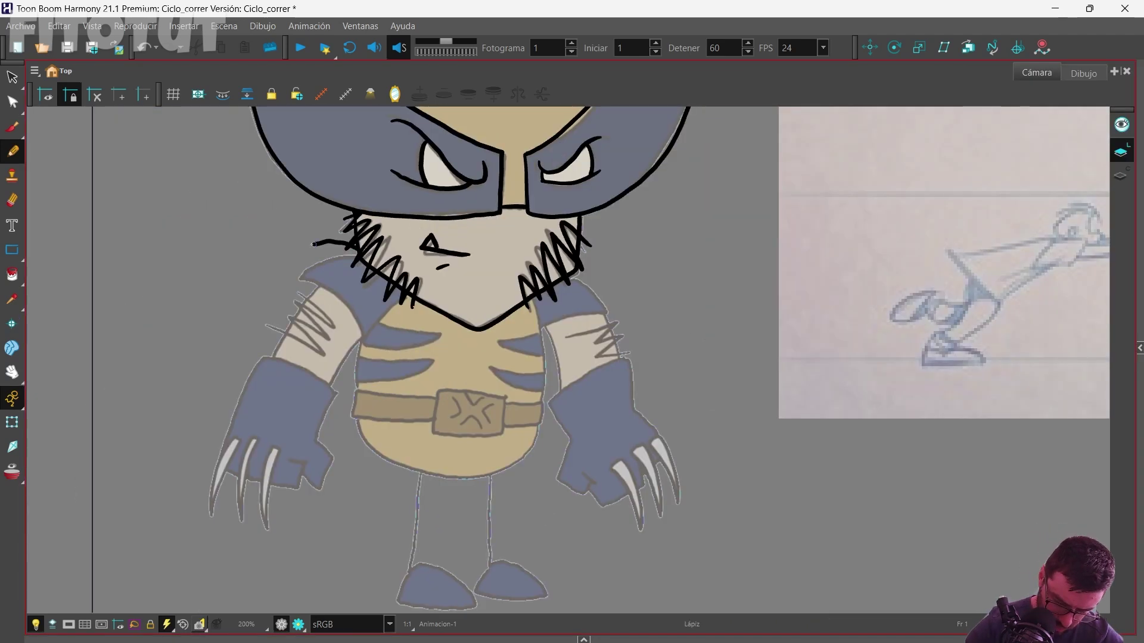
drag(349, 241, 382, 275)
mouse_move(304, 247)
mouse_down()
mouse_move(249, 257)
mouse_move(253, 319)
mouse_move(198, 338)
mouse_move(160, 303)
mouse_move(123, 364)
mouse_up()
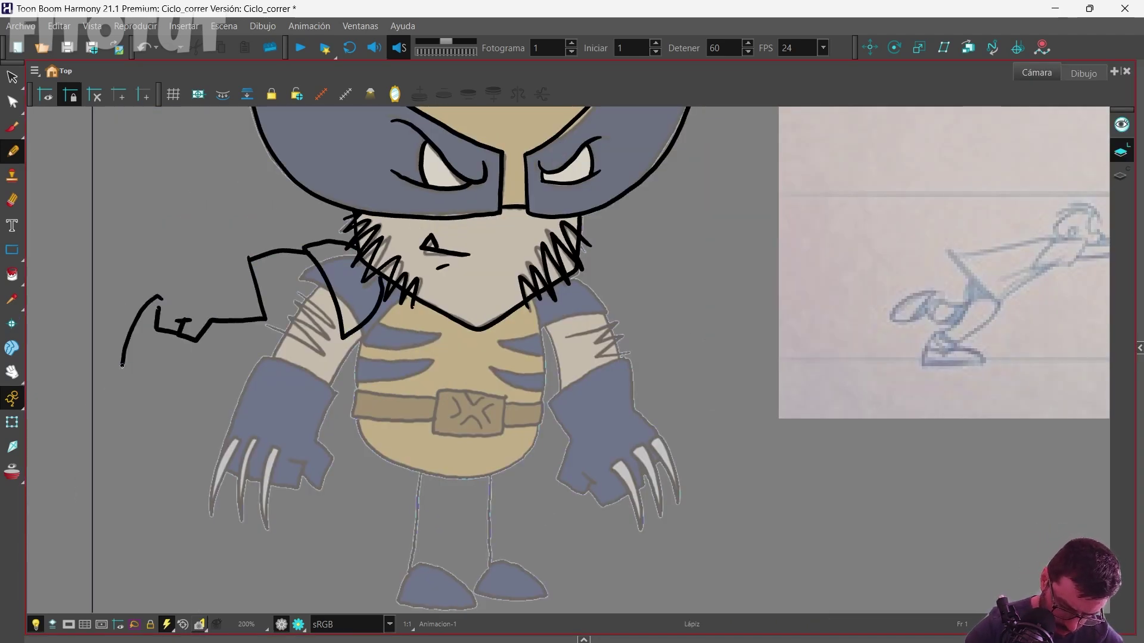
mouse_move(162, 295)
mouse_down()
mouse_move(125, 362)
mouse_move(101, 345)
mouse_up()
drag(132, 281, 84, 316)
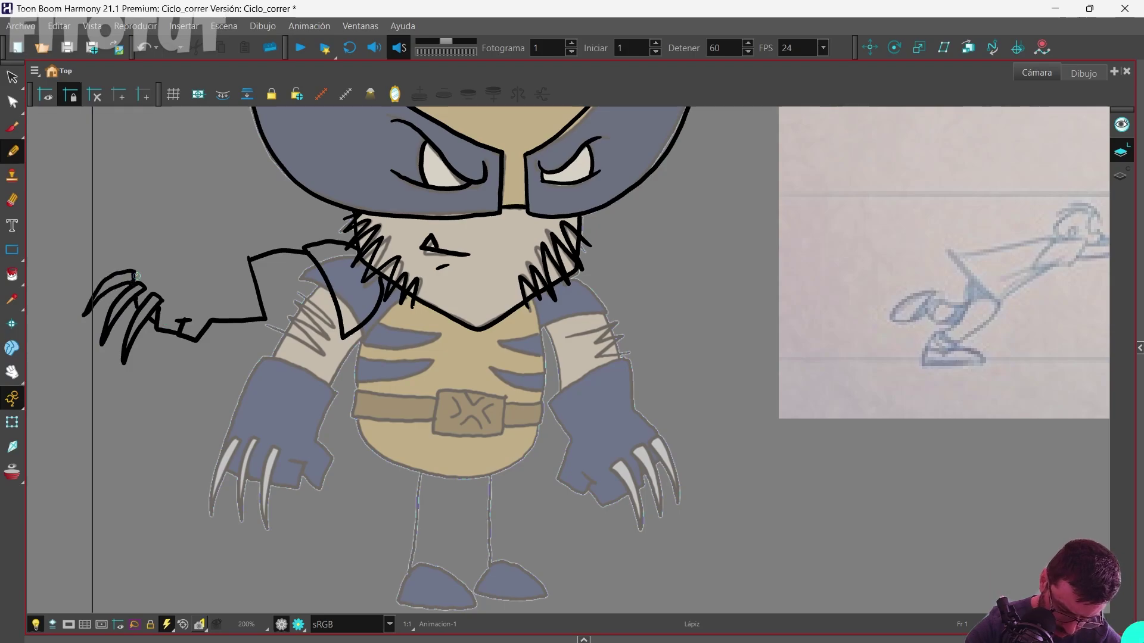
drag(163, 266, 133, 283)
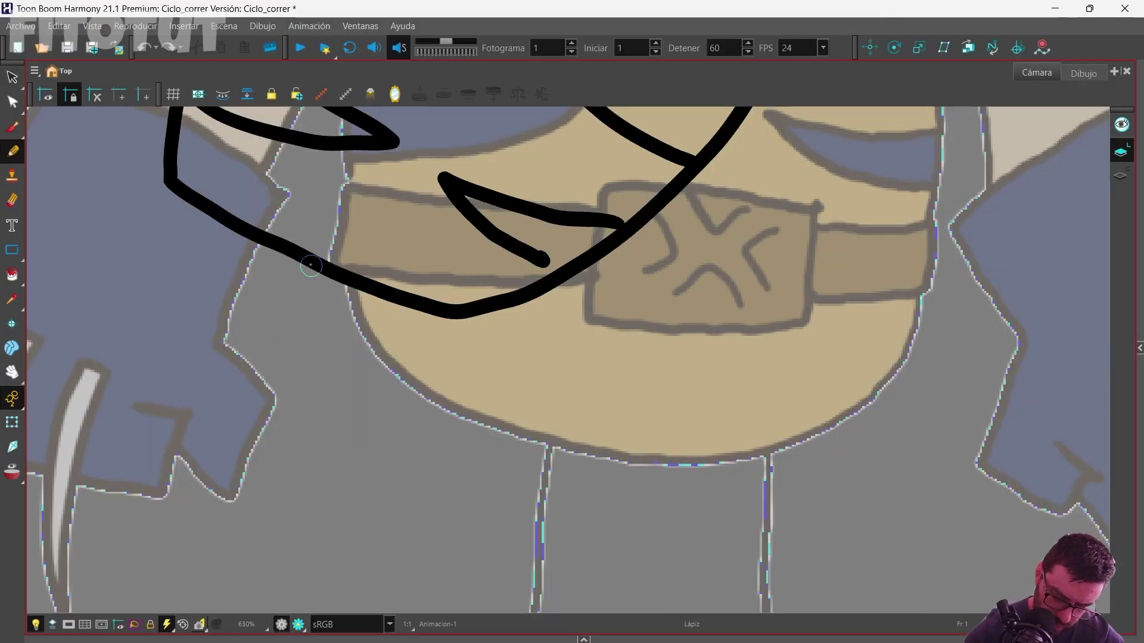
Draw a square belt buckle over the torso's lower outline and cut away the line crossing its inside with the Cutter.
mouse_move(309, 244)
mouse_down()
mouse_move(289, 326)
mouse_move(364, 354)
mouse_move(388, 349)
mouse_move(405, 277)
mouse_move(309, 242)
mouse_up()
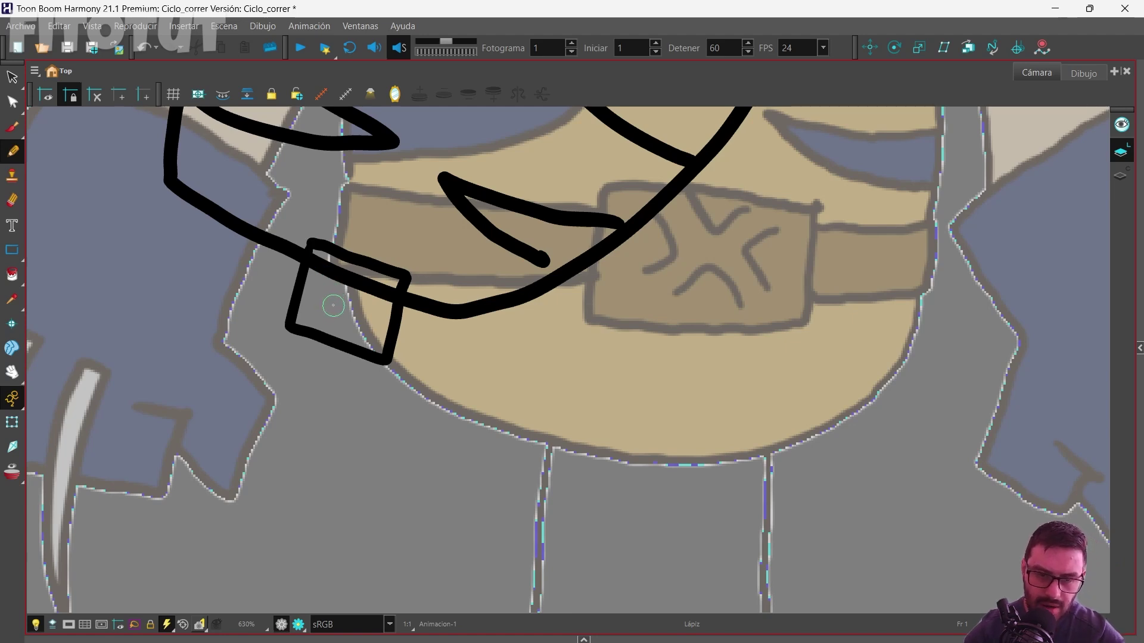
key(alt+t)
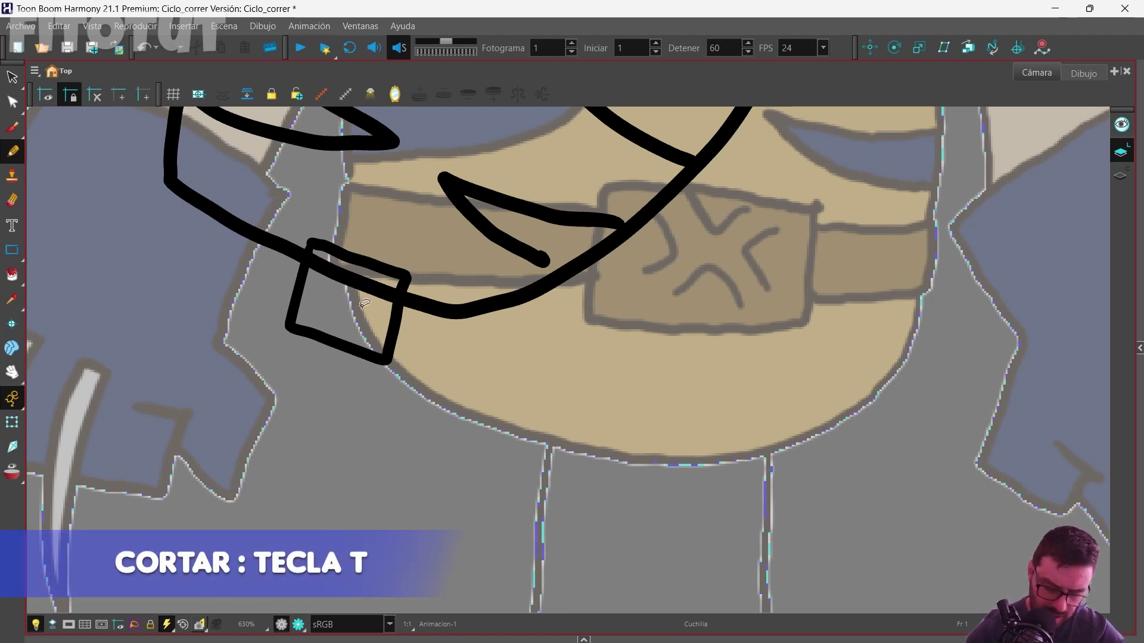
drag(383, 275, 353, 341)
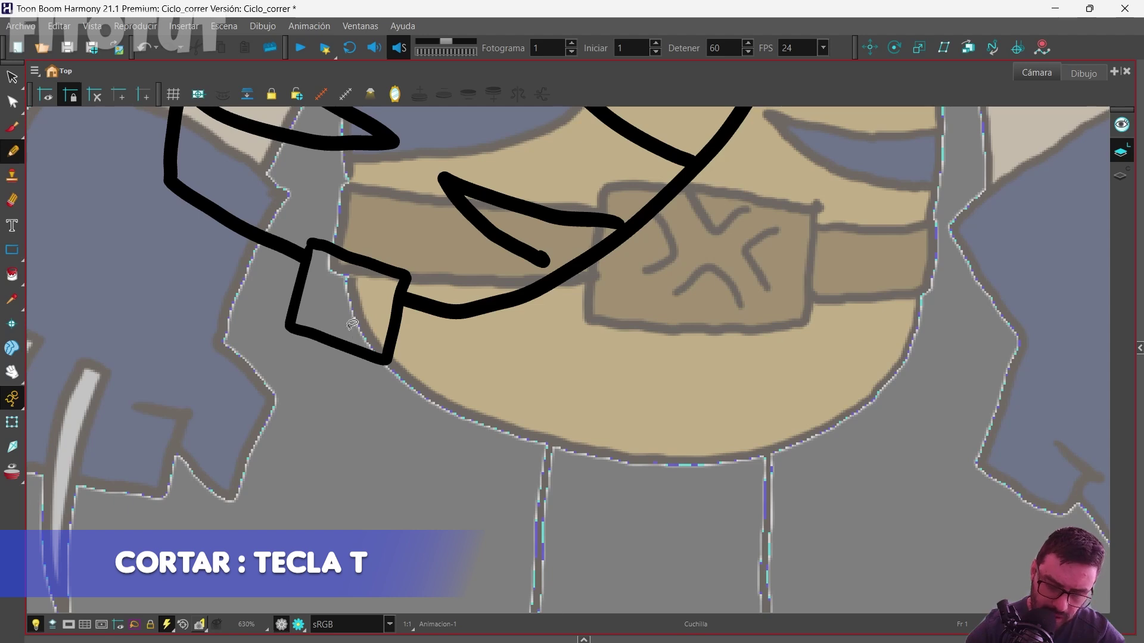
key(alt+slash)
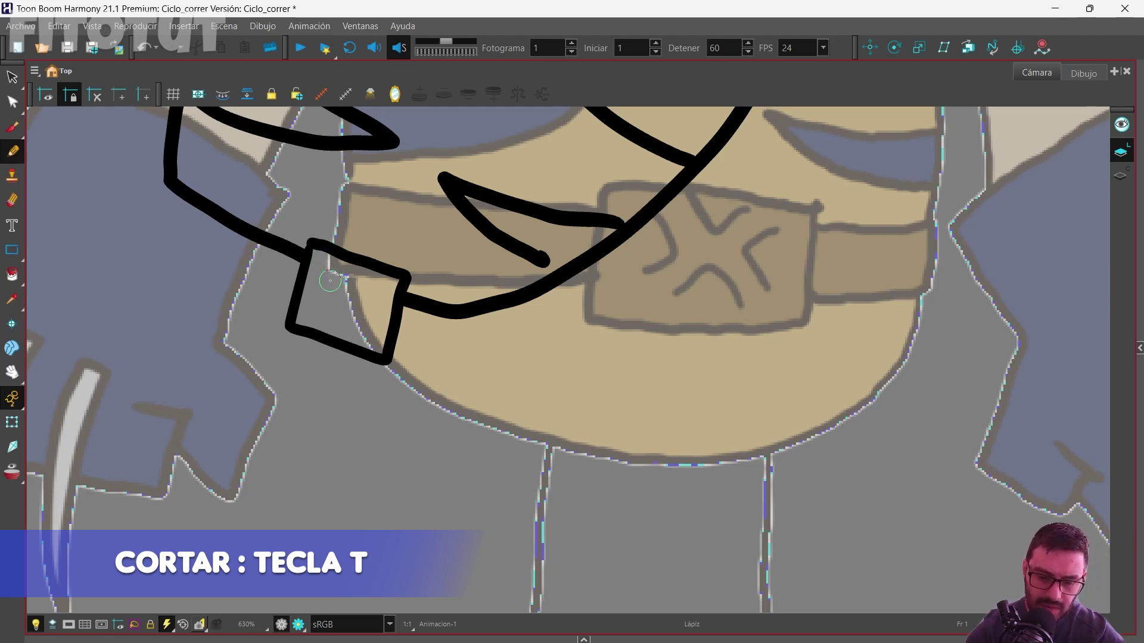
key(alt+e)
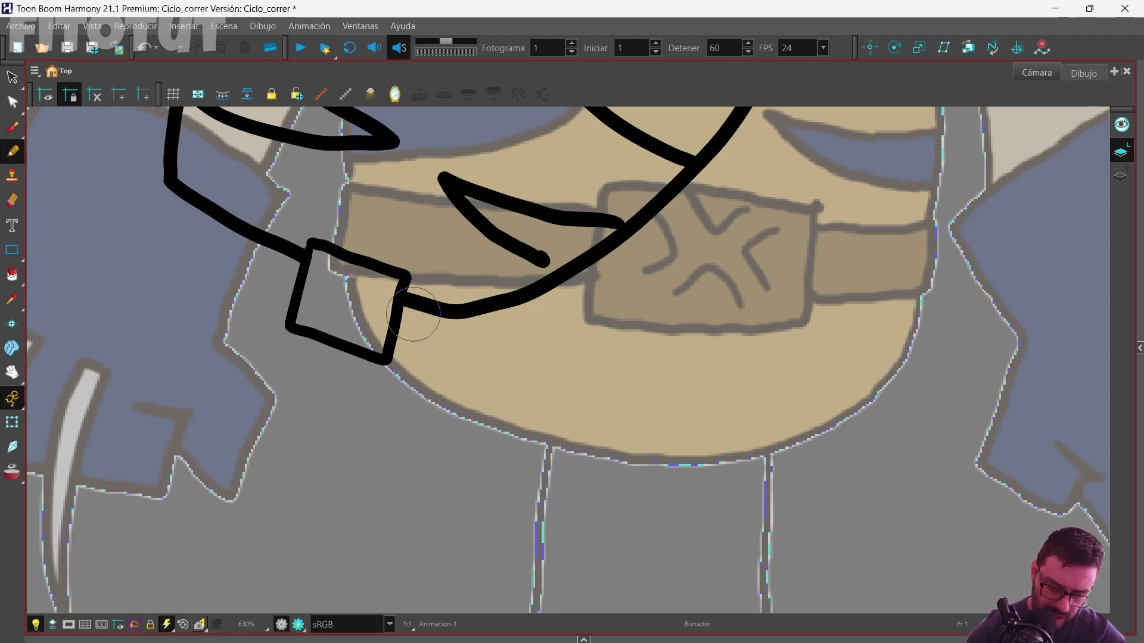
drag(468, 286, 499, 357)
Draw the belt band on both sides of the buckle and a rounded belly curve below it.
mouse_move(168, 177)
mouse_down()
mouse_move(150, 226)
mouse_move(206, 275)
mouse_move(293, 317)
mouse_up()
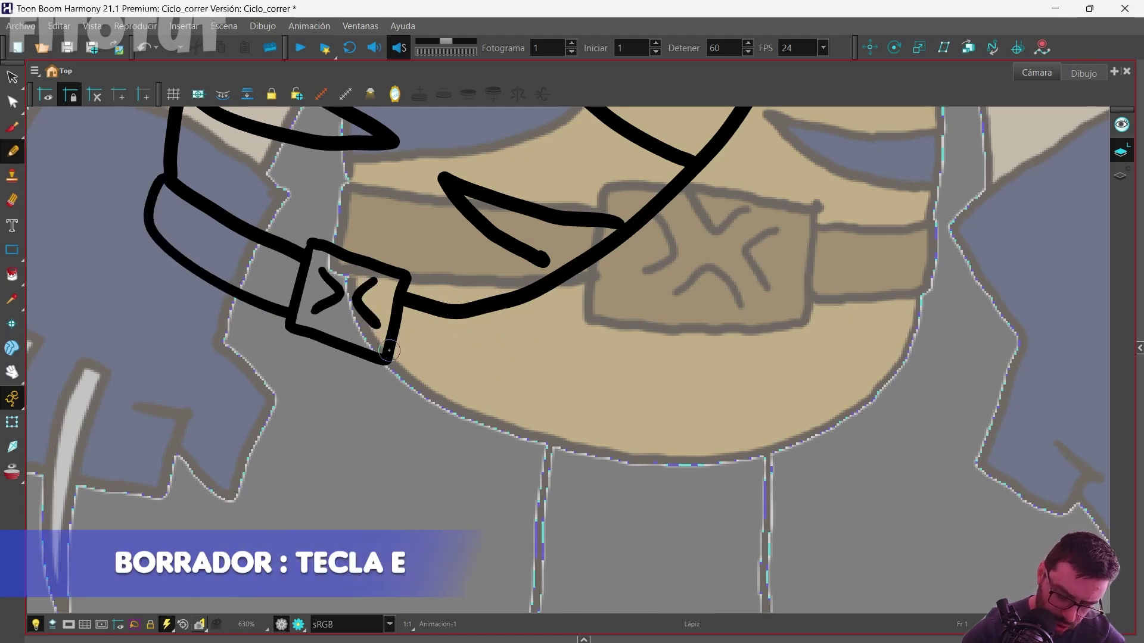
mouse_move(388, 350)
mouse_down()
mouse_move(429, 366)
mouse_move(527, 305)
mouse_up()
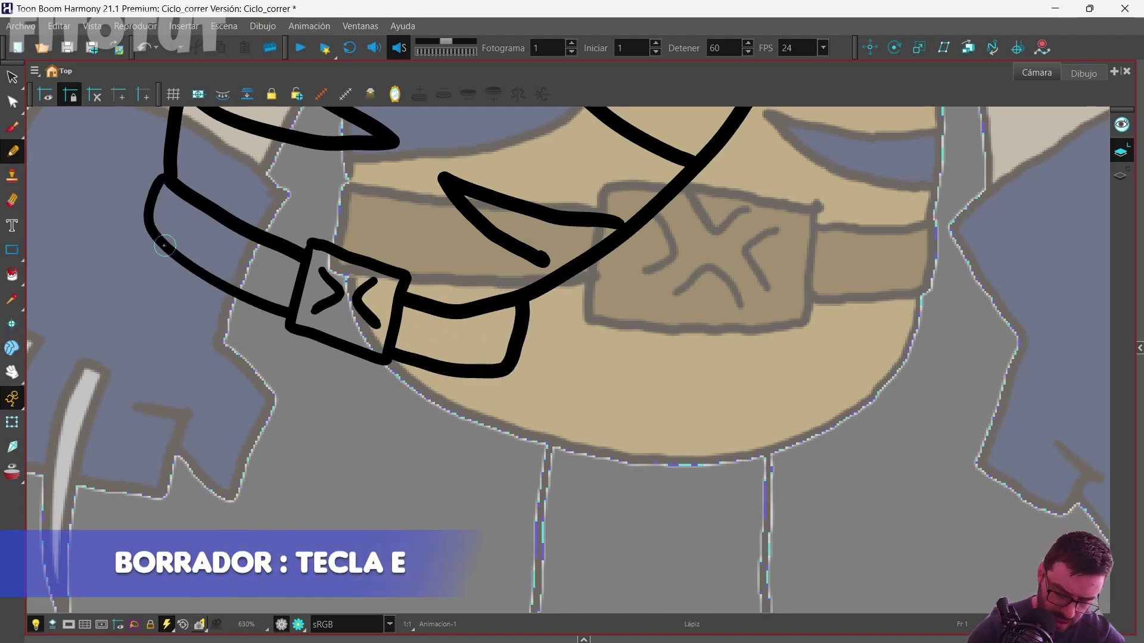
mouse_move(145, 229)
mouse_down()
mouse_move(256, 439)
mouse_move(468, 434)
mouse_move(521, 376)
mouse_up()
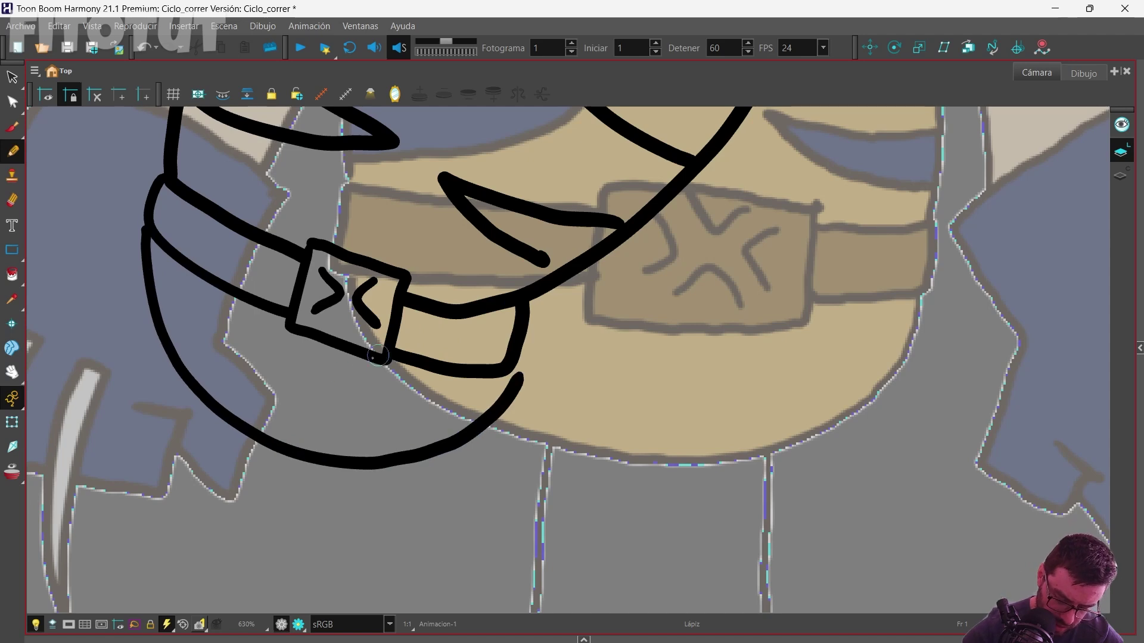
key(ctrl+z)
mouse_move(146, 229)
mouse_down()
mouse_move(170, 376)
mouse_move(266, 471)
mouse_move(407, 459)
mouse_move(488, 370)
mouse_up()
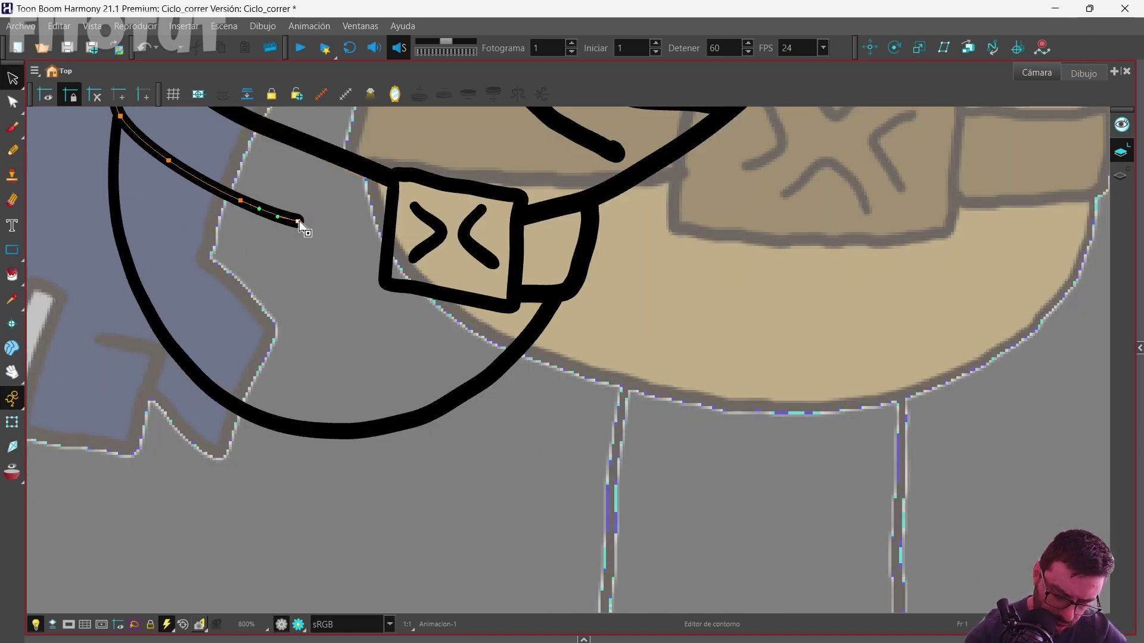
Extend the lower belt line to the buckle's edge by moving its endpoint with the Contour Editor.
mouse_move(301, 224)
mouse_down()
mouse_move(334, 259)
mouse_move(387, 250)
mouse_up()
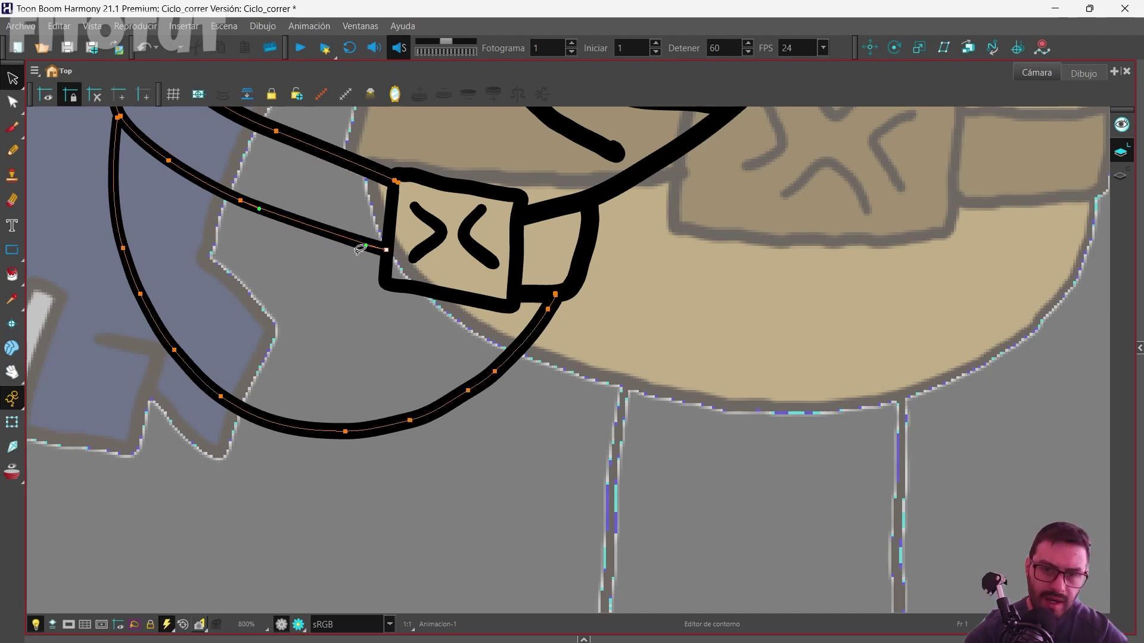
scroll(361, 249, down, 6)
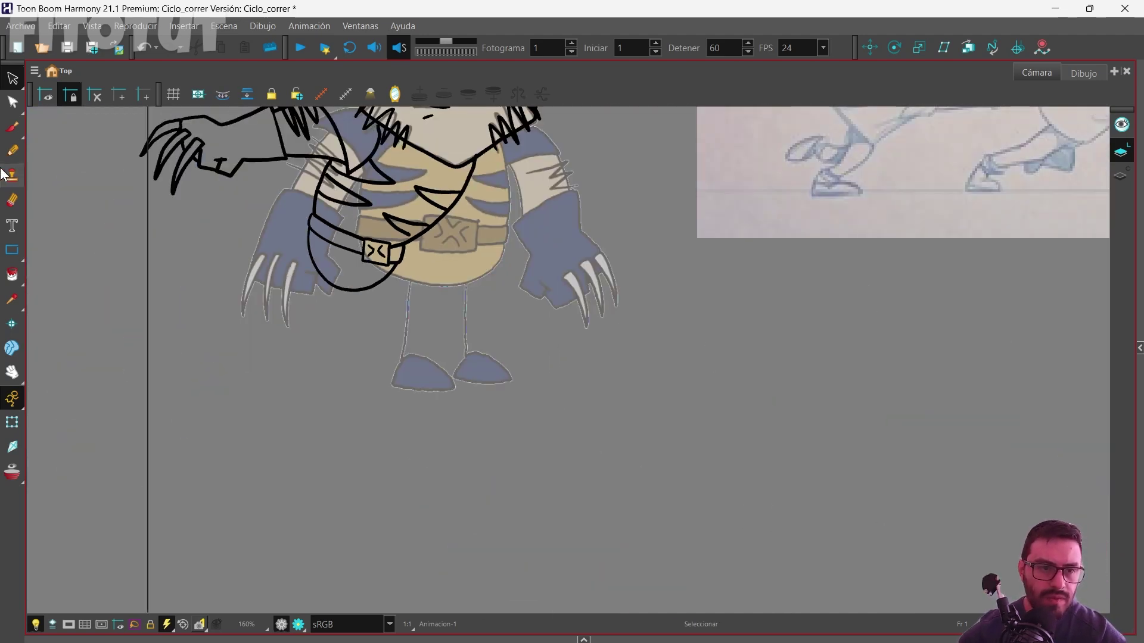
Finish the pencil figure with its legs and feet, select the whole drawing and move it below the FAST RUN reference.
click(12, 151)
key(shift+m)
key(alt+s)
mouse_move(70, 237)
mouse_down()
mouse_move(396, 178)
mouse_move(216, 118)
mouse_move(41, 253)
mouse_move(56, 271)
mouse_up()
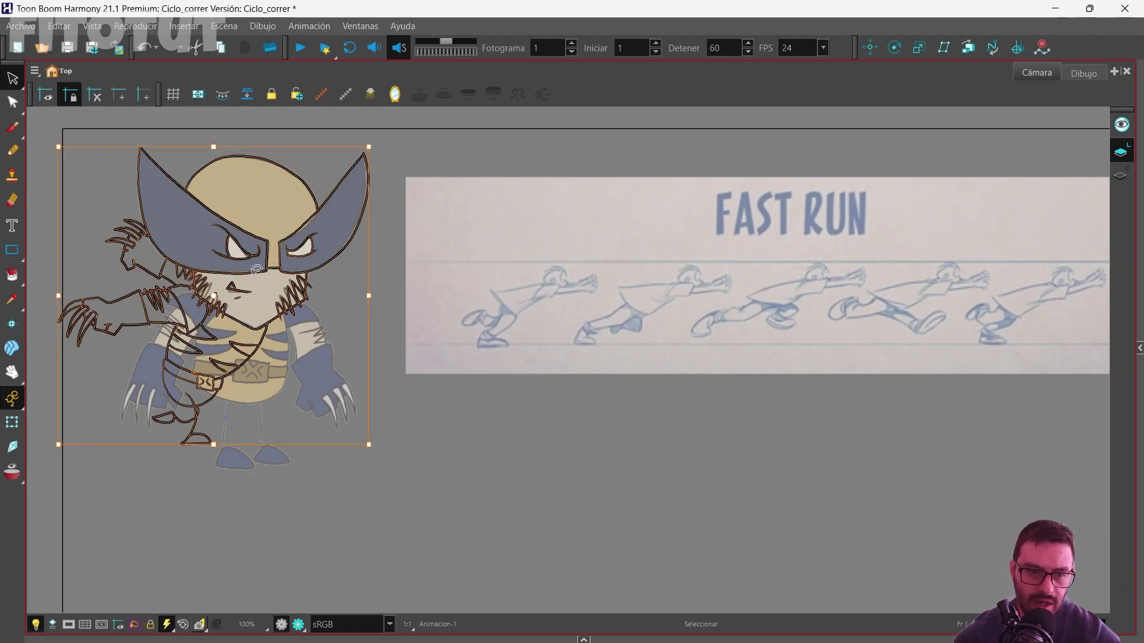
drag(268, 260, 578, 524)
scroll(607, 345, down, 3)
scroll(444, 318, up, 2)
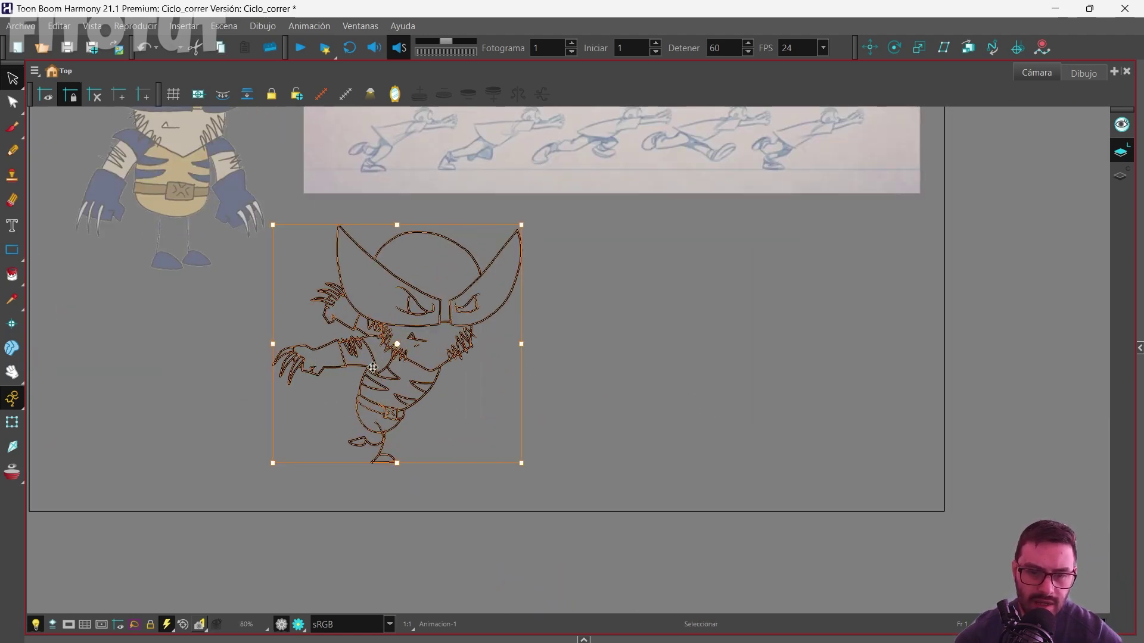
Examine the five running poses in the FAST RUN reference image.
scroll(536, 417, up, 2)
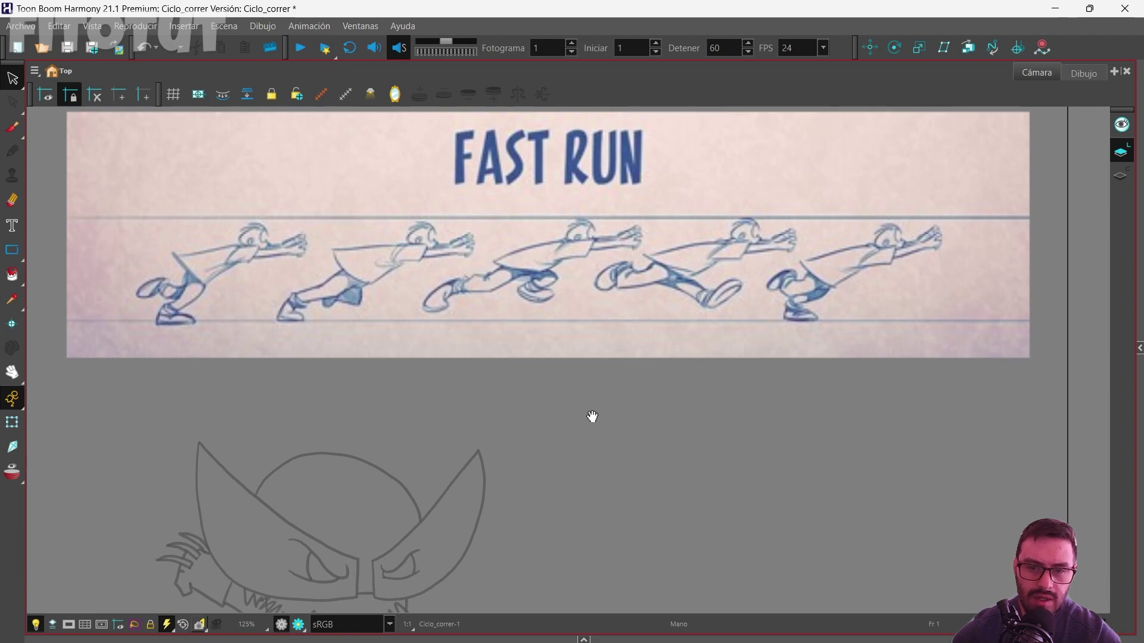
drag(593, 417, 587, 453)
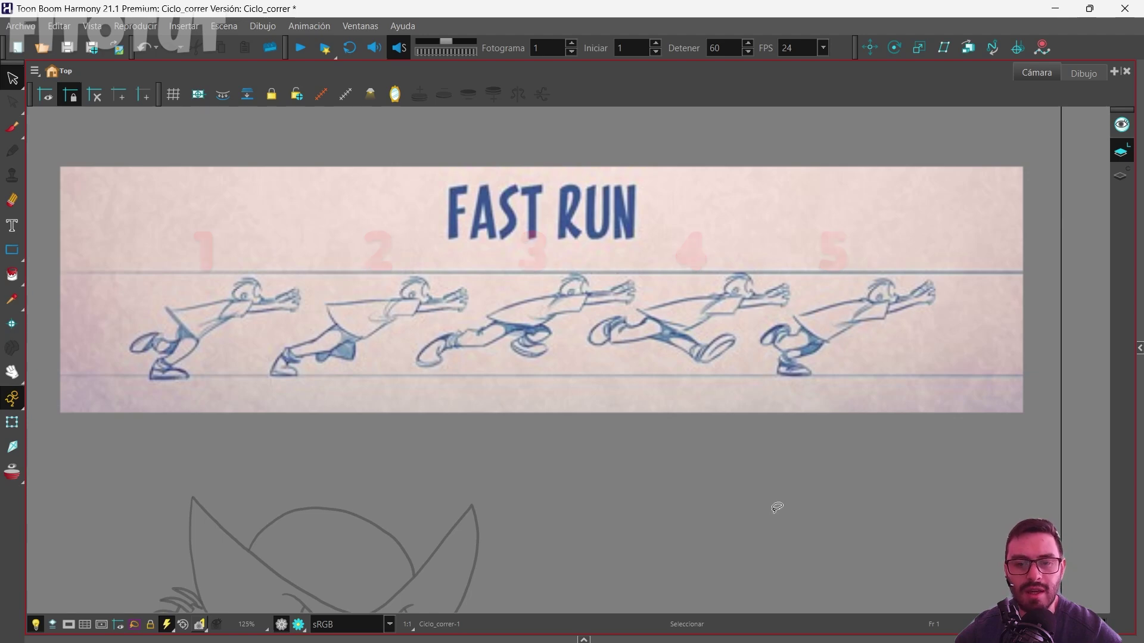
scroll(296, 365, down, 1)
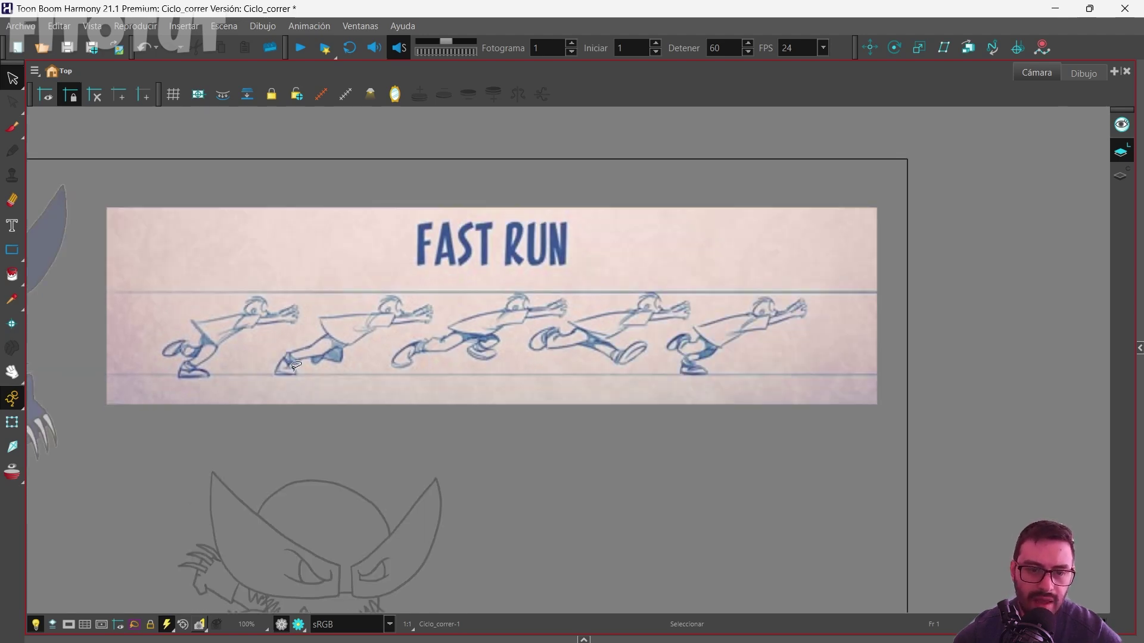
Create an empty drawing at frame 2 of the Animacion layer.
scroll(511, 258, down, 3)
scroll(409, 324, down, 1)
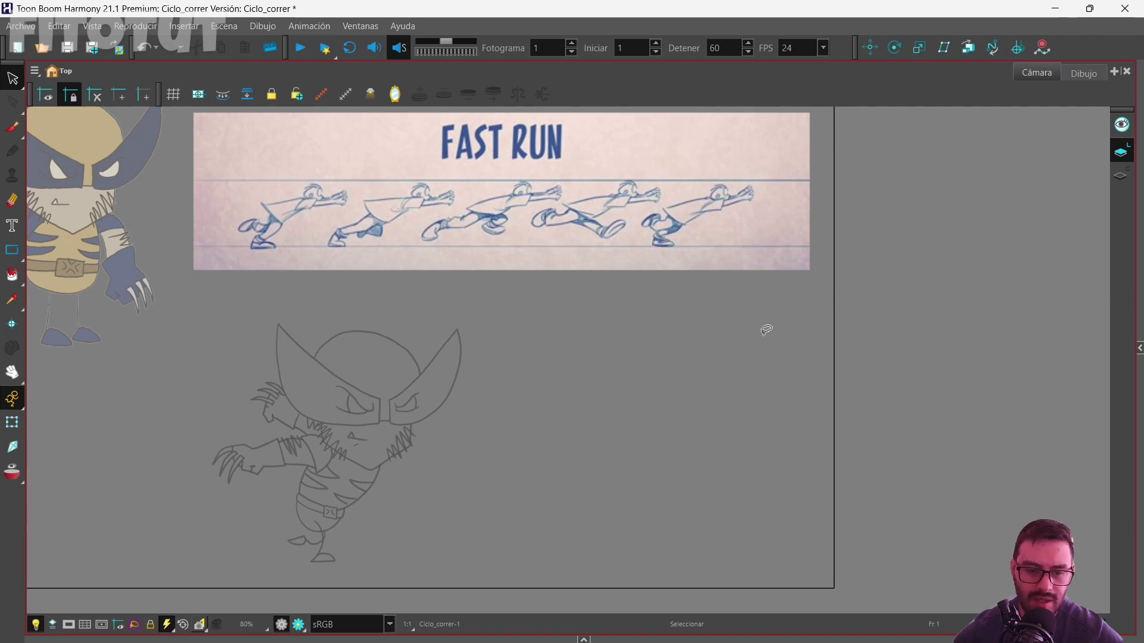
key(grave)
click(152, 556)
key(space)
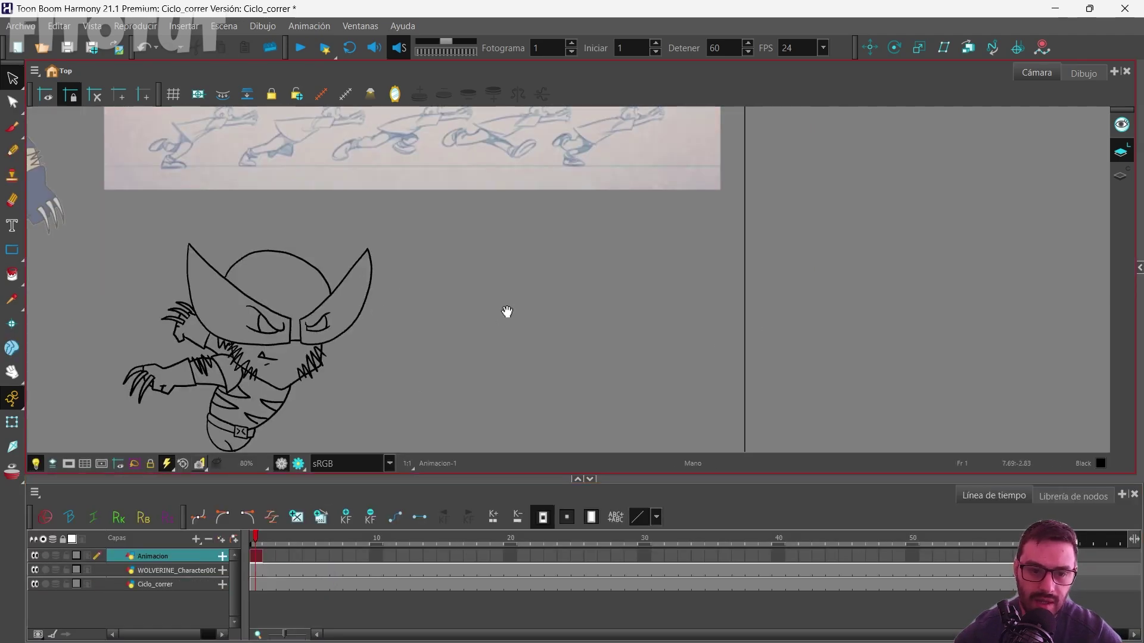
drag(507, 311, 584, 256)
click(269, 556)
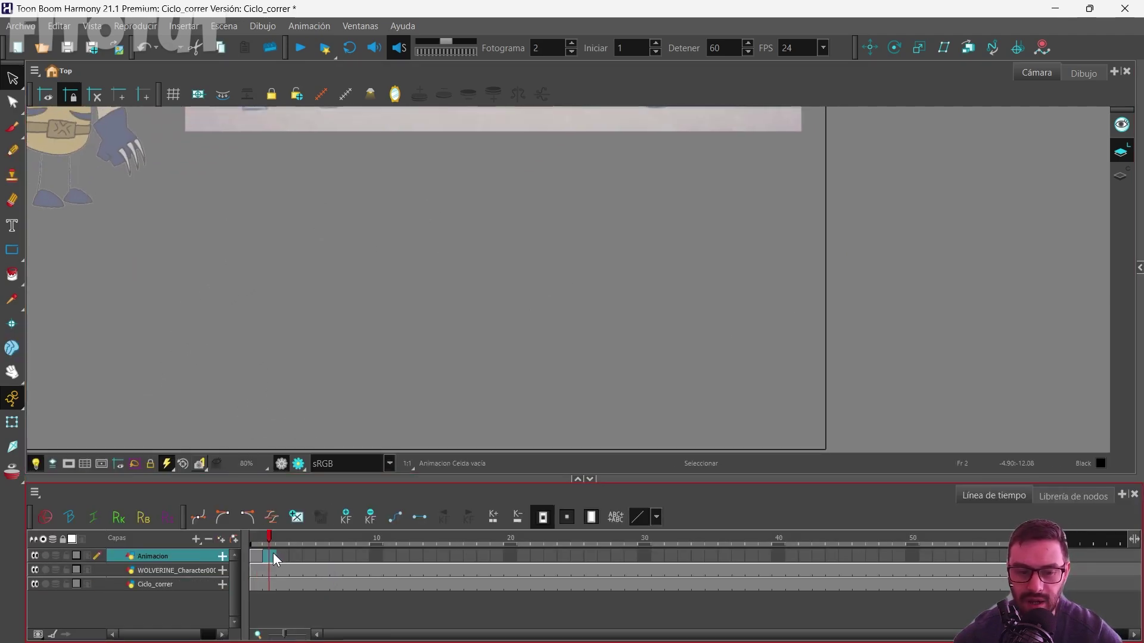
click(299, 520)
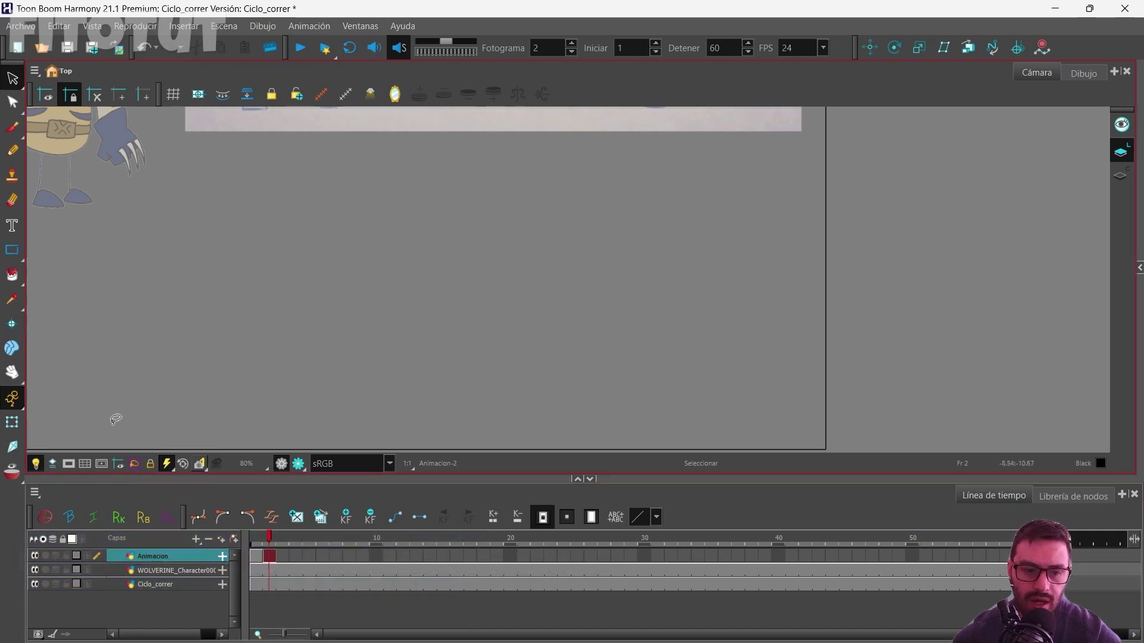
Turn on onion skin to trace over the frame 1 drawing, and activate the Pencil tool with the timeline collapsed.
click(12, 477)
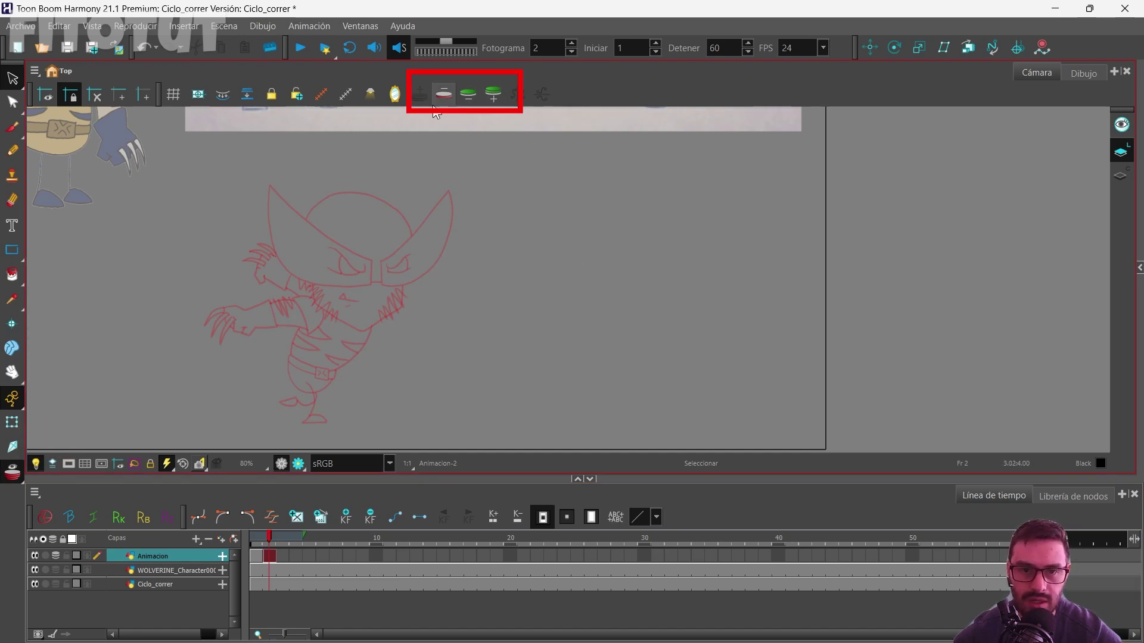
key(alt+/)
scroll(429, 199, up, 1)
click(589, 479)
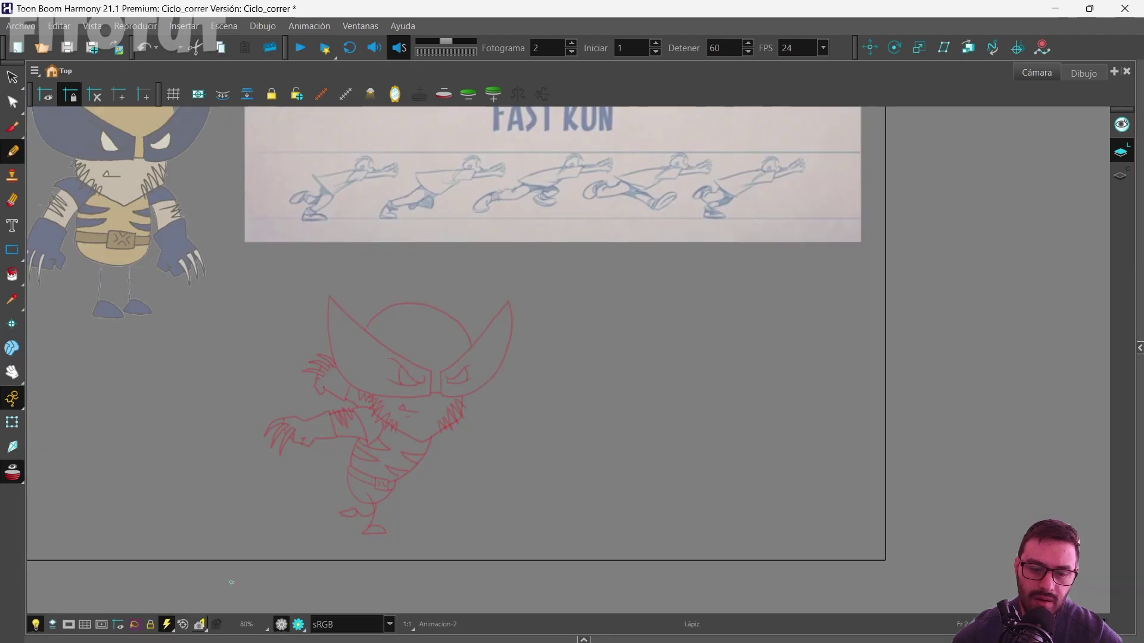
Examine how the body and legs change between the first two poses of the FAST RUN reference.
key(space)
scroll(534, 212, up, 3)
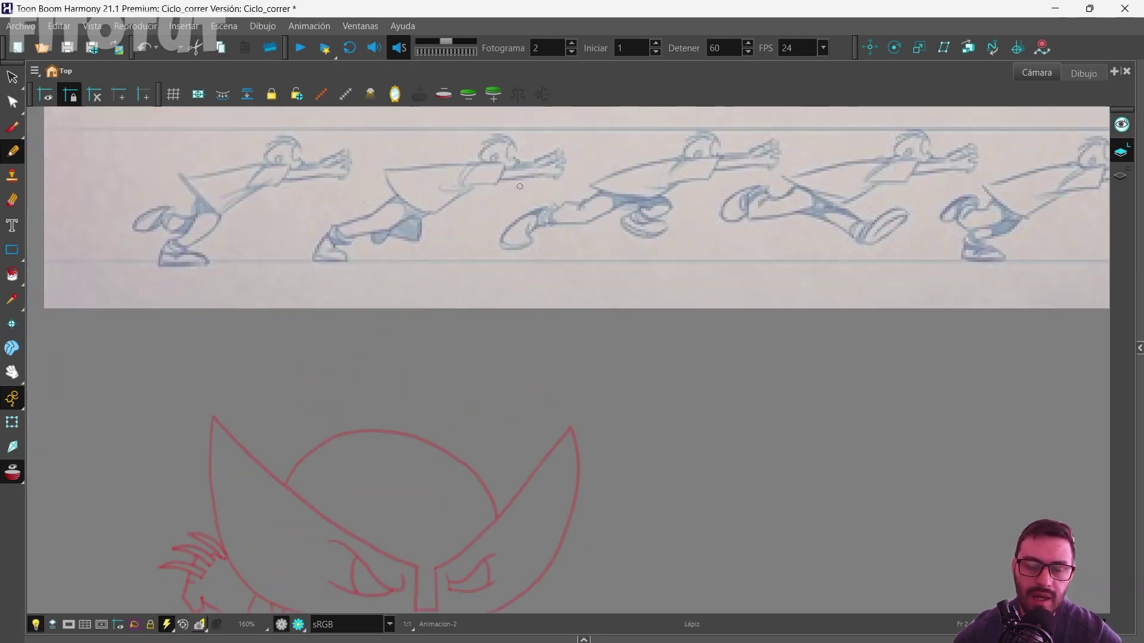
drag(535, 212, 535, 305)
scroll(387, 349, up, 1)
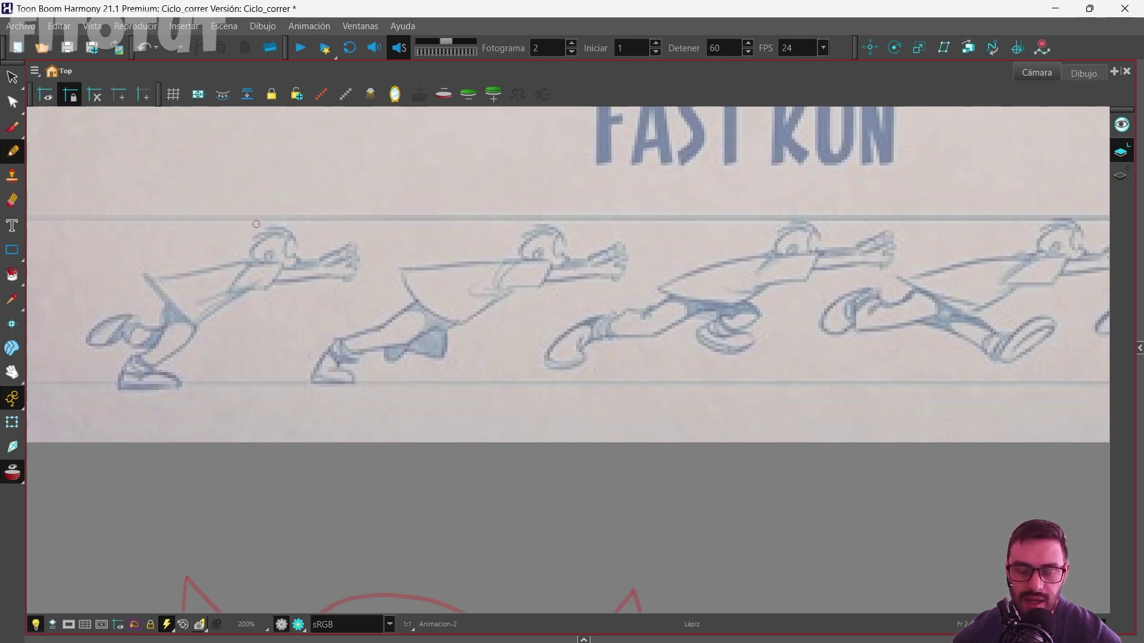
scroll(504, 289, down, 2)
drag(589, 421, 589, 252)
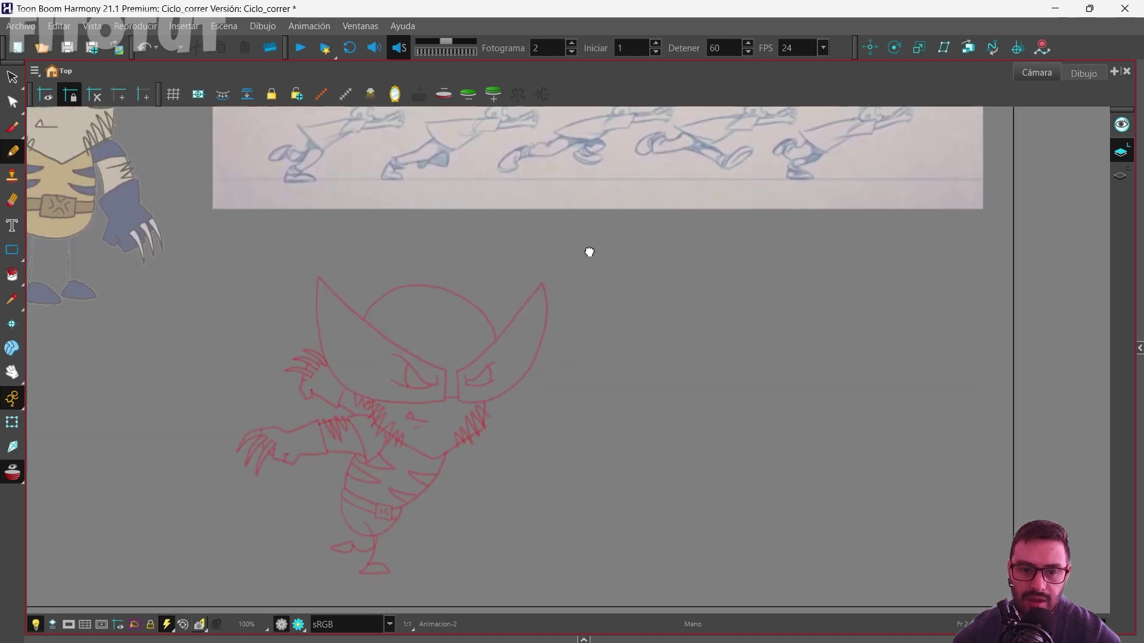
drag(521, 230, 521, 255)
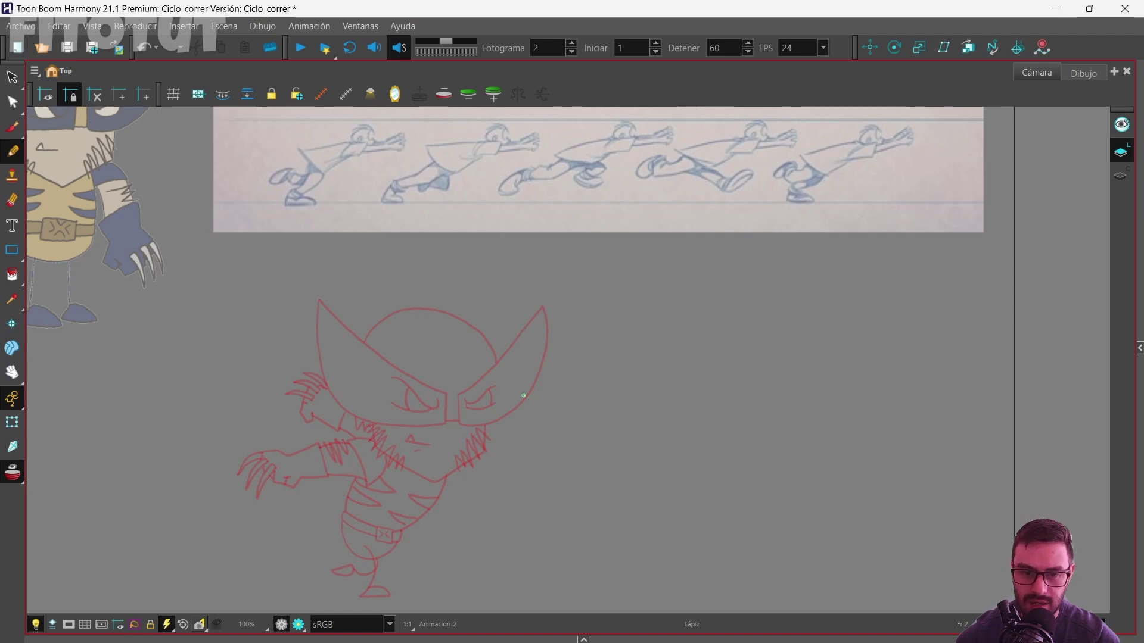
Copy the masked head with its face and beard from frame 1 and paste it into frame 2.
key(comma)
key(alt+s)
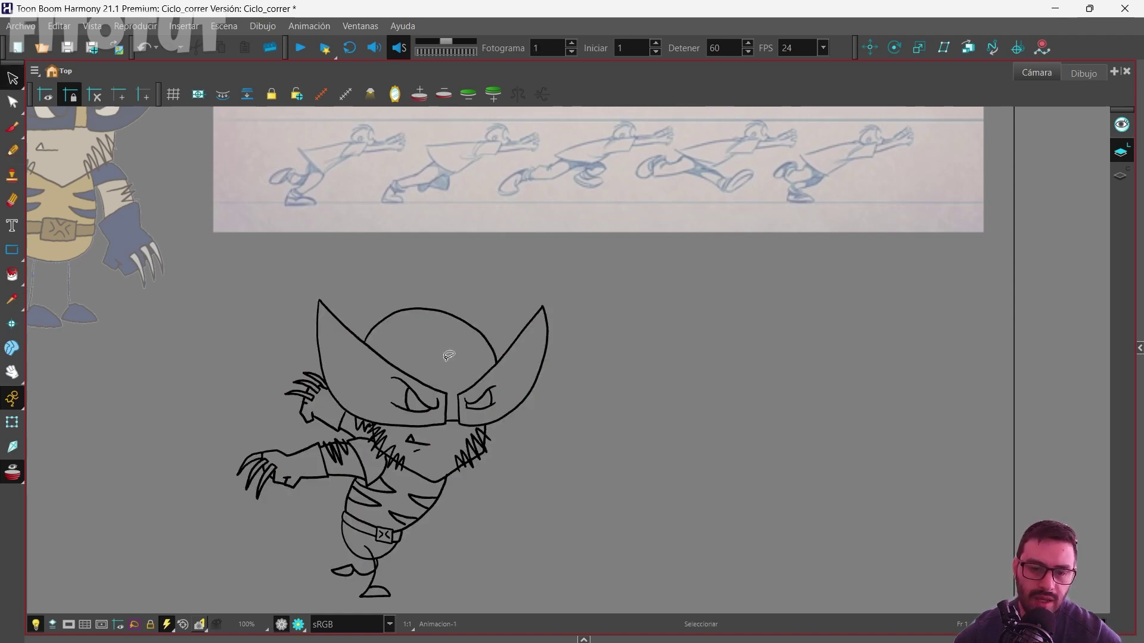
scroll(388, 417, up, 2)
mouse_move(329, 221)
mouse_down()
mouse_move(336, 309)
mouse_move(367, 411)
mouse_move(521, 431)
mouse_move(574, 413)
mouse_move(639, 346)
mouse_move(651, 277)
mouse_move(616, 196)
mouse_move(520, 173)
mouse_move(415, 169)
mouse_move(346, 190)
mouse_move(331, 230)
mouse_up()
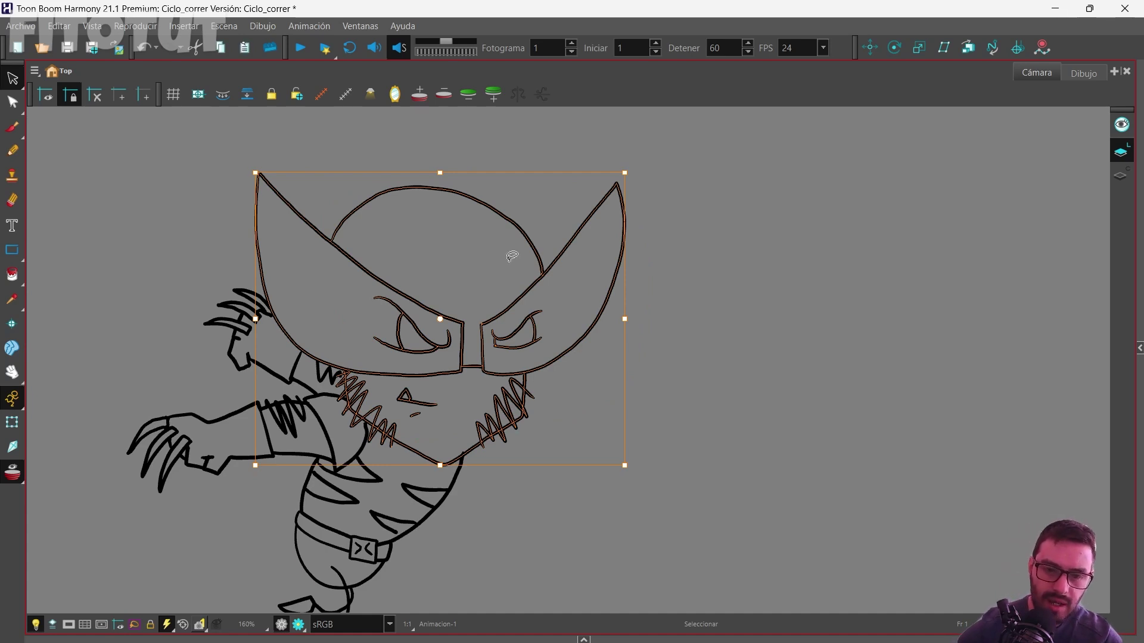
key(period)
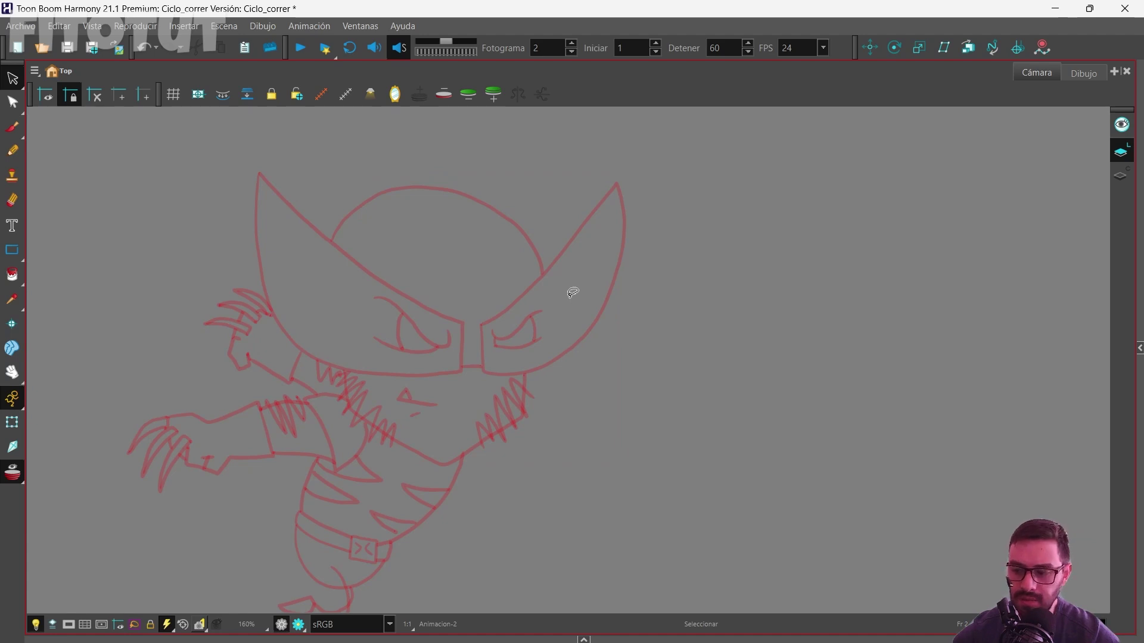
key(ctrl+v)
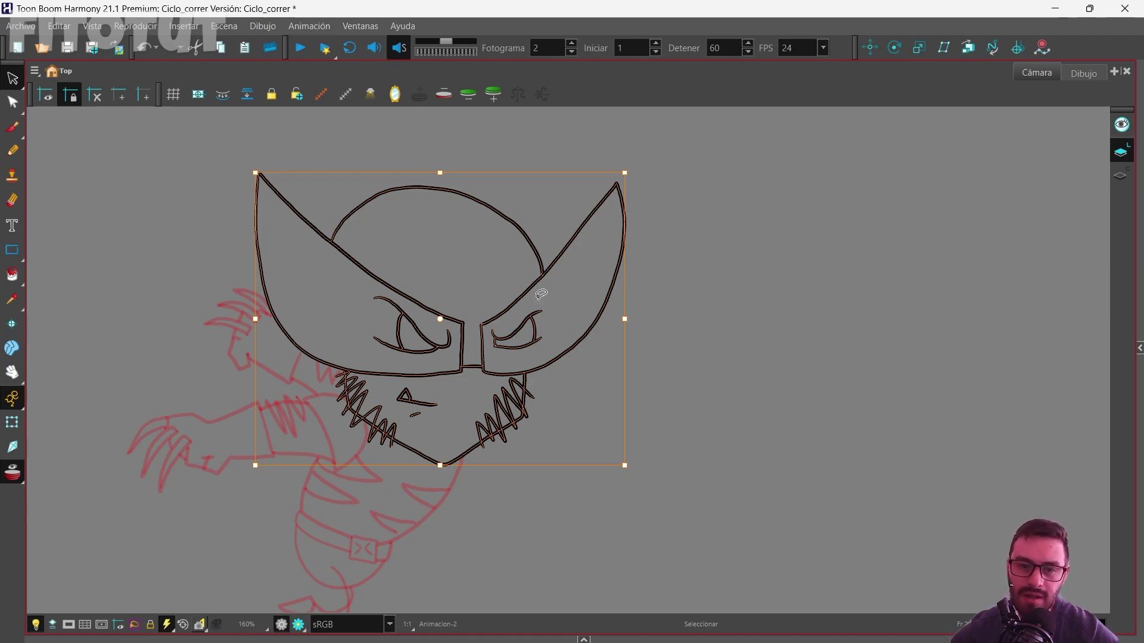
Place the pasted head's pivot near the chin and rotate the head slightly away from the onion-skinned pose.
scroll(536, 322, down, 5)
scroll(579, 312, up, 5)
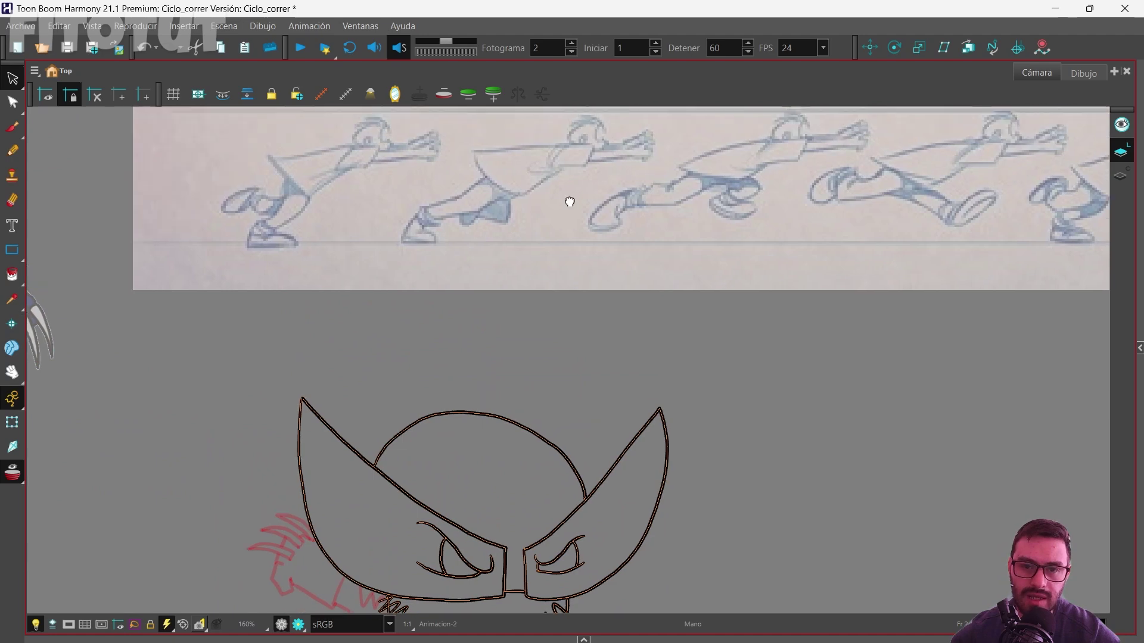
drag(580, 316, 629, 47)
scroll(564, 207, up, 2)
scroll(546, 268, down, 1)
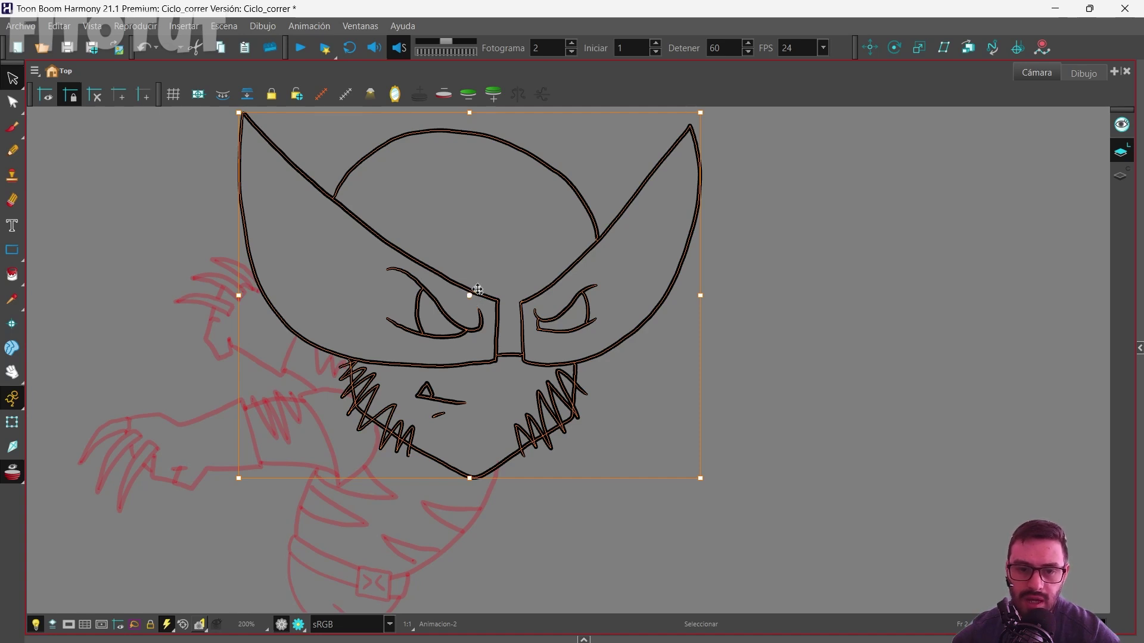
click(417, 269)
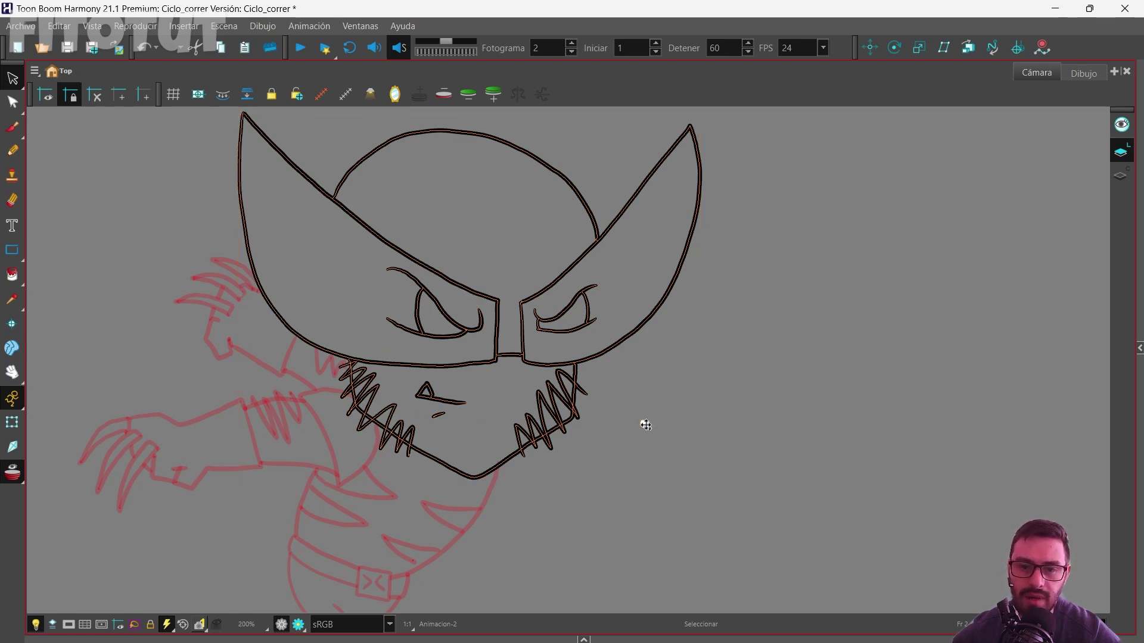
click(426, 437)
scroll(692, 334, up, 2)
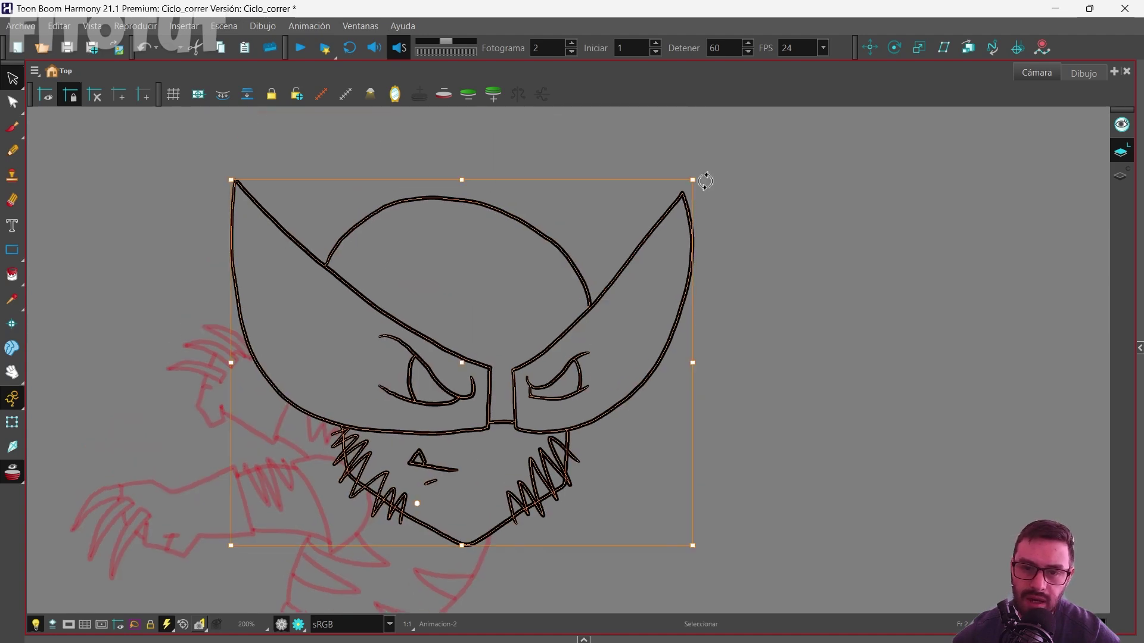
mouse_move(707, 176)
mouse_down()
mouse_move(672, 160)
mouse_move(685, 229)
mouse_move(725, 274)
mouse_up()
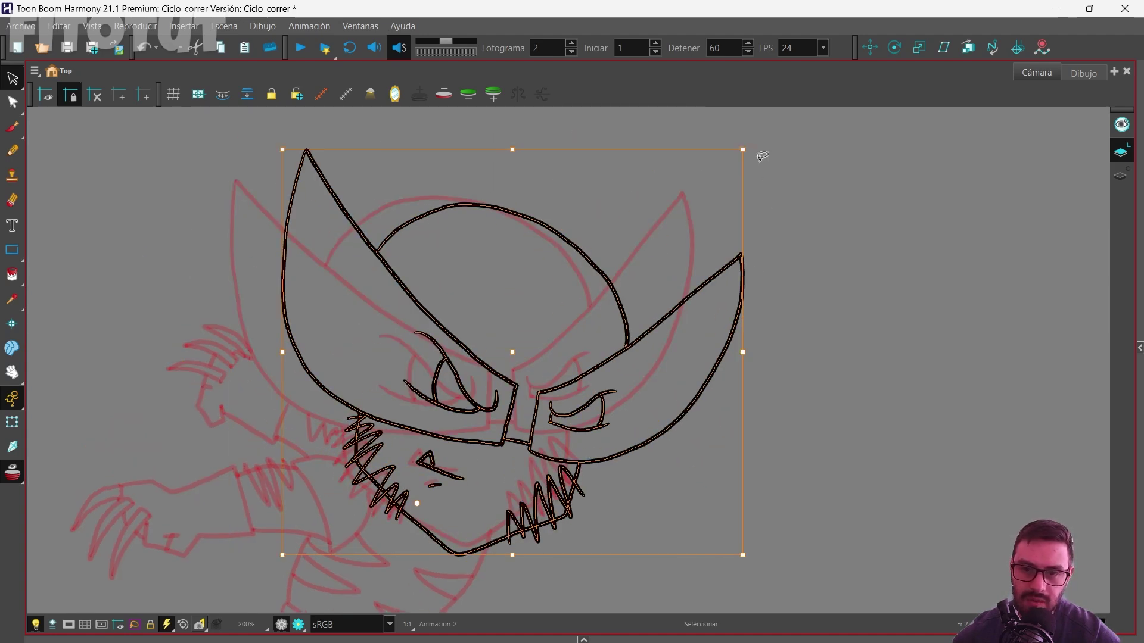
key(ctrl+z)
key(ctrl+z)
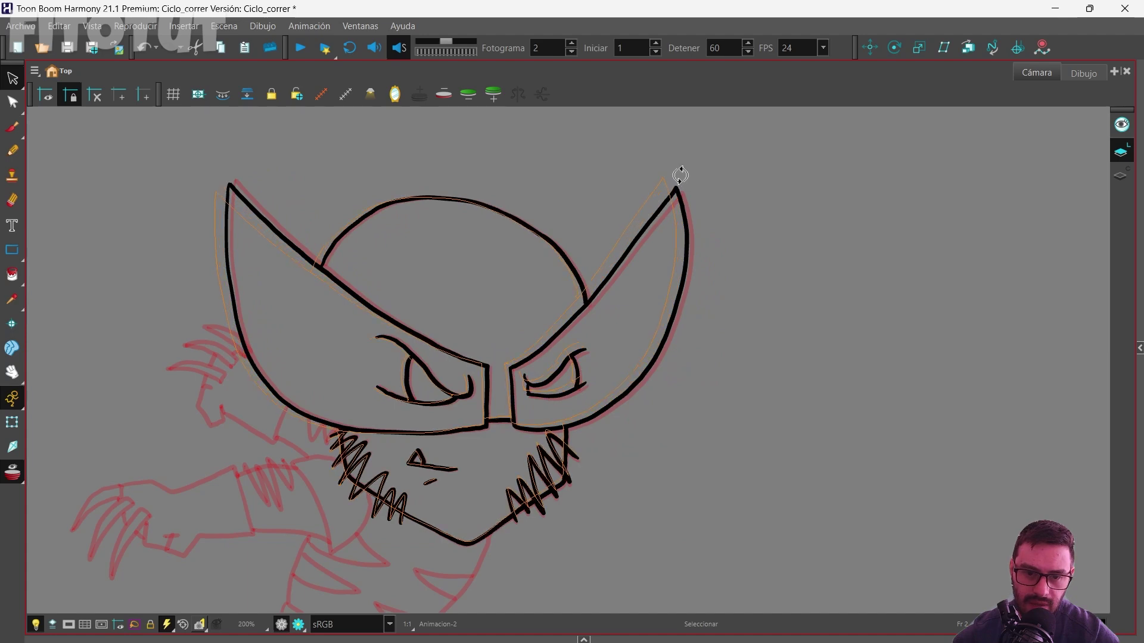
key(ctrl+a)
key(ctrl+z)
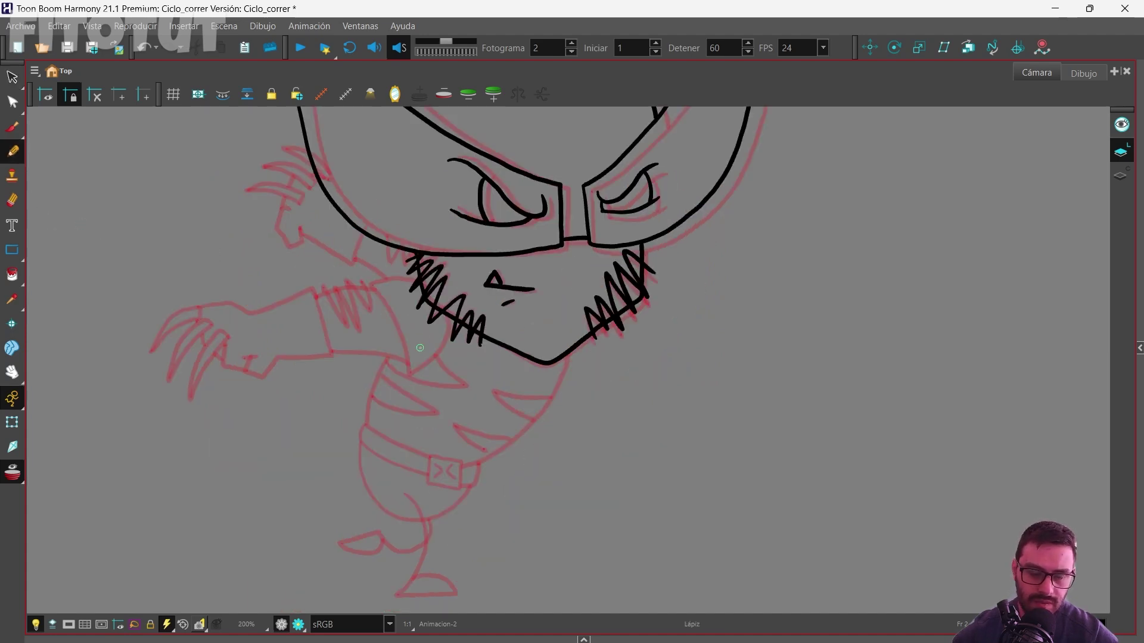
Draw the near arm with its claws, glove, jagged sleeve hair and shoulder in pencil, slightly offset from the onion skin.
scroll(374, 553, up, 1)
mouse_move(299, 221)
mouse_down()
mouse_move(145, 360)
mouse_move(184, 308)
mouse_up()
drag(159, 244, 299, 221)
drag(312, 223, 372, 248)
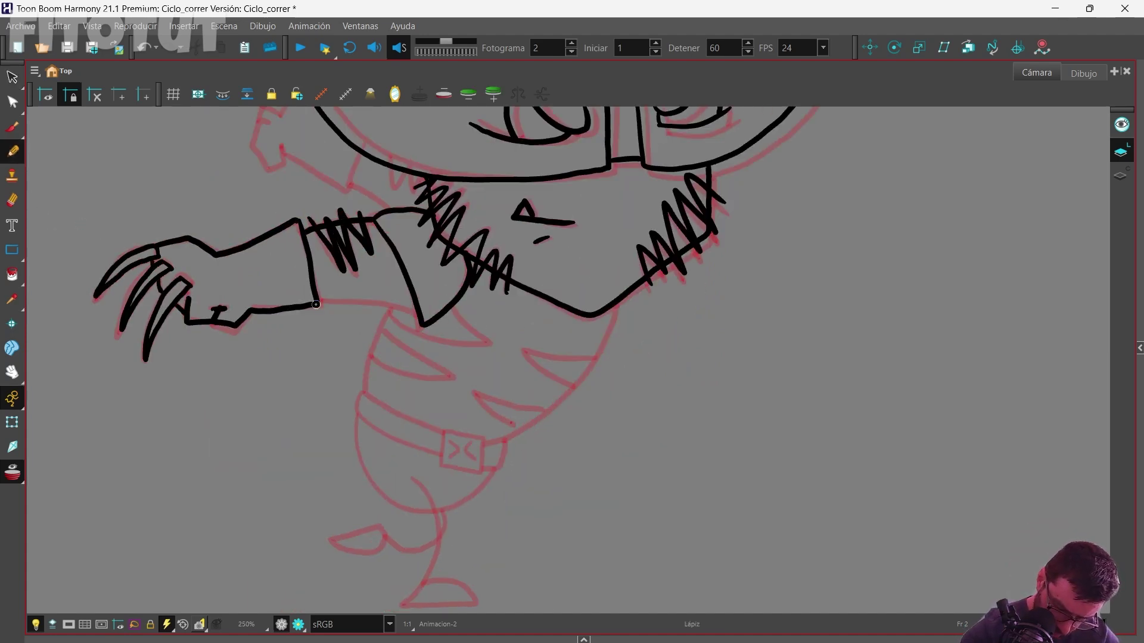
drag(318, 300, 416, 312)
drag(447, 248, 442, 207)
Draw the far arm with its clawed hand behind the mask, following the onion-skinned pose.
drag(92, 365, 91, 341)
drag(298, 208, 305, 320)
drag(220, 204, 283, 226)
drag(301, 209, 305, 197)
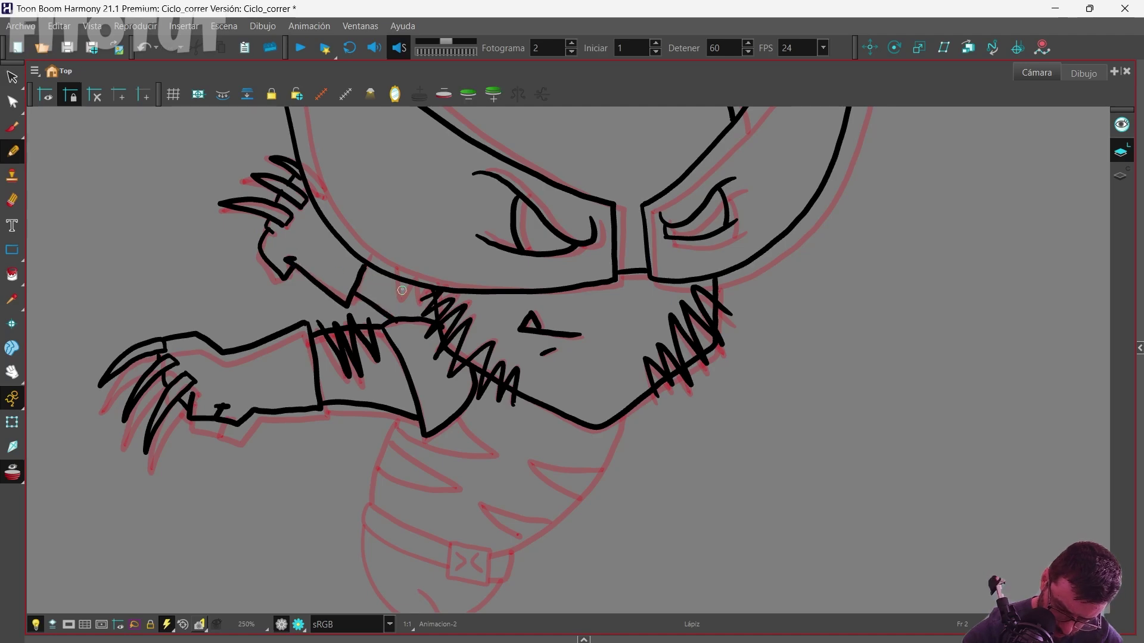
Finish the frame 2 pose with the striped torso, belt and legs, and compare it with the FAST RUN reference.
key(alt+e)
scroll(339, 146, up, 4)
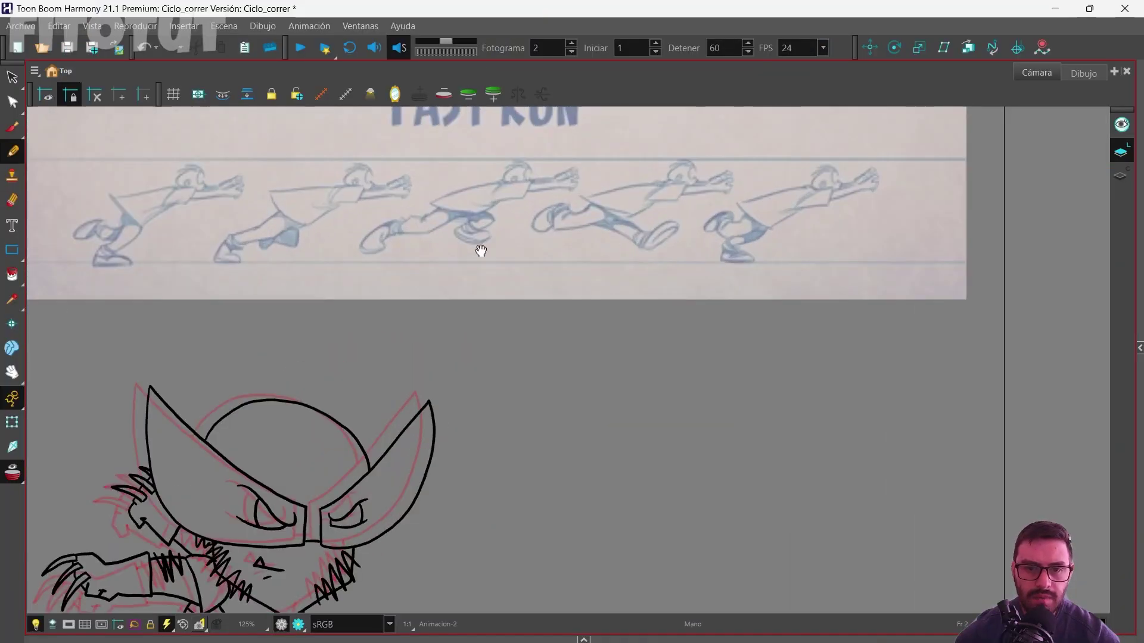
drag(481, 250, 484, 299)
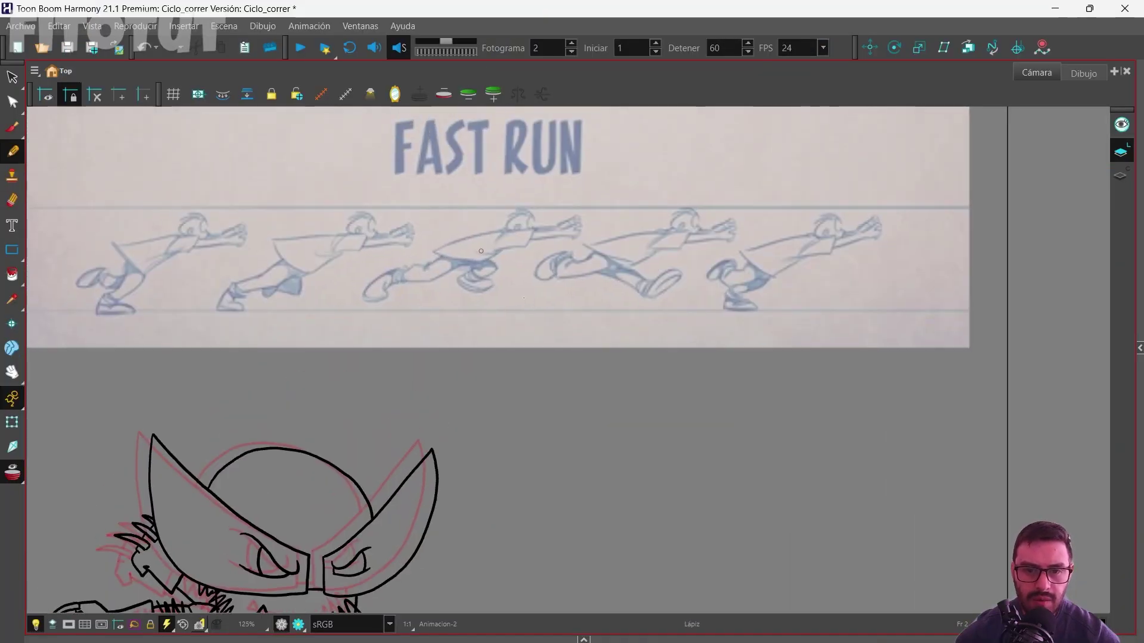
scroll(454, 294, up, 3)
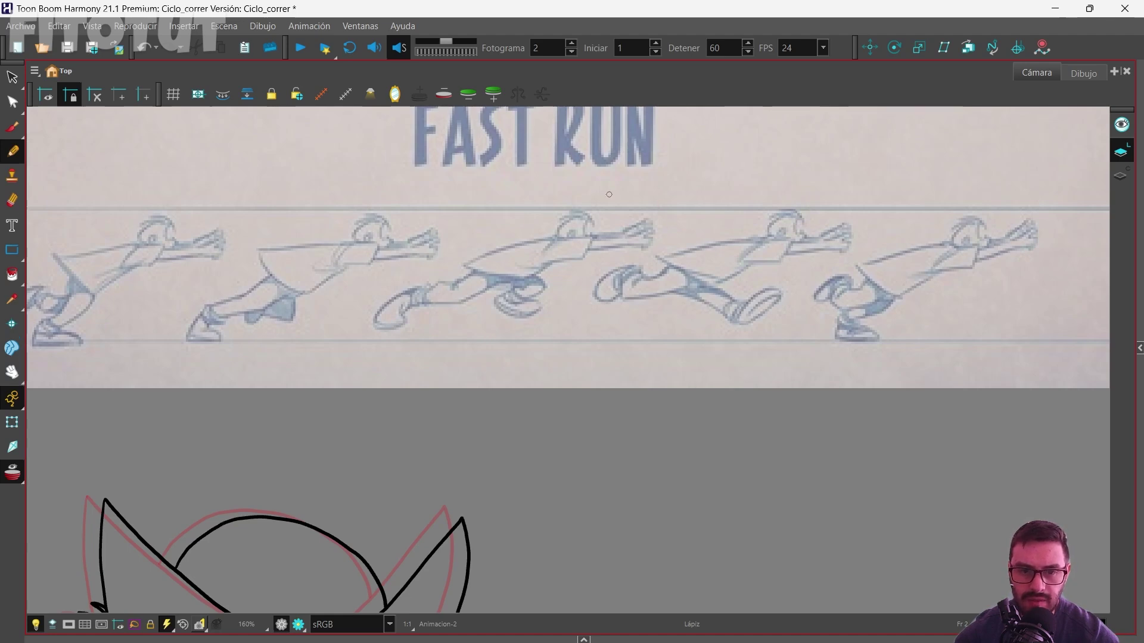
scroll(513, 337, down, 4)
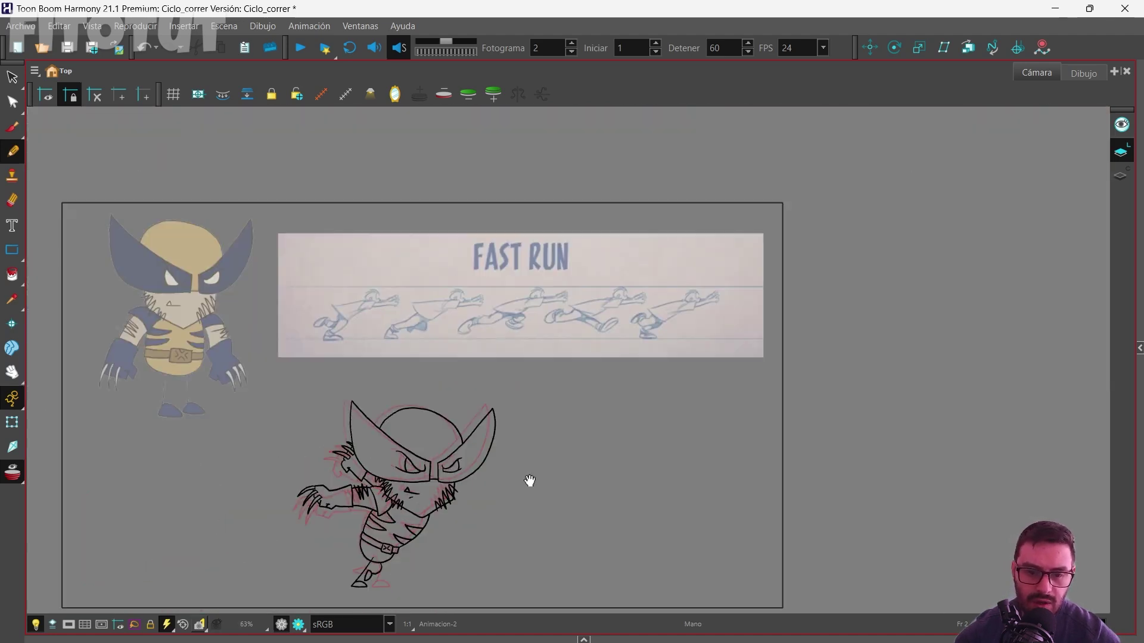
mouse_move(529, 480)
mouse_down()
mouse_move(533, 353)
mouse_move(531, 378)
mouse_up()
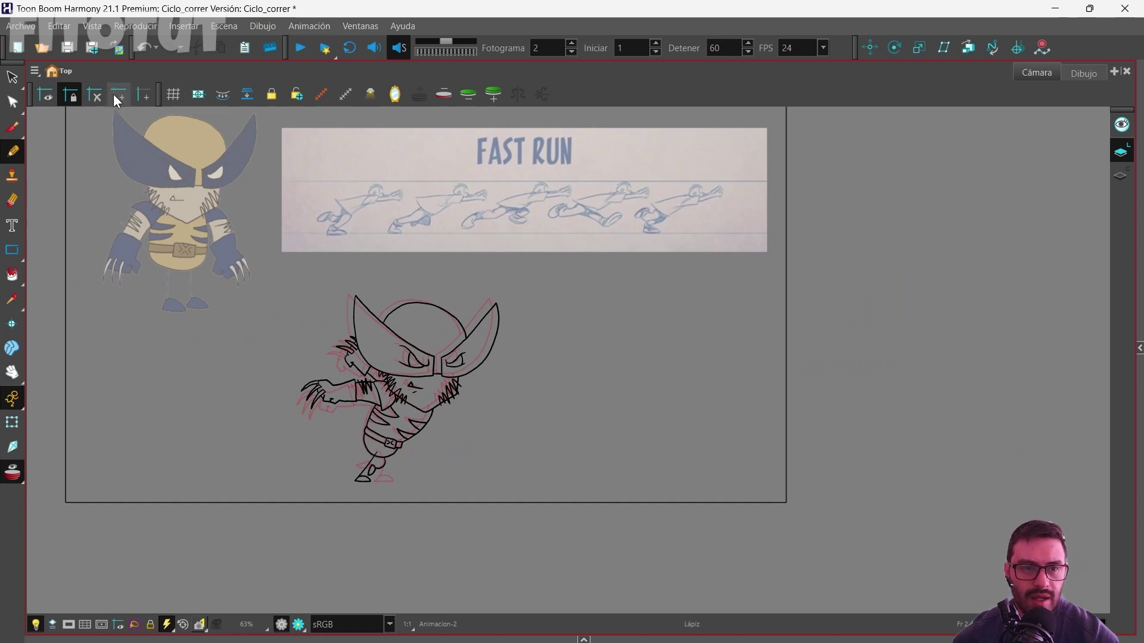
Add a horizontal alignment guide, place it at the level of the character's feet and lock the guides.
right_click(601, 88)
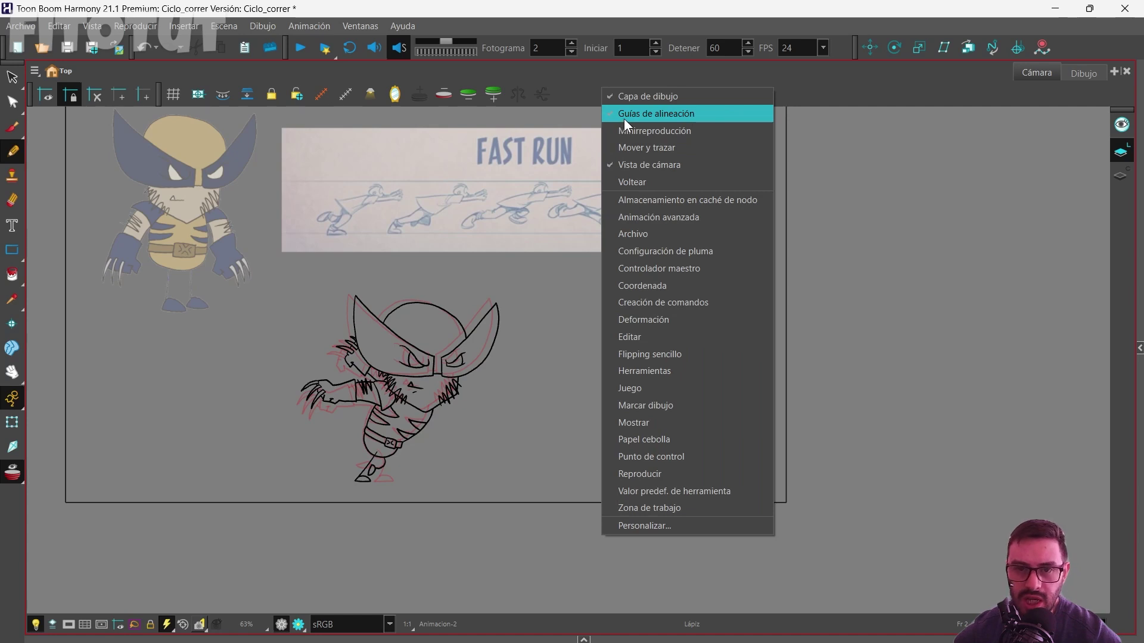
click(204, 75)
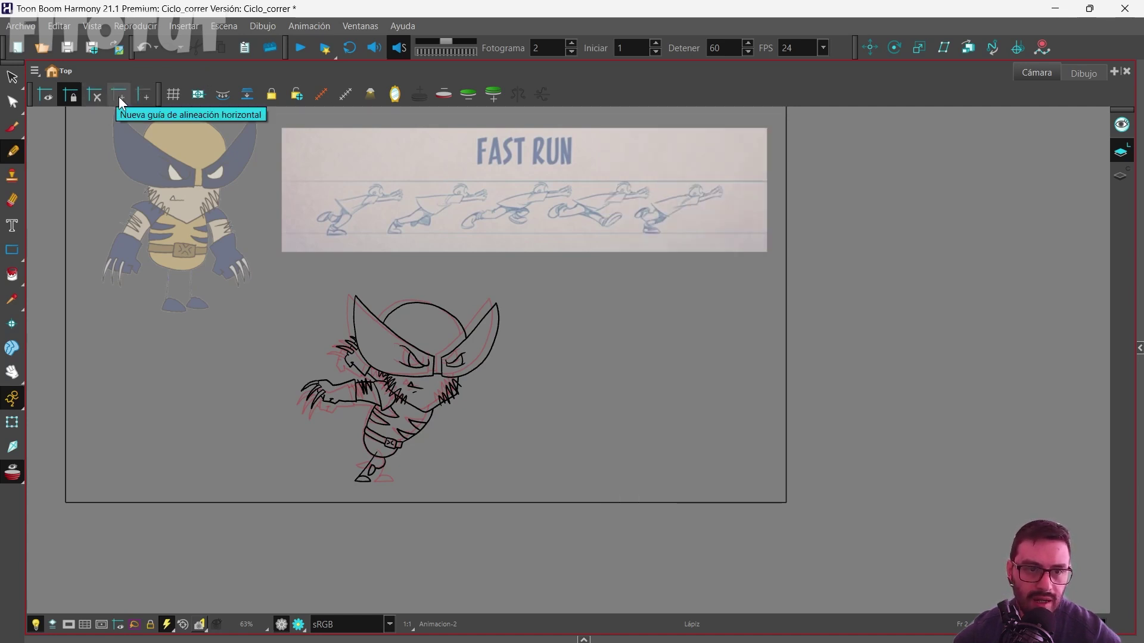
click(122, 99)
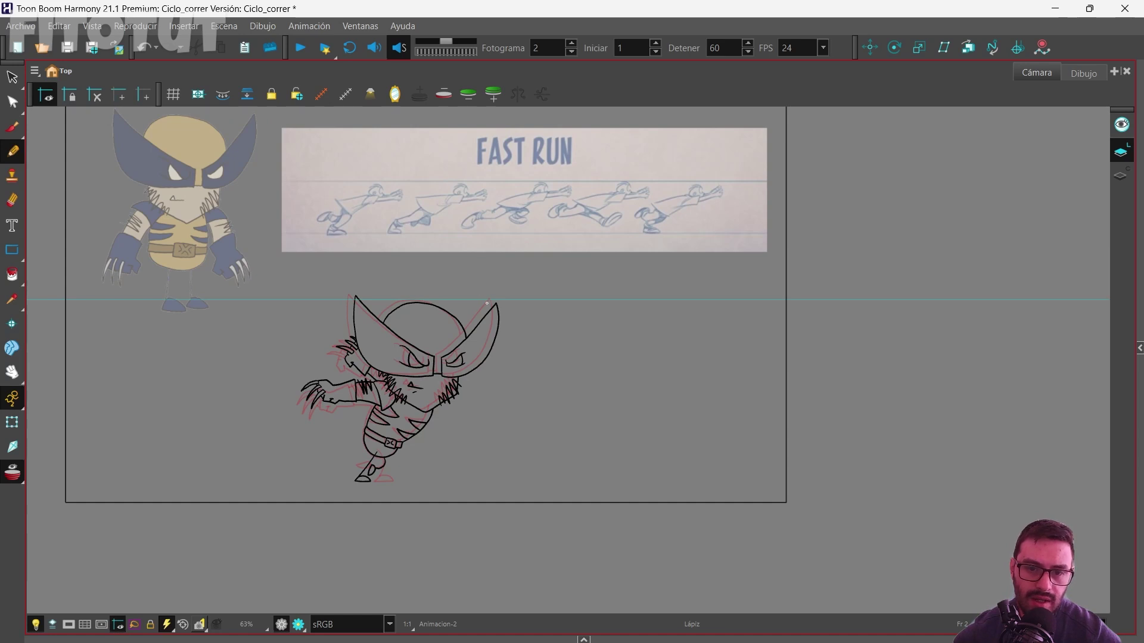
key(alt+s)
drag(554, 301, 530, 483)
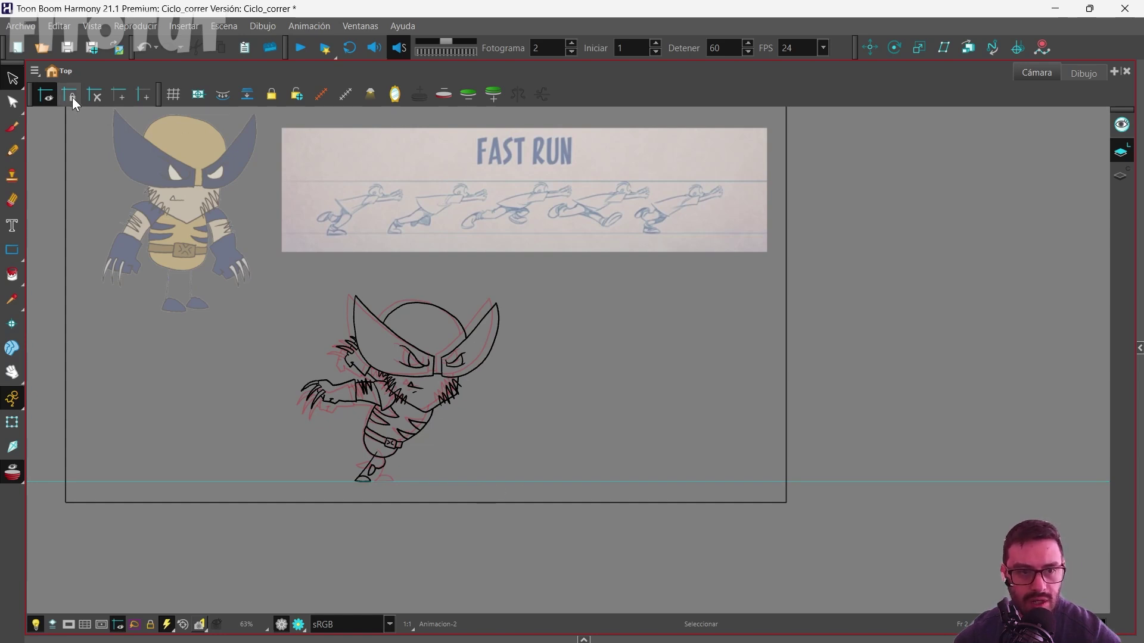
Create an empty drawing at frame 3 of the Animacion layer and reduce the onion skin to one previous drawing.
click(583, 639)
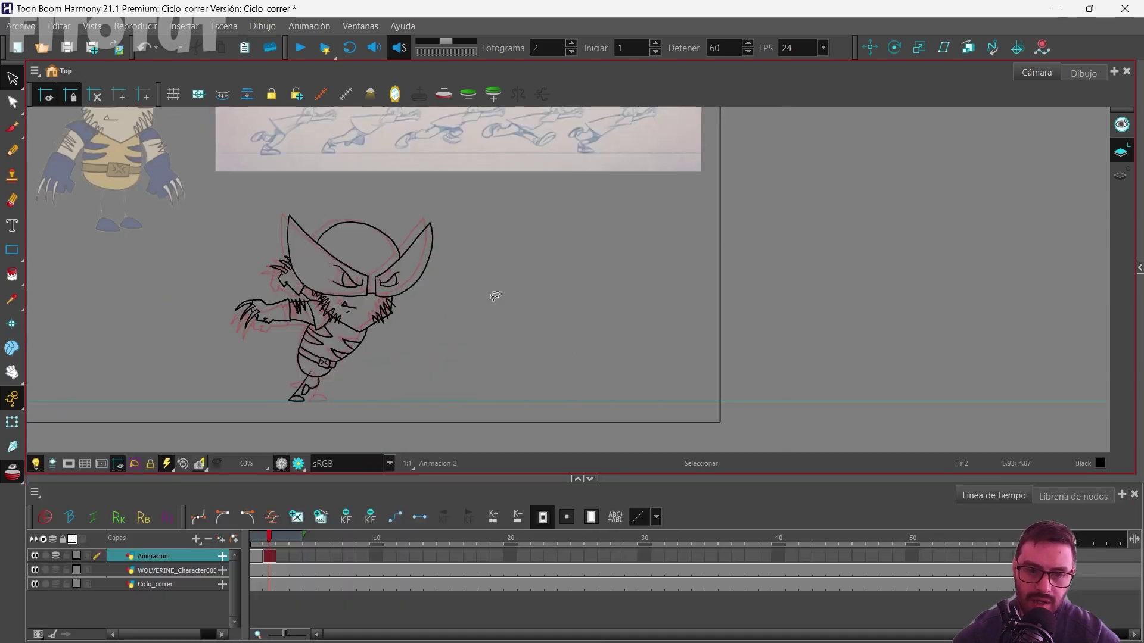
click(283, 559)
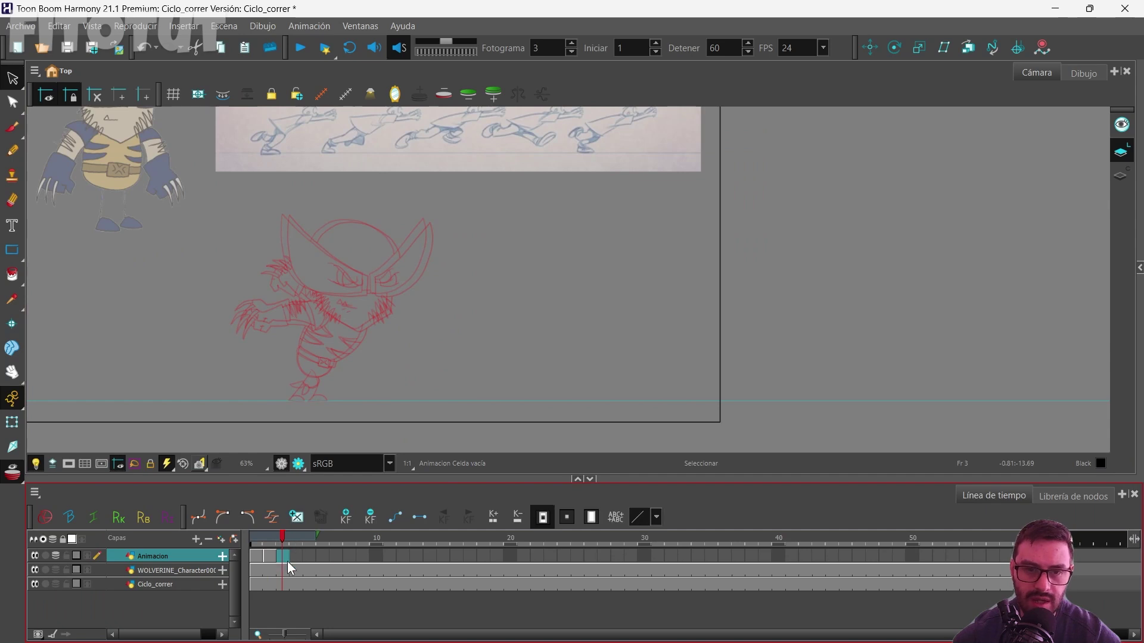
drag(500, 212, 522, 262)
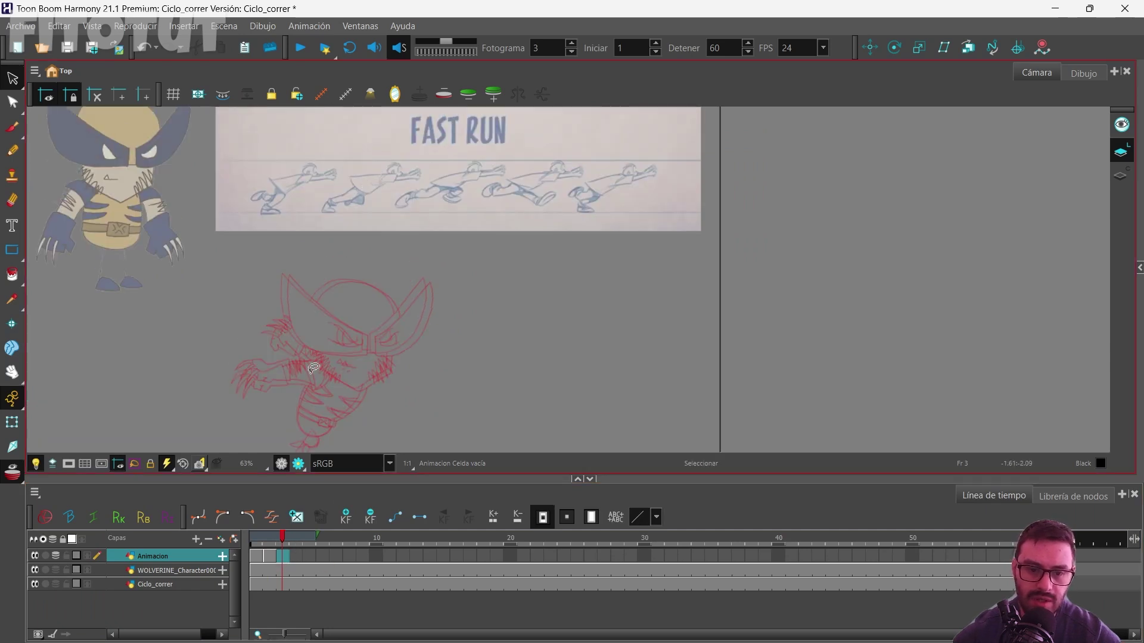
click(297, 518)
drag(474, 283, 482, 251)
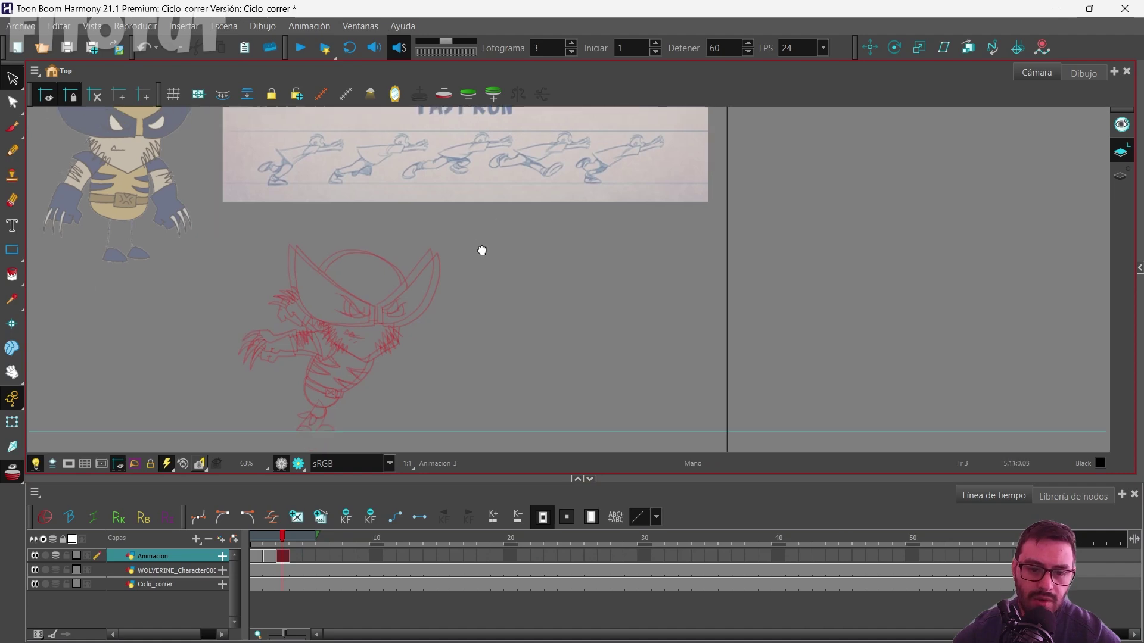
click(443, 97)
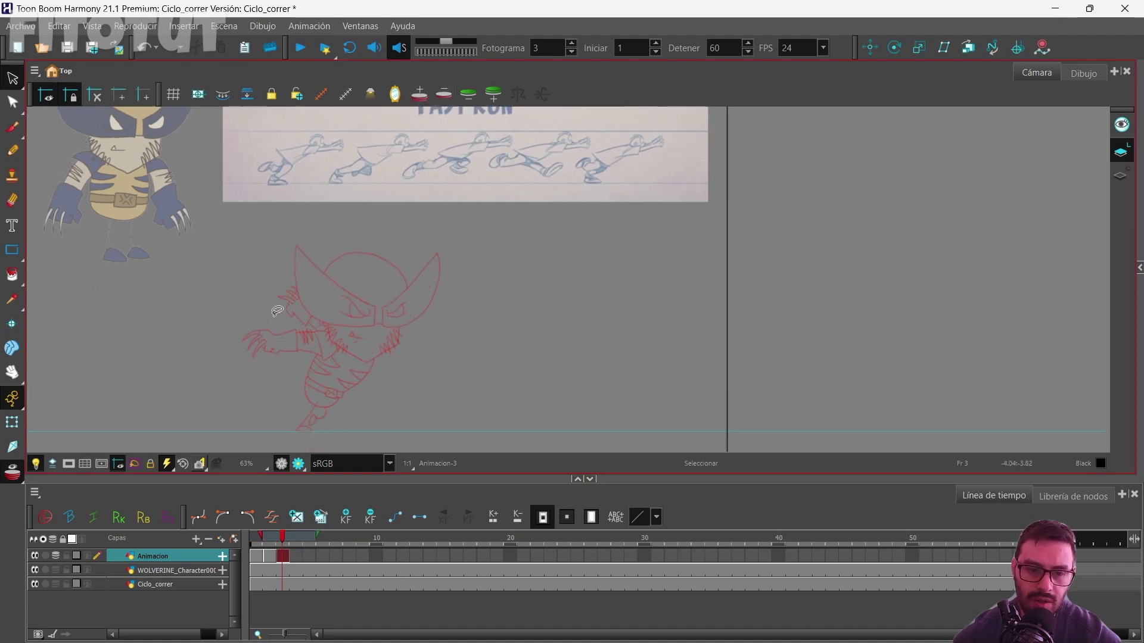
Paste the copied mask and face into frame 3 and align them with the onion-skinned head.
key(grave)
key(ctrl+v)
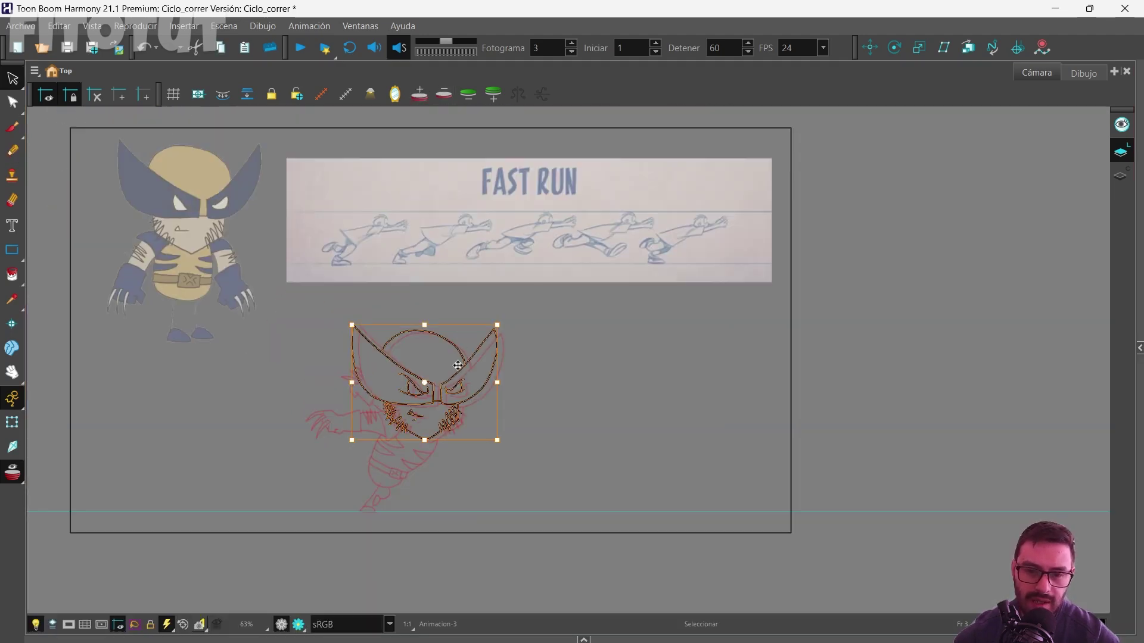
scroll(474, 345, up, 3)
key(Escape)
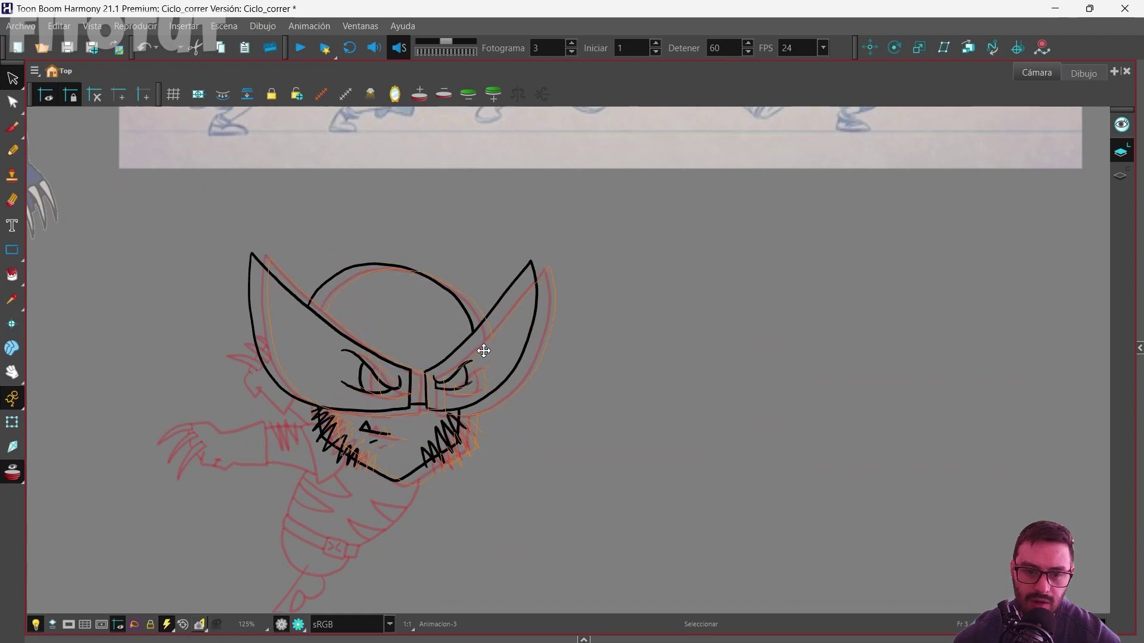
scroll(479, 349, down, 1)
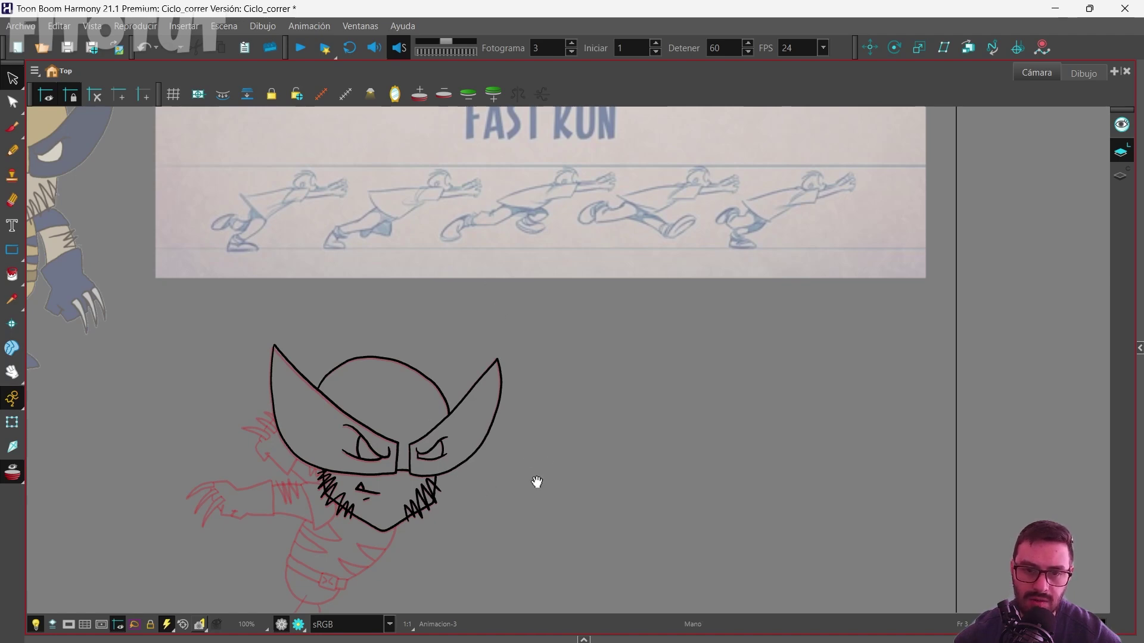
Draw frame 3's legs lifted off the ground guide, then the belt, striped torso and clawed arms following the onion skin.
drag(535, 486, 556, 495)
mouse_move(358, 336)
mouse_down()
mouse_move(319, 387)
mouse_move(168, 403)
mouse_up()
drag(448, 349, 523, 452)
drag(398, 257, 443, 295)
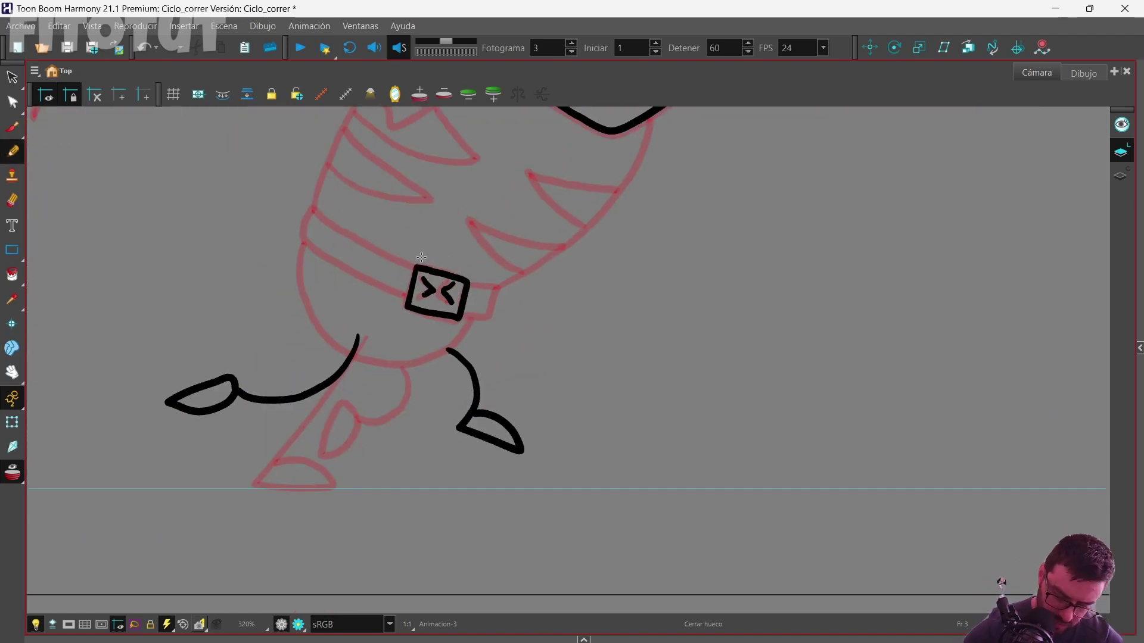
drag(311, 207, 396, 280)
drag(449, 280, 468, 315)
scroll(468, 315, down, 5)
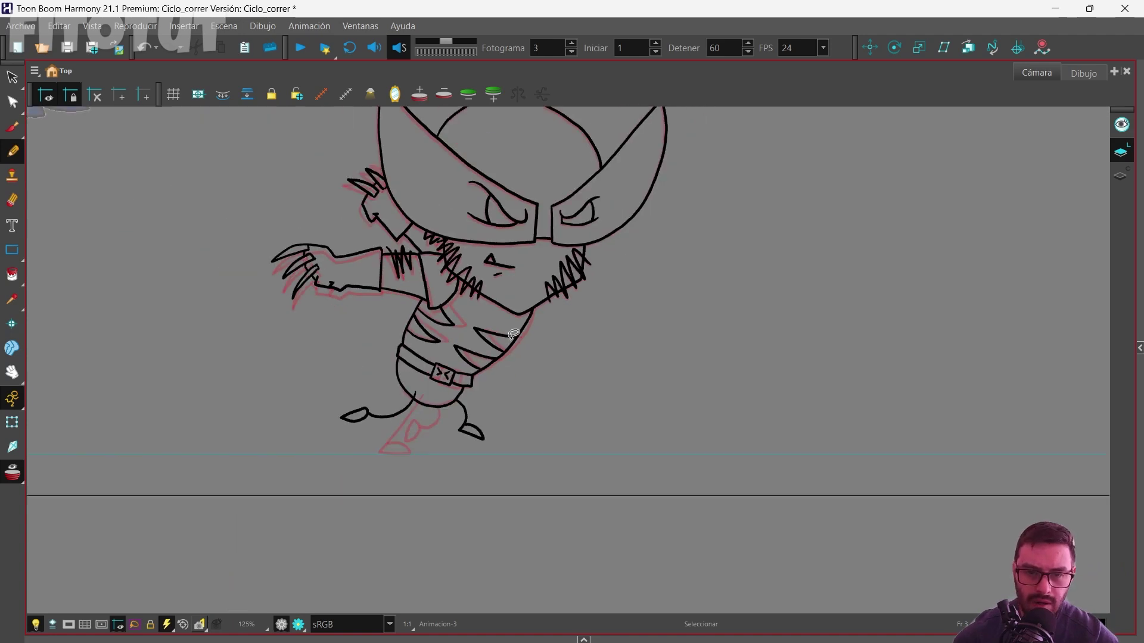
Select the frame 3 mask and face strokes and shift them slightly down.
scroll(617, 297, up, 3)
key(alt+s)
click(485, 236)
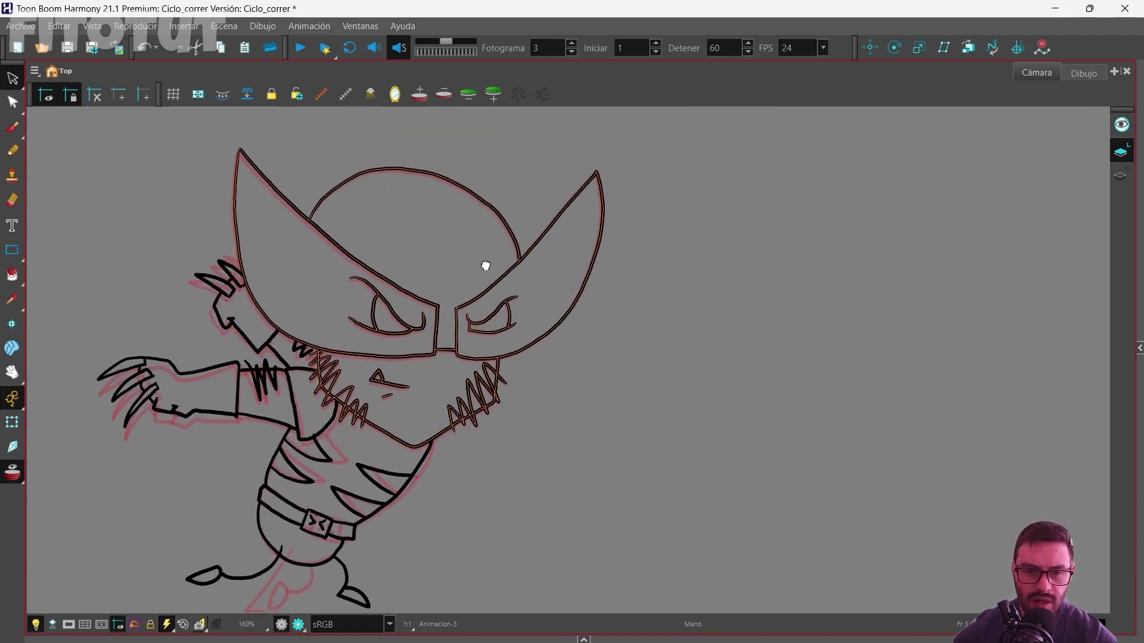
click(373, 377)
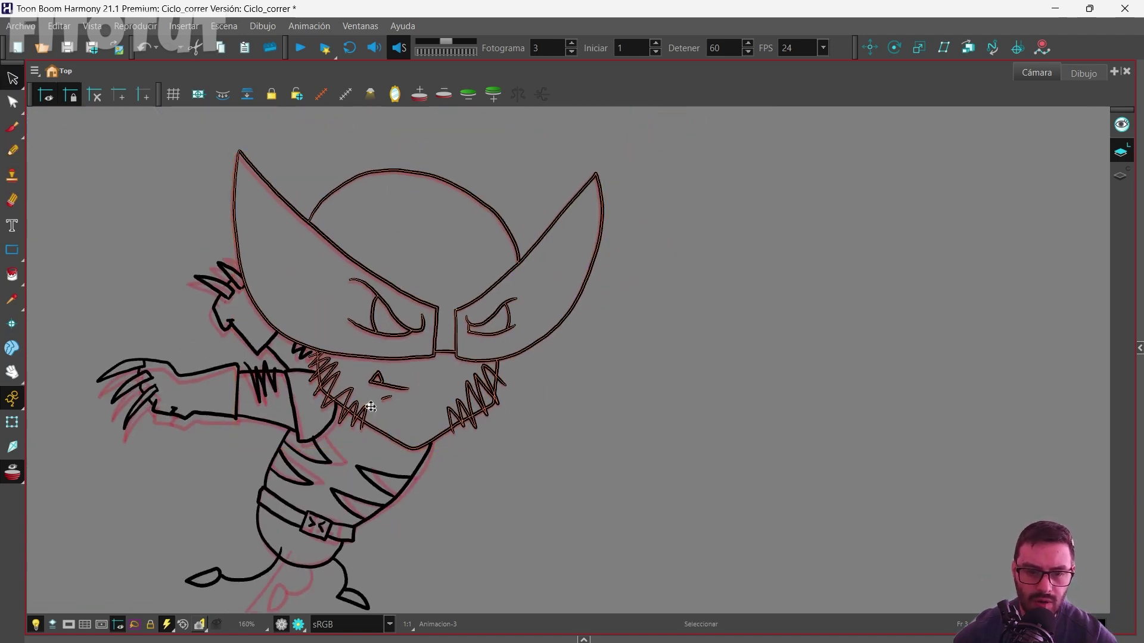
drag(371, 407, 600, 146)
Select the whole frame 3 pose and nudge it up slightly above the onion-skinned pose.
scroll(358, 244, down, 2)
mouse_move(170, 461)
mouse_down()
mouse_move(525, 490)
mouse_move(141, 282)
mouse_move(161, 459)
mouse_up()
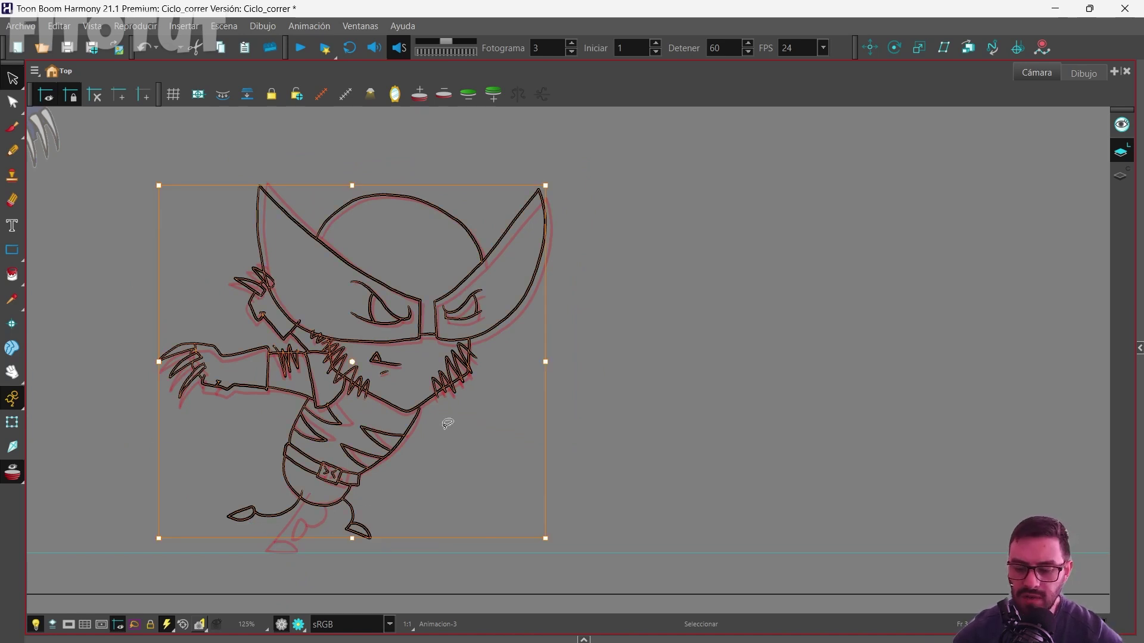
key(Up)
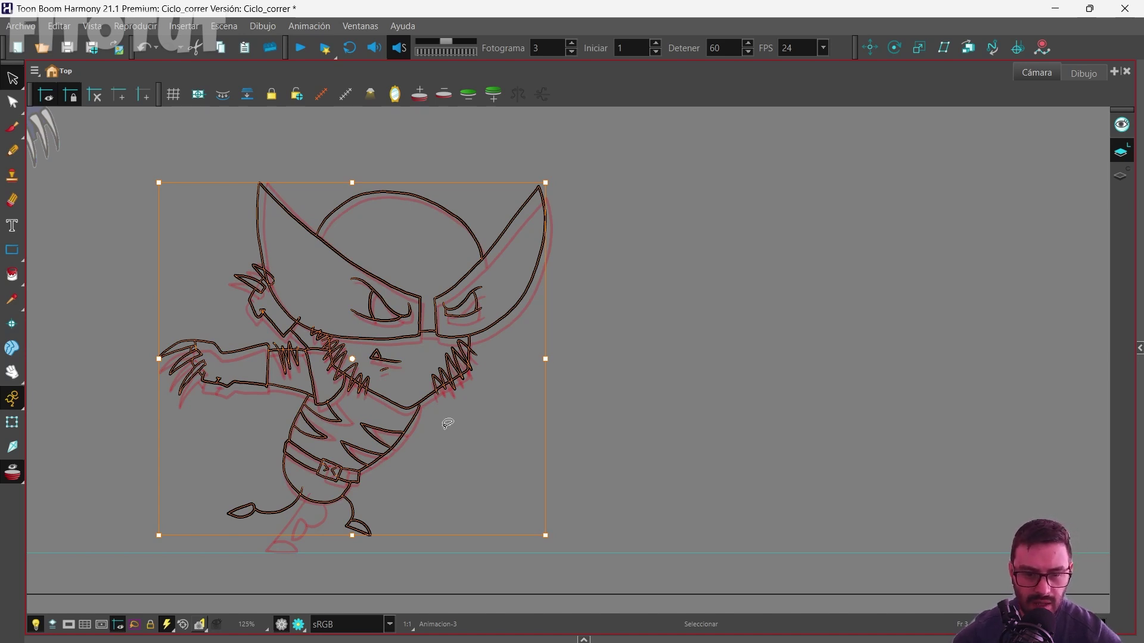
key(Up)
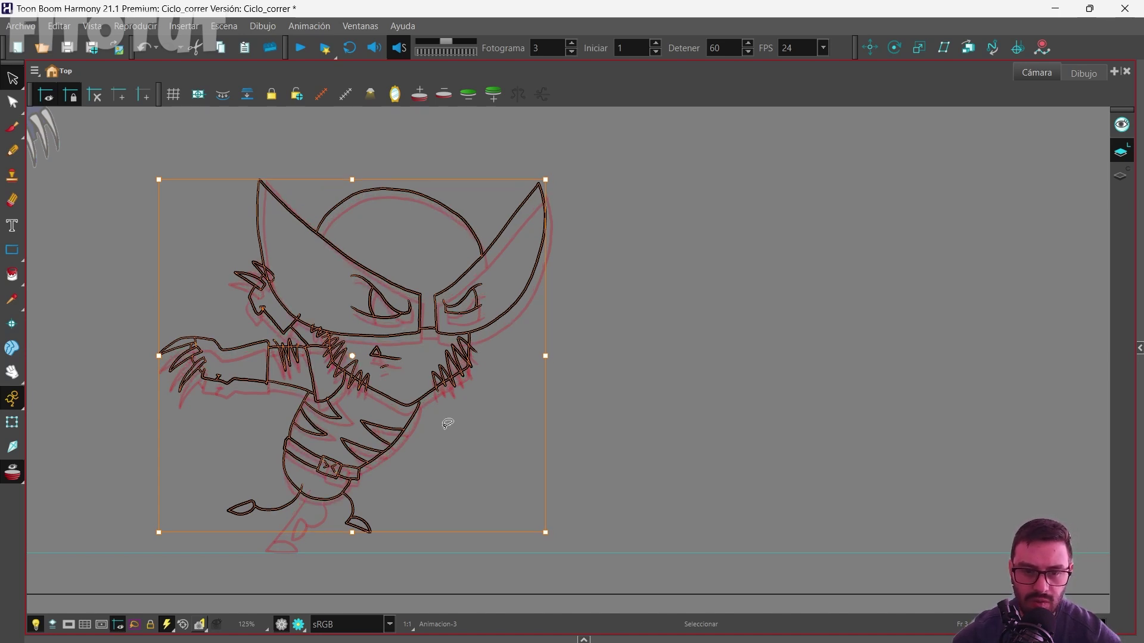
click(448, 424)
Check the next pose in the FAST RUN reference and create an empty drawing at frame 4 of the Animacion layer.
scroll(448, 423, down, 1)
drag(609, 217, 582, 244)
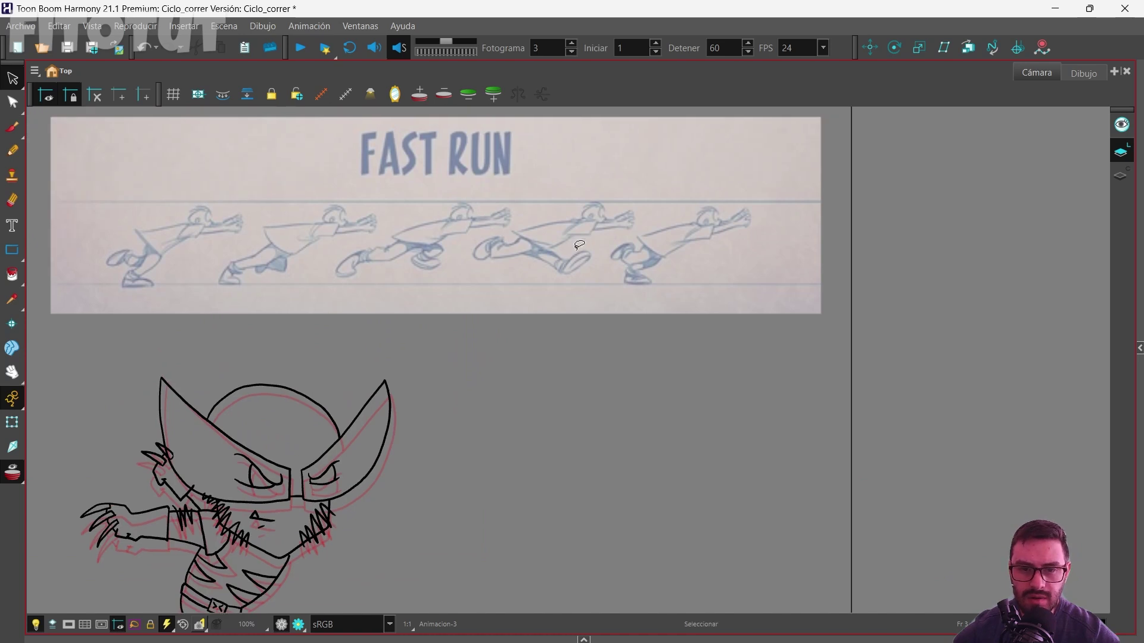
scroll(604, 218, up, 1)
scroll(539, 199, up, 1)
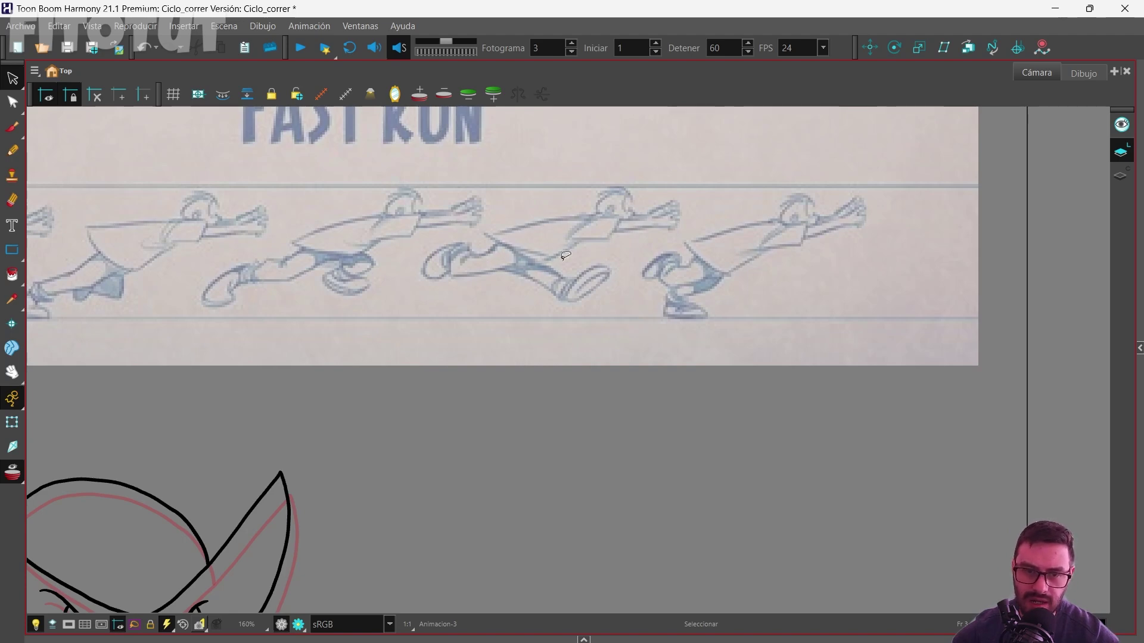
scroll(566, 255, down, 3)
click(584, 639)
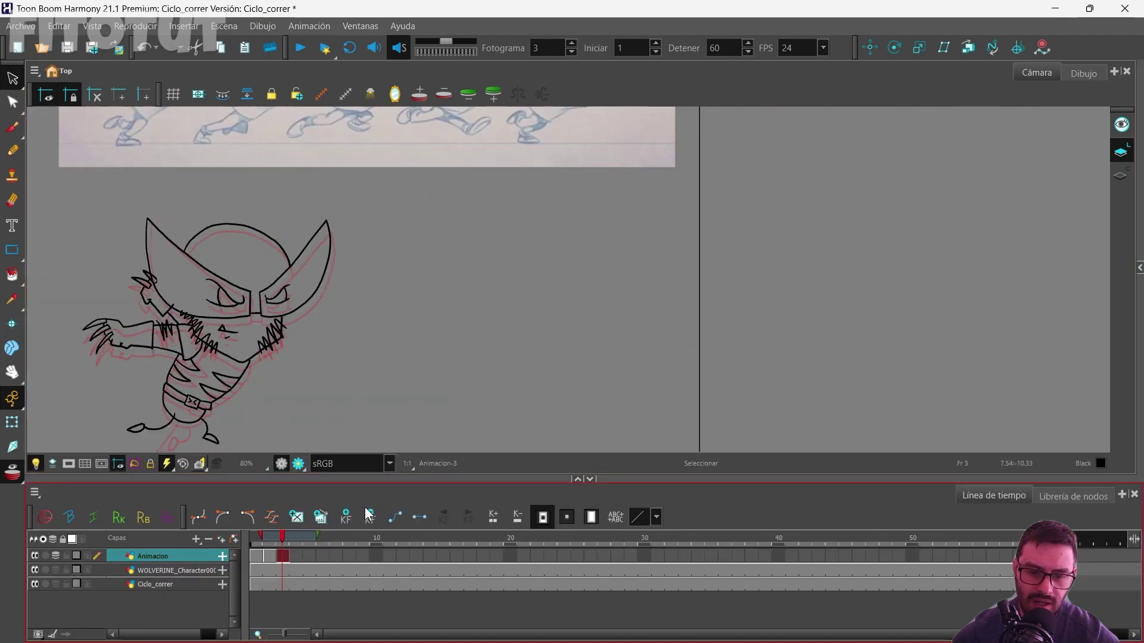
click(295, 556)
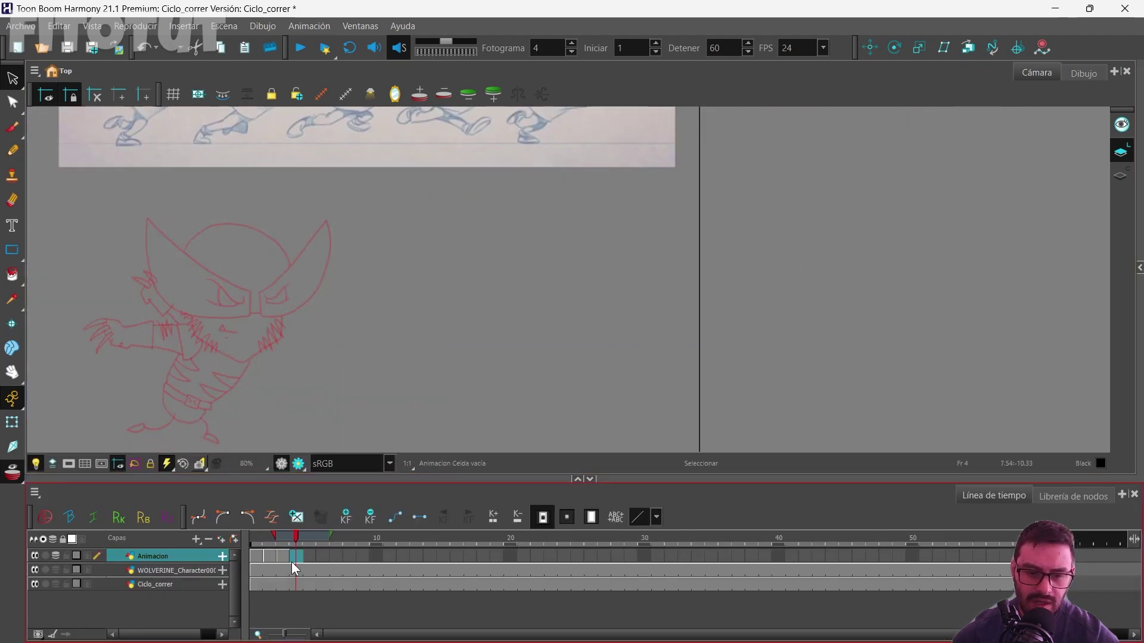
click(298, 520)
Paste the copied mask and face into frame 4 and line them up with the onion-skinned head.
key(ctrl+v)
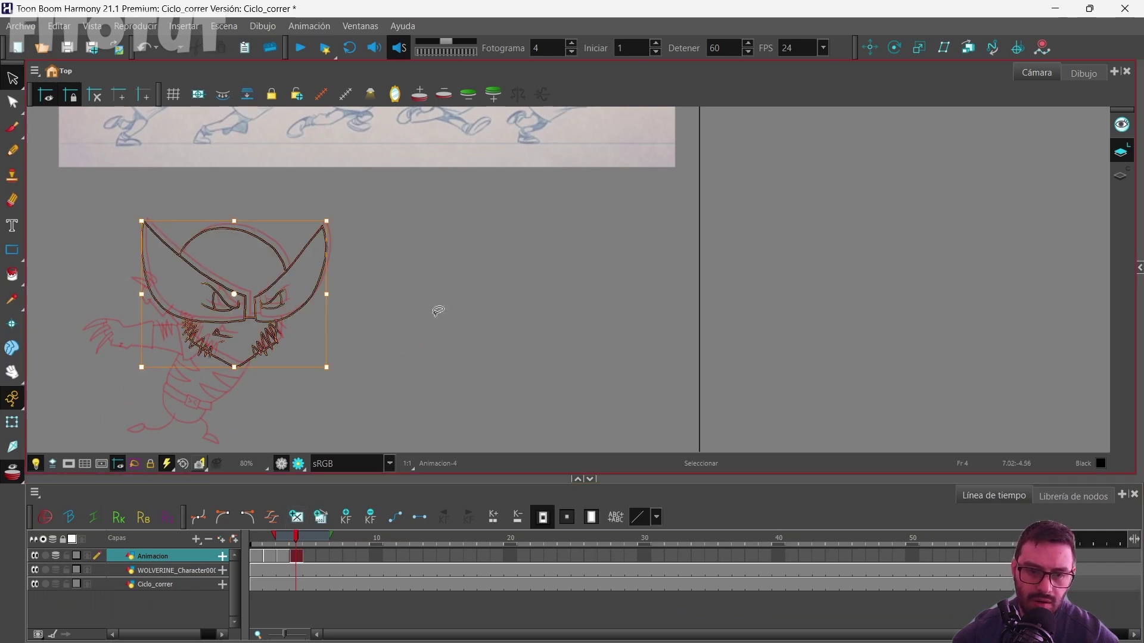
click(439, 310)
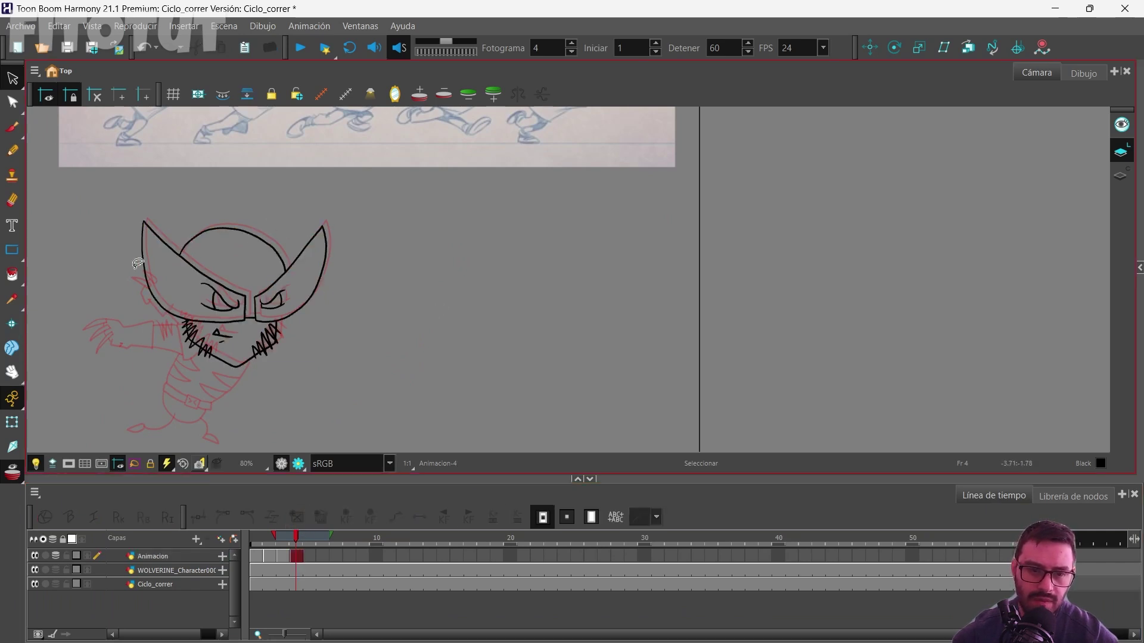
key(ctrl+a)
scroll(201, 253, up, 2)
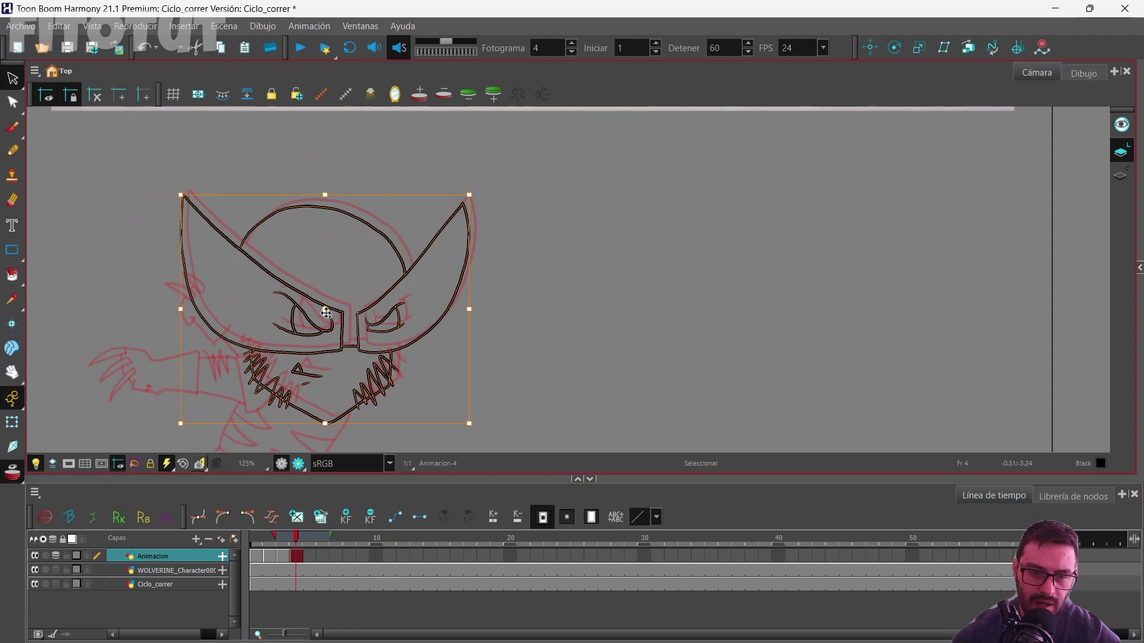
click(301, 396)
scroll(502, 320, down, 3)
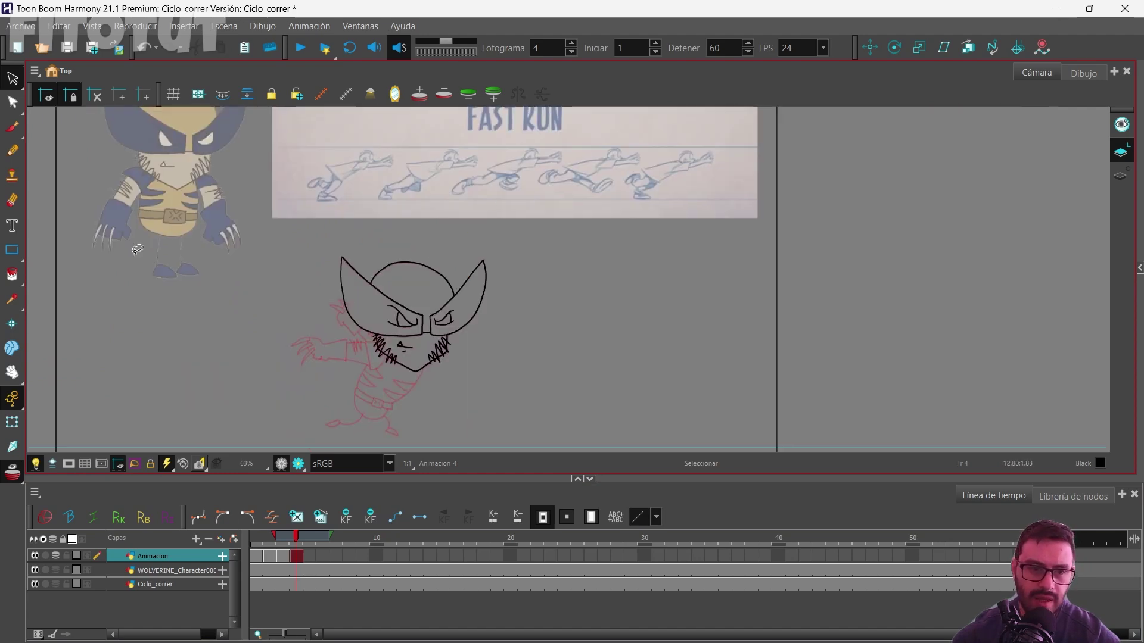
Draw frame 4's bent rear leg and extended front leg in pencil, with the feet, belt and buckle.
click(12, 151)
click(589, 479)
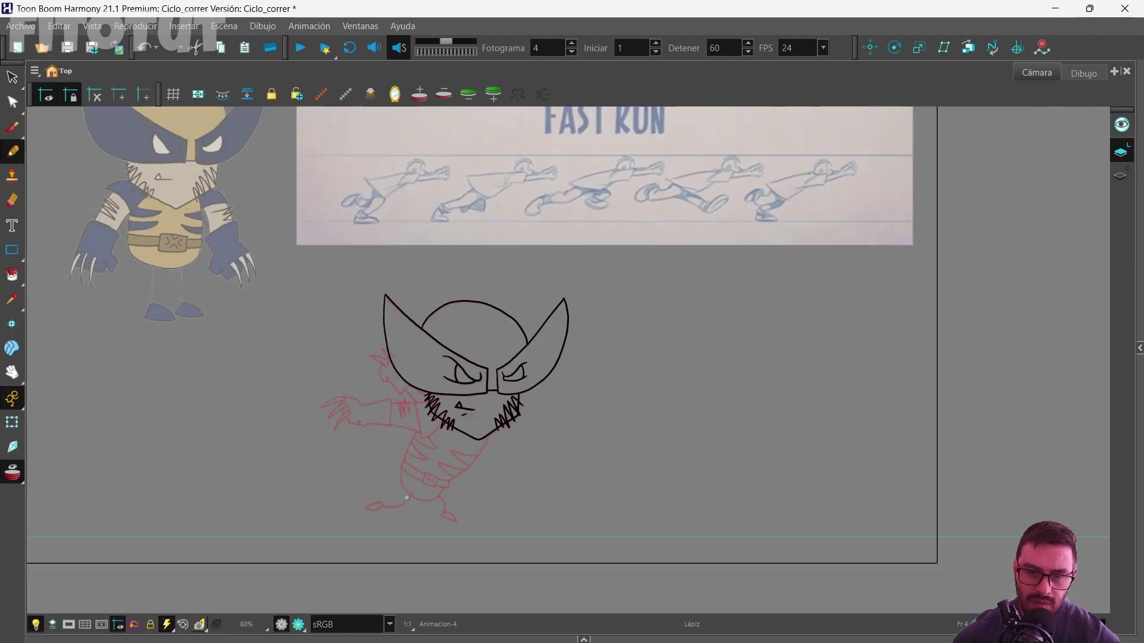
scroll(417, 357, up, 8)
mouse_move(393, 299)
mouse_down()
mouse_move(500, 385)
mouse_move(691, 417)
mouse_move(334, 366)
mouse_move(274, 318)
mouse_up()
mouse_move(515, 289)
mouse_down()
mouse_move(467, 286)
mouse_move(370, 184)
mouse_up()
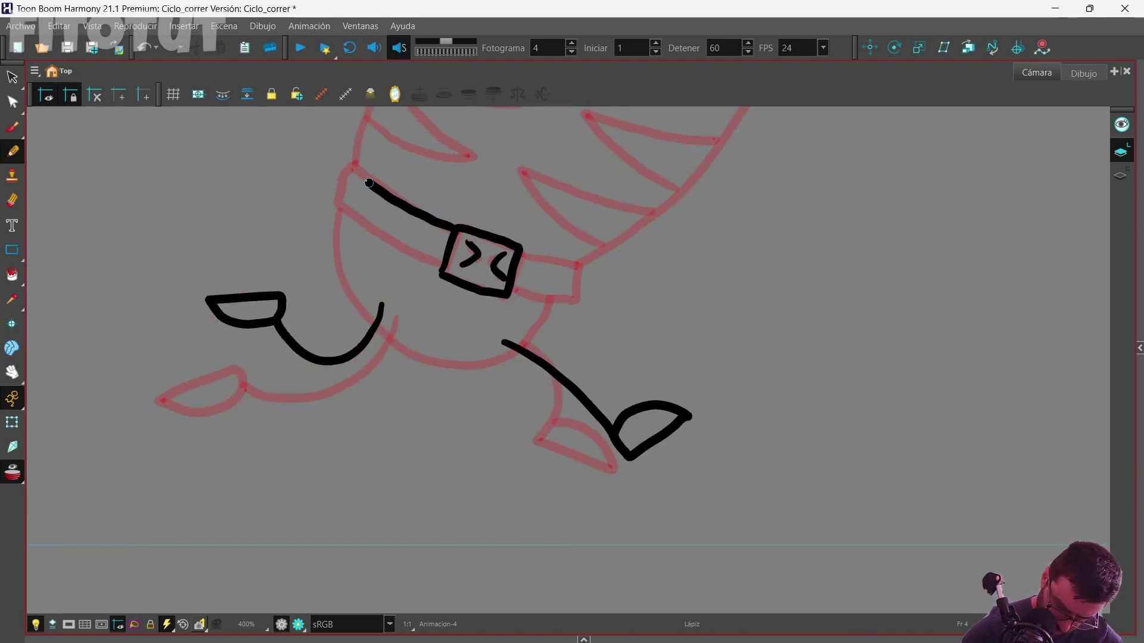
key(ctrl+z)
drag(420, 256, 438, 214)
Draw the frame 4 shoulder and near arm with glove and claws, complete the body, and compare with the FAST RUN reference.
drag(485, 286, 555, 263)
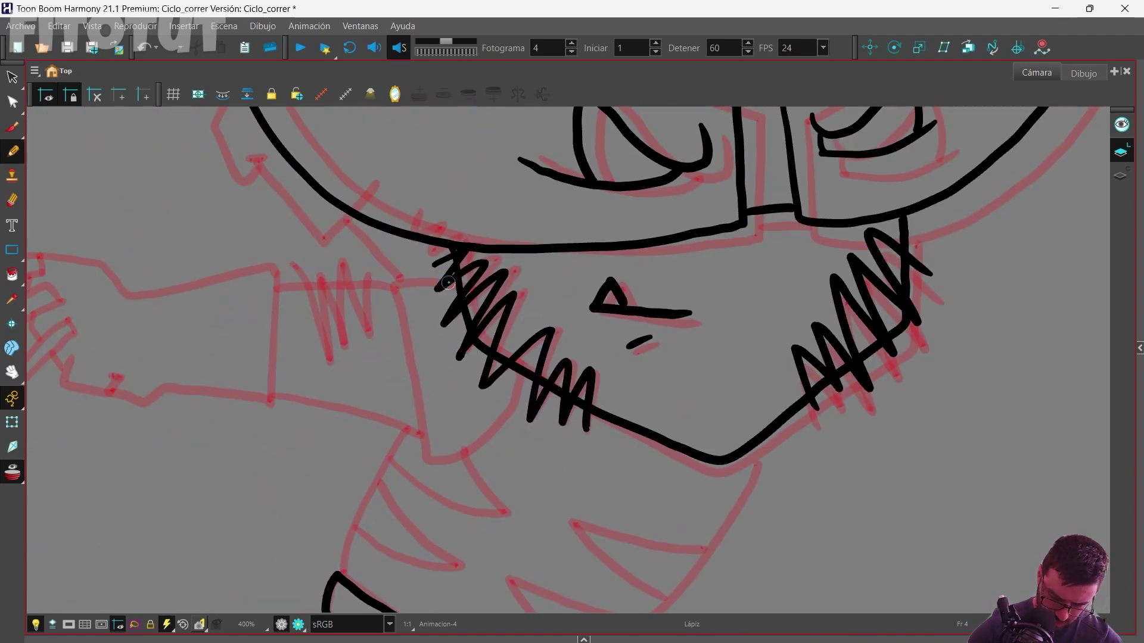
drag(406, 279, 197, 390)
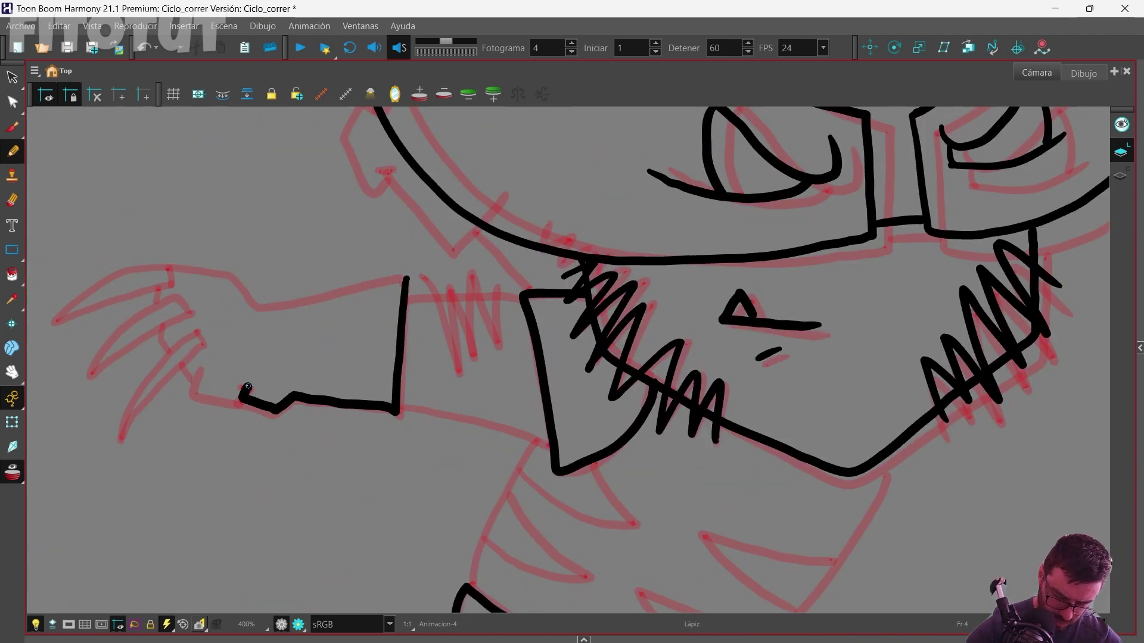
drag(203, 343, 122, 435)
drag(174, 269, 398, 282)
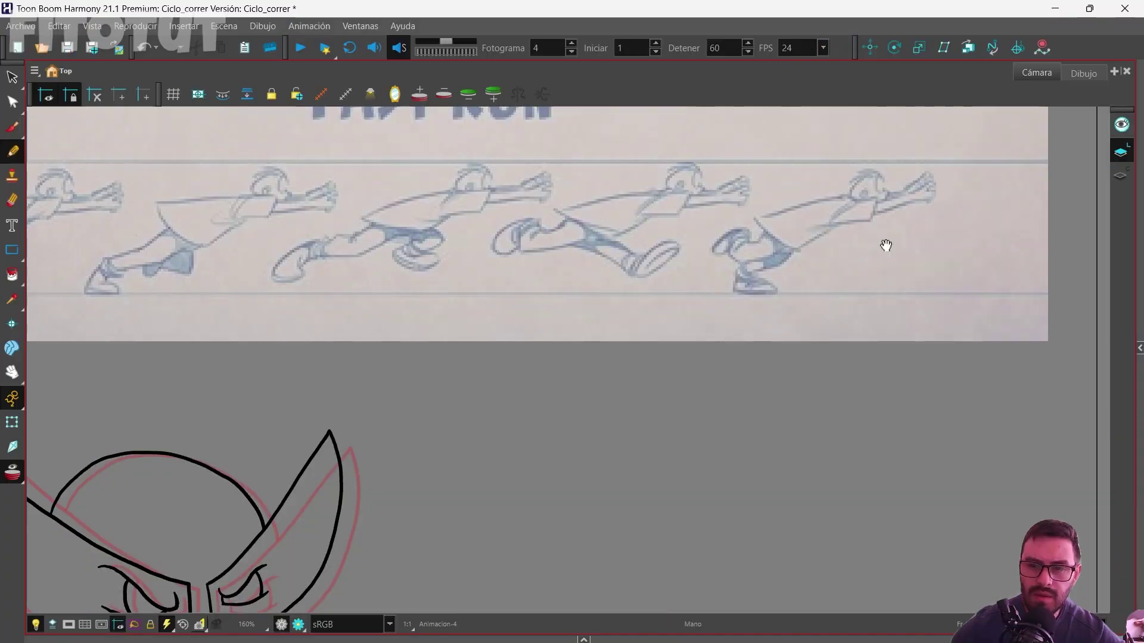
drag(883, 245, 915, 280)
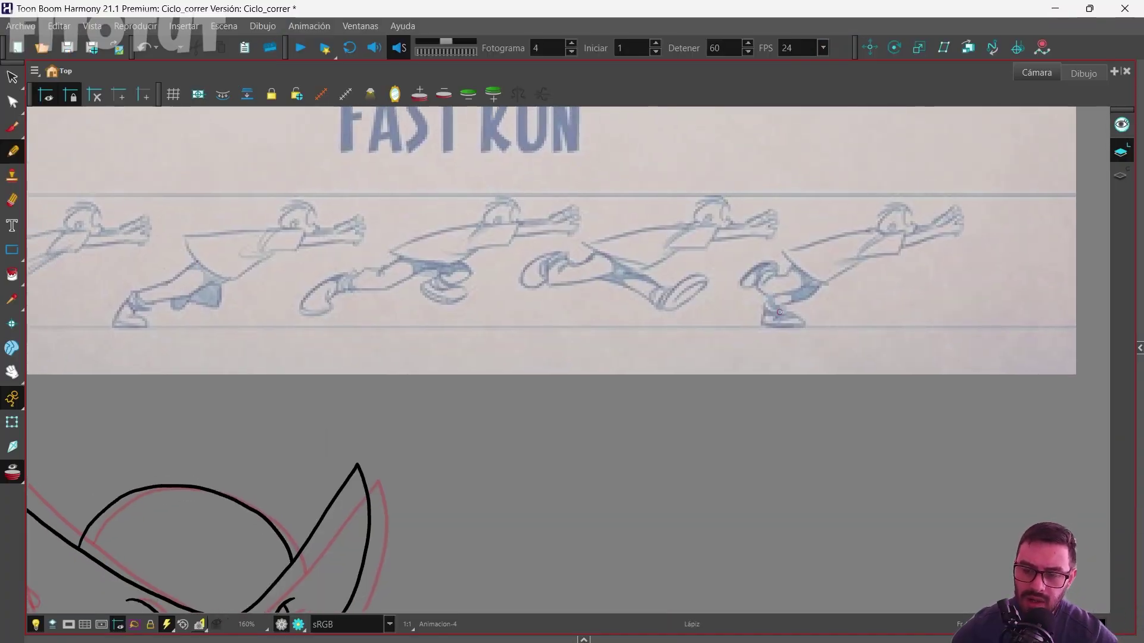
drag(826, 261, 870, 253)
drag(320, 250, 376, 254)
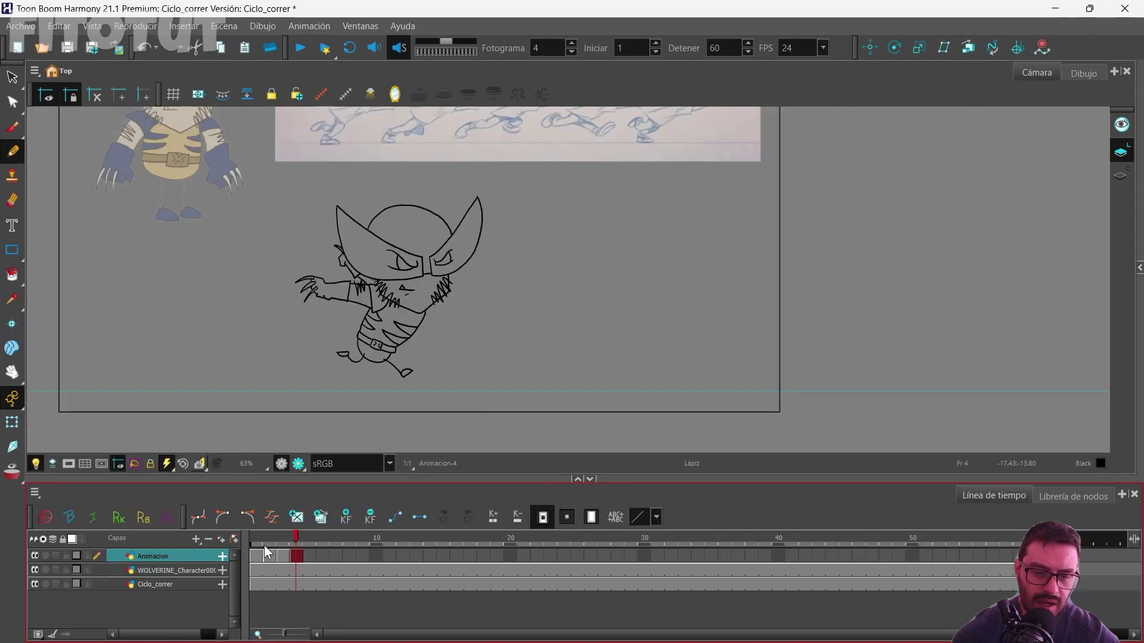
Copy the whole frame 1 pose into a new drawing at frame 5 with onion skin enabled.
click(257, 556)
key(alt+s)
mouse_move(302, 280)
mouse_down()
mouse_move(458, 410)
mouse_move(536, 240)
mouse_move(352, 167)
mouse_move(259, 299)
mouse_move(283, 322)
mouse_up()
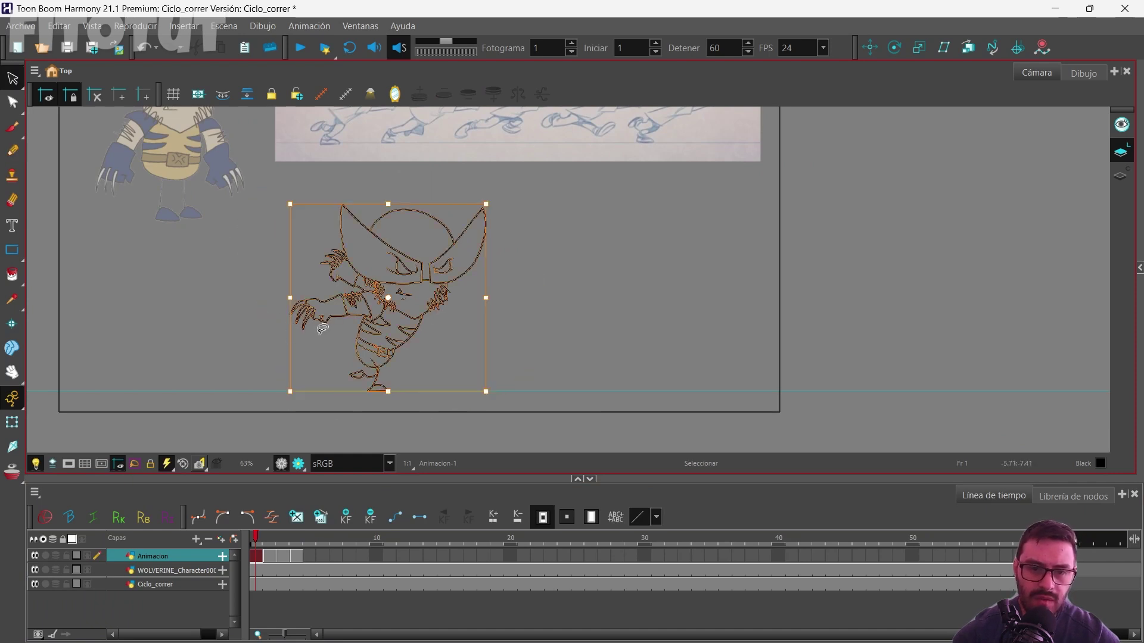
click(309, 556)
key(alt+o)
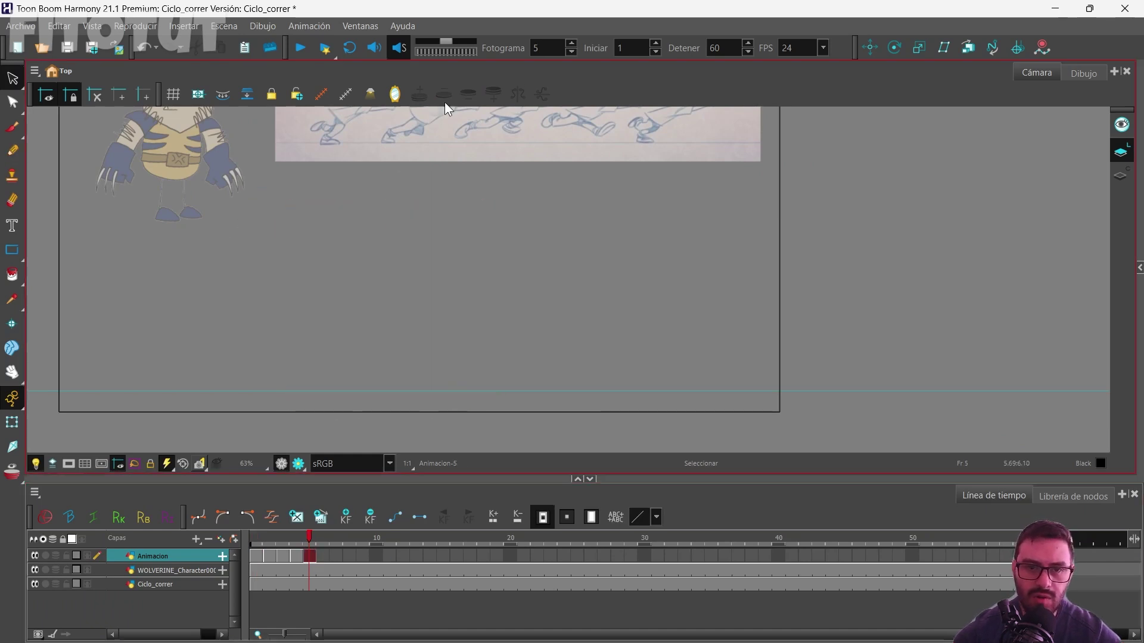
key(ctrl+v)
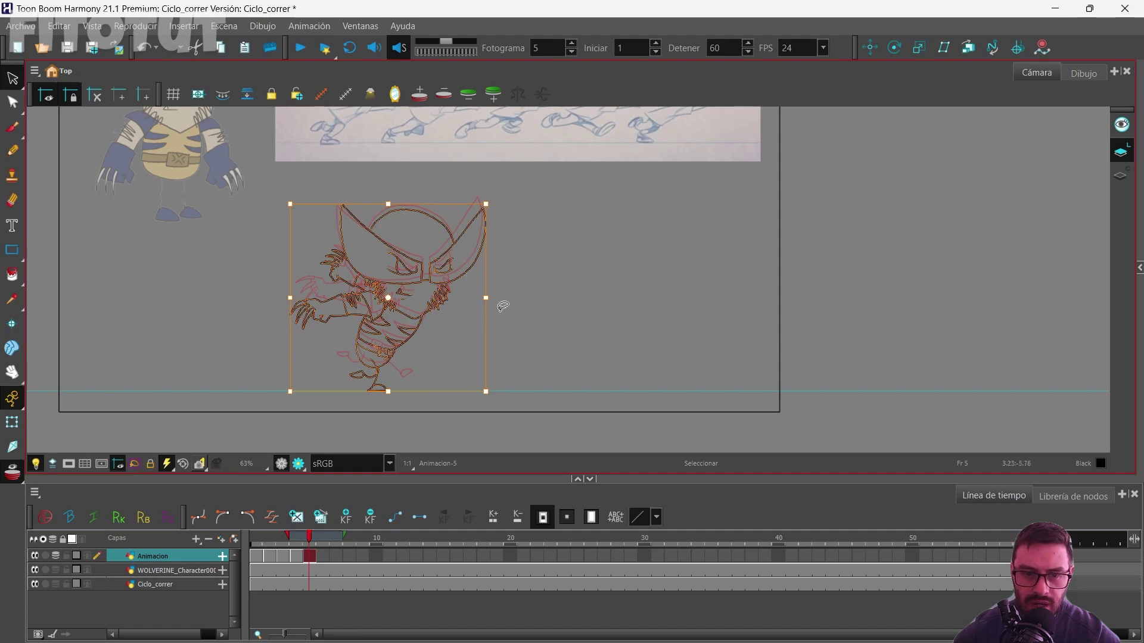
Delete the copied frame 1 legs and feet from the pose in frame 5.
click(434, 375)
scroll(429, 369, up, 4)
mouse_move(395, 335)
mouse_down()
mouse_move(417, 327)
mouse_move(396, 334)
mouse_up()
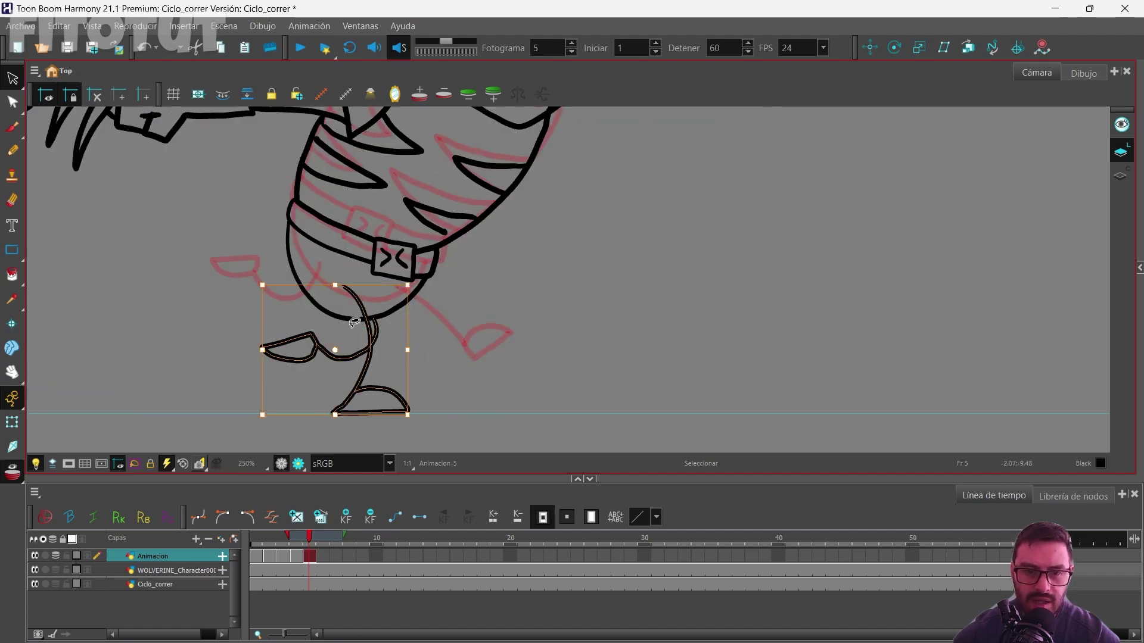
scroll(331, 268, down, 3)
Move and slightly tilt the frame 5 head and body, lining them up with the onion-skinned earlier poses.
mouse_move(193, 299)
mouse_down()
mouse_move(539, 80)
mouse_move(191, 292)
mouse_up()
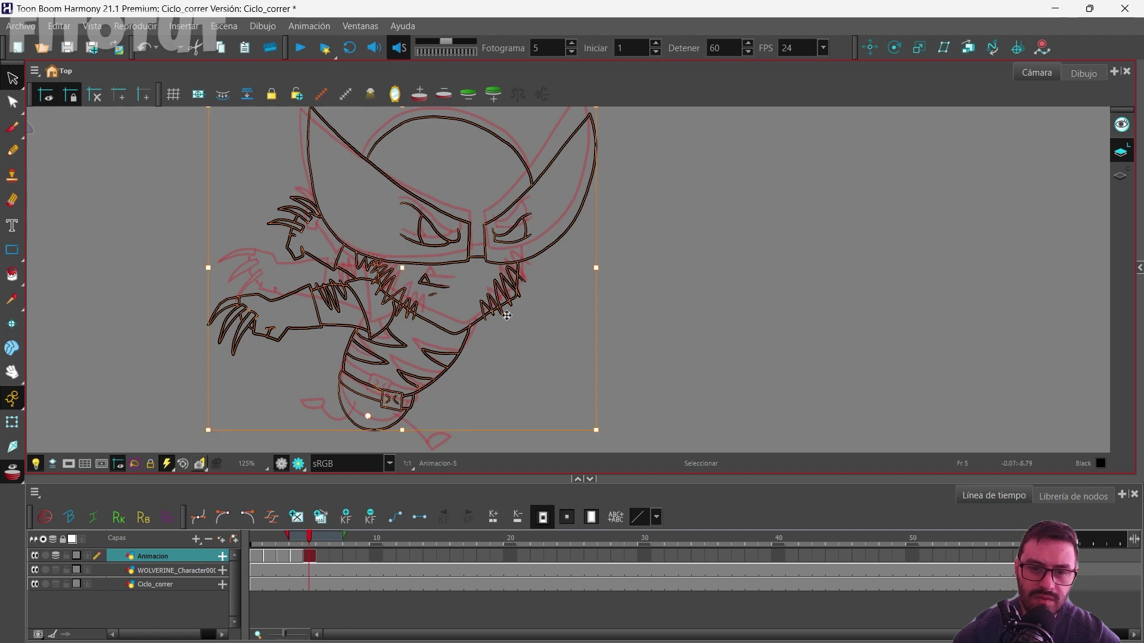
drag(507, 315, 492, 362)
drag(594, 146, 611, 163)
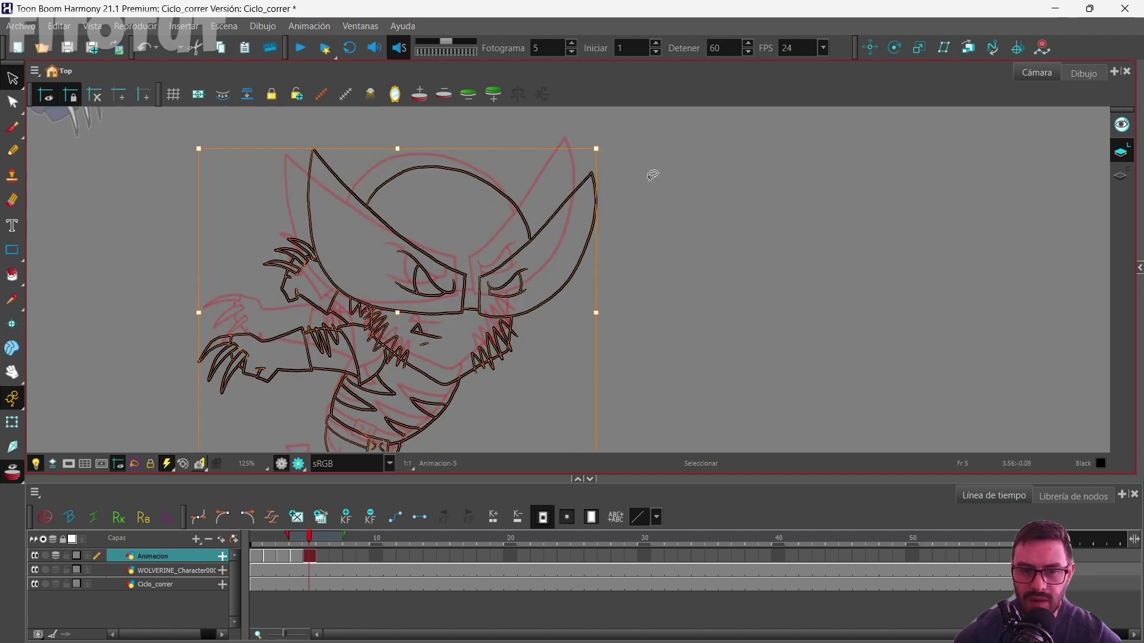
drag(386, 241, 422, 159)
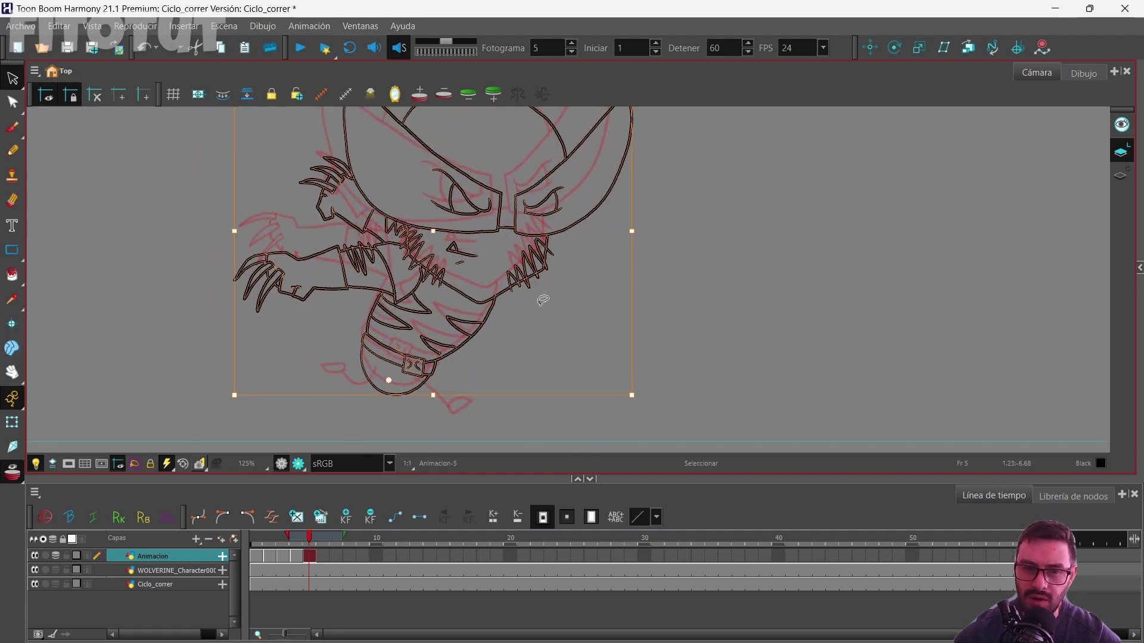
drag(543, 300, 571, 245)
scroll(383, 377, up, 2)
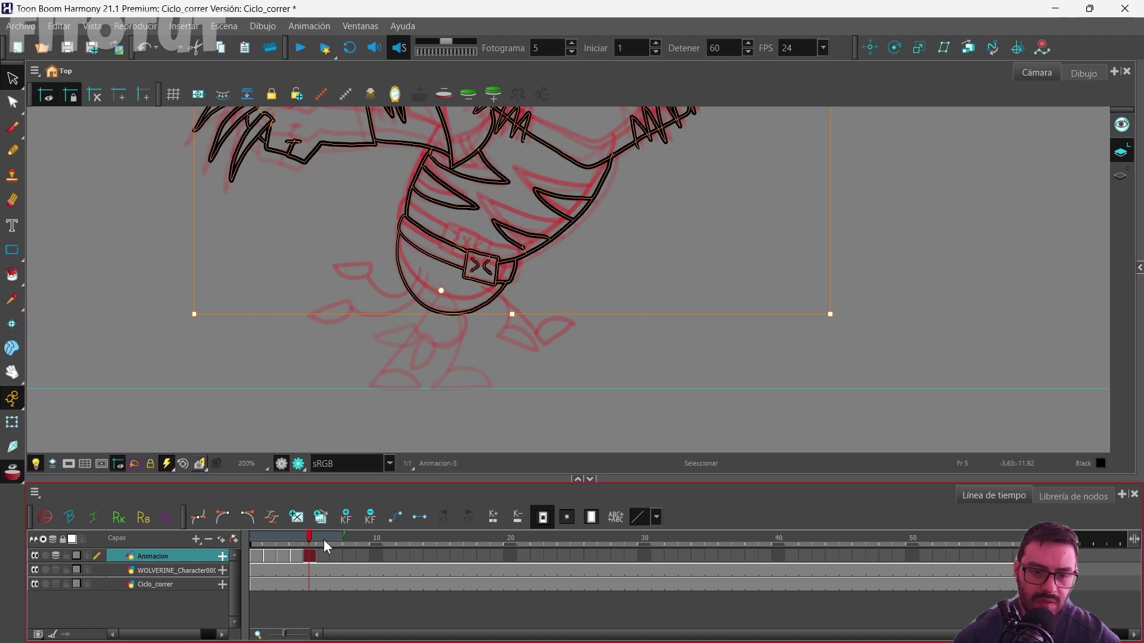
Draw frame 5's planted leg and bent raised leg with their feet in pencil, following the FAST RUN reference.
click(12, 151)
drag(702, 230, 519, 373)
scroll(520, 372, down, 4)
drag(744, 126, 546, 308)
scroll(545, 309, up, 3)
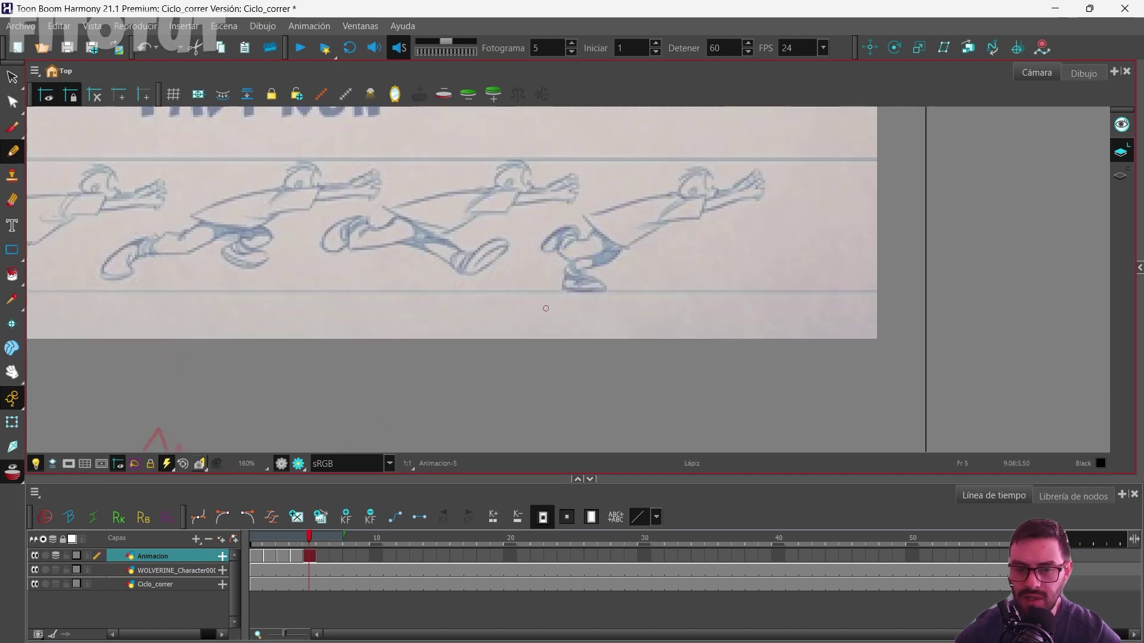
scroll(650, 237, down, 2)
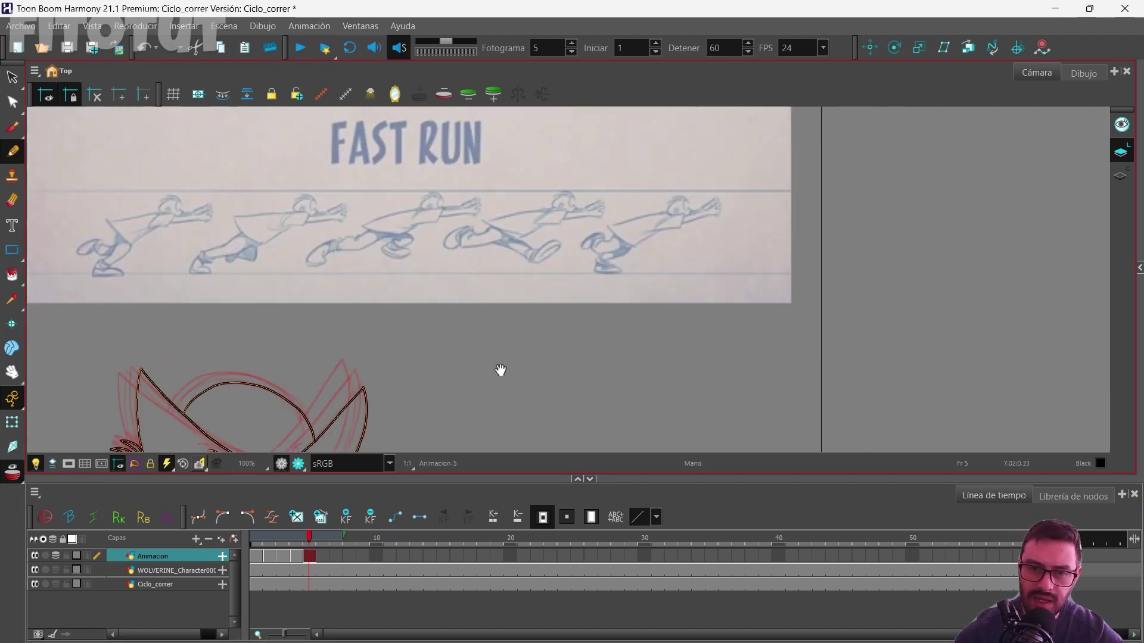
drag(500, 370, 626, 142)
mouse_move(481, 275)
mouse_down()
mouse_move(462, 387)
mouse_move(527, 357)
mouse_up()
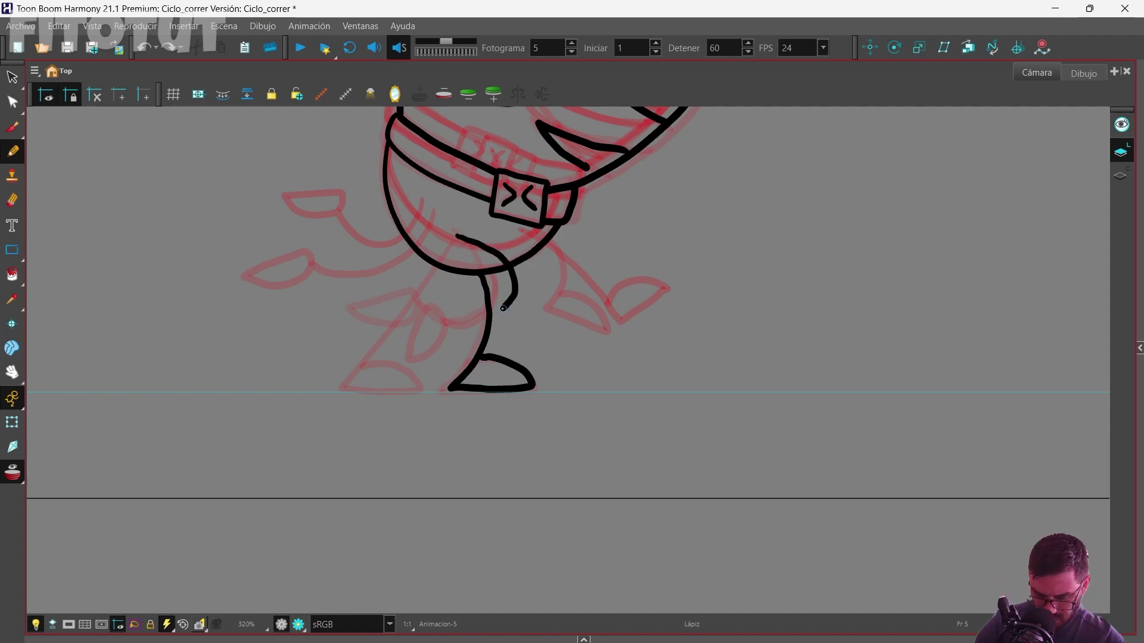
drag(476, 304, 455, 360)
scroll(583, 603, down, 6)
click(583, 638)
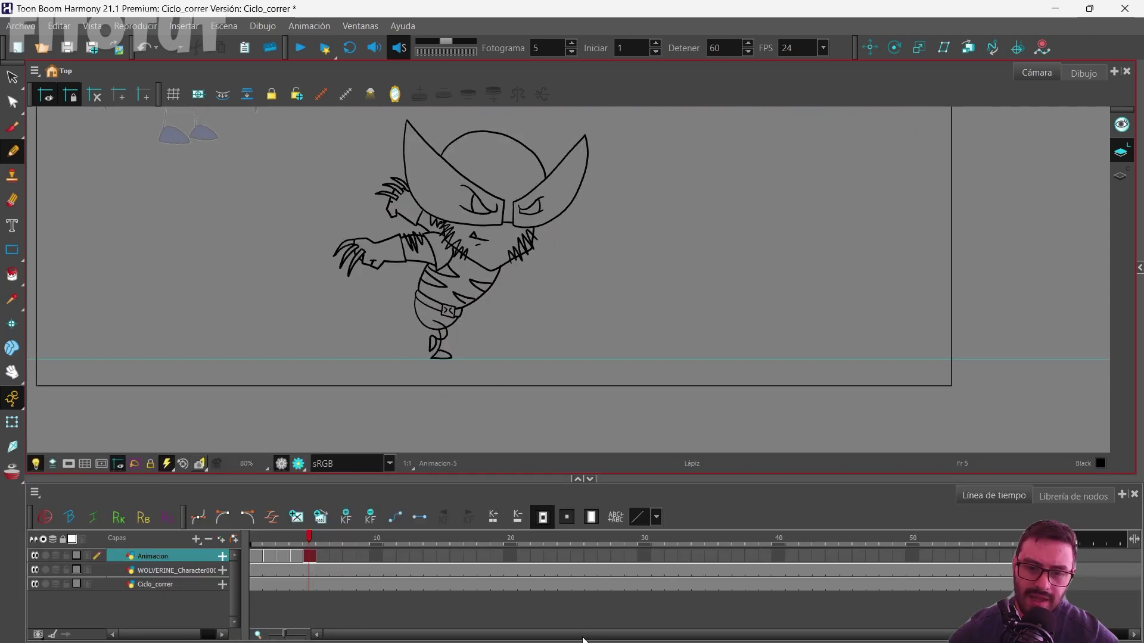
Set the playback range to frames 1 through 5 and enable looping.
scroll(647, 186, down, 1)
drag(646, 187, 596, 262)
scroll(524, 325, up, 2)
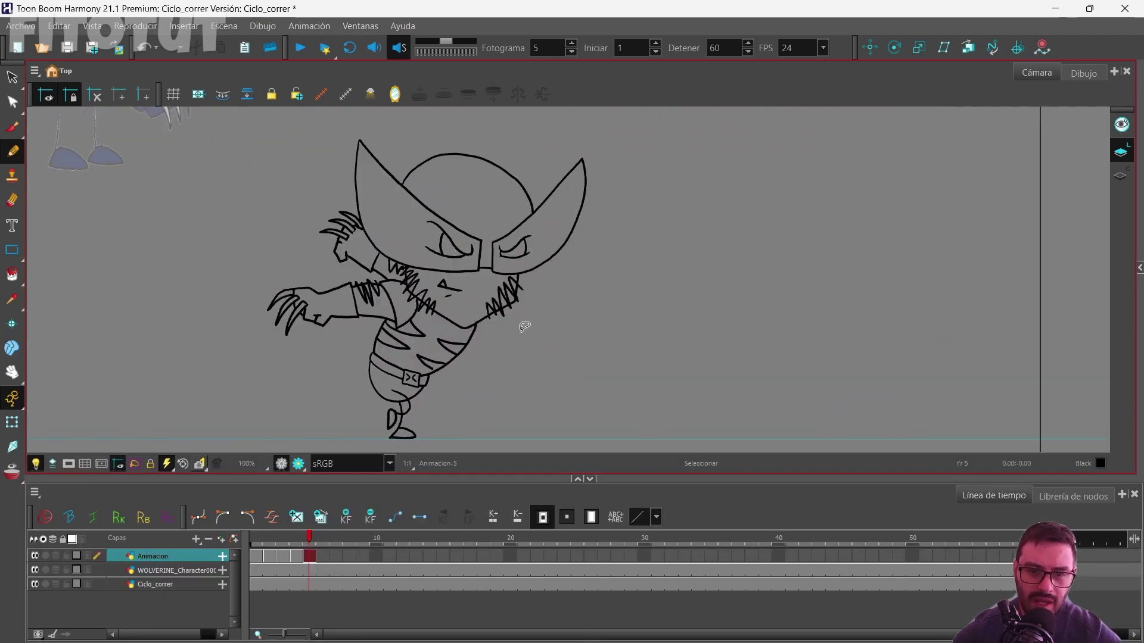
click(305, 555)
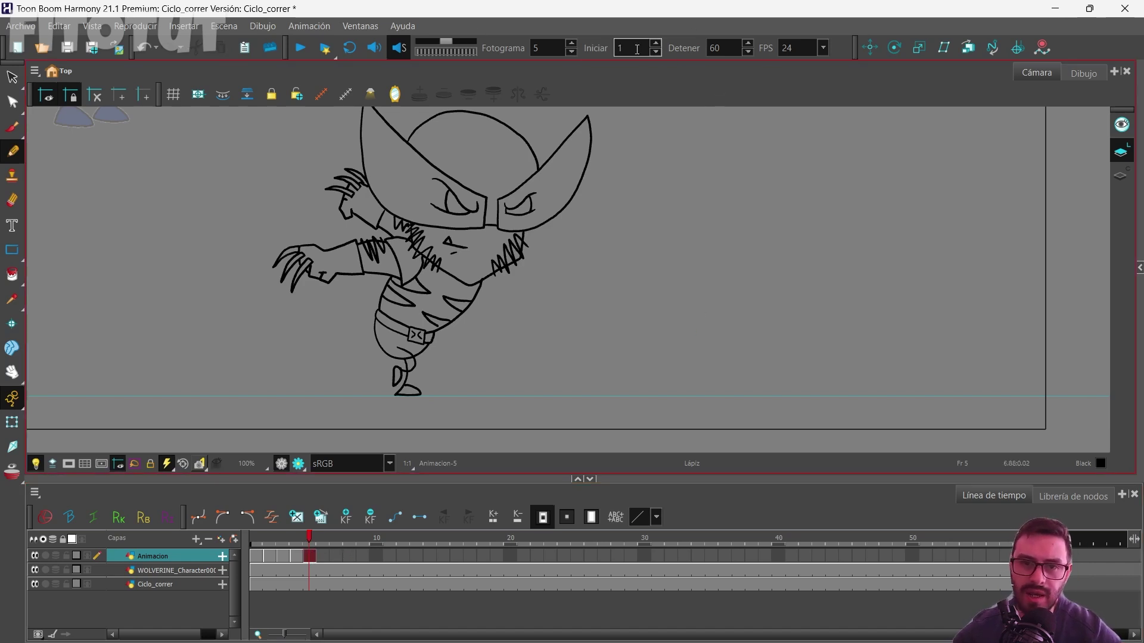
click(679, 52)
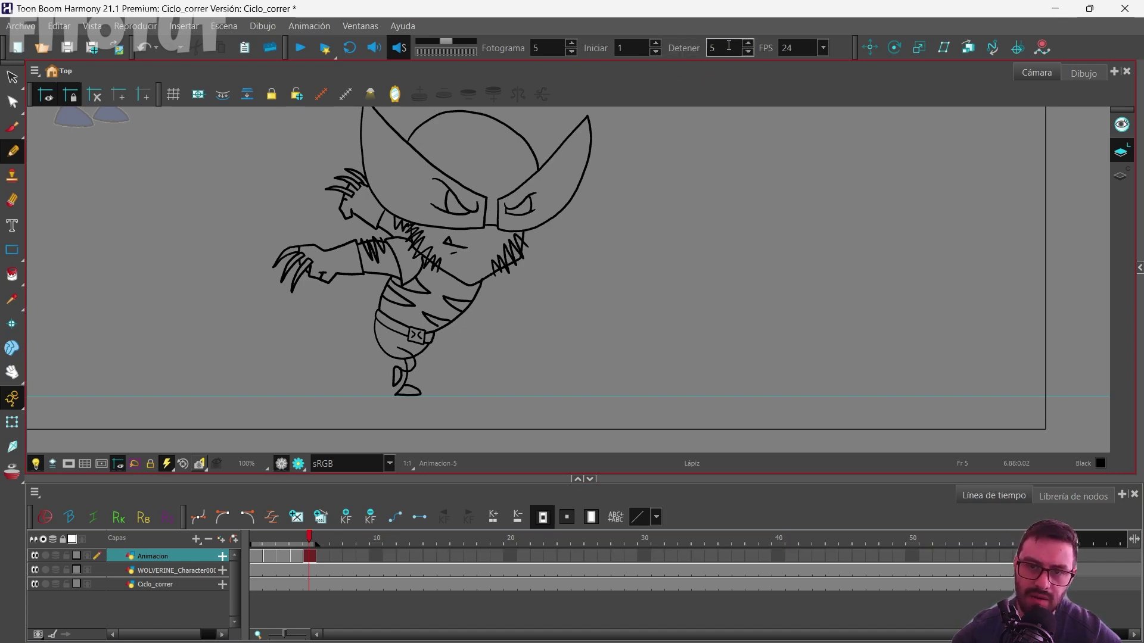
click(352, 50)
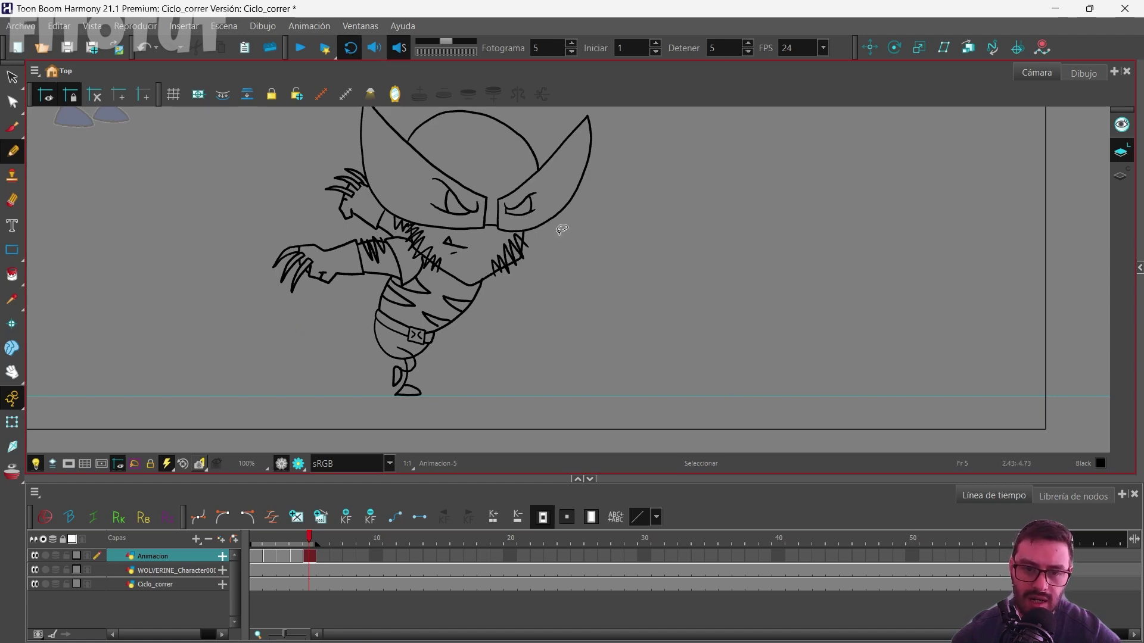
scroll(563, 228, down, 2)
drag(661, 191, 606, 225)
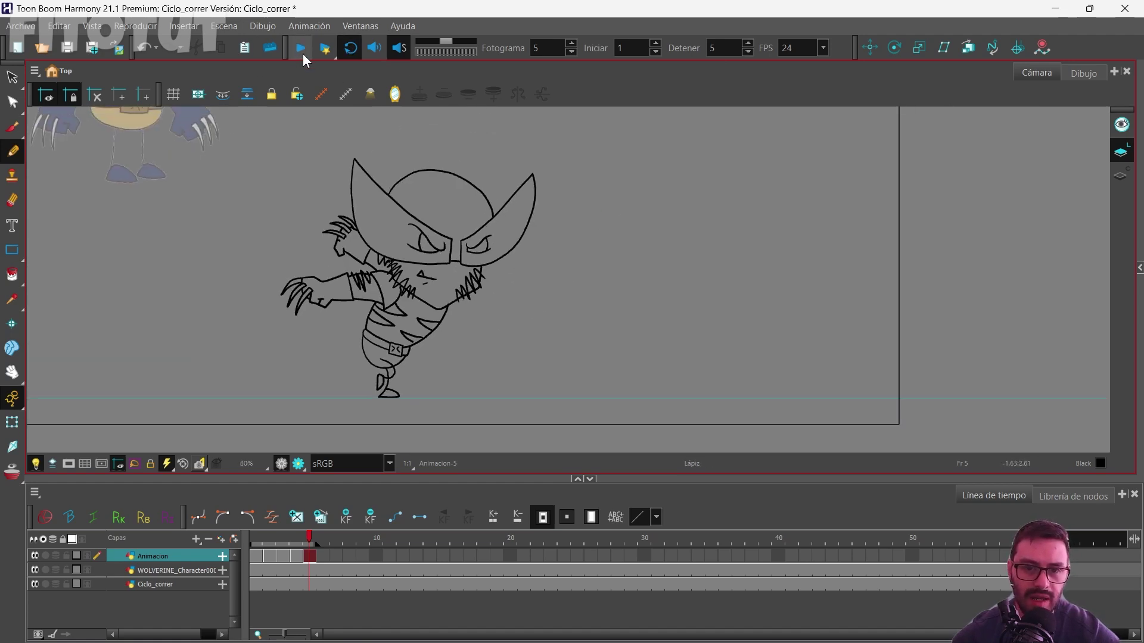
Play the five-frame run cycle in a loop at 24 FPS, then stop it.
click(302, 54)
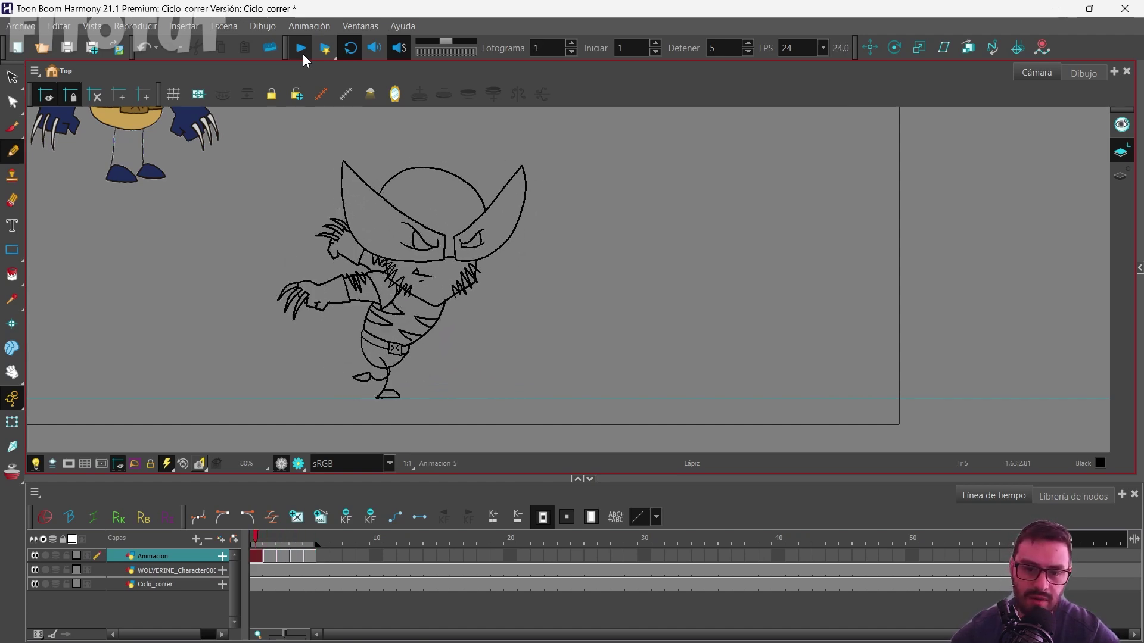
click(274, 560)
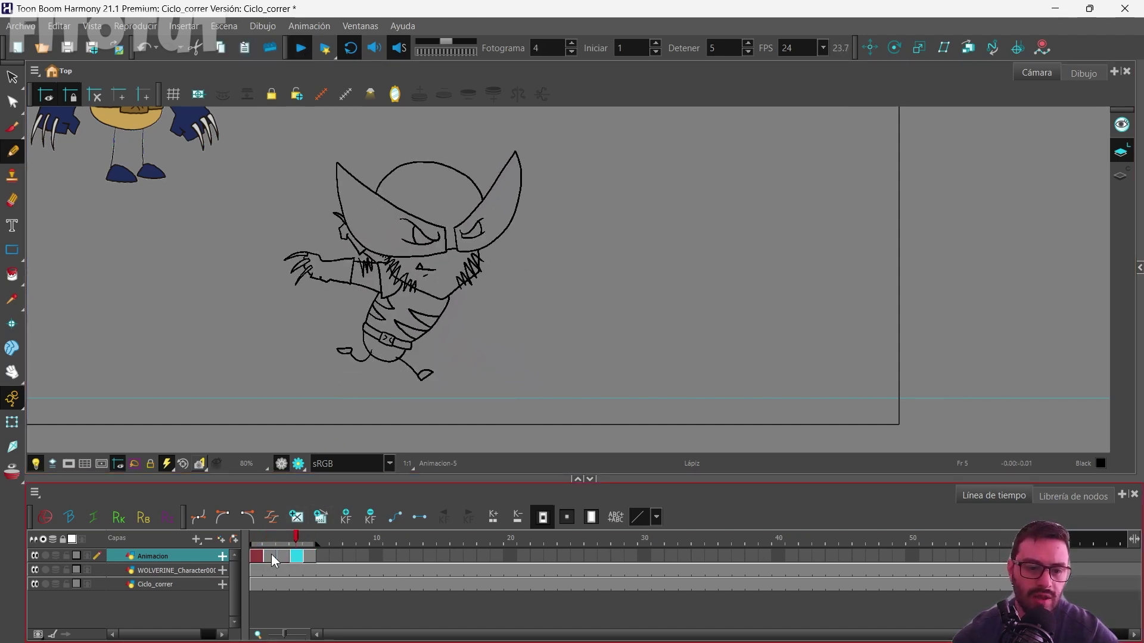
click(301, 47)
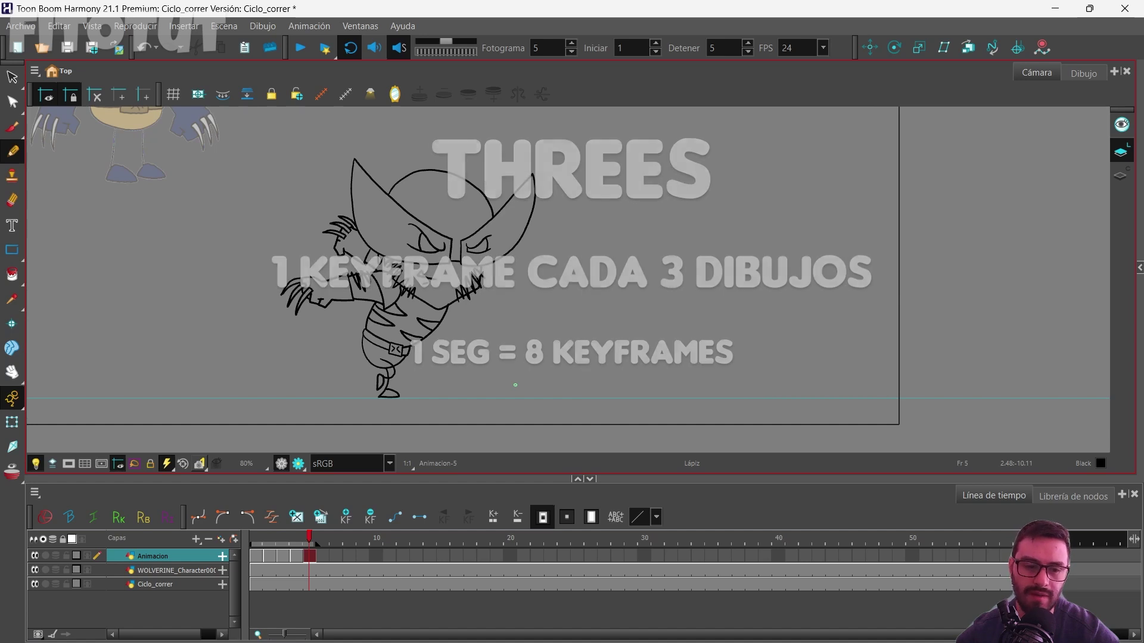
key(Return)
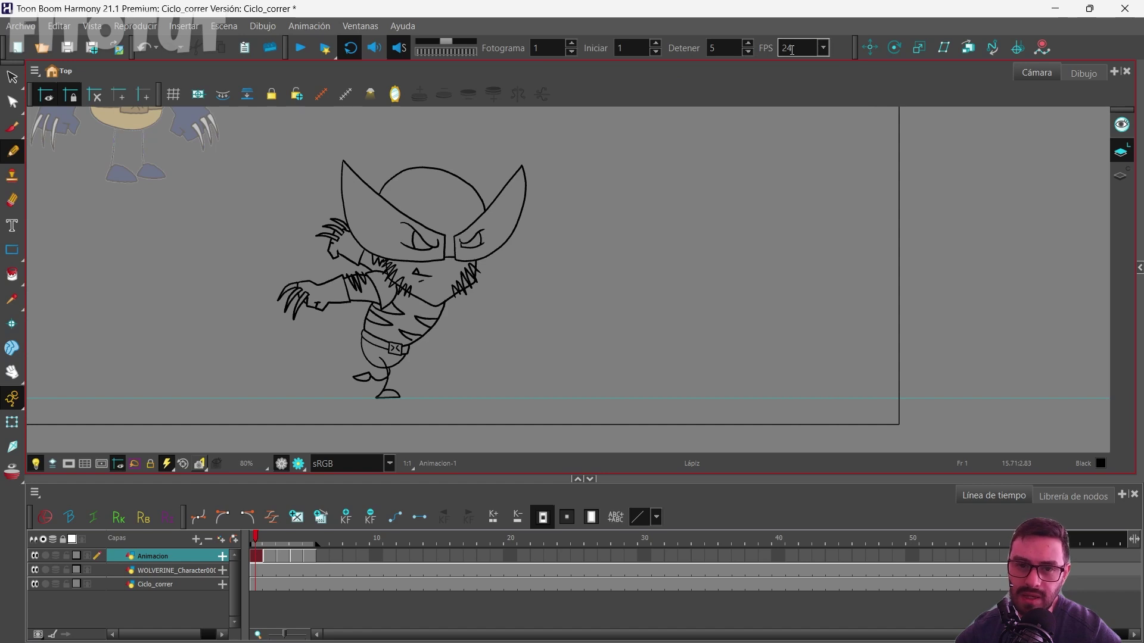
Preview the run cycle at 12 FPS and return the frame rate to 24.
click(822, 52)
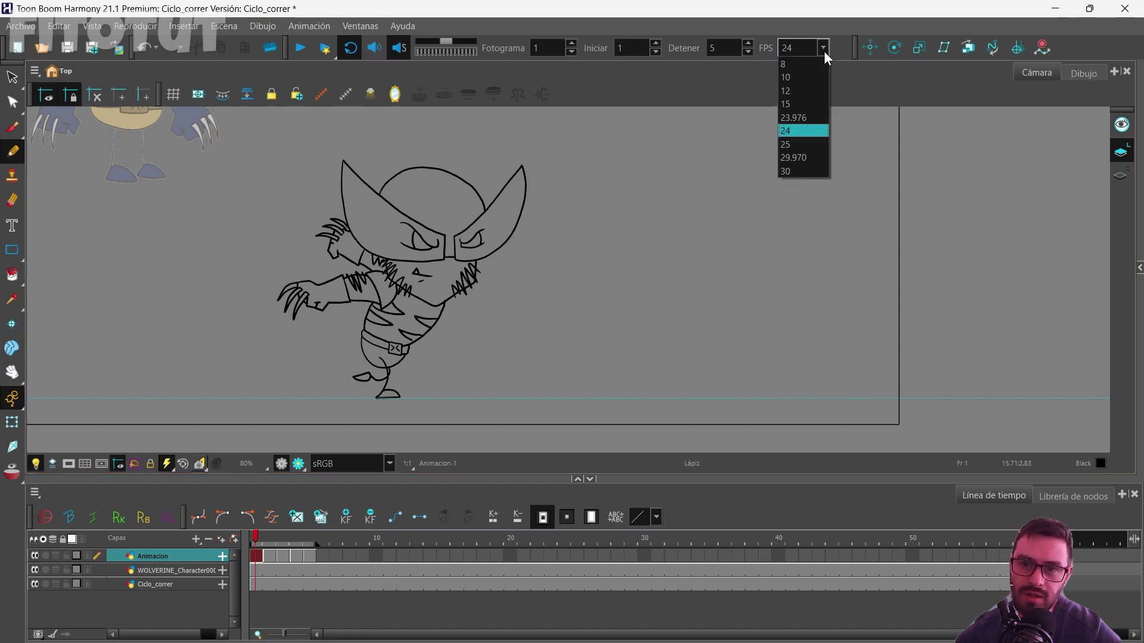
click(811, 91)
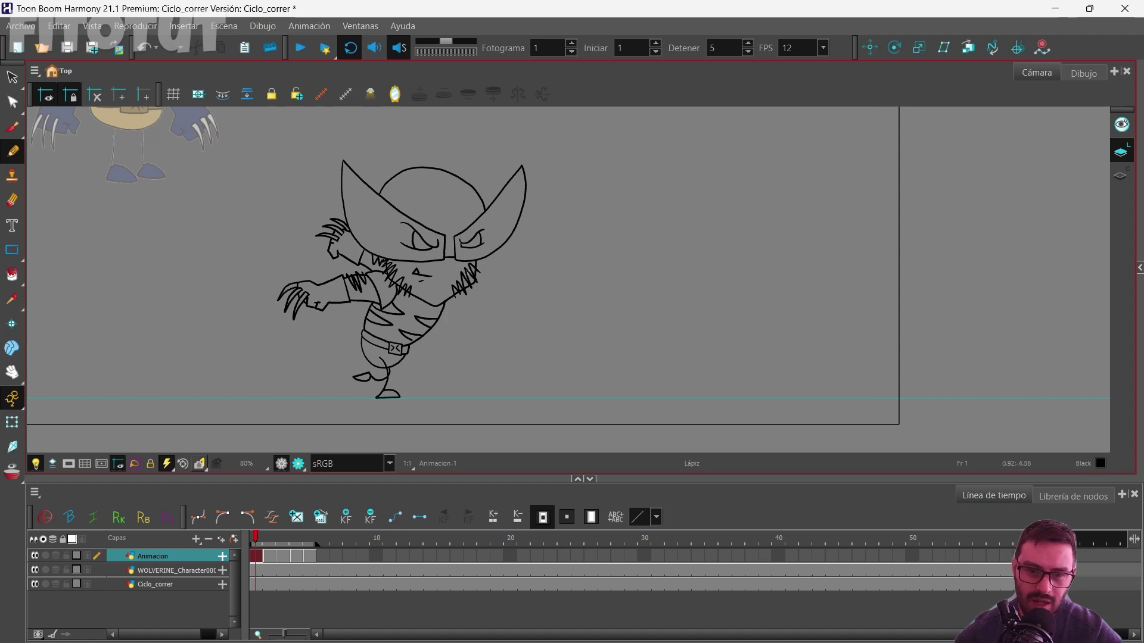
click(300, 47)
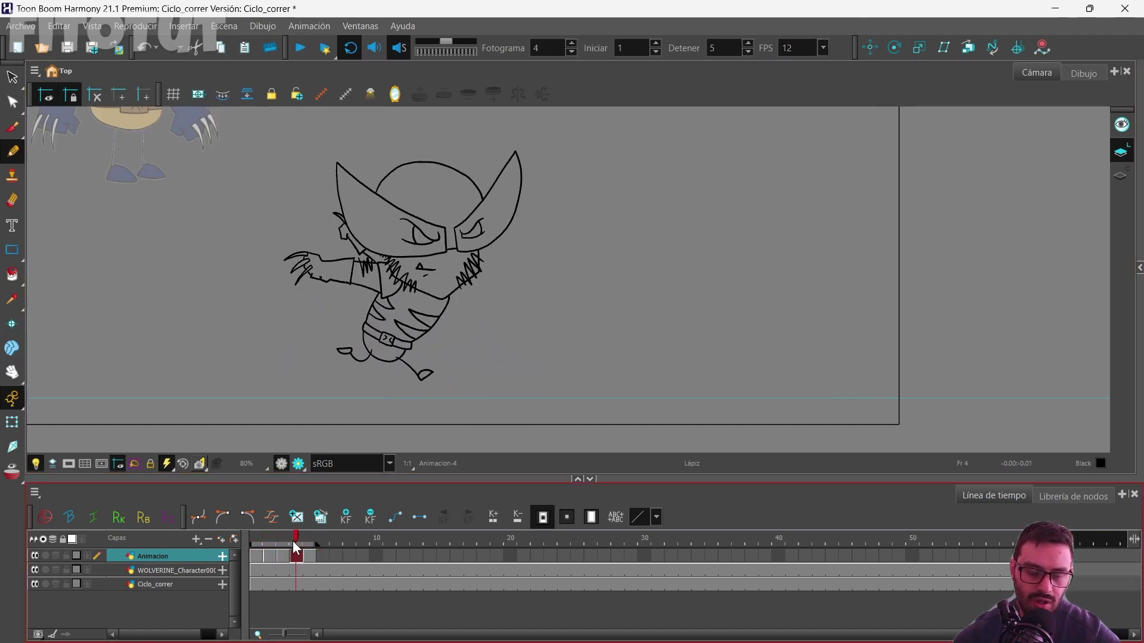
click(823, 47)
click(816, 132)
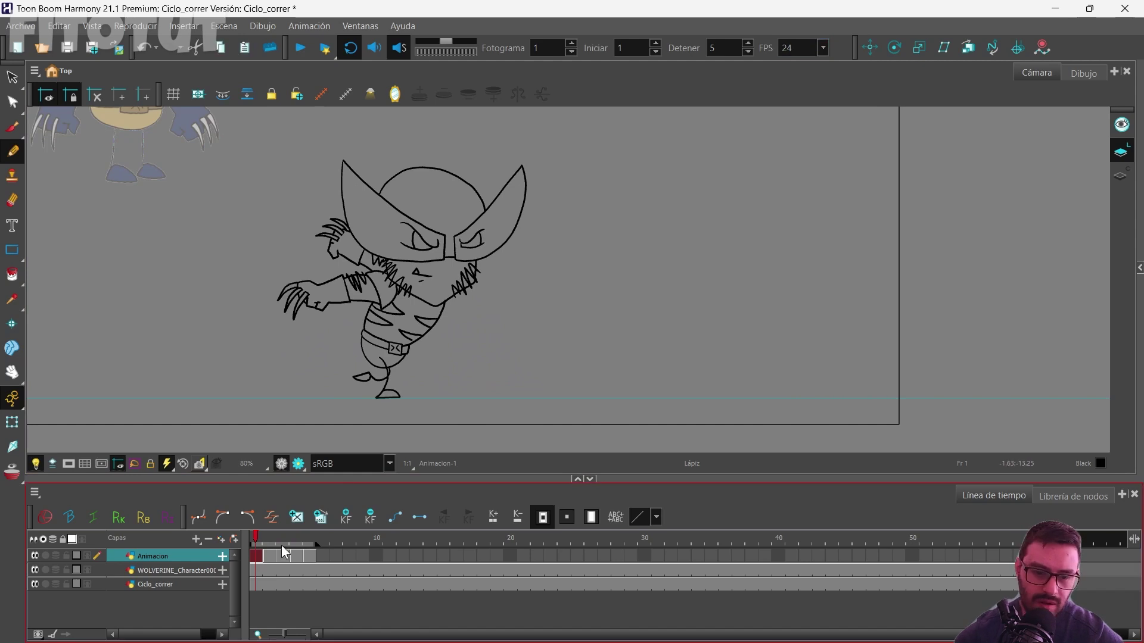
Hold each of the five Animacion drawings for two frames and loop the playback from frame 1 to 10.
key(Return)
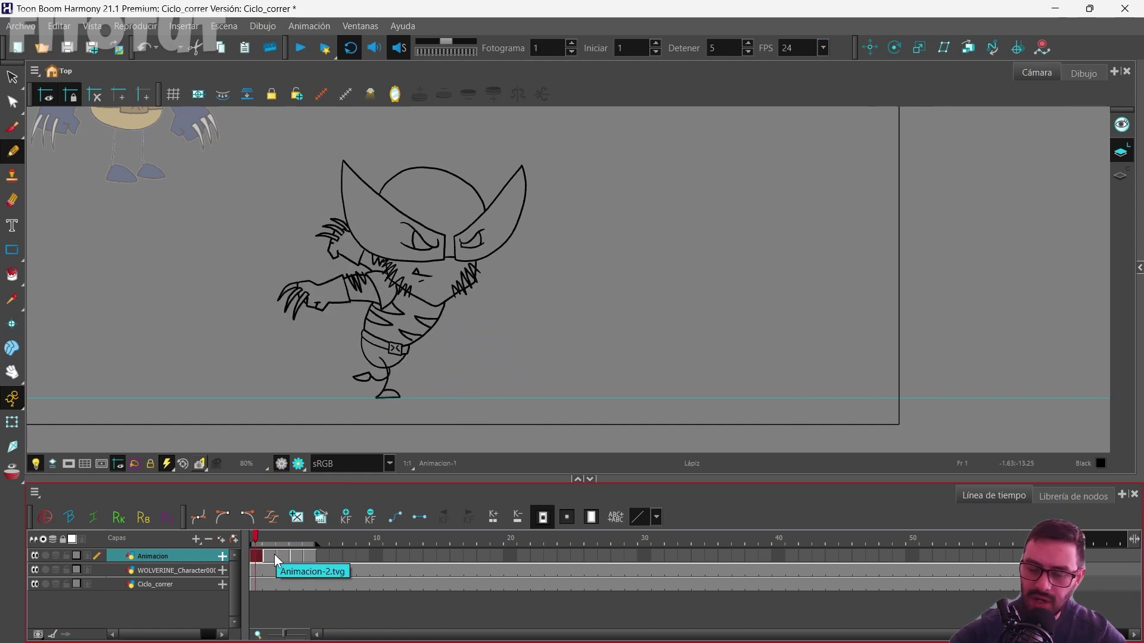
click(281, 556)
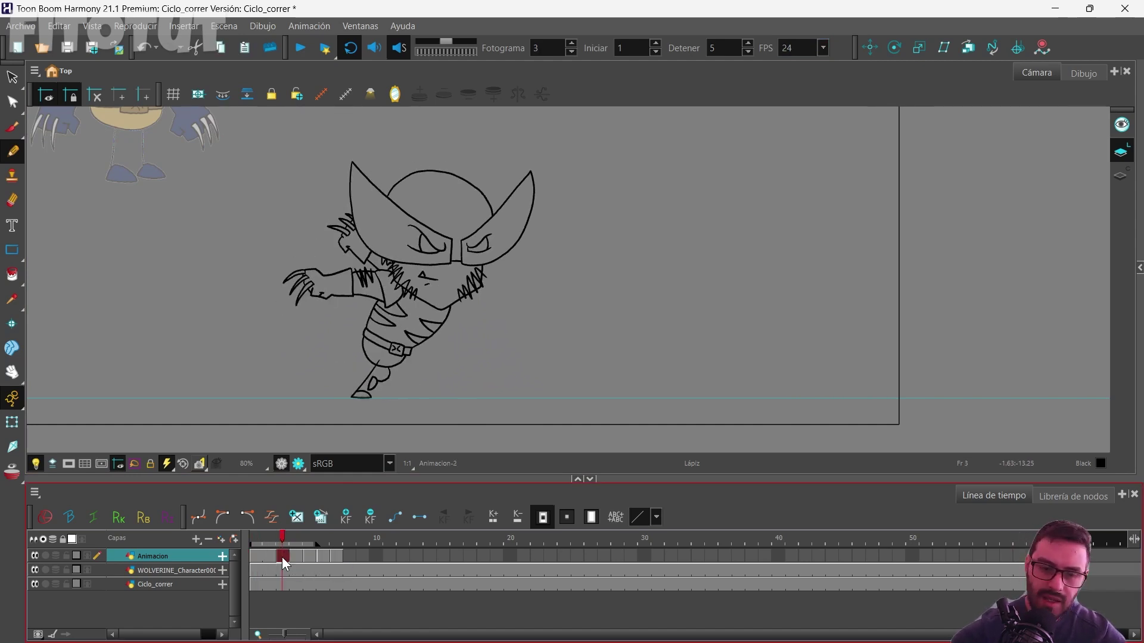
click(331, 556)
key(plus)
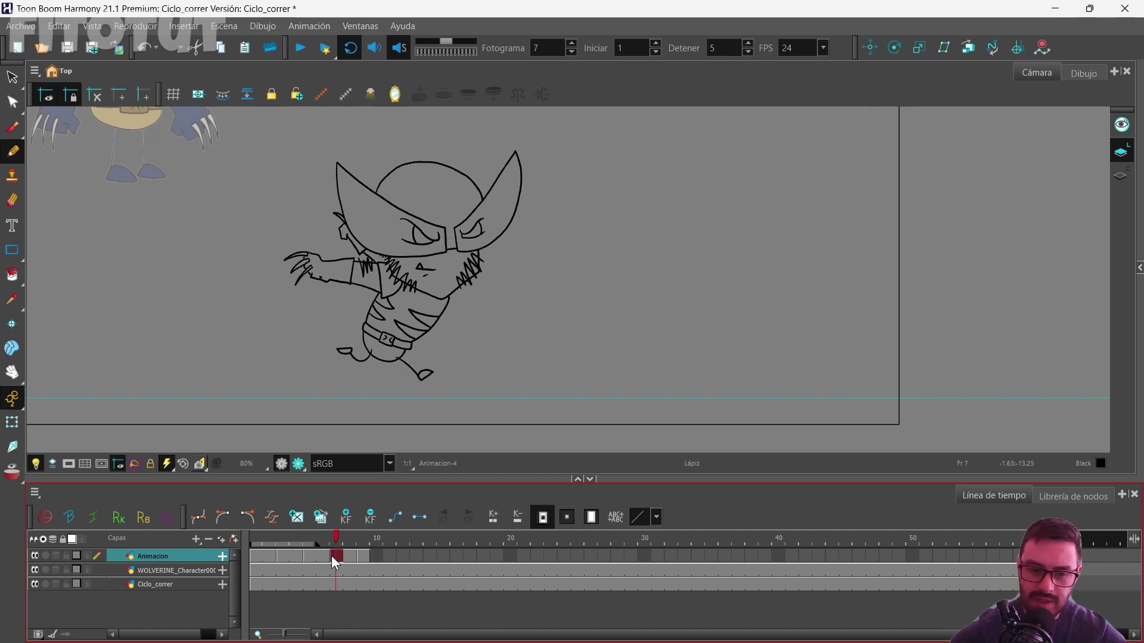
click(365, 557)
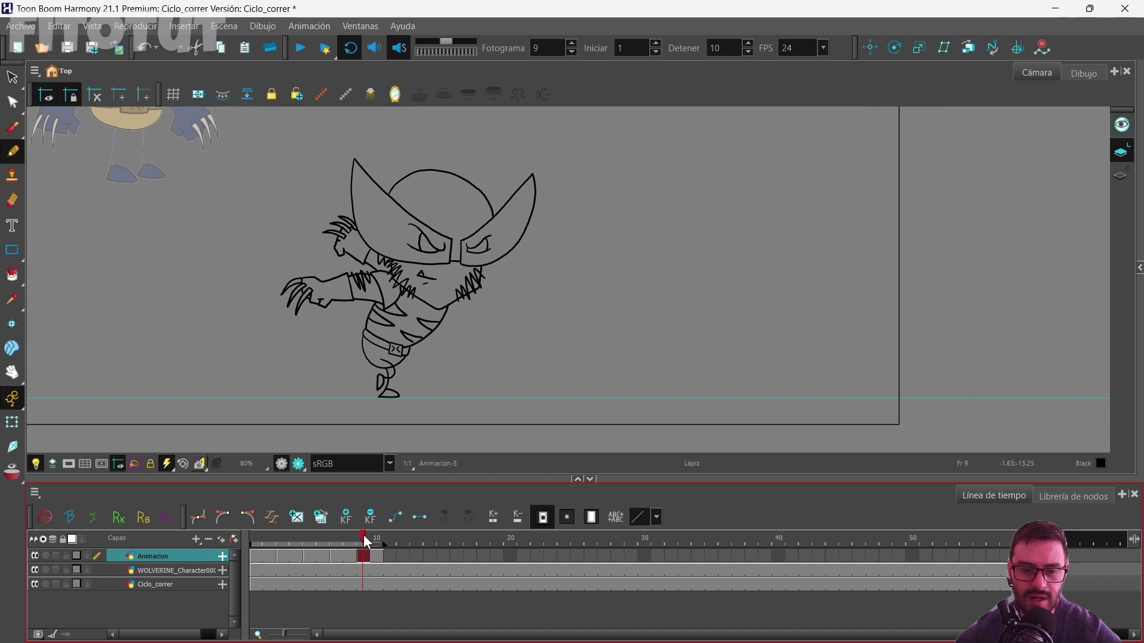
click(256, 556)
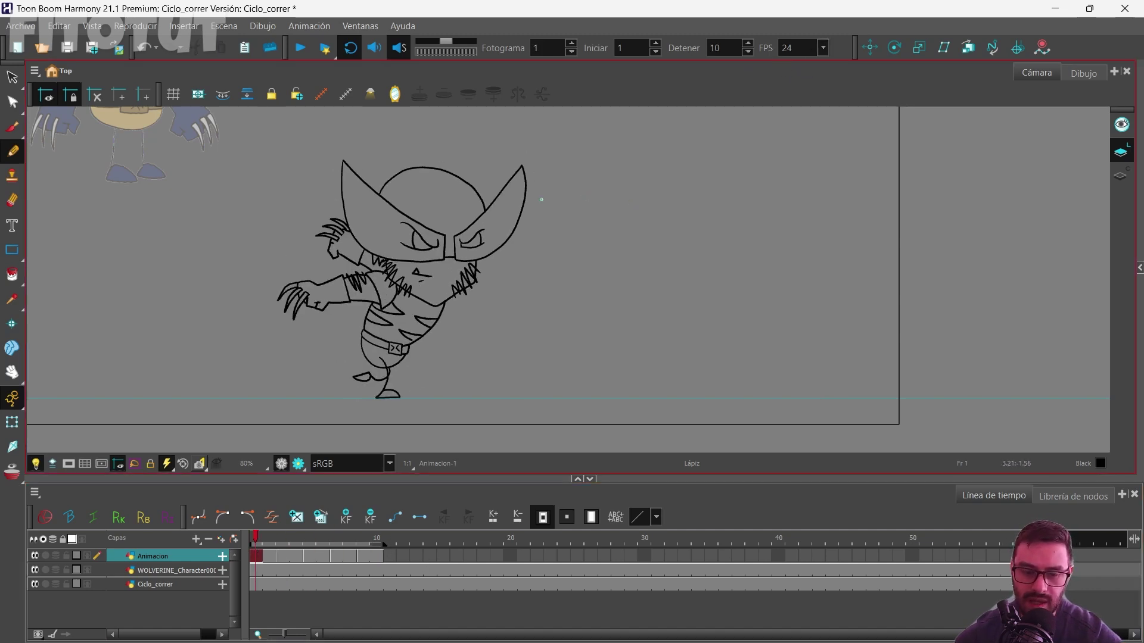
click(301, 47)
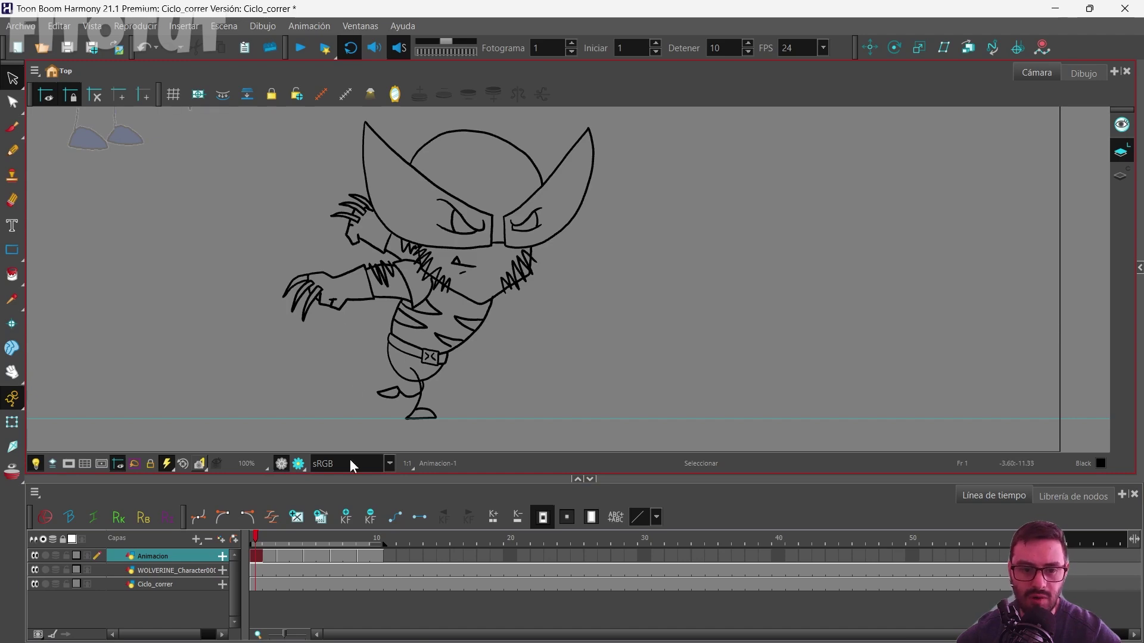
Examine the line joins around the shoulder and beard up close at frame 5.
mouse_move(257, 539)
mouse_down()
mouse_move(266, 539)
mouse_move(233, 543)
mouse_move(308, 539)
mouse_up()
scroll(623, 352, up, 6)
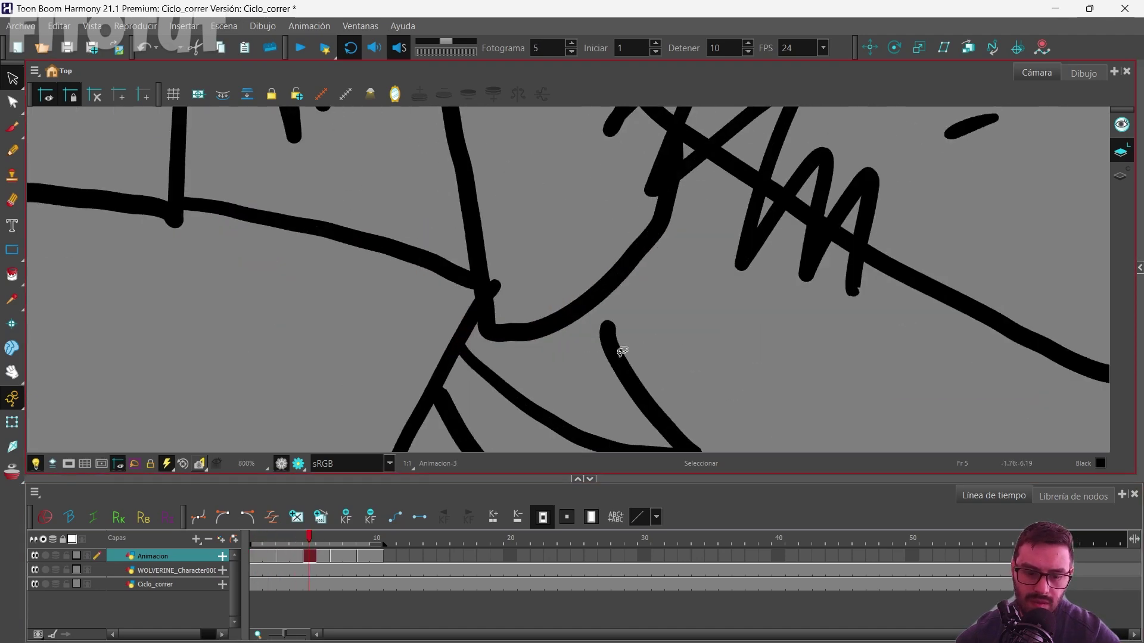
scroll(421, 277, up, 2)
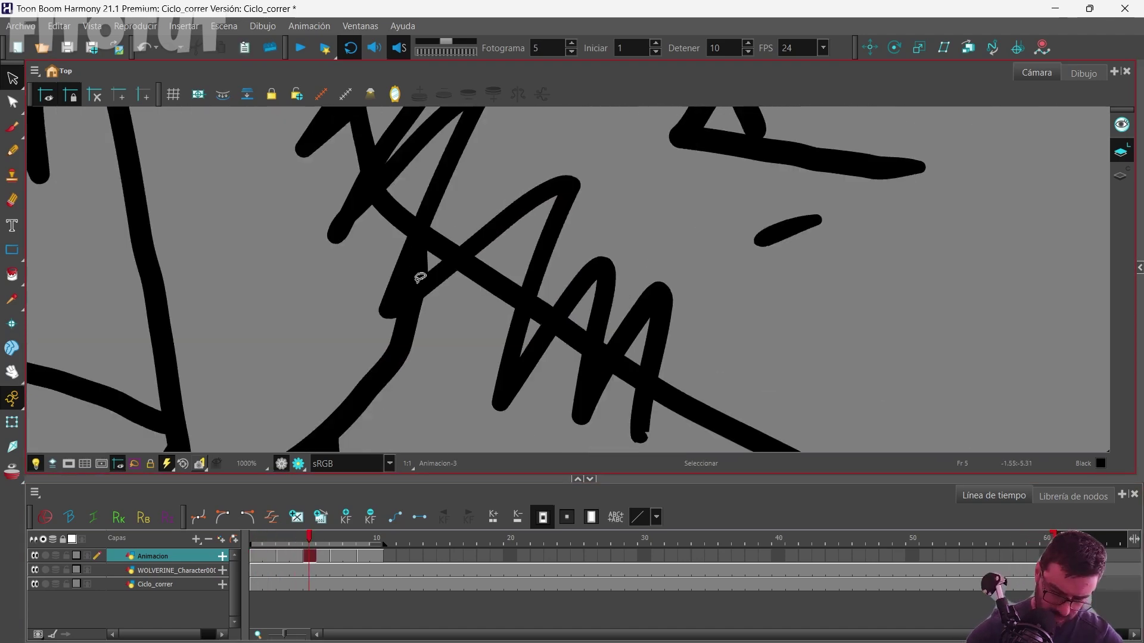
scroll(421, 278, down, 4)
Show the tool properties and switch to the Select tool on the frame 1 drawing.
key(alt+t)
mouse_move(421, 262)
mouse_down()
mouse_move(455, 339)
mouse_move(351, 262)
mouse_up()
scroll(475, 257, up, 4)
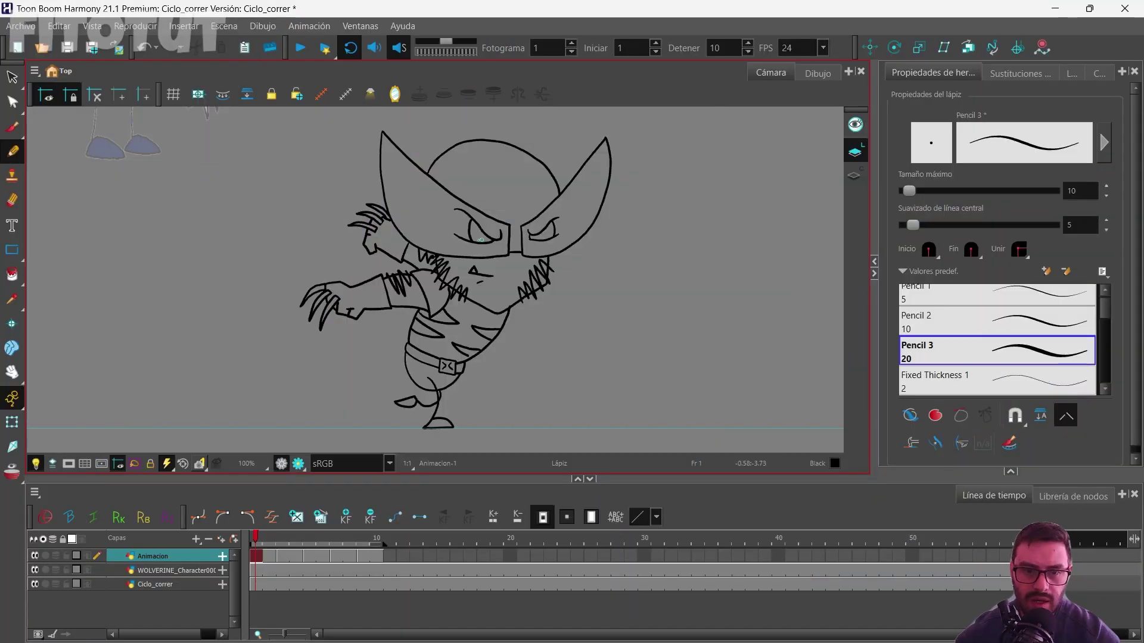
scroll(498, 294, down, 4)
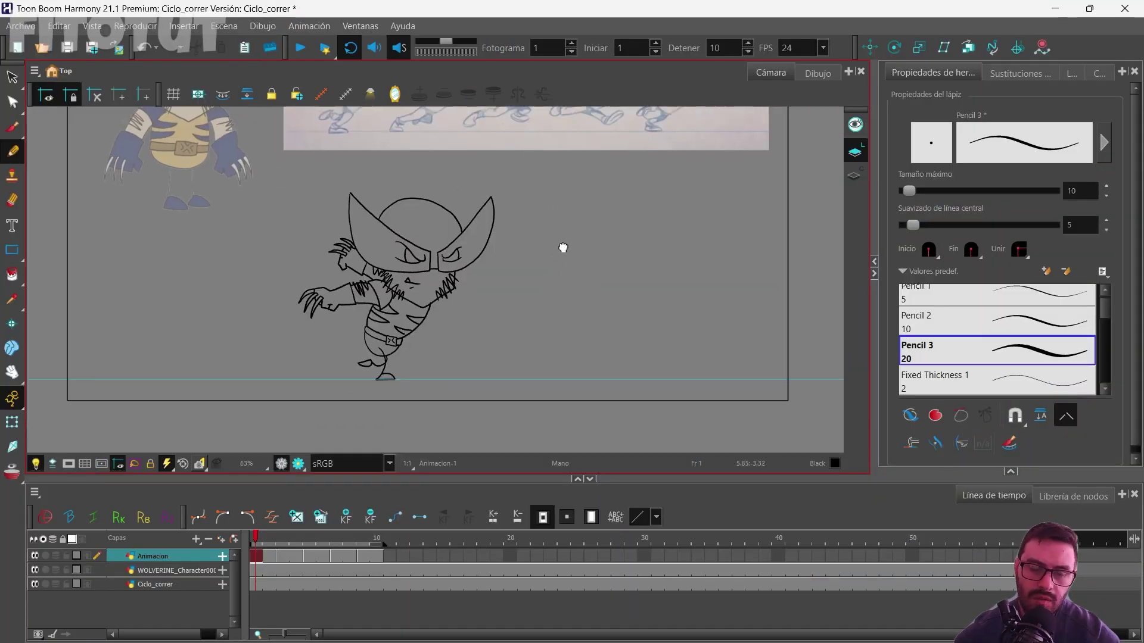
drag(561, 248, 582, 284)
key(alt+s)
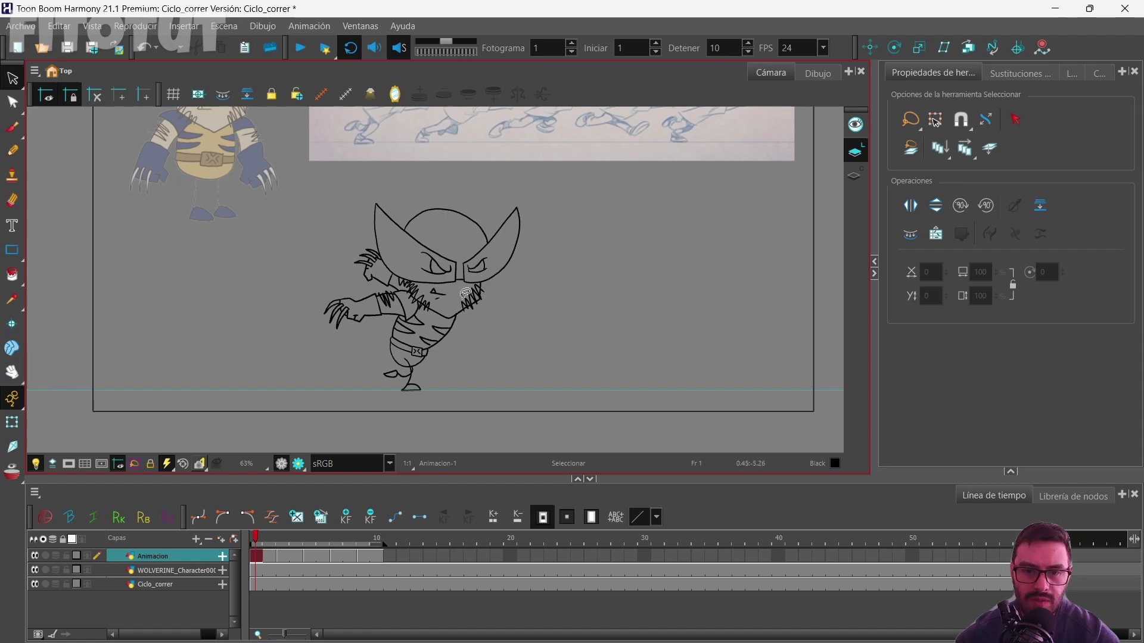
key(shift+m)
drag(595, 255, 600, 246)
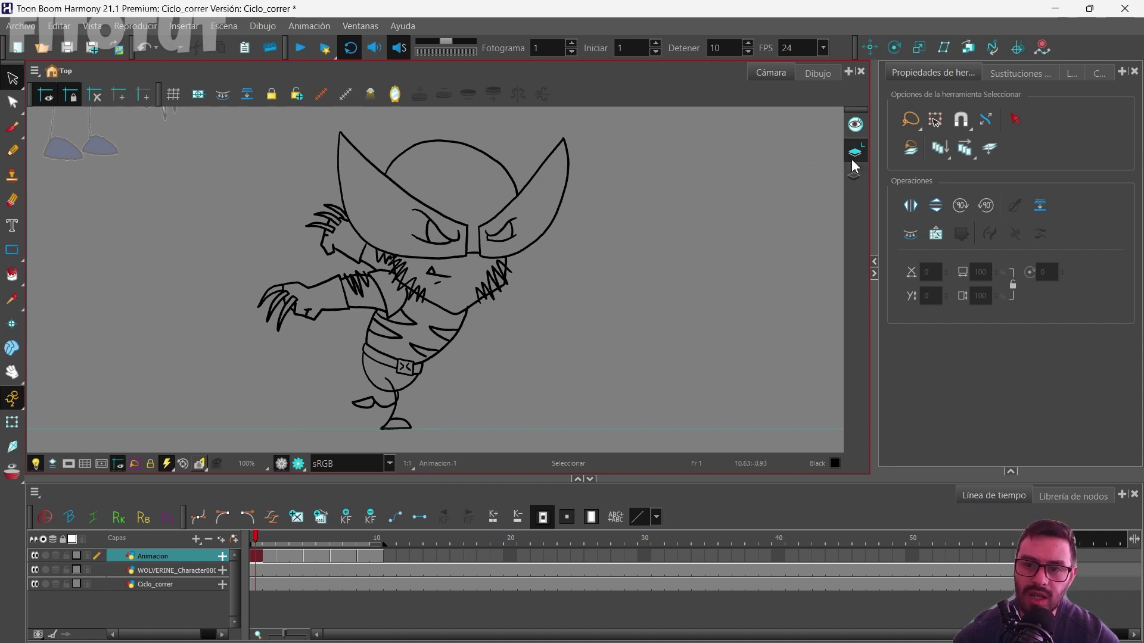
scroll(577, 266, down, 2)
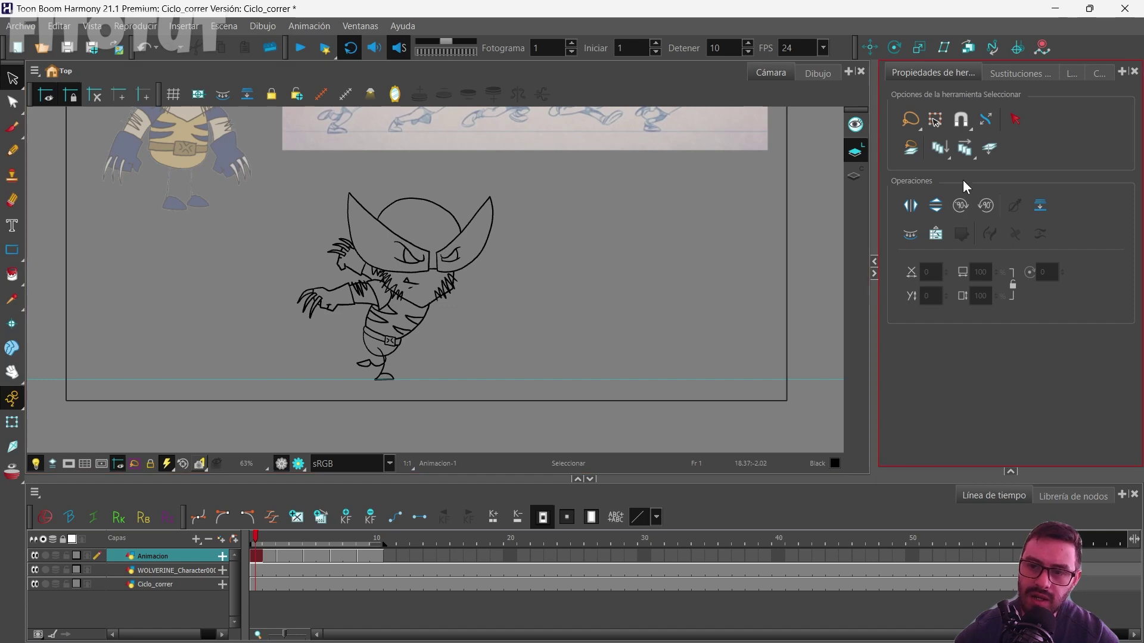
Select the strokes of all Animacion drawings at once with Apply to All Frames, then turn the option off and clear the selection.
click(968, 148)
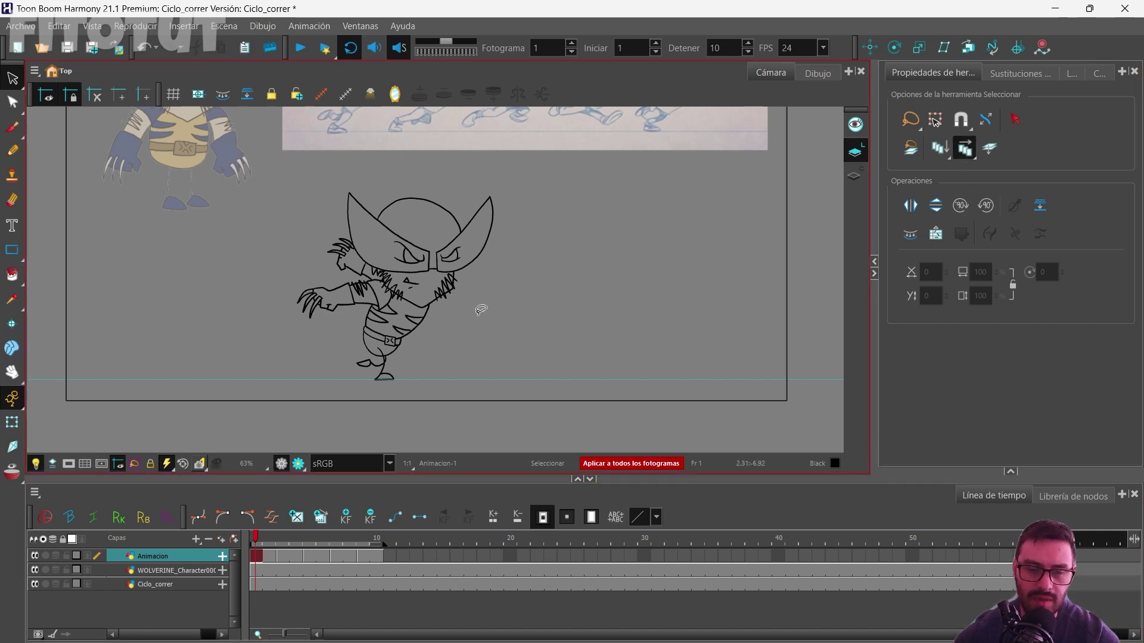
scroll(481, 309, down, 2)
mouse_move(344, 172)
mouse_down()
mouse_move(179, 444)
mouse_move(762, 280)
mouse_move(357, 182)
mouse_up()
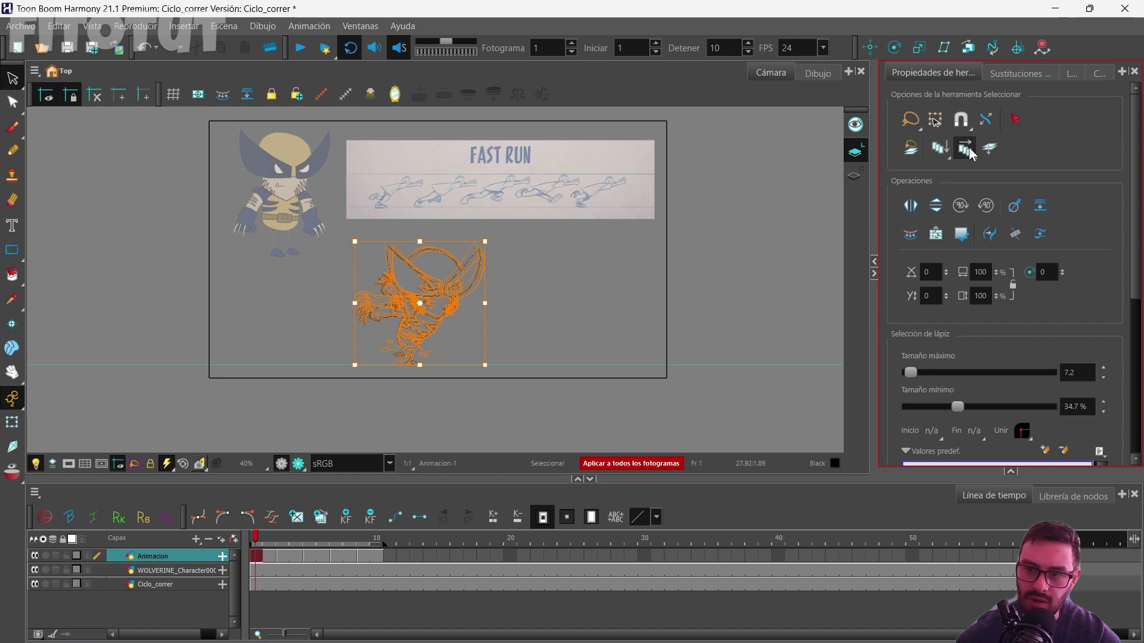
key(Escape)
scroll(448, 308, up, 3)
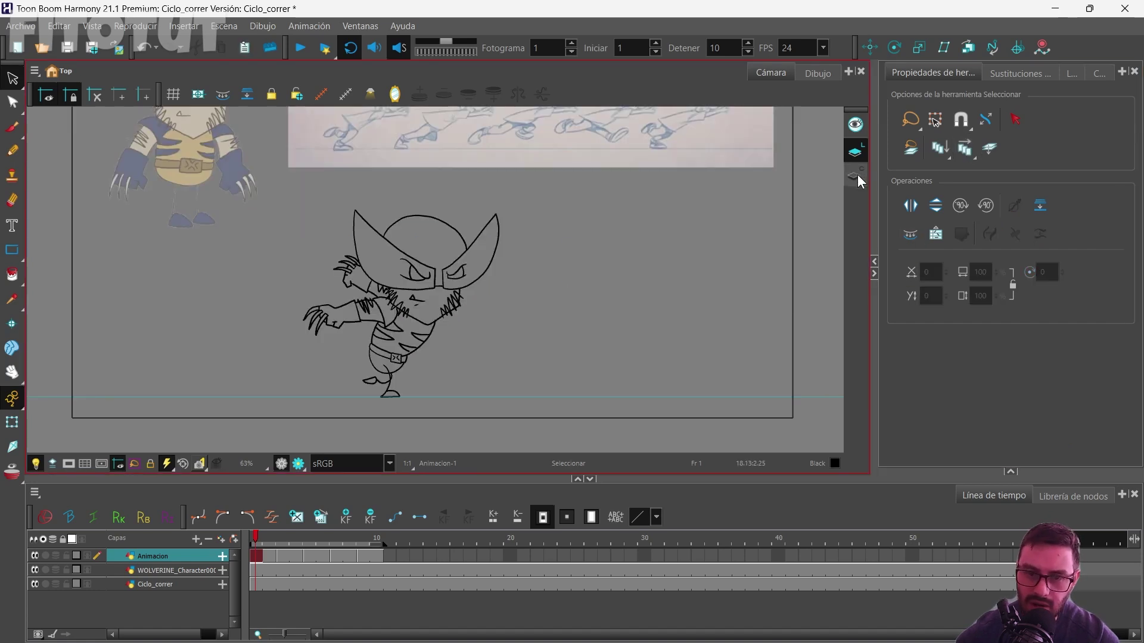
Switch the Animacion layer to its colour art and check the copied contours, finishing at frame 1.
click(856, 174)
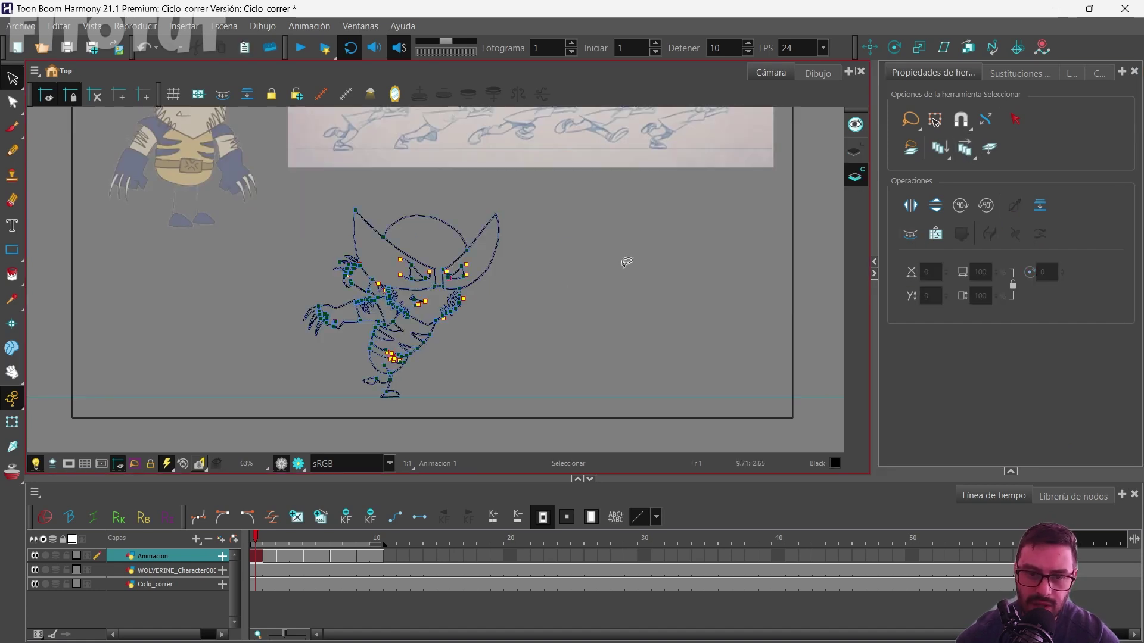
scroll(626, 255, up, 4)
drag(569, 266, 621, 222)
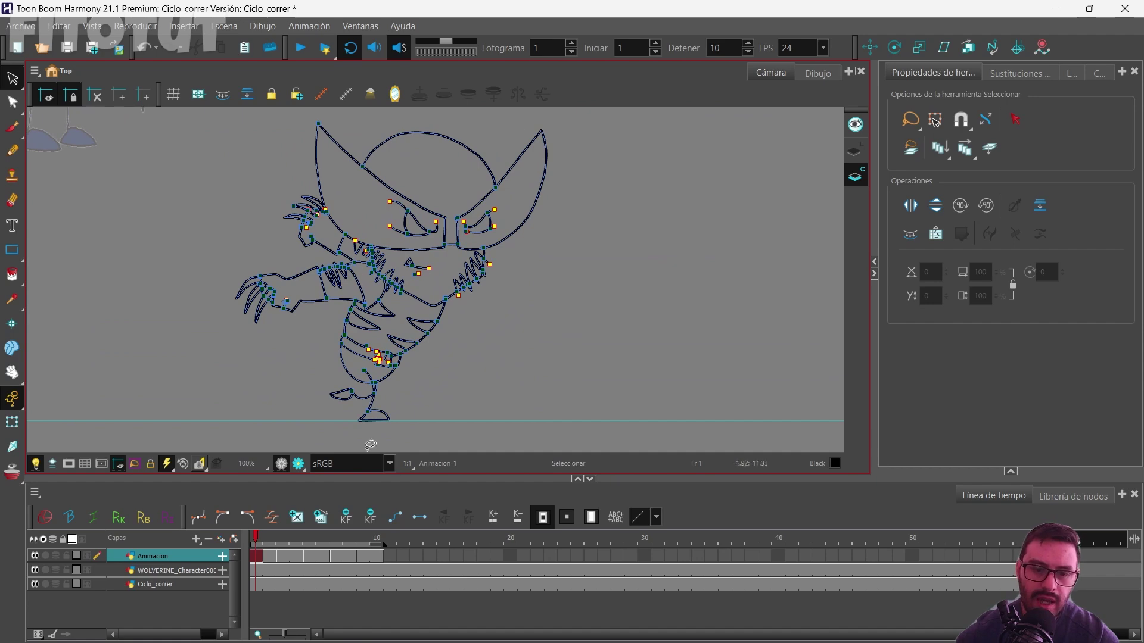
mouse_move(269, 539)
mouse_down()
mouse_move(378, 543)
mouse_move(255, 544)
mouse_up()
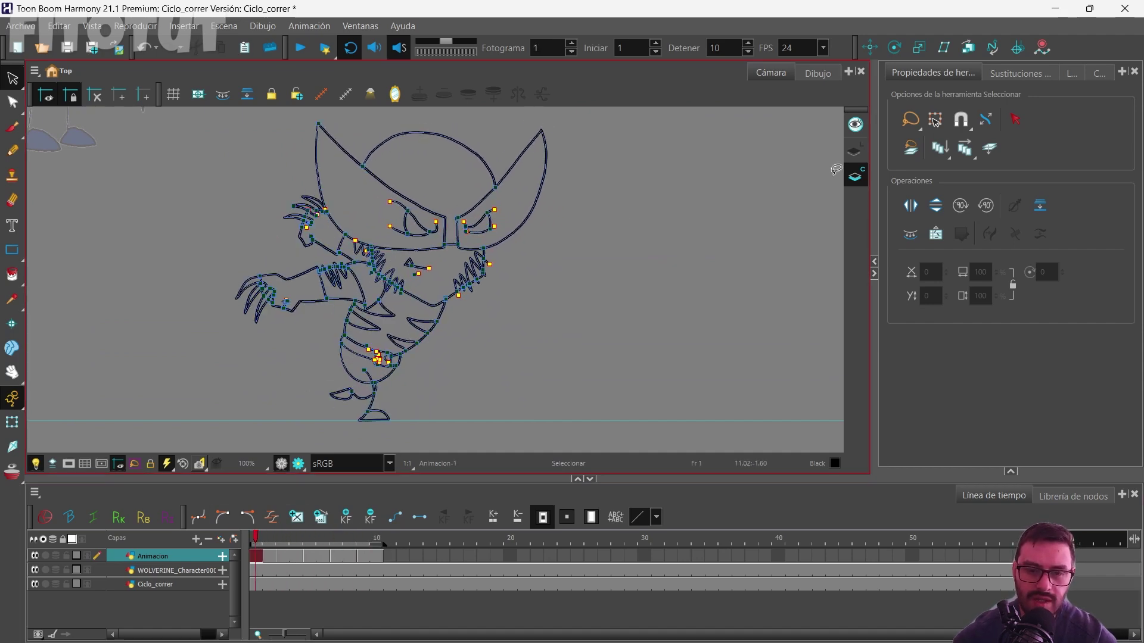
Create a scene palette of type Color named Wolverine.
click(1098, 73)
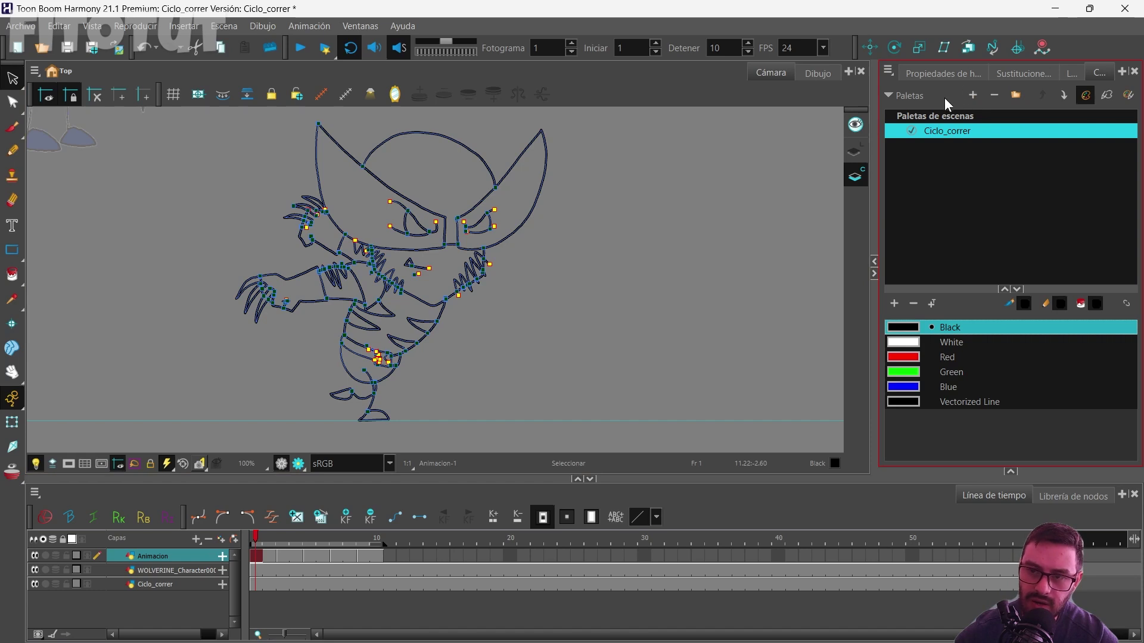
click(971, 97)
text(W)
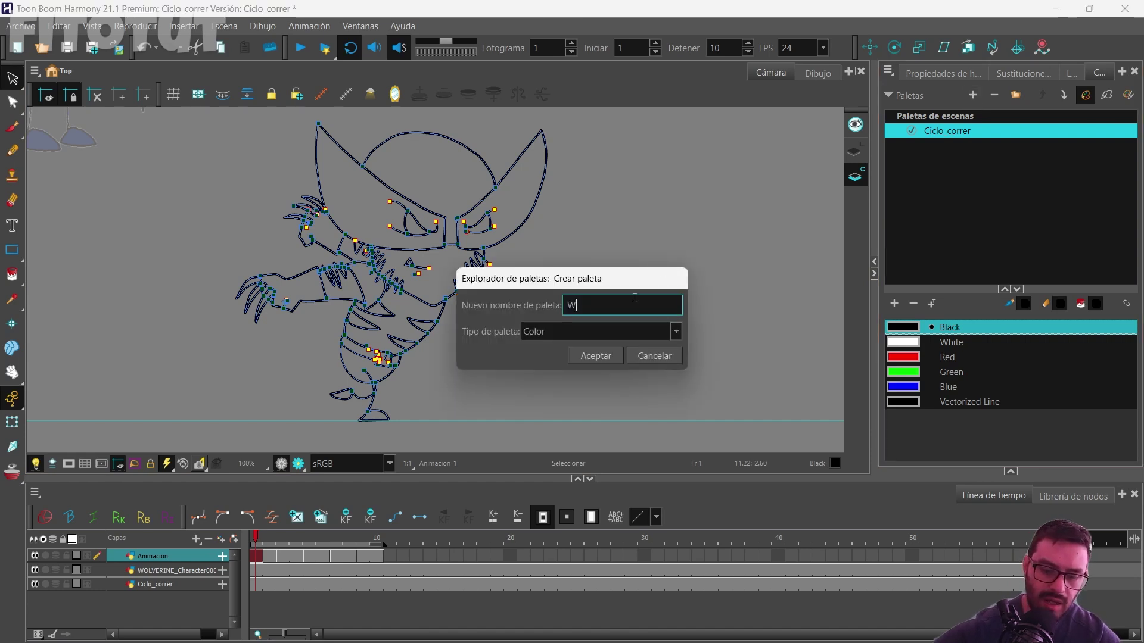
text(olverine)
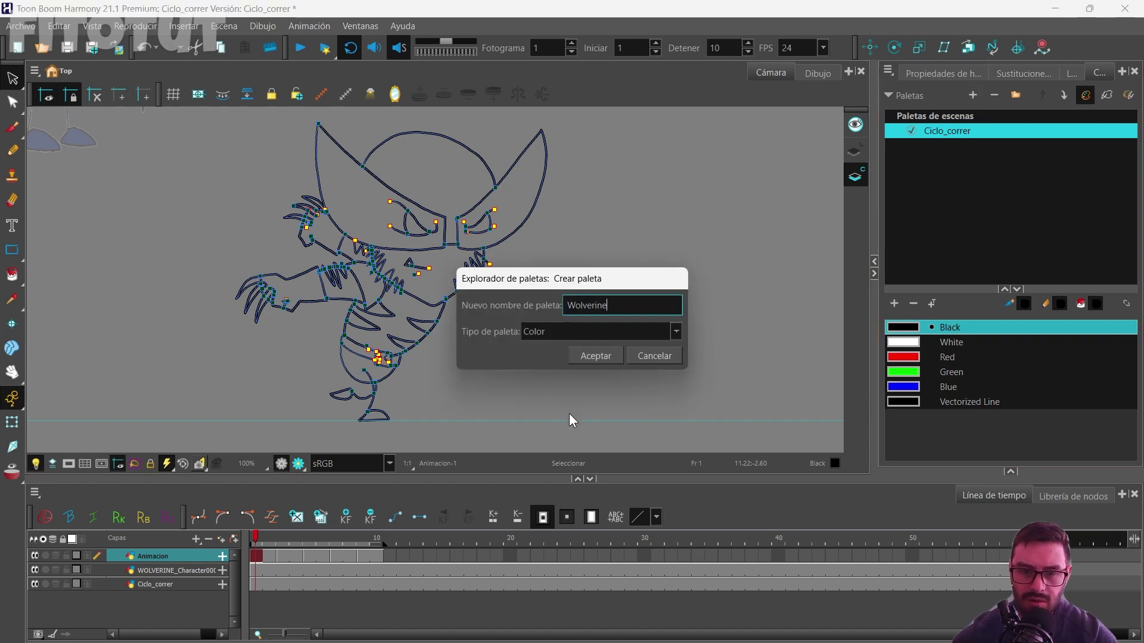
click(597, 357)
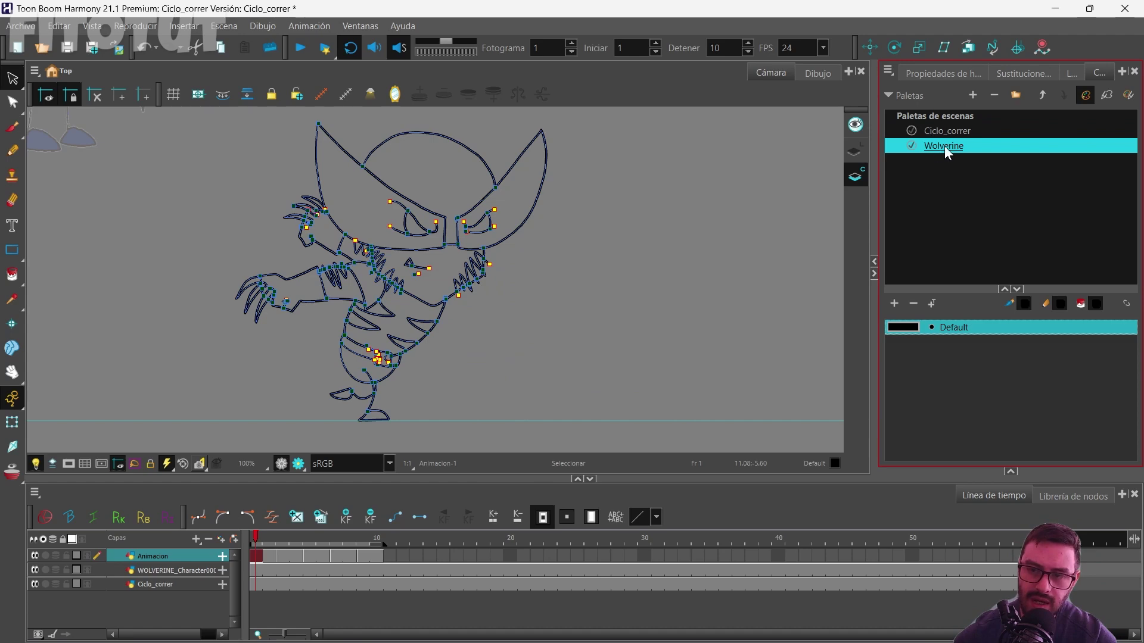
Turn off the light table to show the reference character in full colour, and open the Wolverine palette's Default colour for editing.
scroll(443, 280, down, 2)
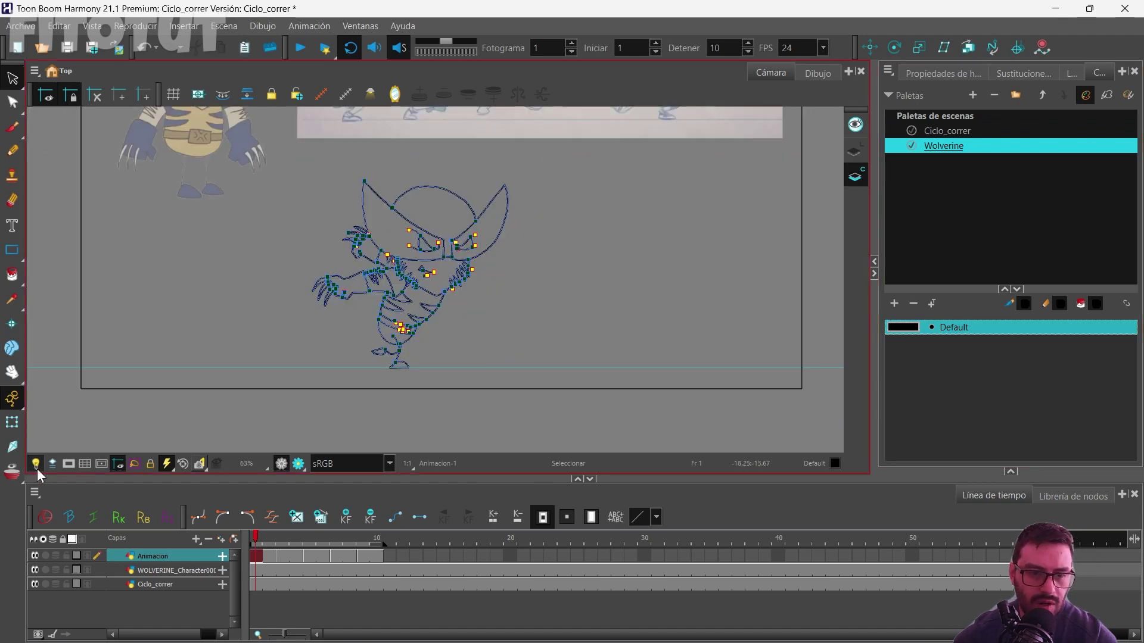
drag(285, 131, 329, 243)
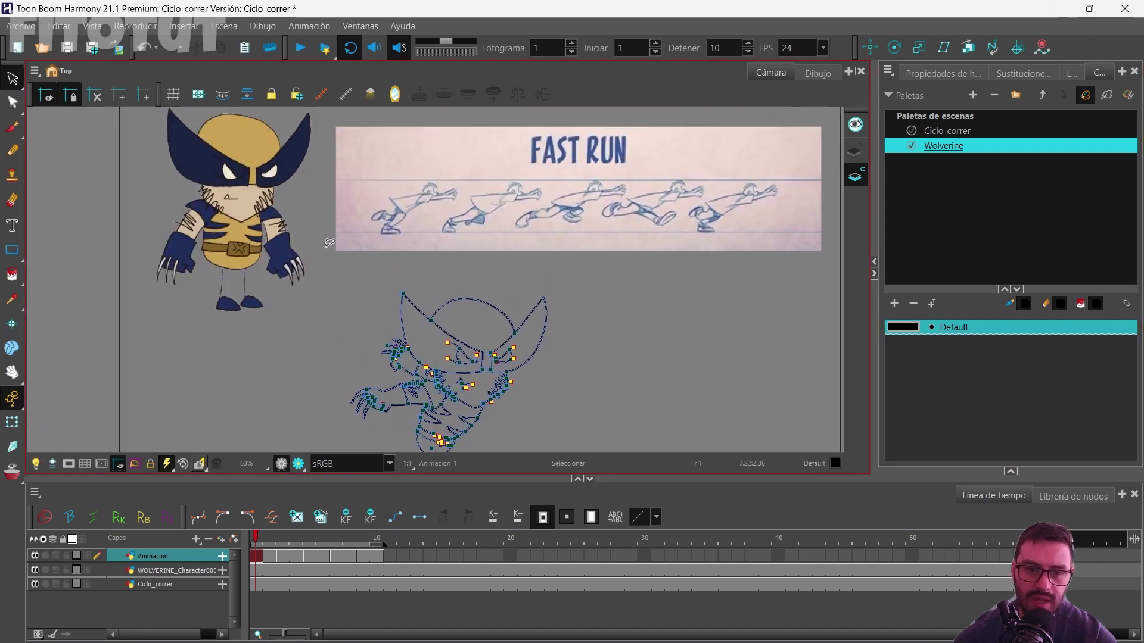
scroll(345, 202, up, 3)
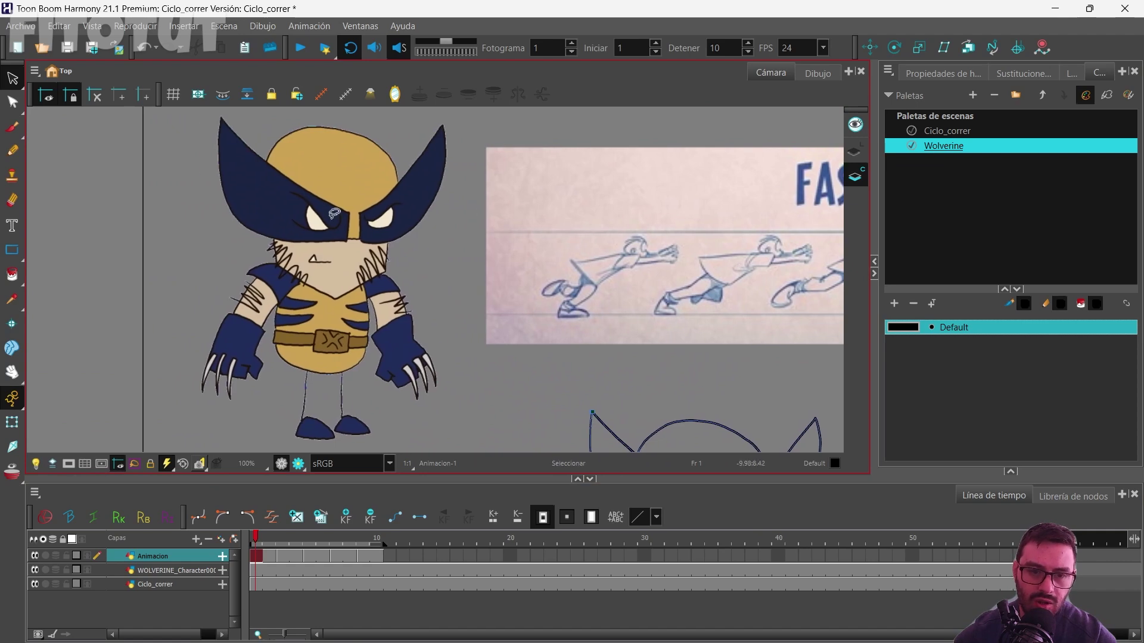
click(933, 381)
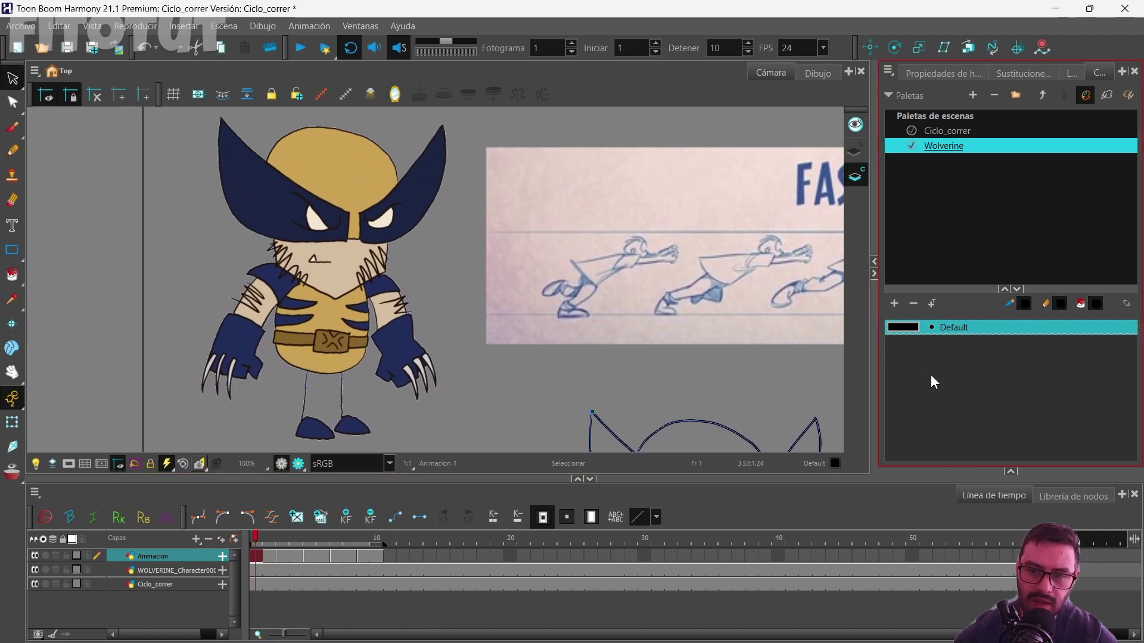
double_click(911, 327)
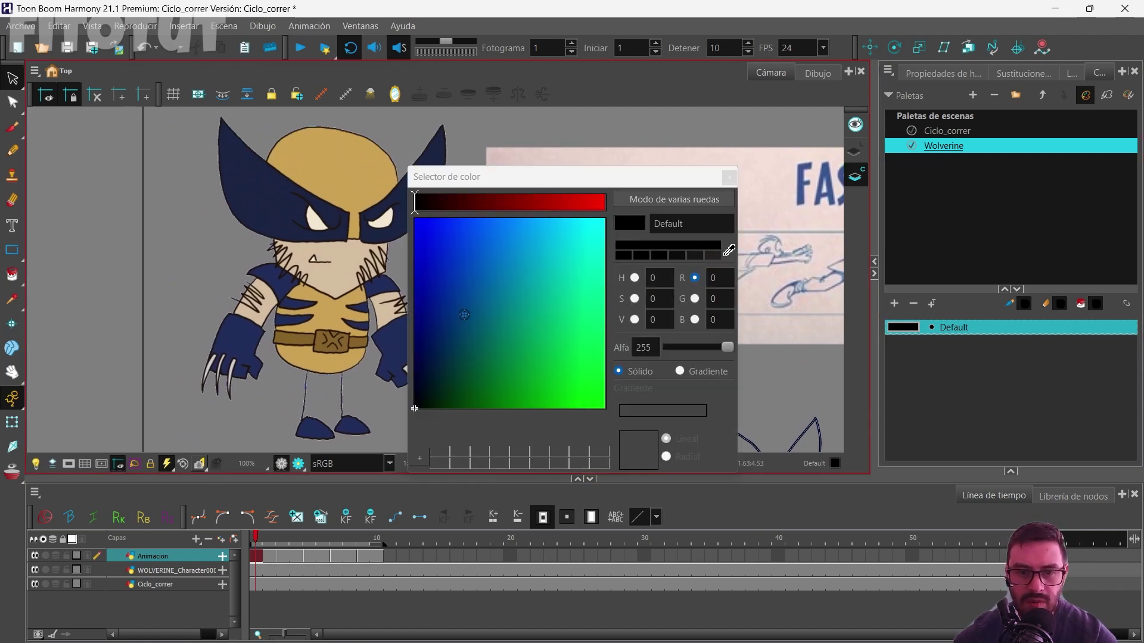
Try a green of RGB 0, 146, 82 for the Default colour and preview the hue and multi-wheel picker modes.
mouse_move(416, 205)
mouse_down()
mouse_move(592, 209)
mouse_move(399, 206)
mouse_up()
mouse_move(498, 354)
mouse_down()
mouse_move(574, 282)
mouse_move(488, 317)
mouse_move(522, 347)
mouse_up()
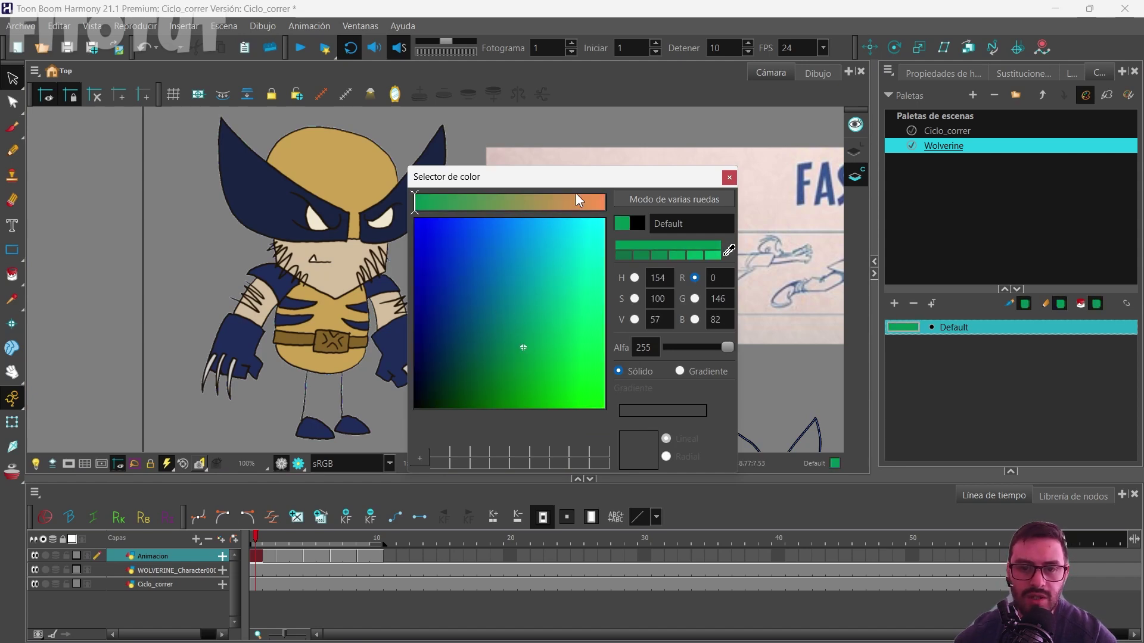
click(634, 278)
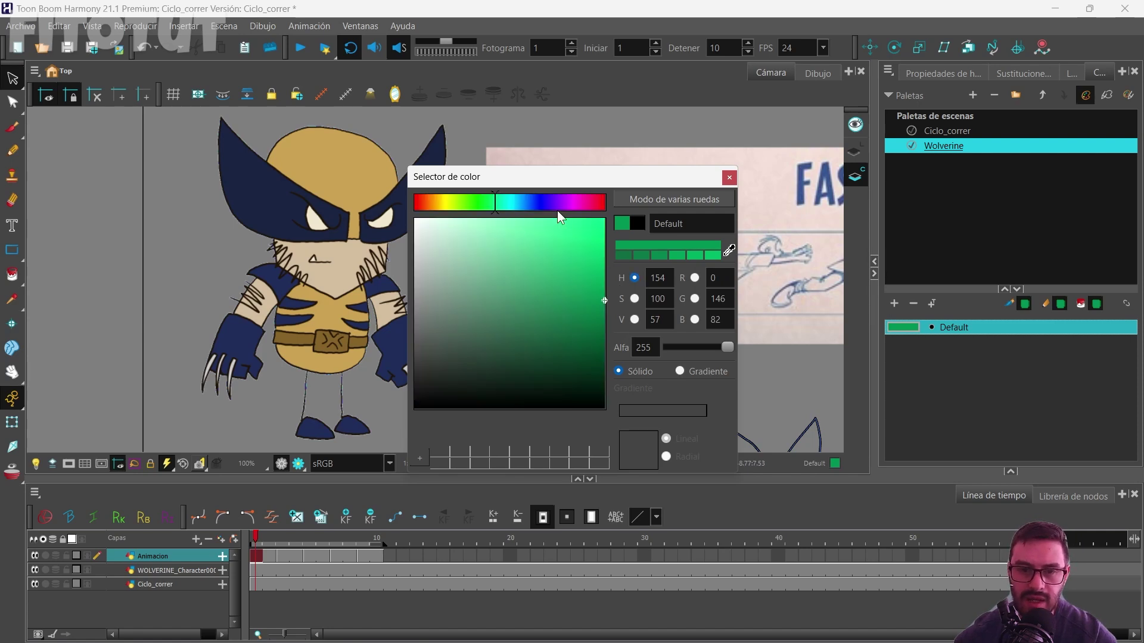
click(661, 201)
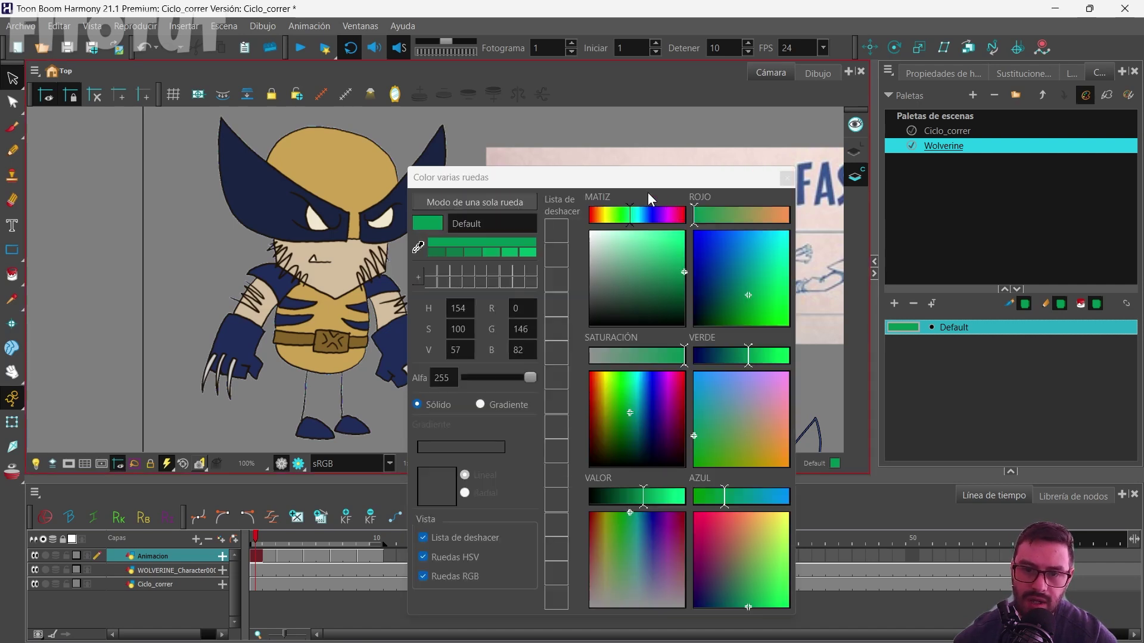
click(504, 205)
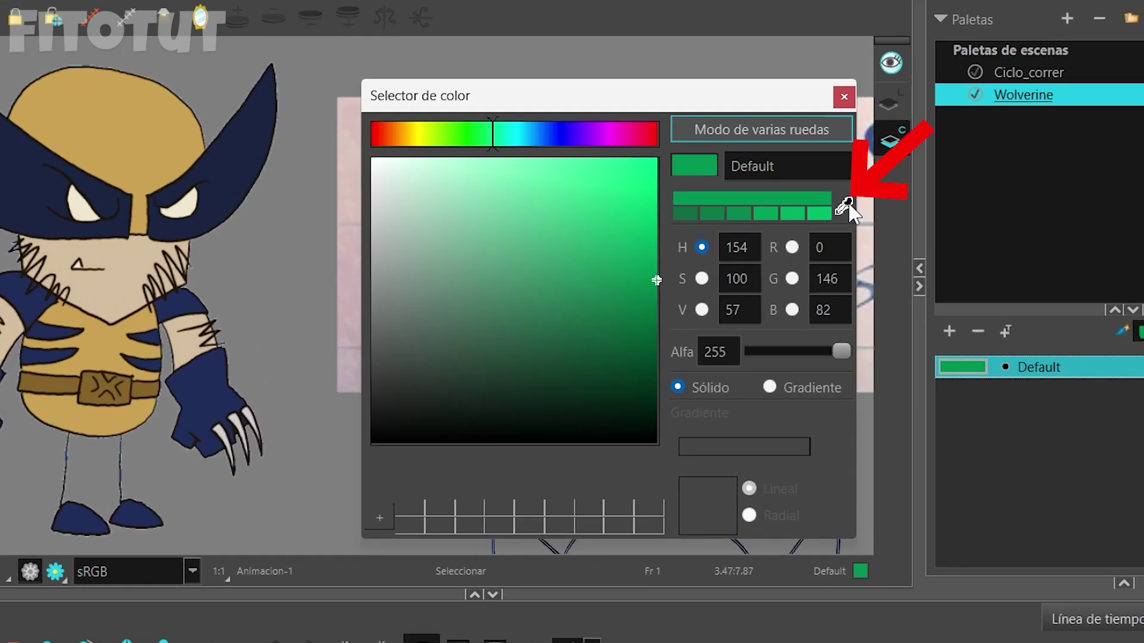
Sample the mask's yellow, RGB 203, 162, 83, from the reference character for the Default colour and rename it Amarillo.
click(844, 206)
click(125, 123)
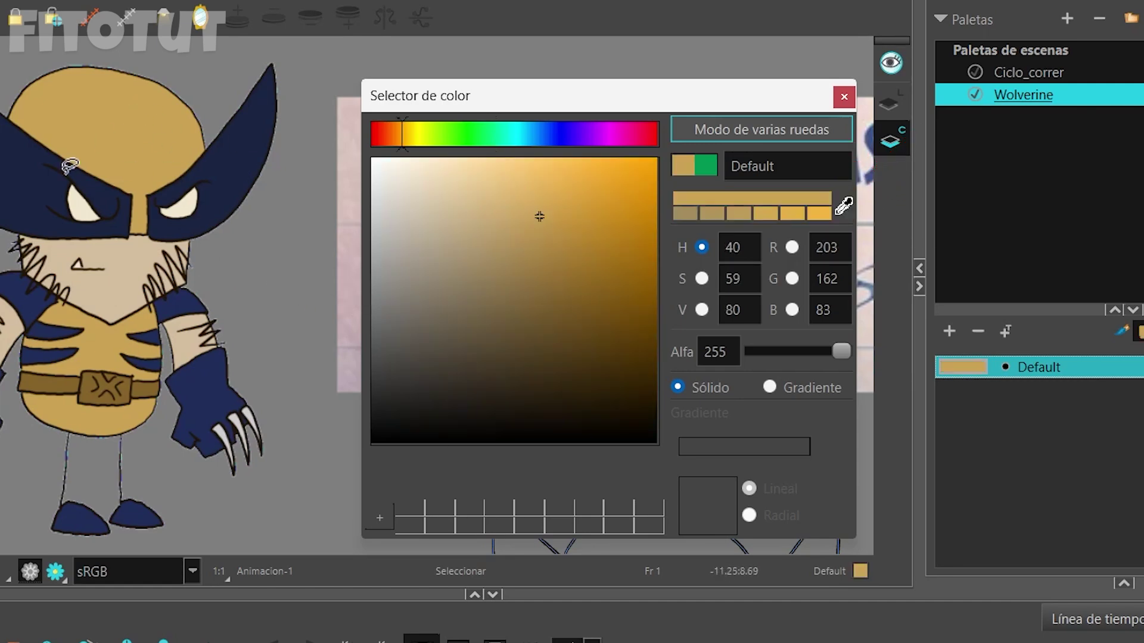
double_click(782, 169)
text(Am ara)
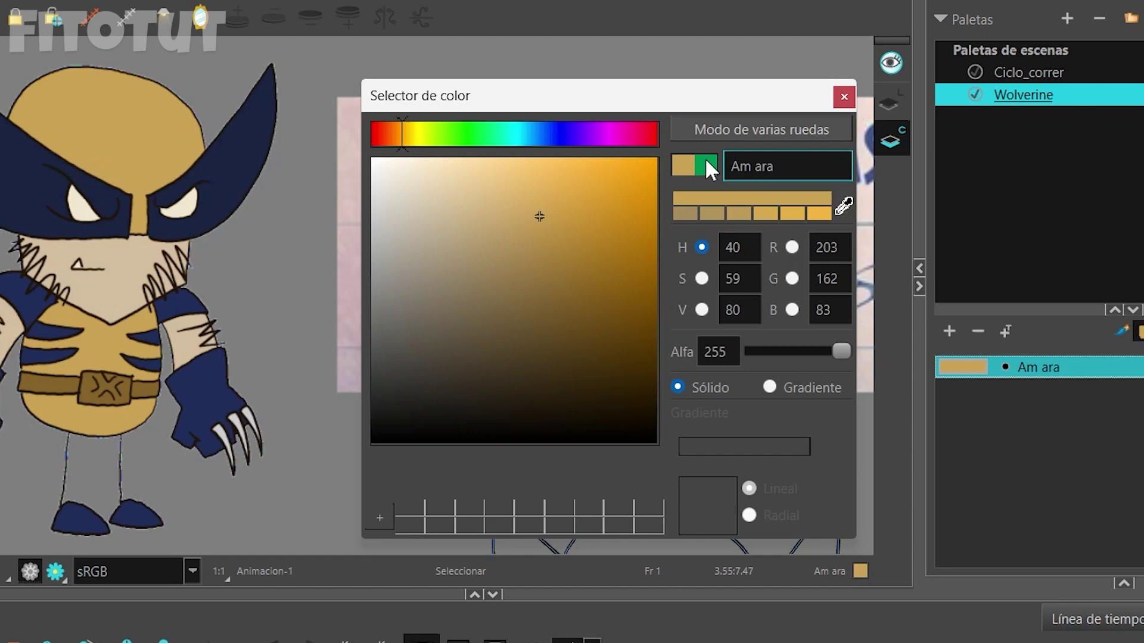
text(illo)
Add a colour named Vicera with the mask's dark navy, RGB 25, 36, 66, sampled from the reference character.
click(948, 332)
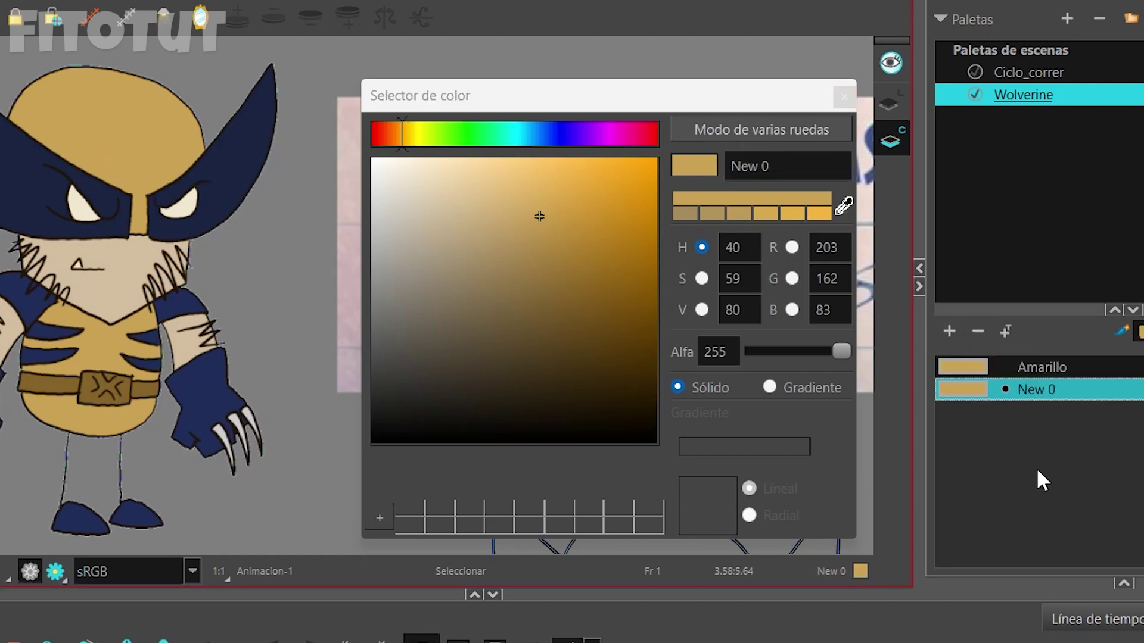
click(845, 209)
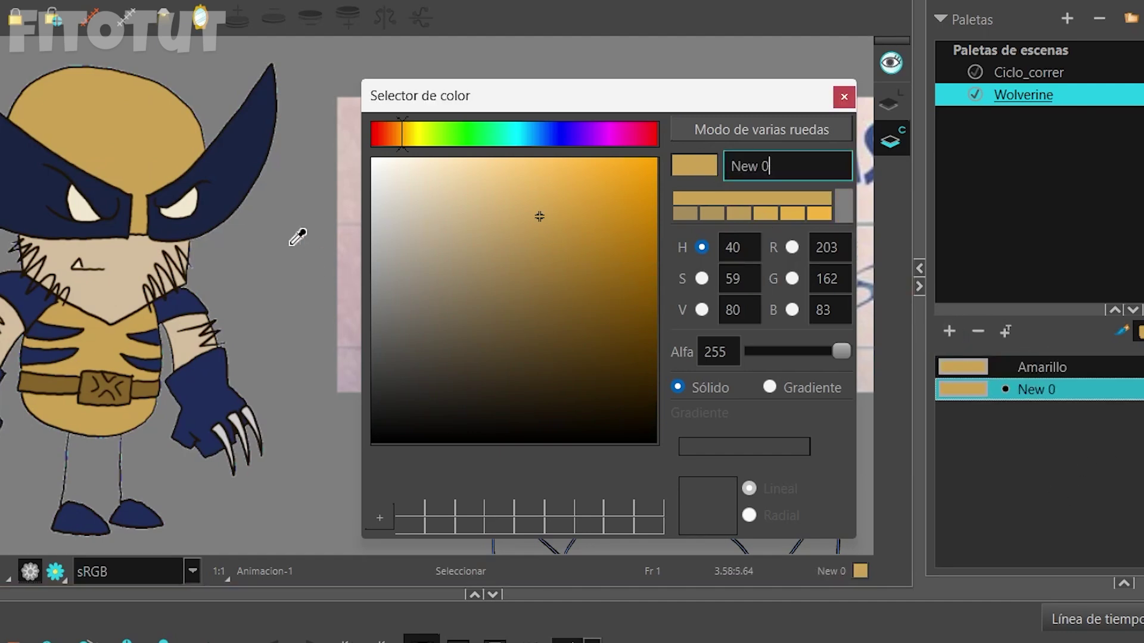
click(247, 169)
key(ctrl+a)
text(Vicera)
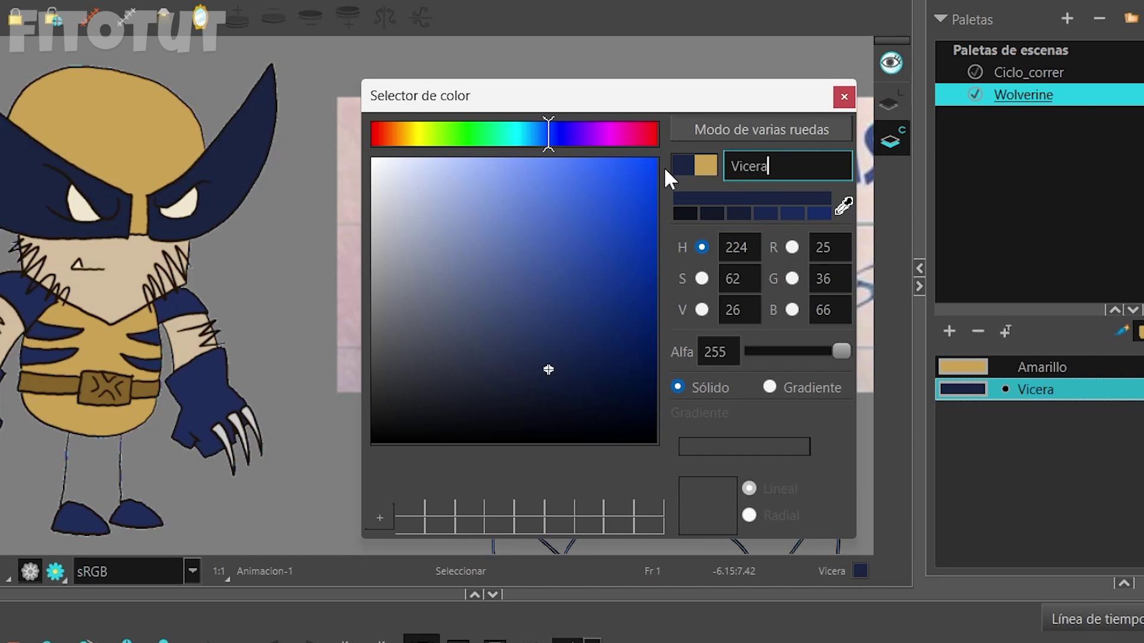
Add a colour named Piel with the face's skin tone, RGB 212, 190, 158, sampled from the reference character.
click(949, 331)
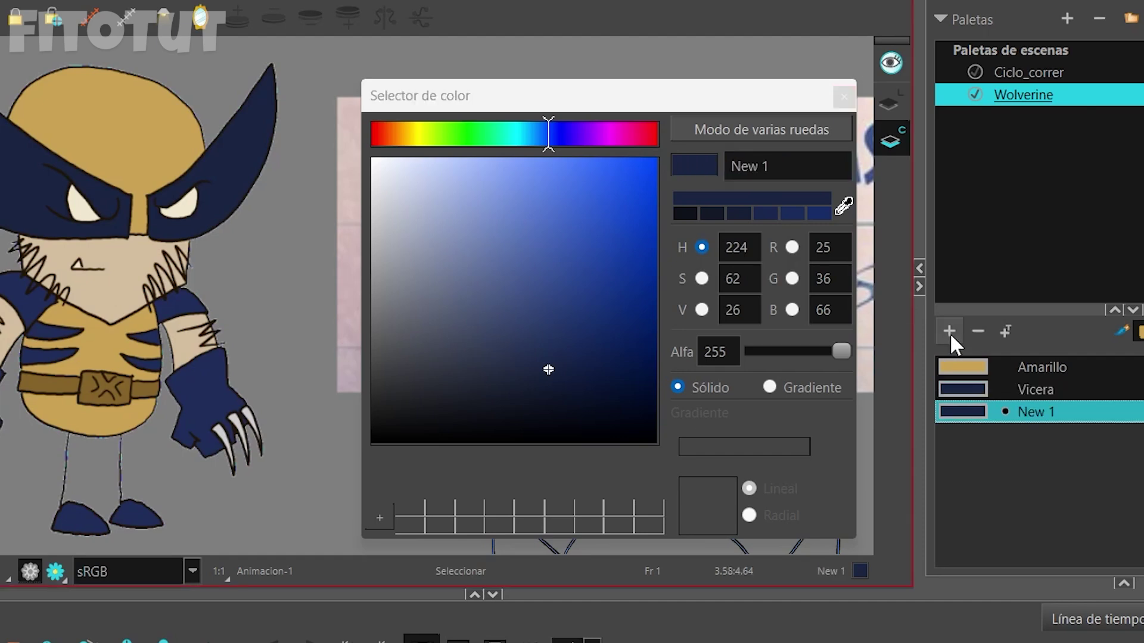
click(138, 259)
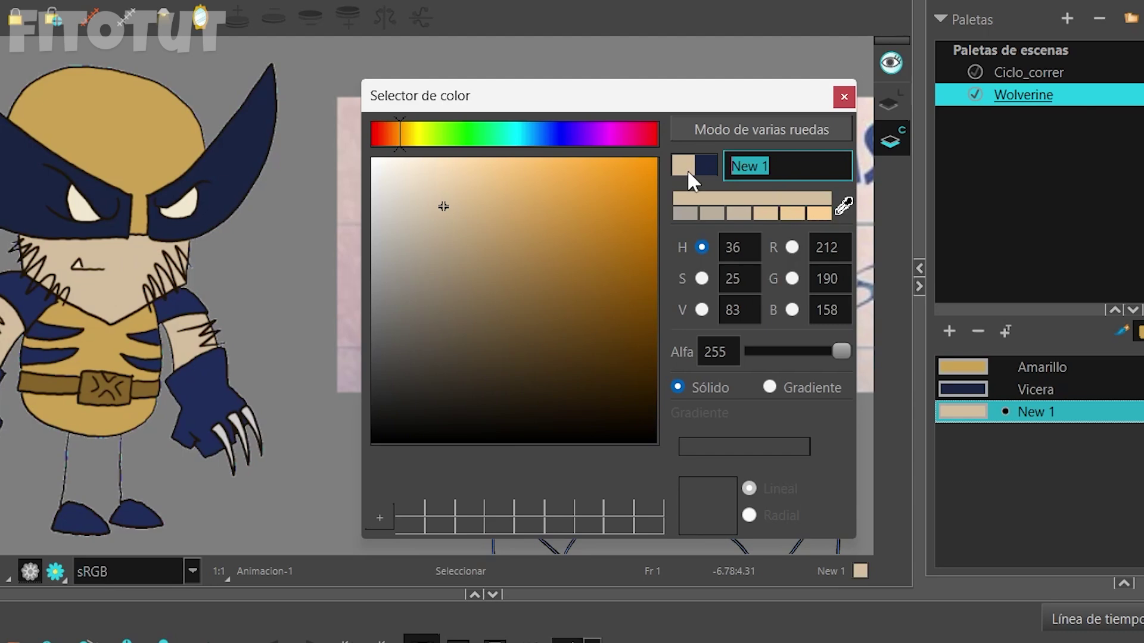
text(Piel)
Add a colour named Azul with the costume's blue, RGB 31, 45, 90, sampled from the reference character.
click(687, 169)
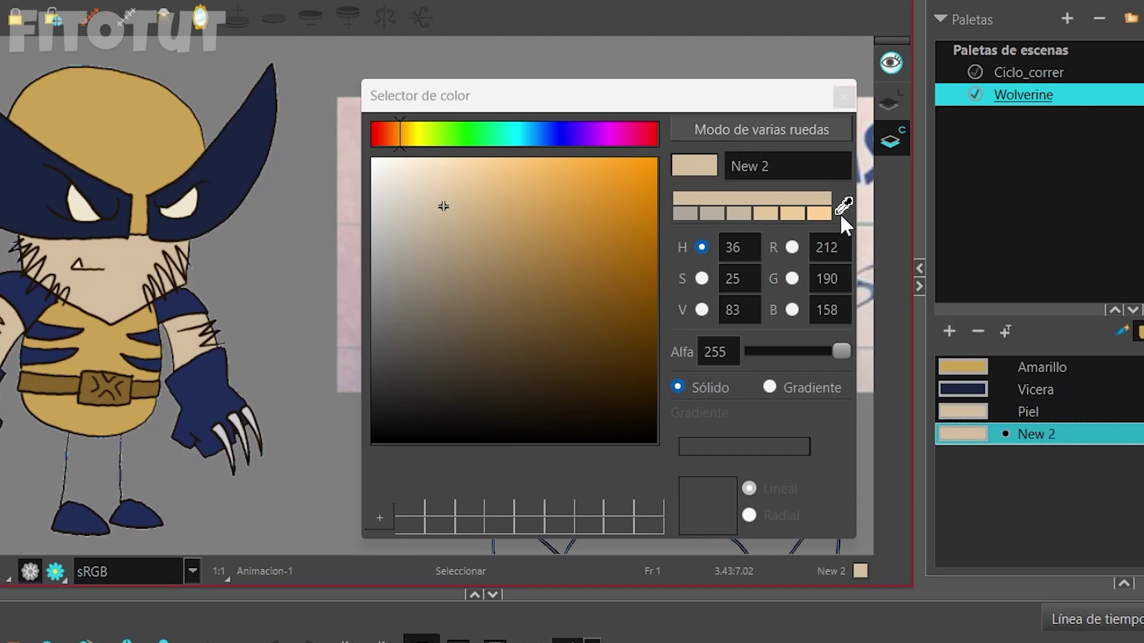
click(843, 205)
text(Azul)
Add the belt's brown as Correa and the claws' light grey as Garras, sampled from the reference, and close the colour picker.
click(694, 173)
text(Co)
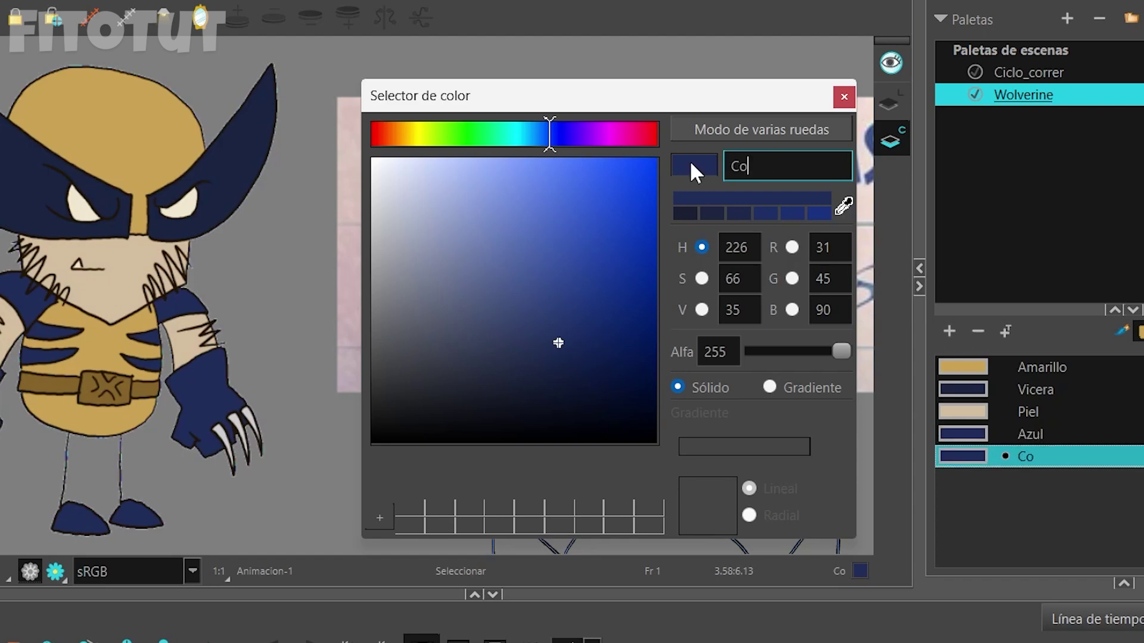
text(rrea)
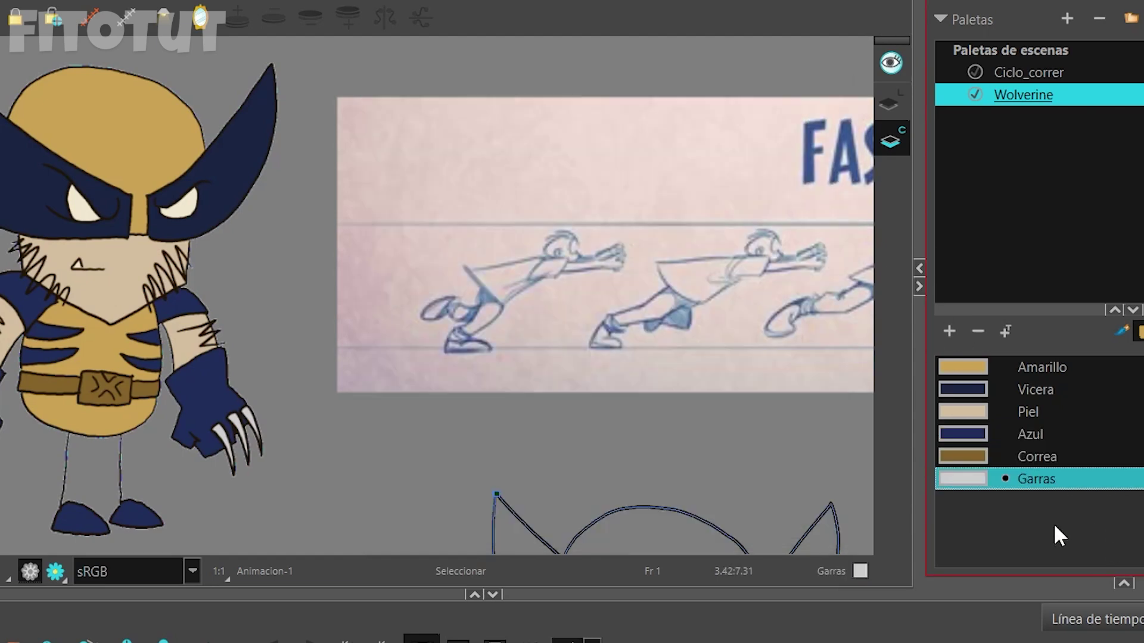
click(1060, 533)
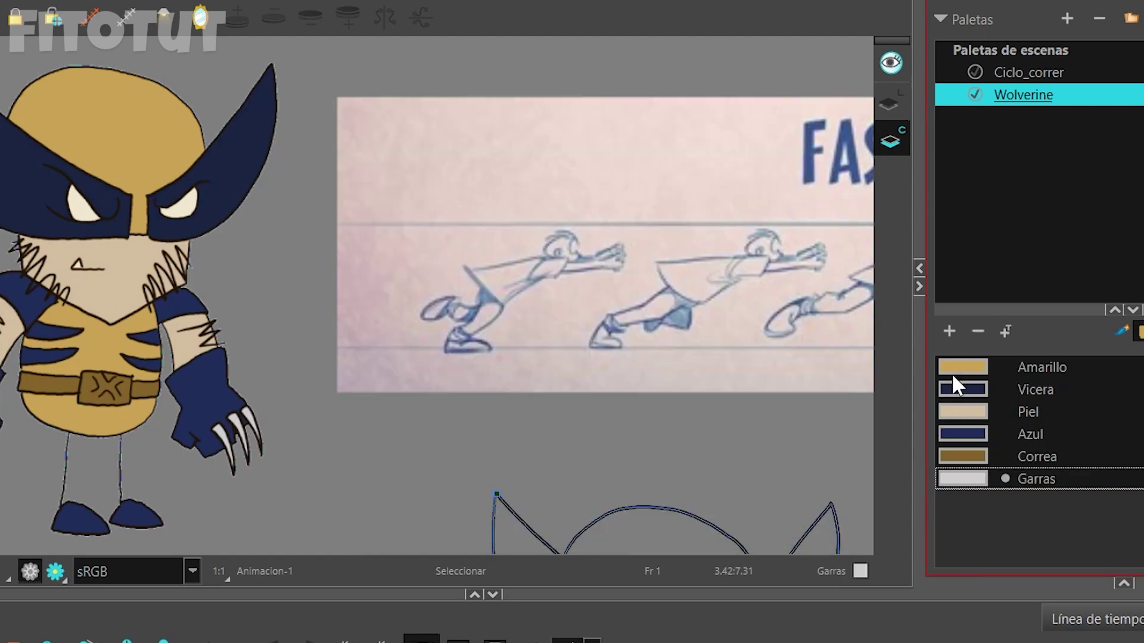
Collapse the timeline to enlarge the view of the frame 1 drawing, keep its colour art active, and shorten the palette list.
scroll(455, 184, down, 3)
scroll(745, 445, up, 2)
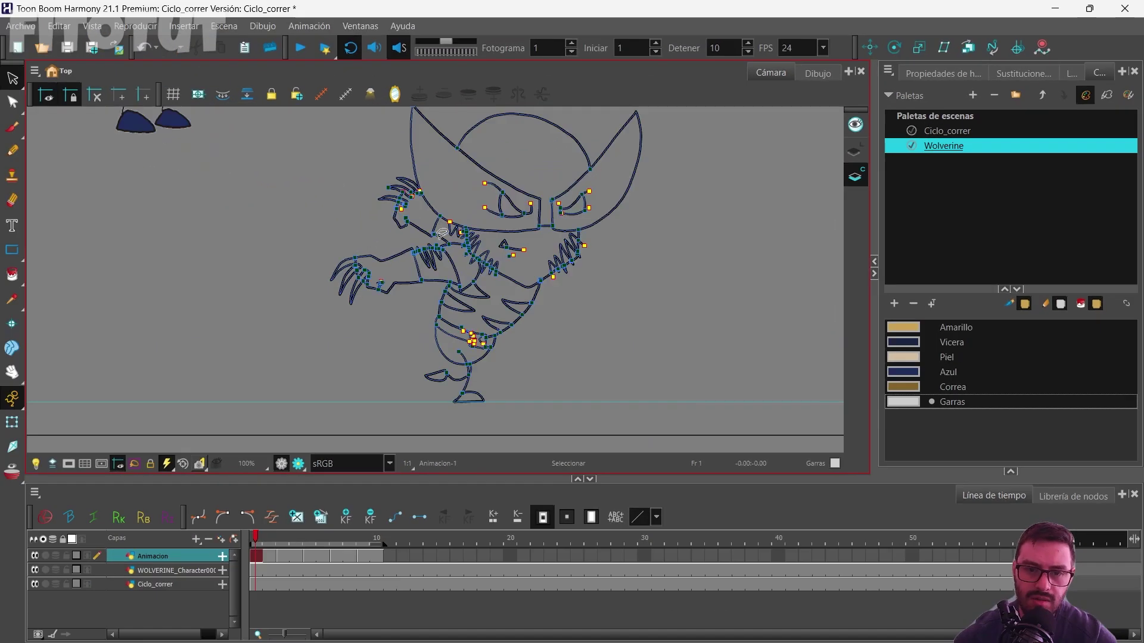
scroll(442, 233, up, 1)
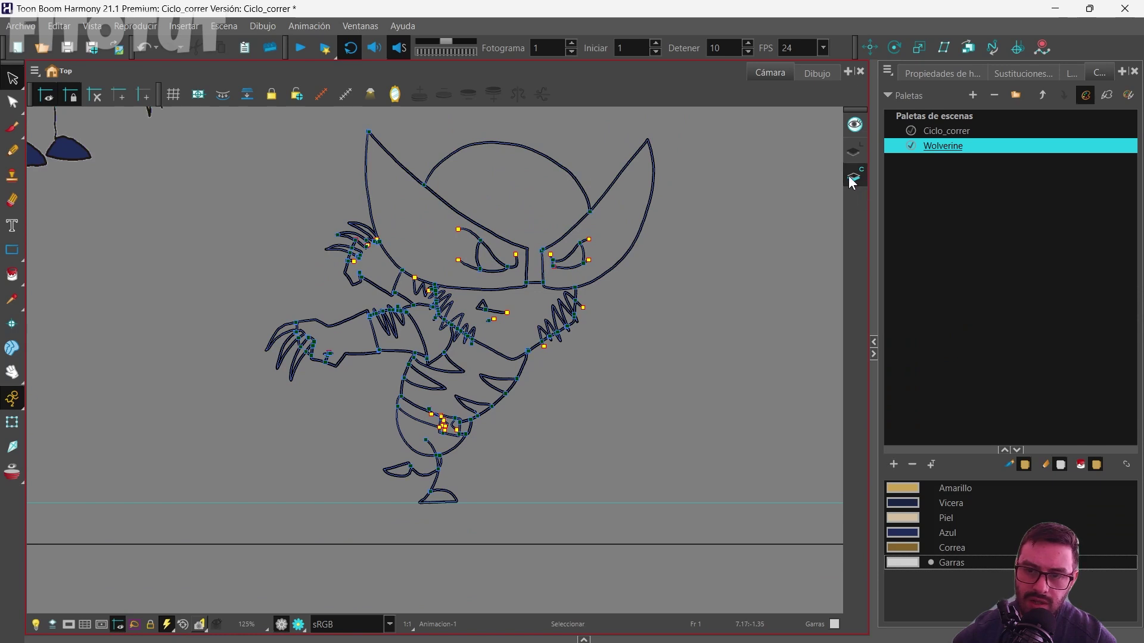
click(847, 179)
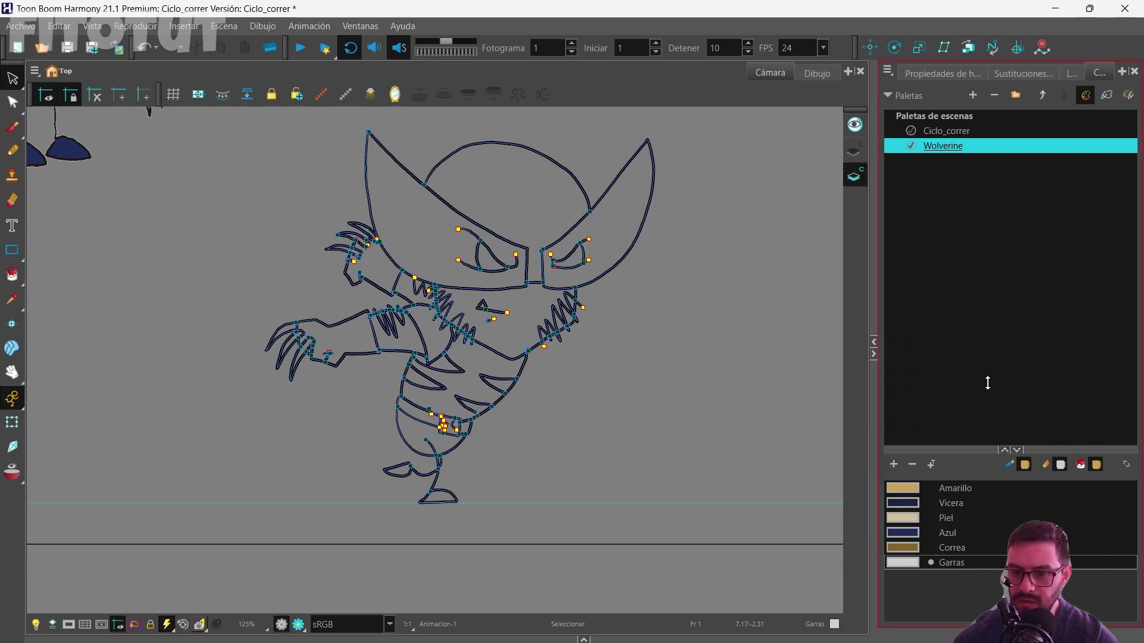
drag(987, 383, 988, 215)
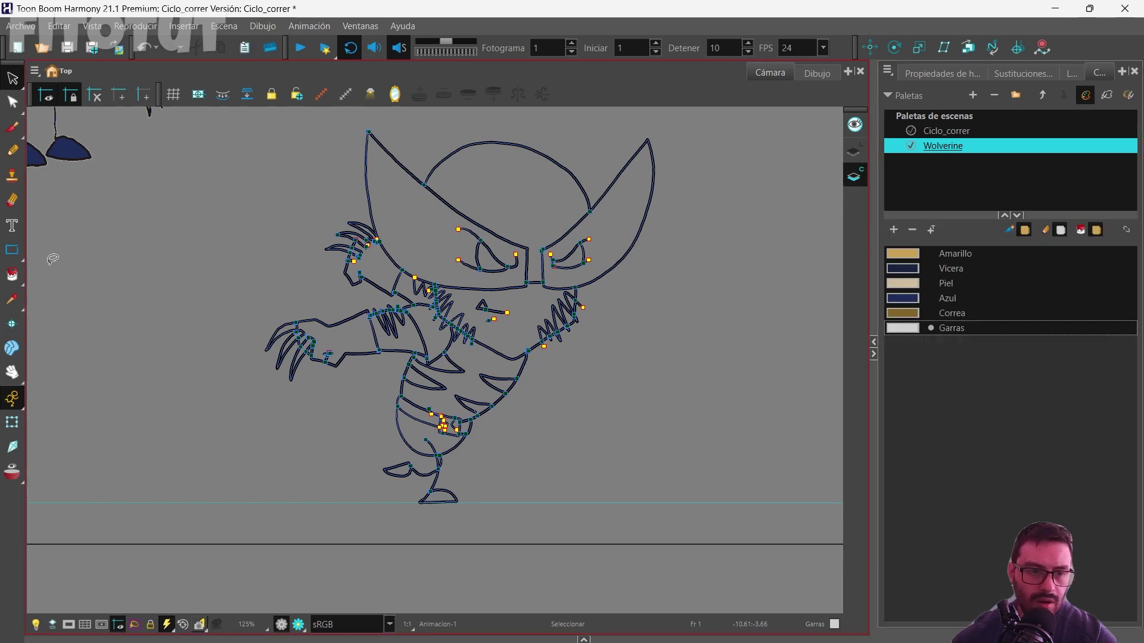
Try filling the helmet's crown with Amarillo and the left mask wing with Piel using the Paint tool, and undo the fills.
click(24, 275)
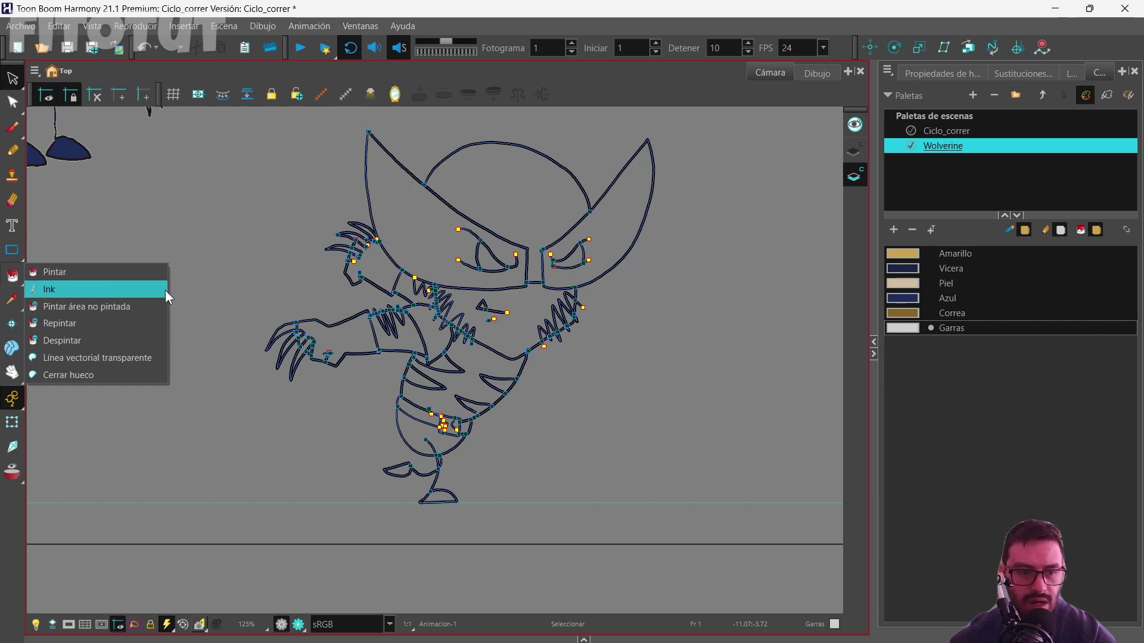
click(77, 306)
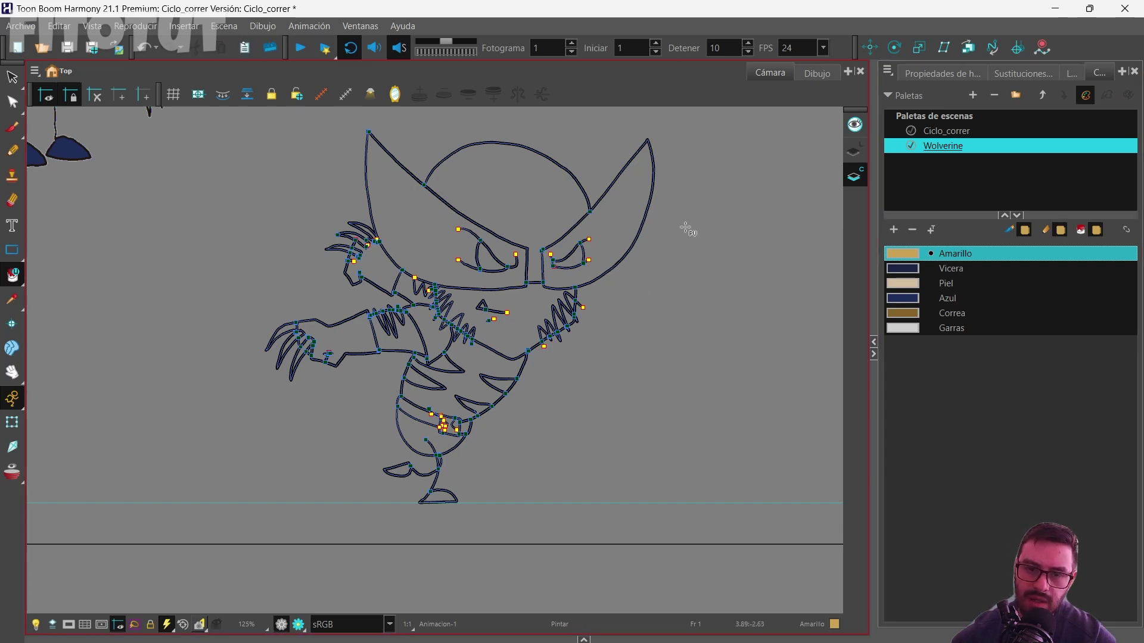
click(517, 206)
click(953, 284)
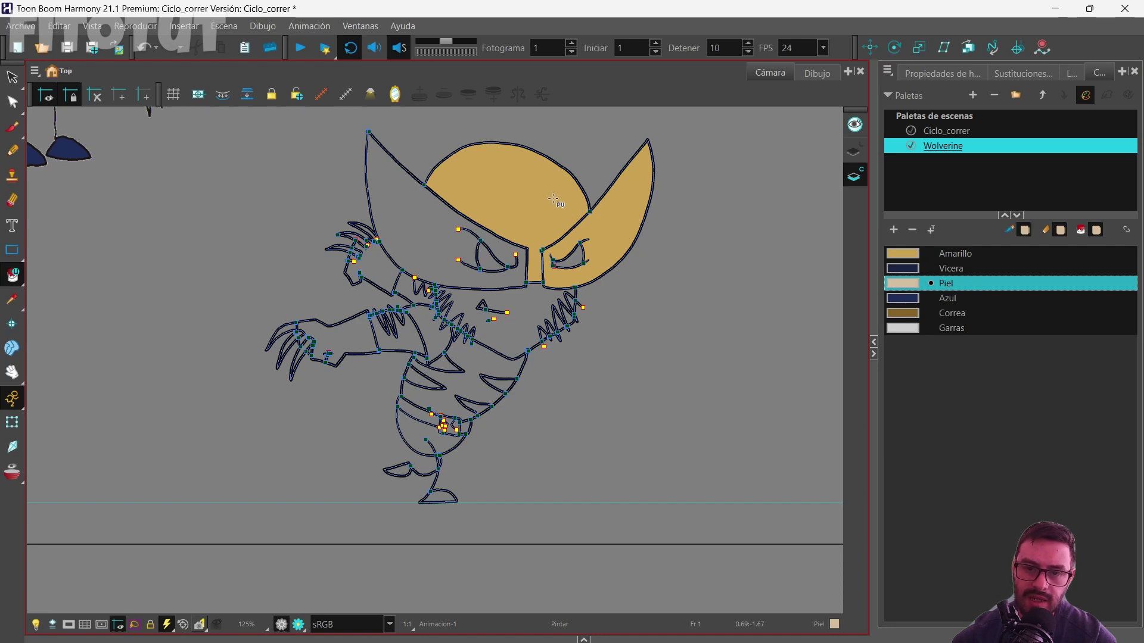
click(423, 242)
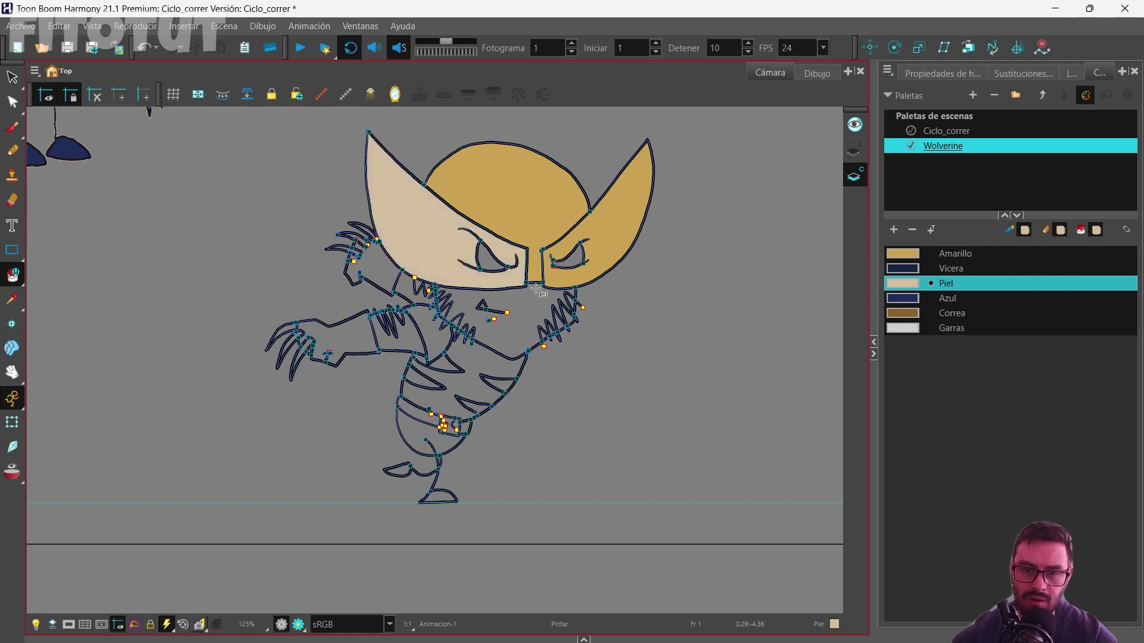
key(ctrl+z)
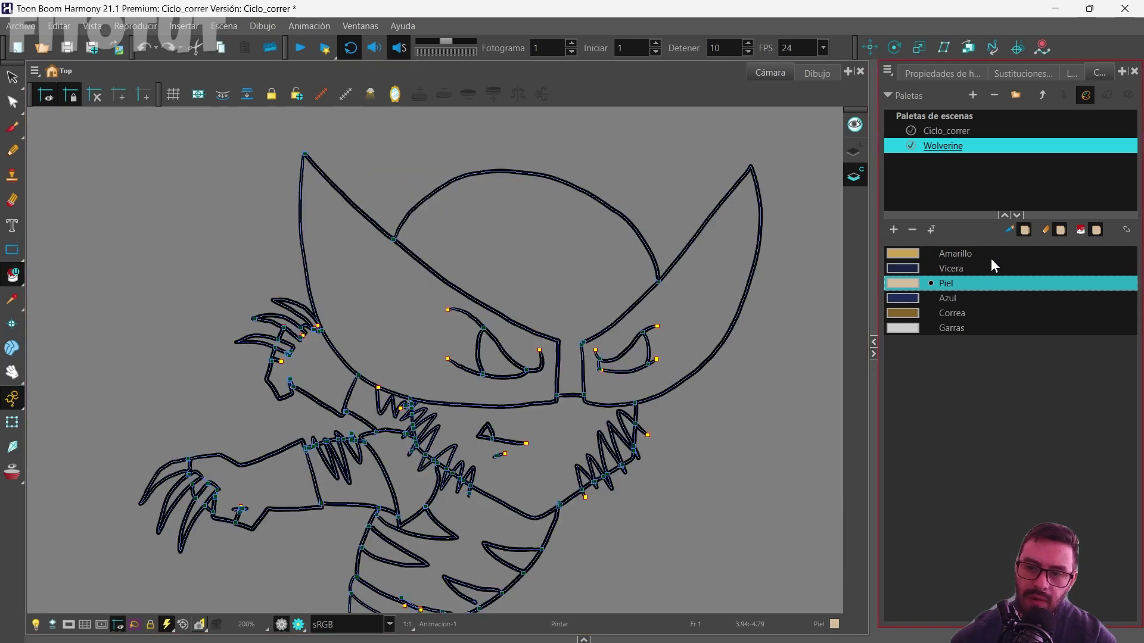
click(955, 253)
click(649, 276)
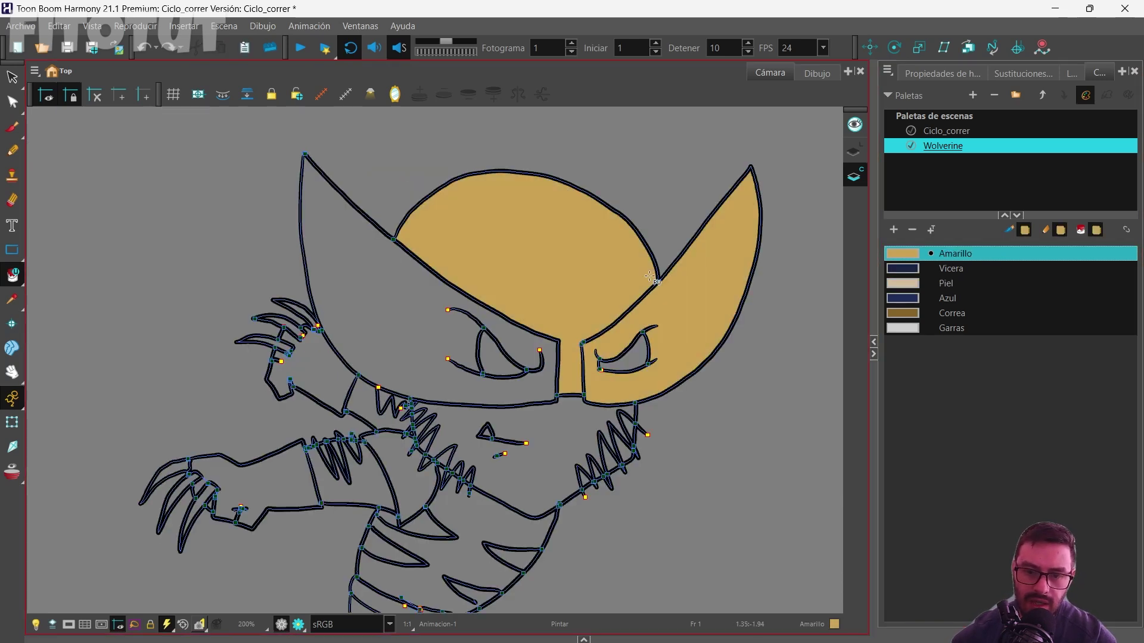
key(ctrl+z)
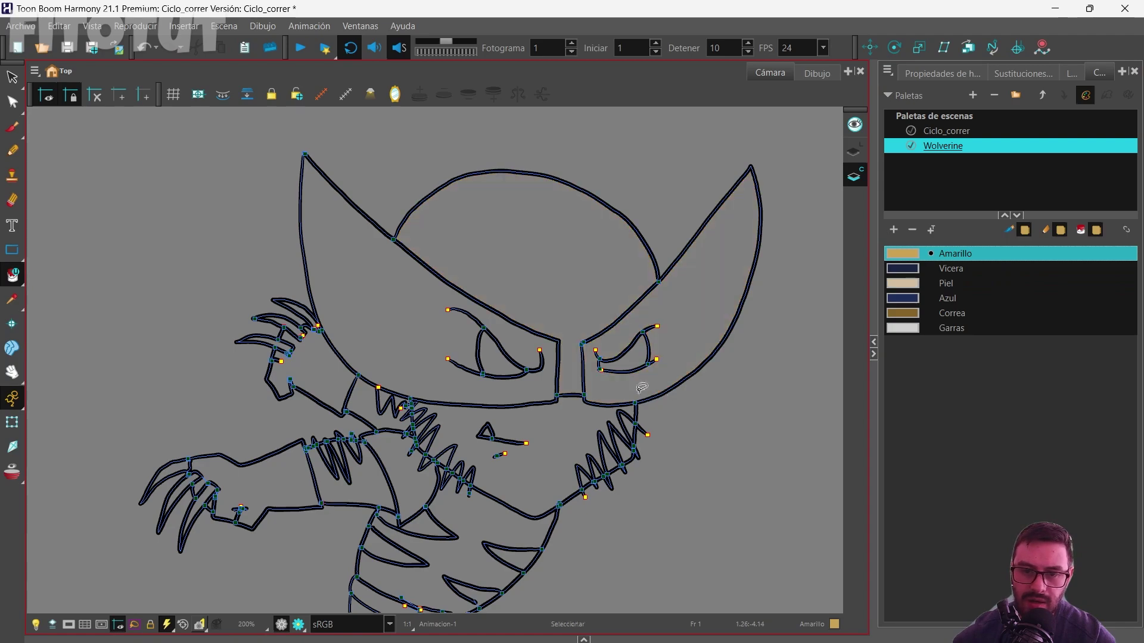
Close the outline gap at the upper right corner of the mask's nose bridge with a transparent vector line.
scroll(588, 378, up, 3)
drag(669, 265, 488, 363)
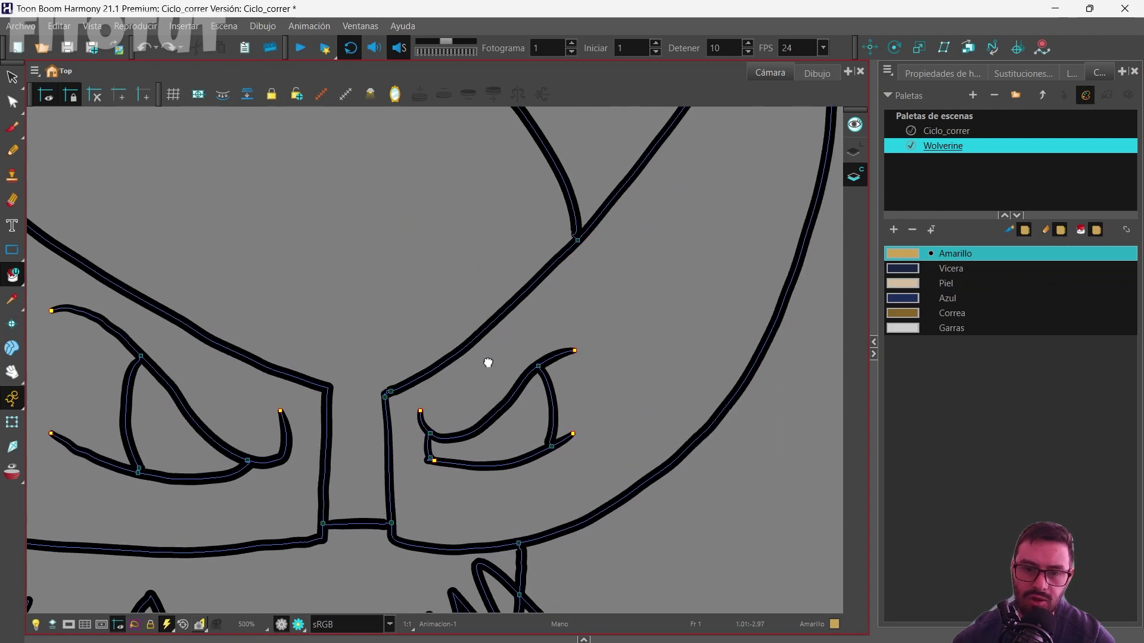
scroll(499, 395, up, 2)
scroll(518, 397, down, 4)
scroll(518, 397, up, 4)
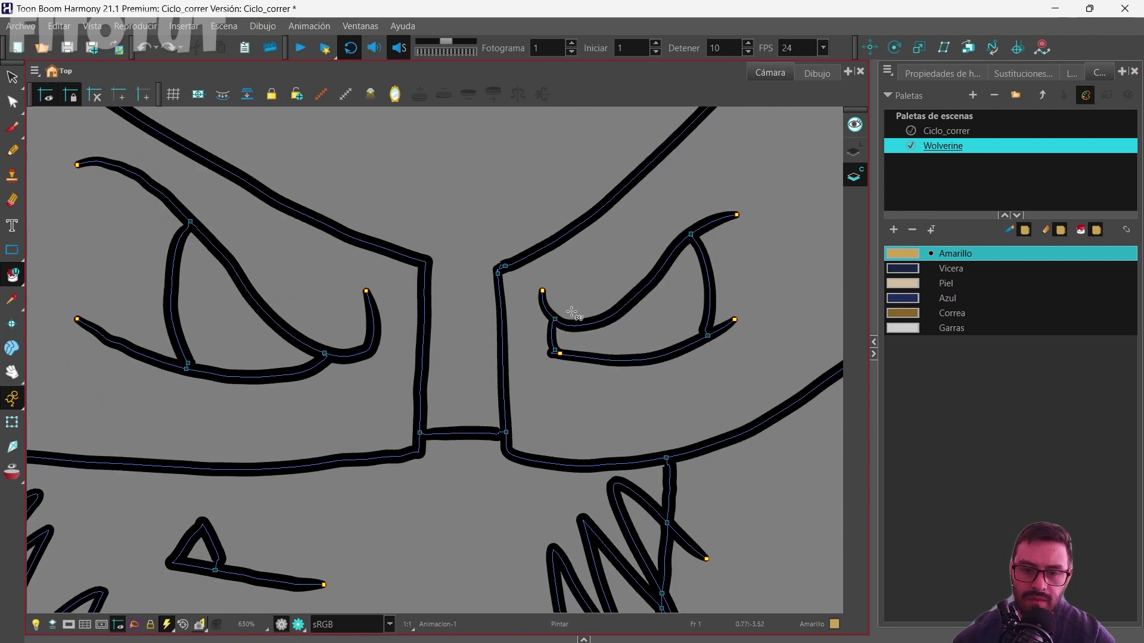
scroll(542, 288, up, 3)
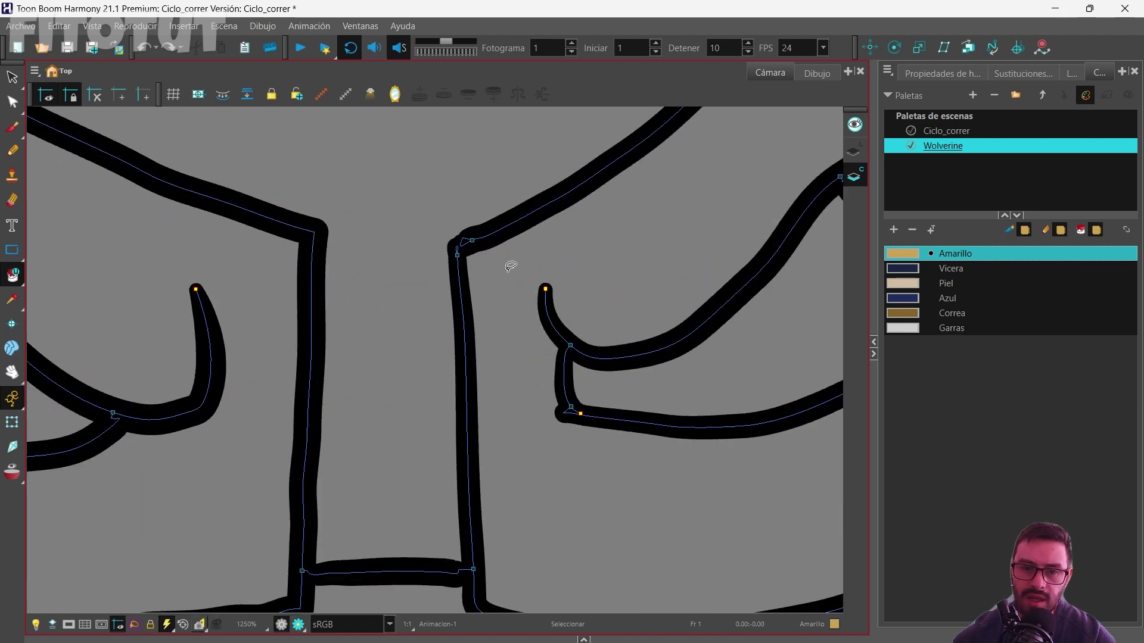
drag(689, 225, 482, 350)
scroll(541, 262, down, 7)
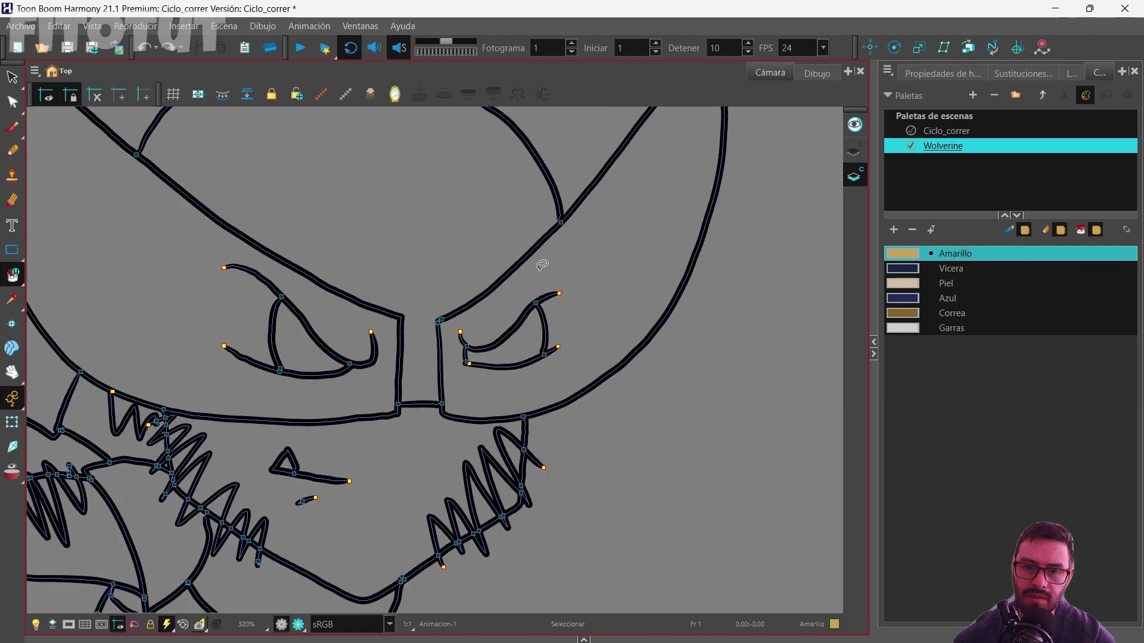
scroll(607, 322, up, 1)
scroll(545, 354, up, 7)
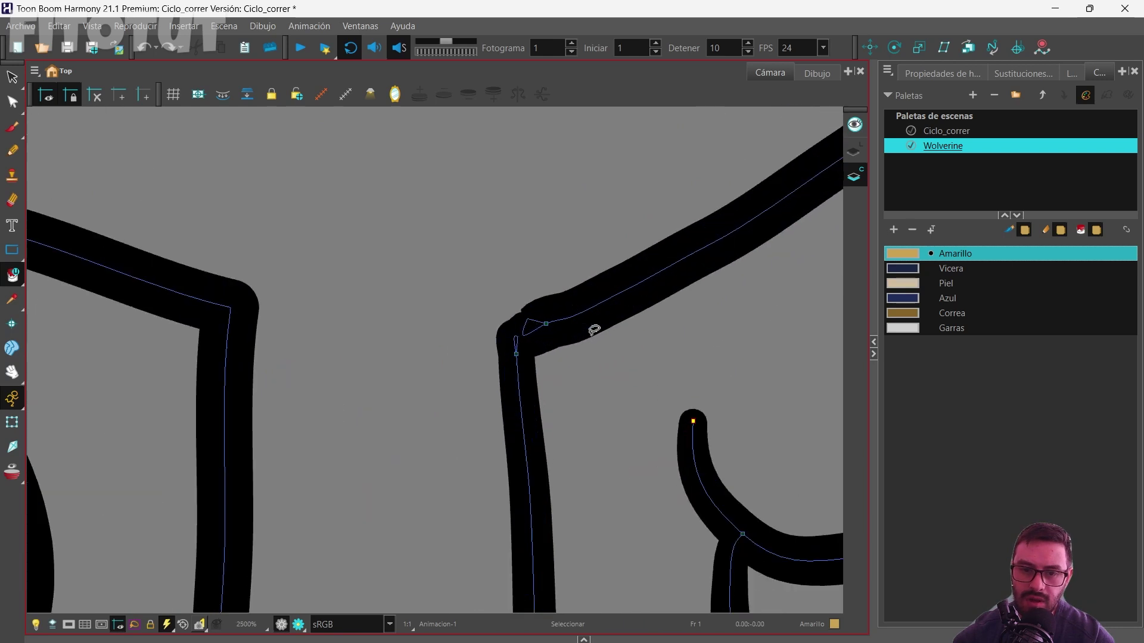
scroll(504, 324, up, 4)
scroll(503, 323, up, 1)
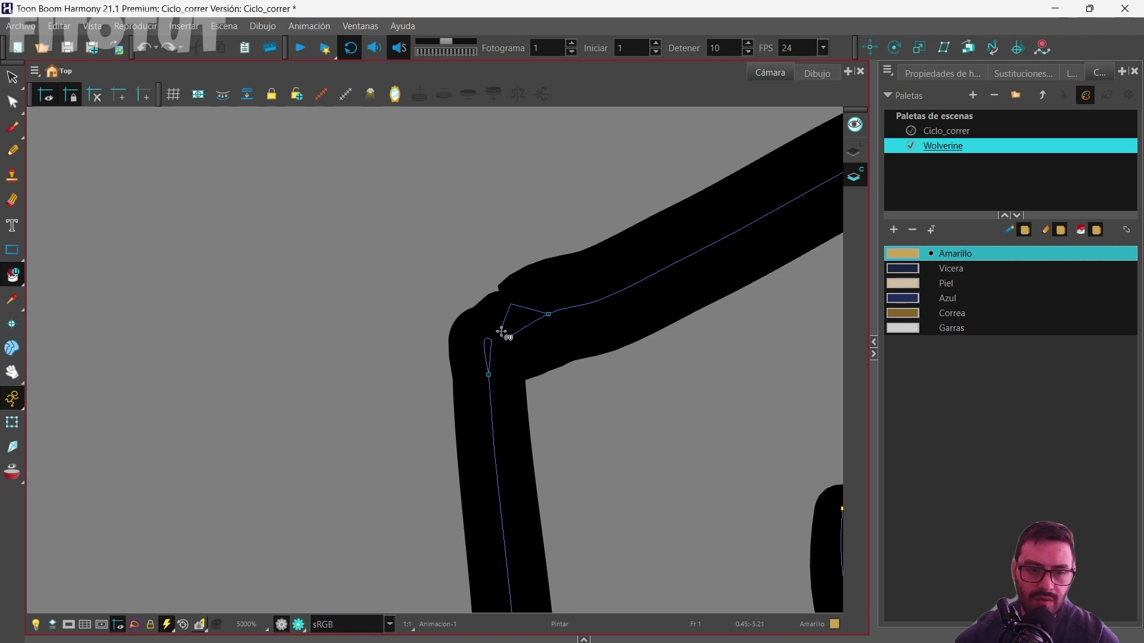
click(12, 281)
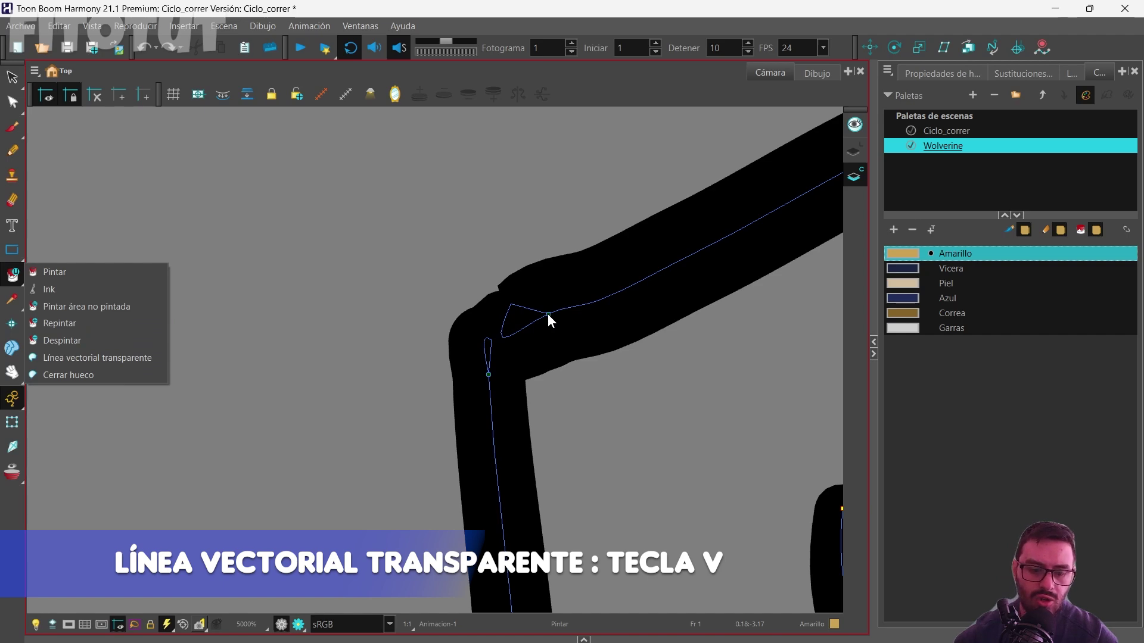
key(v)
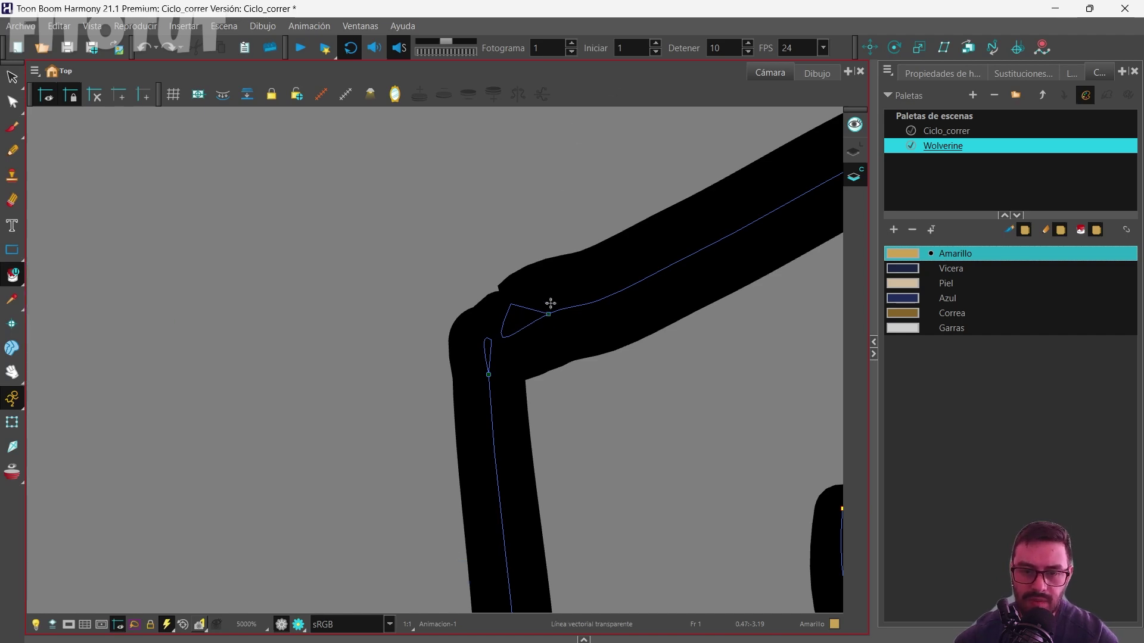
key(alt+i)
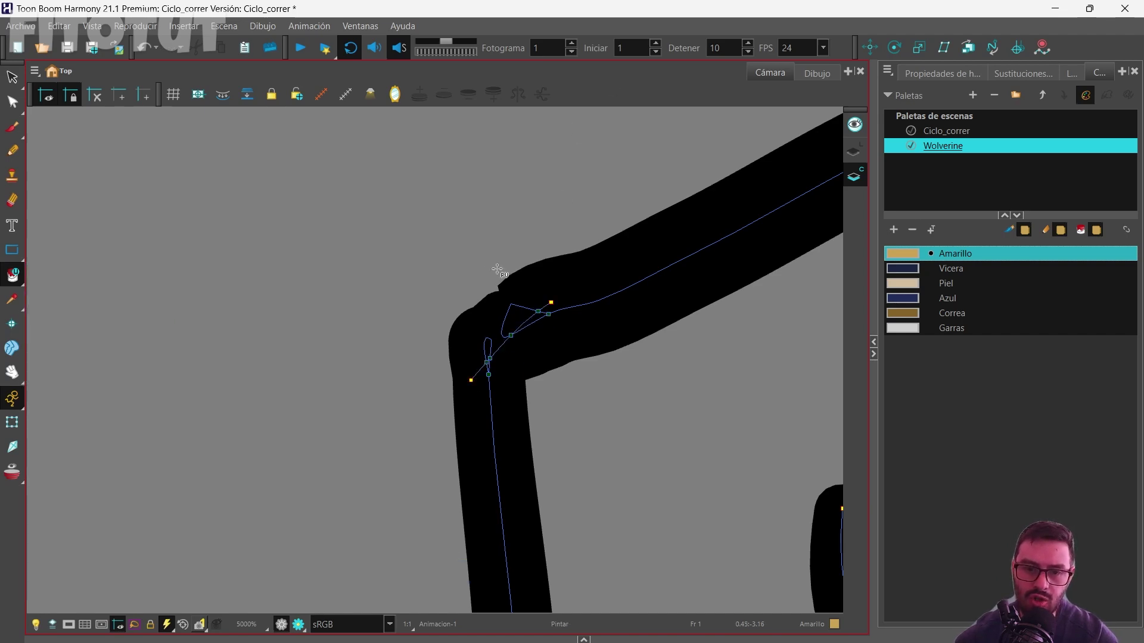
Fill the helmet's crown and nose bridge on frame 1 with Amarillo.
scroll(494, 274, down, 10)
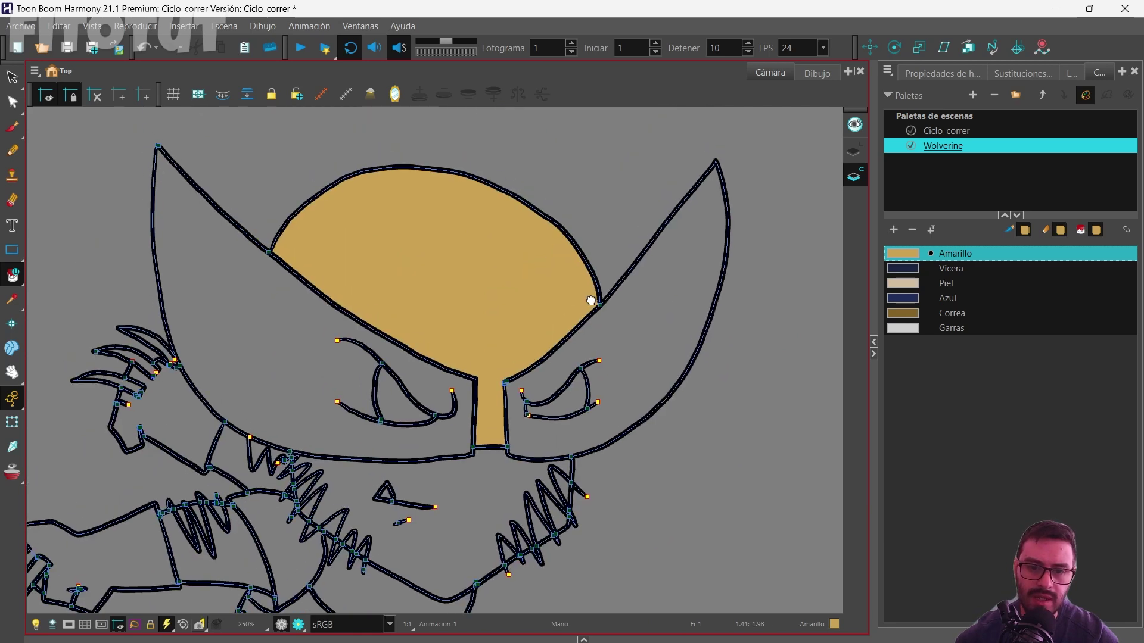
scroll(491, 326, down, 3)
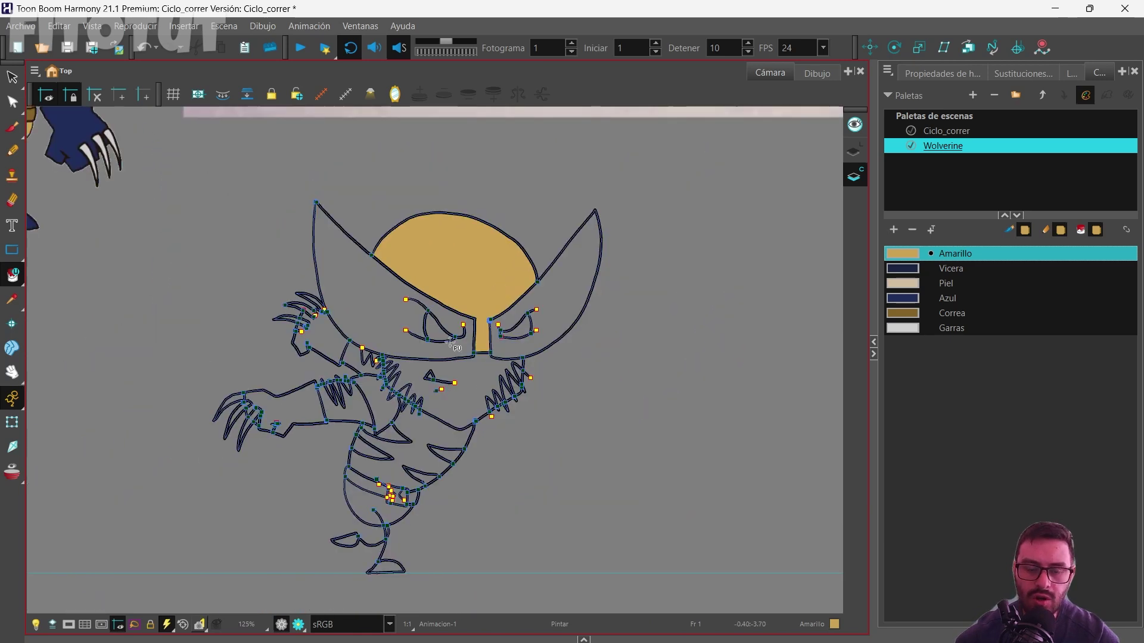
scroll(577, 322, up, 3)
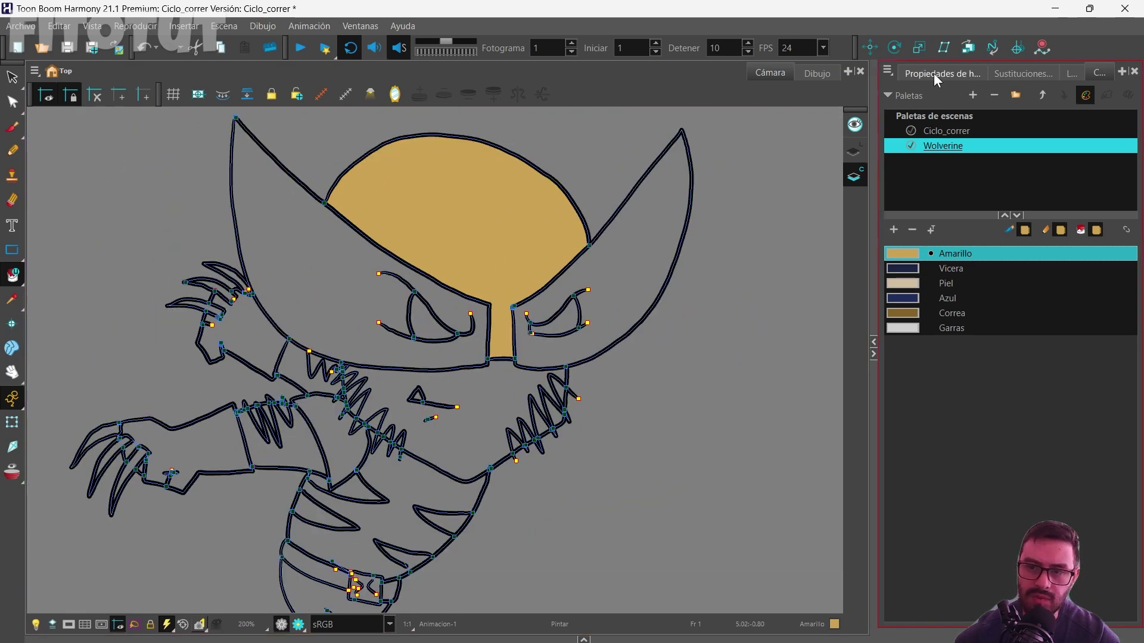
Set the Paint tool to apply to all frames and fill both wings of the mask with Vicera.
click(934, 73)
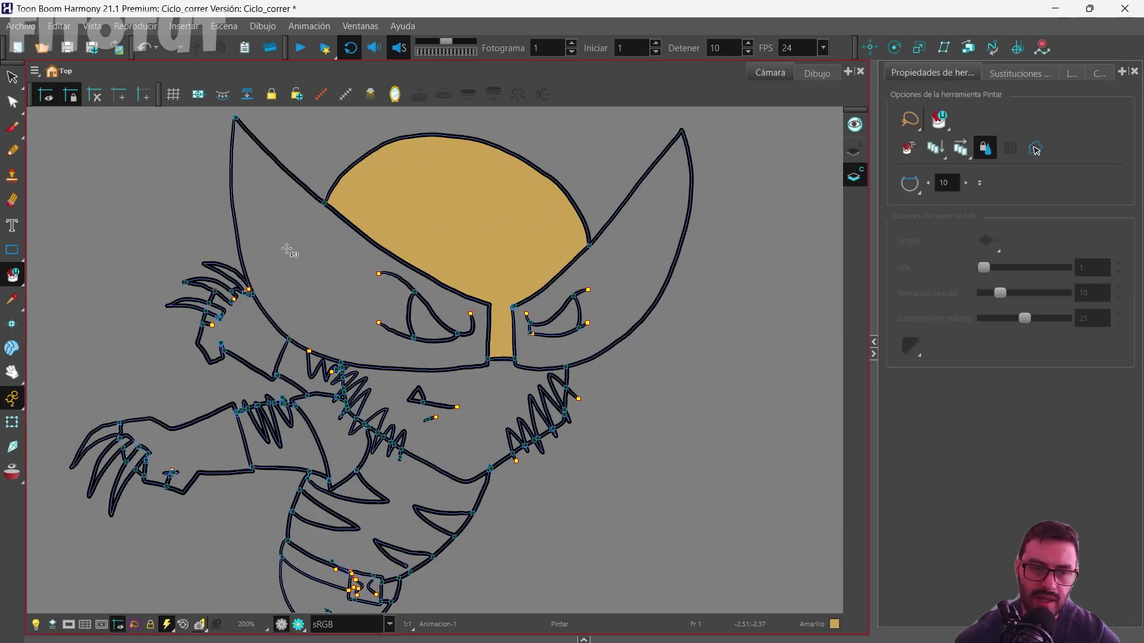
click(962, 150)
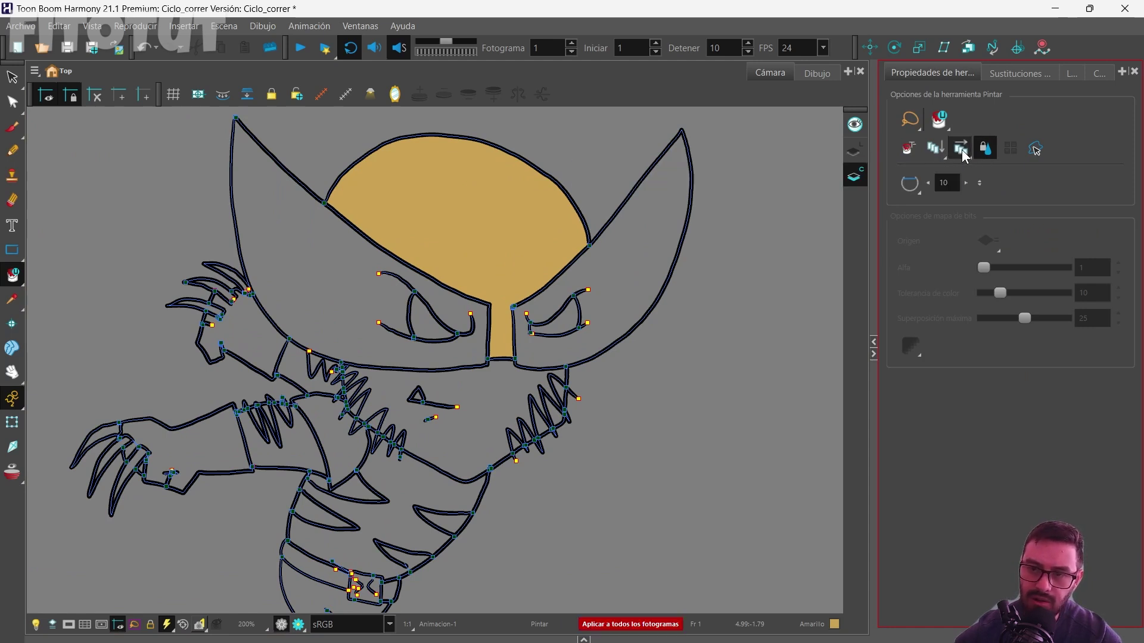
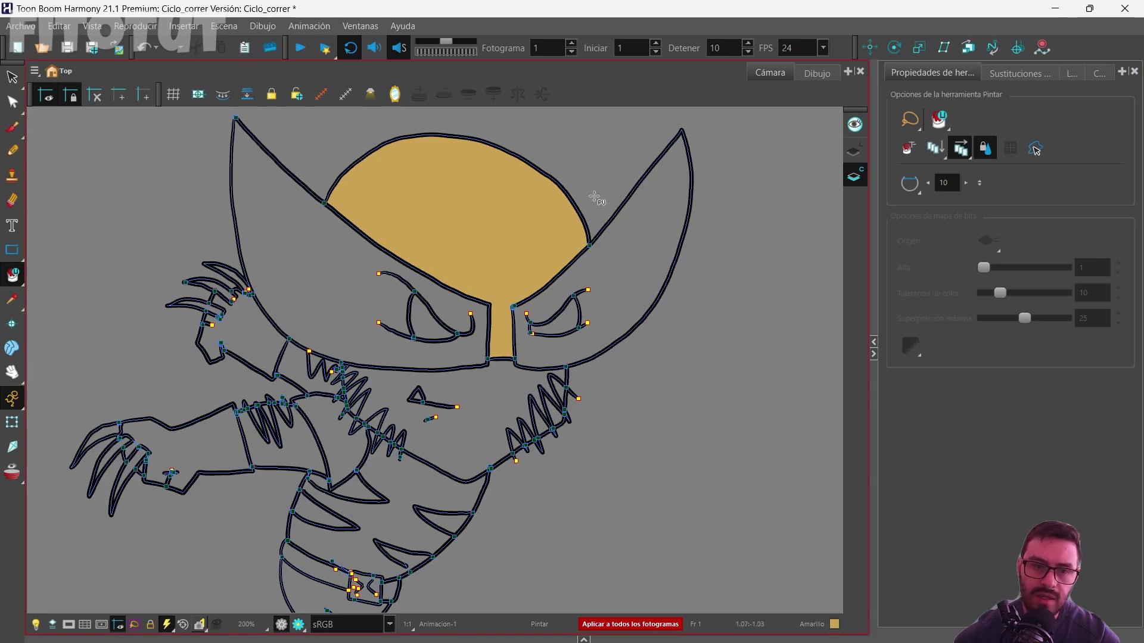
click(1098, 73)
click(963, 272)
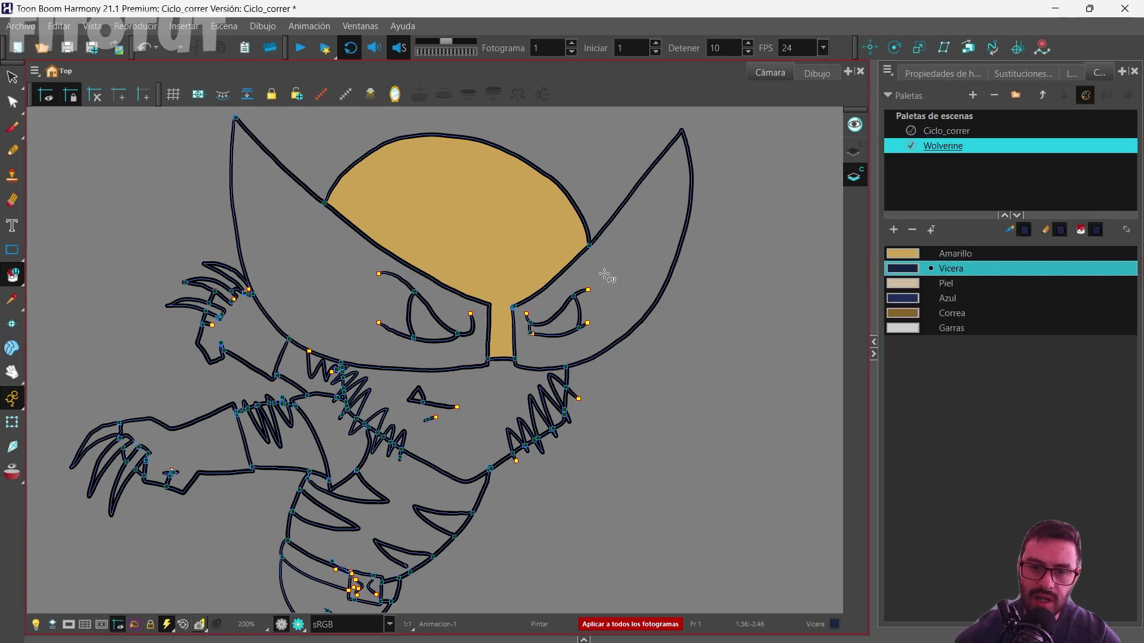
click(664, 238)
click(295, 322)
Restore the timeline and check the mask fills on frames 1 and 2.
click(585, 637)
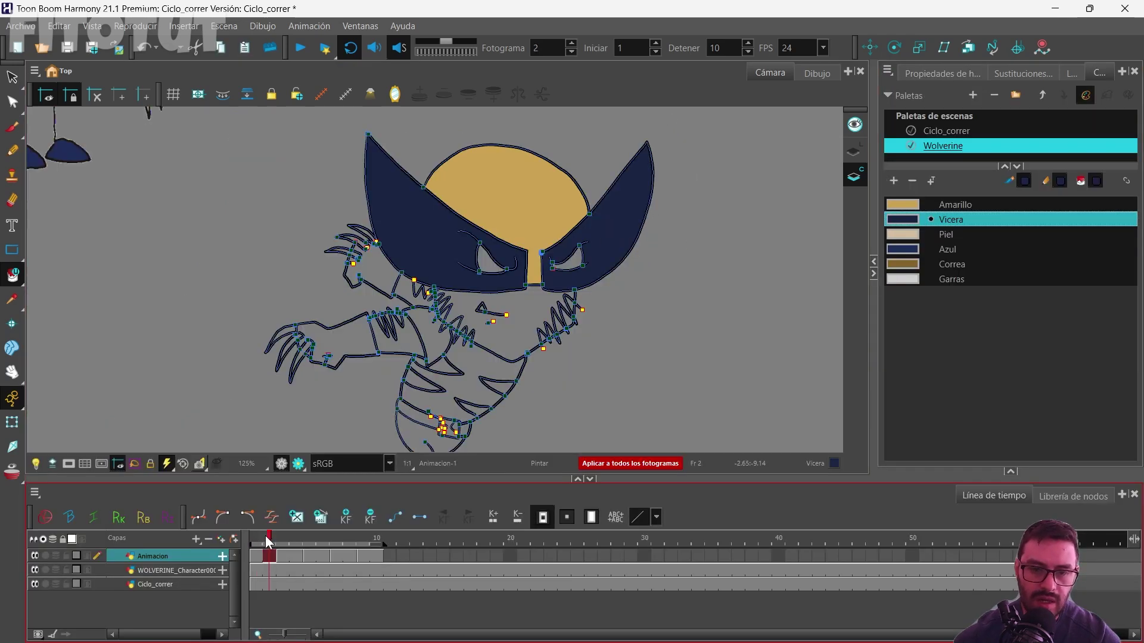
mouse_move(266, 537)
mouse_down()
mouse_move(374, 545)
mouse_move(250, 539)
mouse_move(384, 534)
mouse_move(263, 534)
mouse_move(271, 539)
mouse_move(376, 544)
mouse_move(275, 539)
mouse_move(350, 539)
mouse_move(256, 527)
mouse_up()
scroll(568, 264, up, 3)
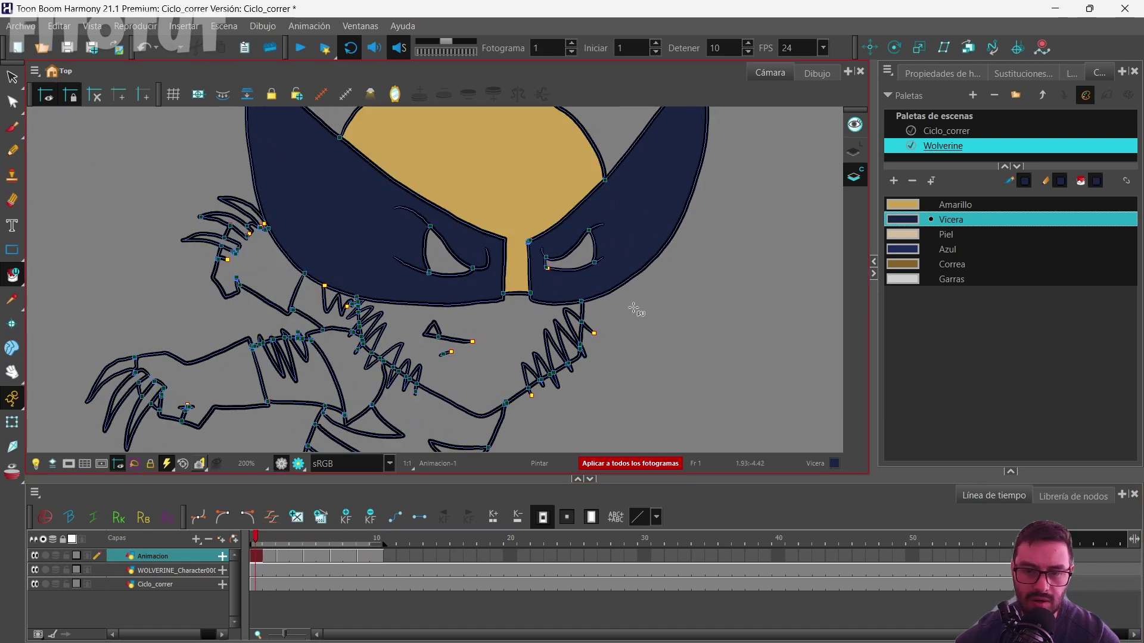
Undo both Vicera mask fills and turn off applying paint to all frames.
key(ctrl+z)
key(ctrl+z)
click(933, 73)
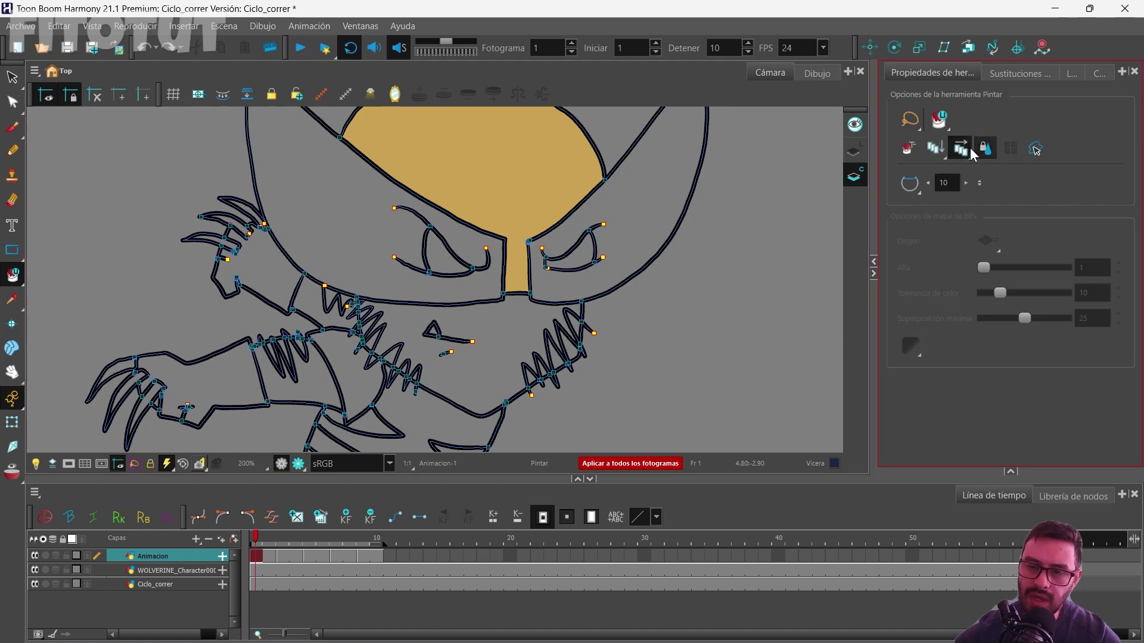
click(968, 149)
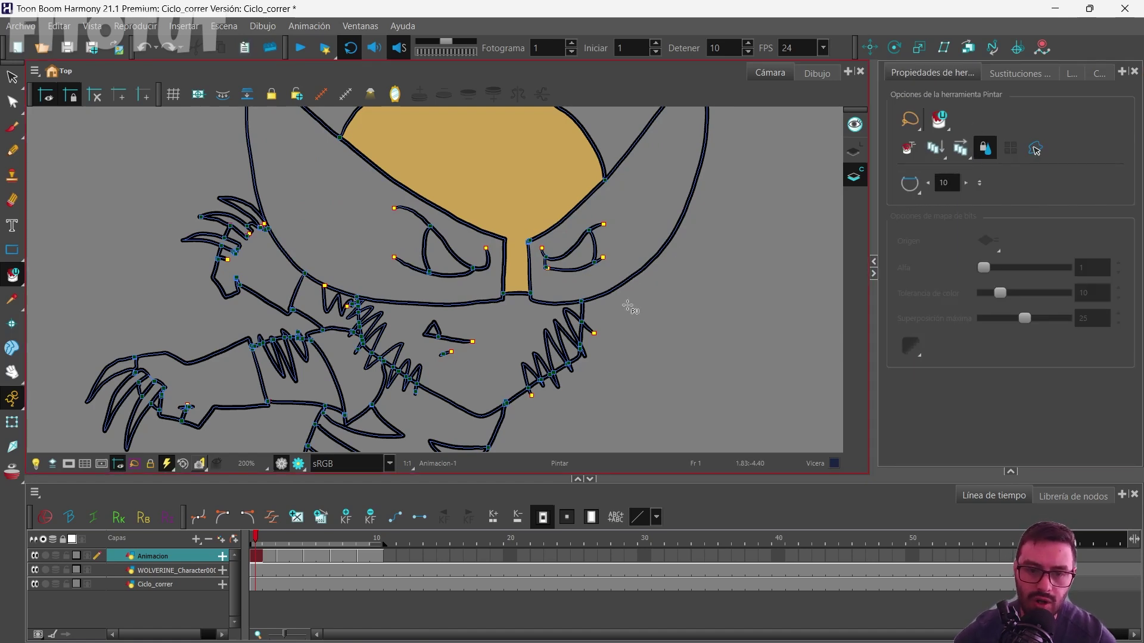
Close the outline gap where the lower belt line meets the buckle, and fill the torso and hips with Amarillo.
key(2)
click(1099, 73)
click(955, 205)
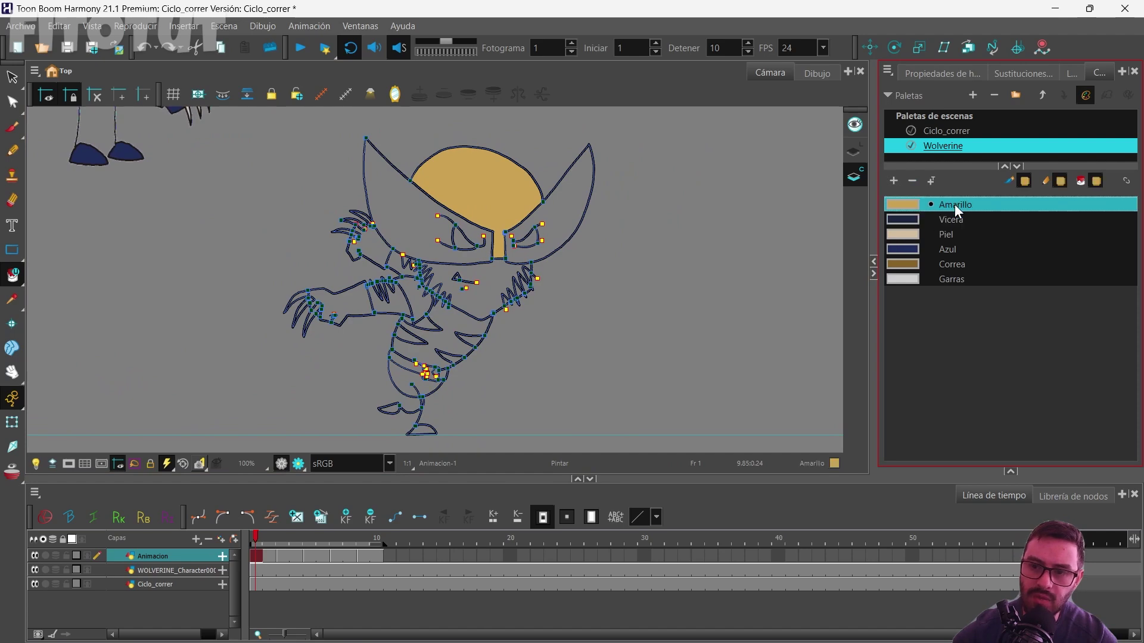
scroll(463, 327, up, 1)
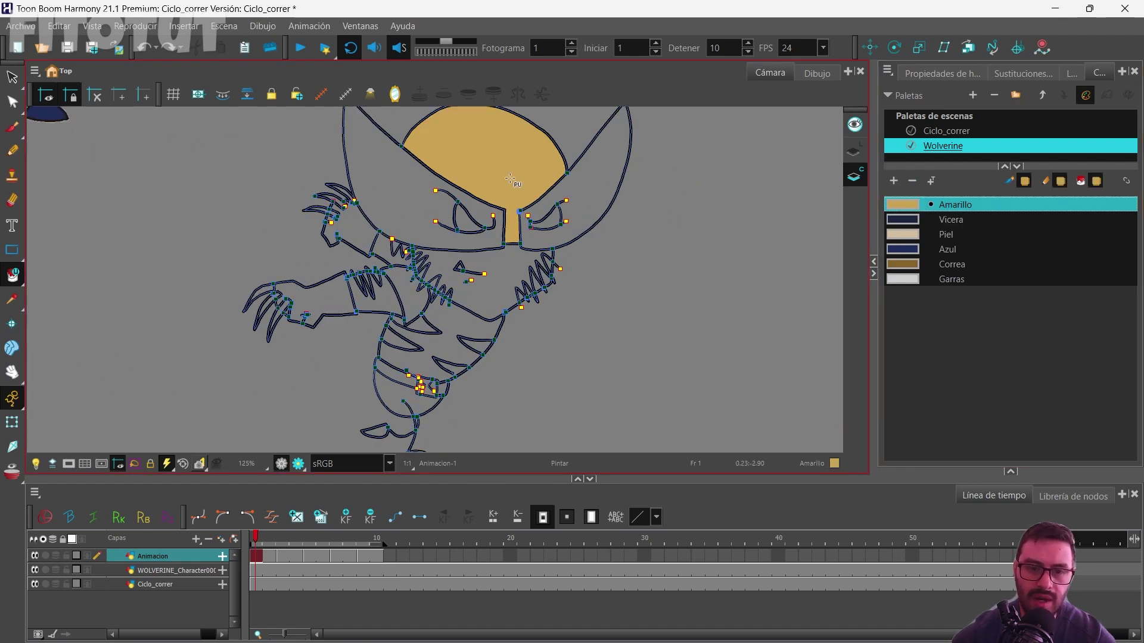
scroll(398, 339, up, 3)
scroll(459, 332, up, 5)
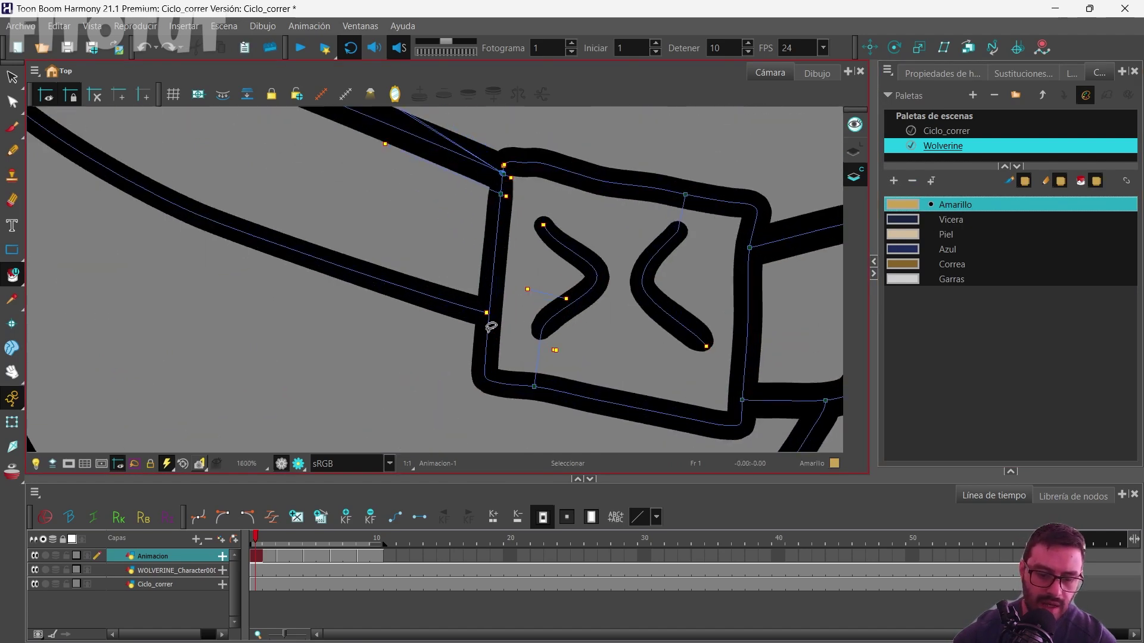
scroll(477, 303, down, 1)
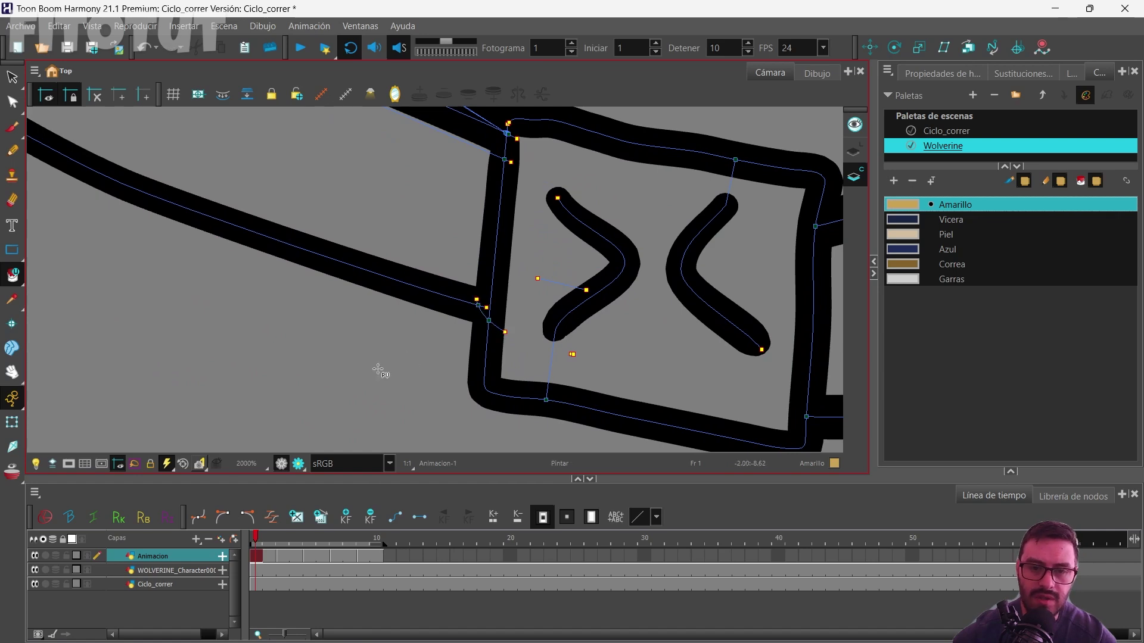
scroll(427, 312, down, 4)
scroll(427, 312, up, 5)
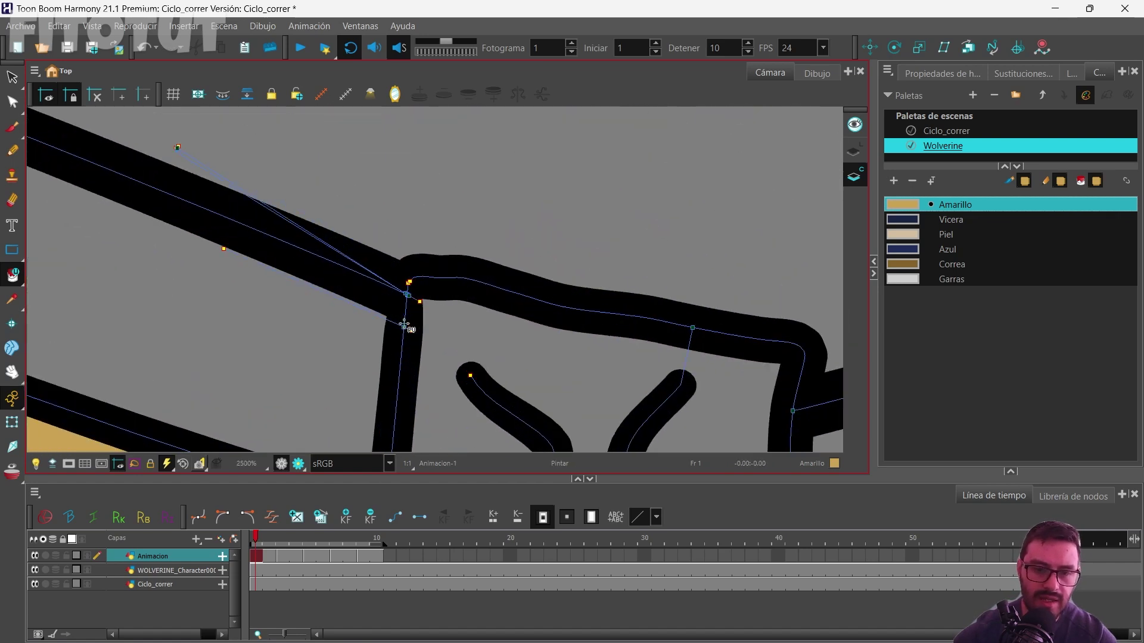
scroll(602, 202, down, 9)
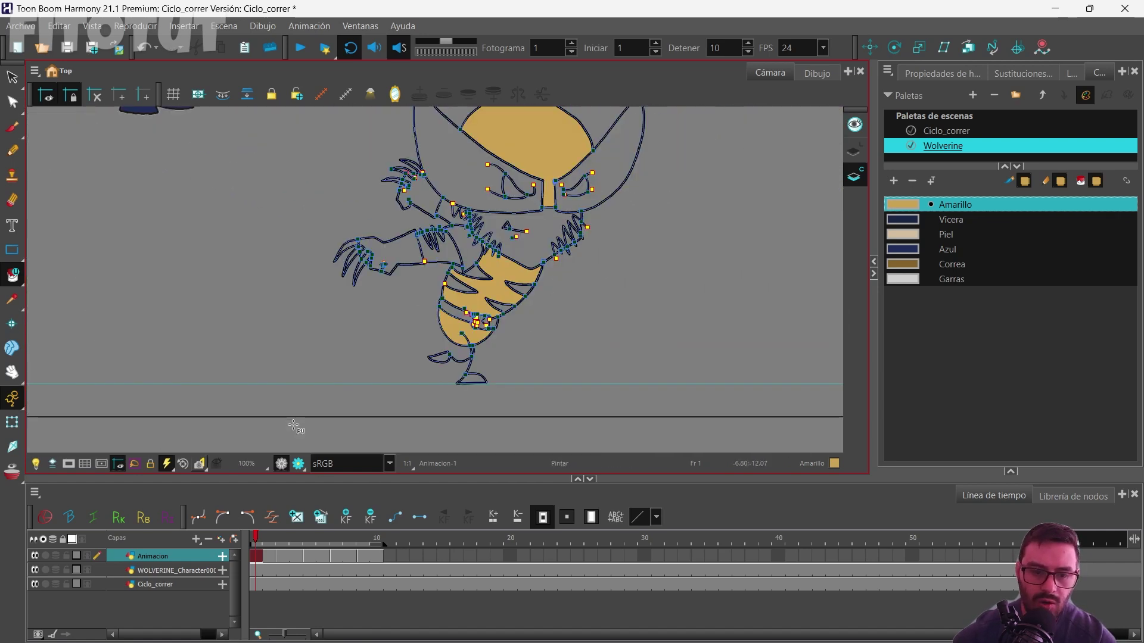
Close the mask outline gap beside the nose bridge on frame 3 and fill the yellow suit areas with Amarillo.
click(283, 554)
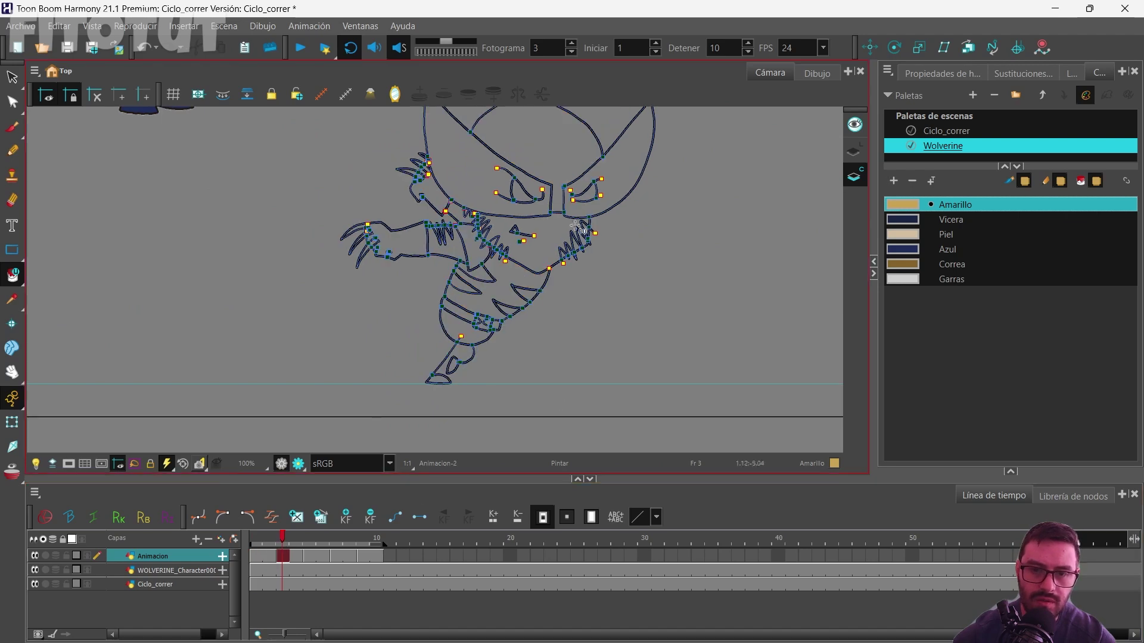
click(536, 156)
scroll(560, 218, up, 5)
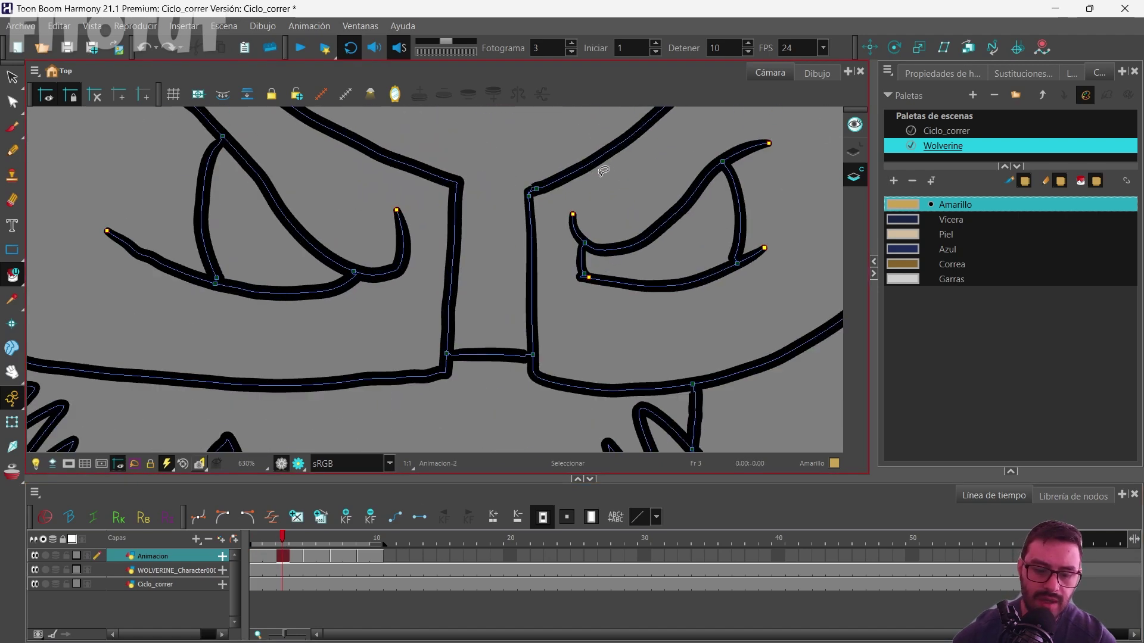
scroll(533, 189, down, 4)
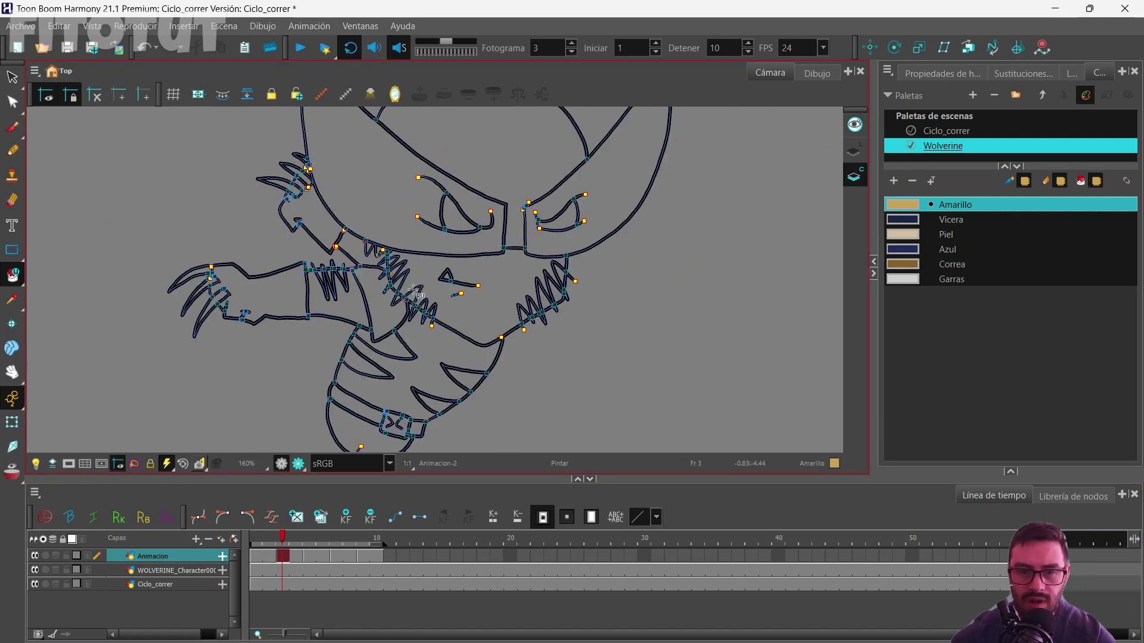
scroll(495, 314, down, 3)
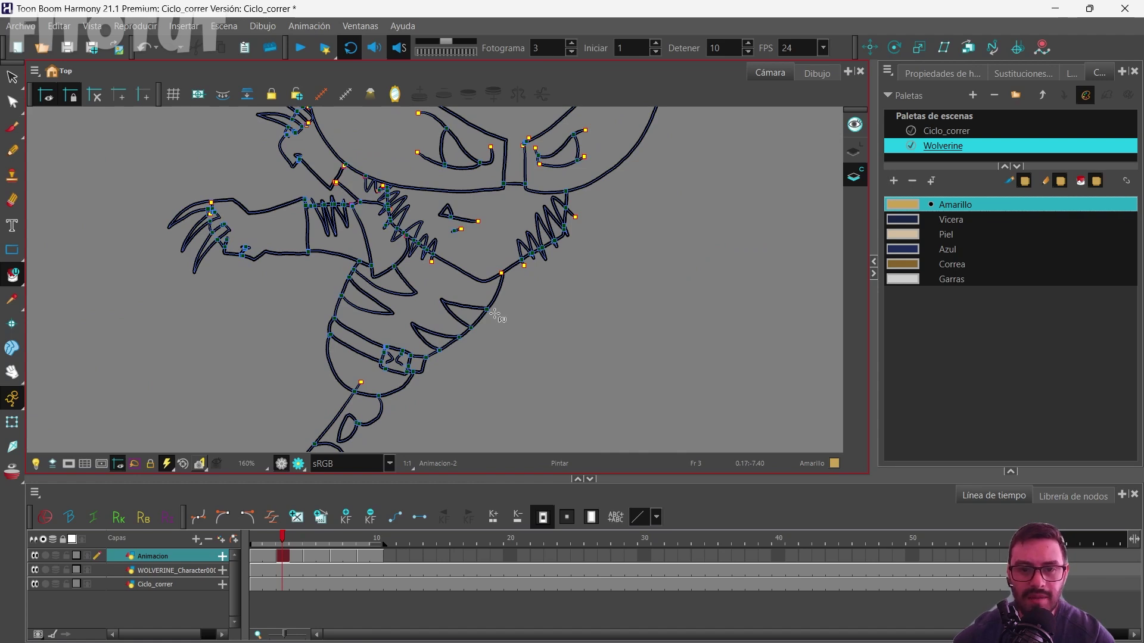
scroll(429, 255, up, 3)
click(421, 307)
scroll(357, 416, down, 3)
Close the mask's nose bridge gap on frame 5 with a transparent vector line and fill the yellow areas with Amarillo.
click(309, 537)
scroll(498, 158, up, 5)
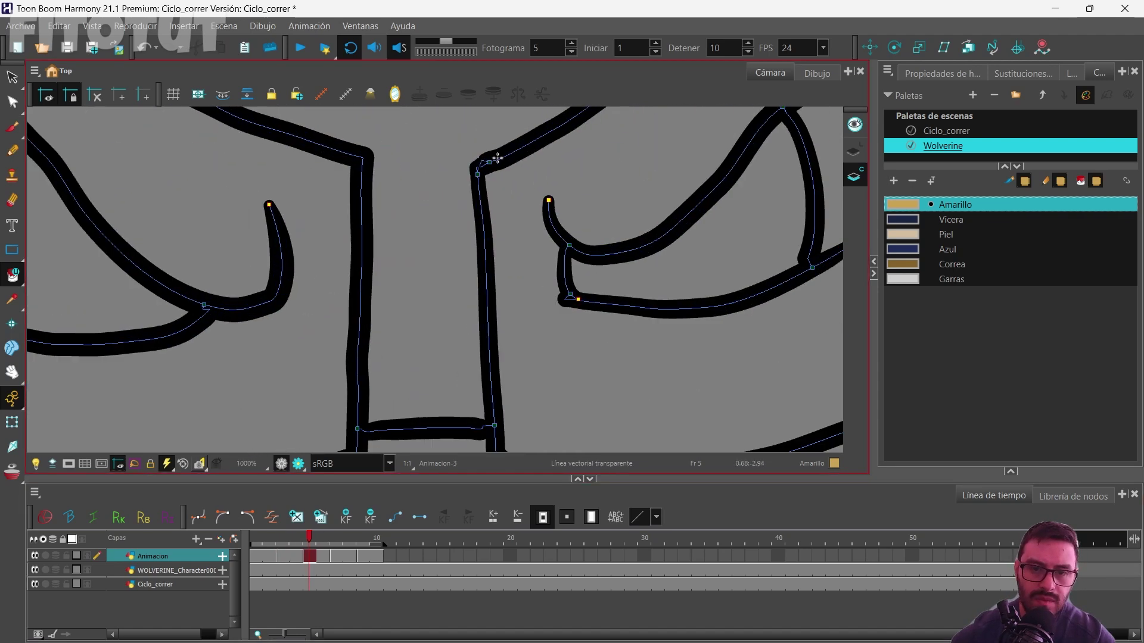
scroll(497, 158, down, 5)
Adjust the end of the open upper torso stripe on frame 7 with the contour editor and fill the suit with Amarillo.
click(336, 555)
scroll(363, 222, up, 5)
click(322, 219)
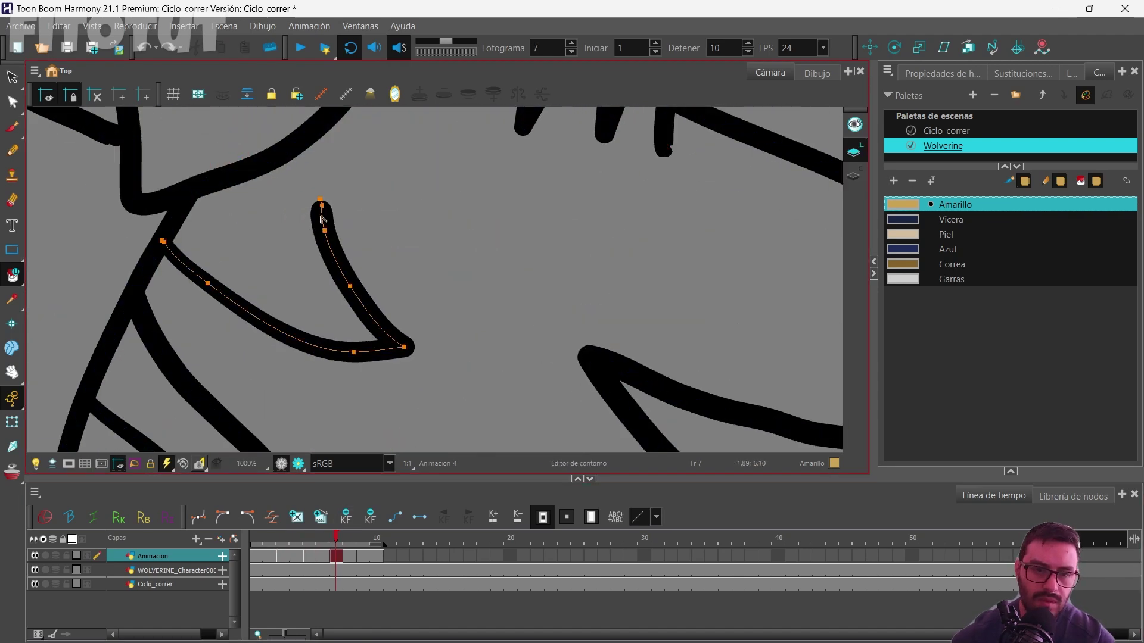
scroll(350, 209, down, 5)
Scrub from frame 8 back to frame 1 to check the Amarillo fills on every drawing.
click(343, 539)
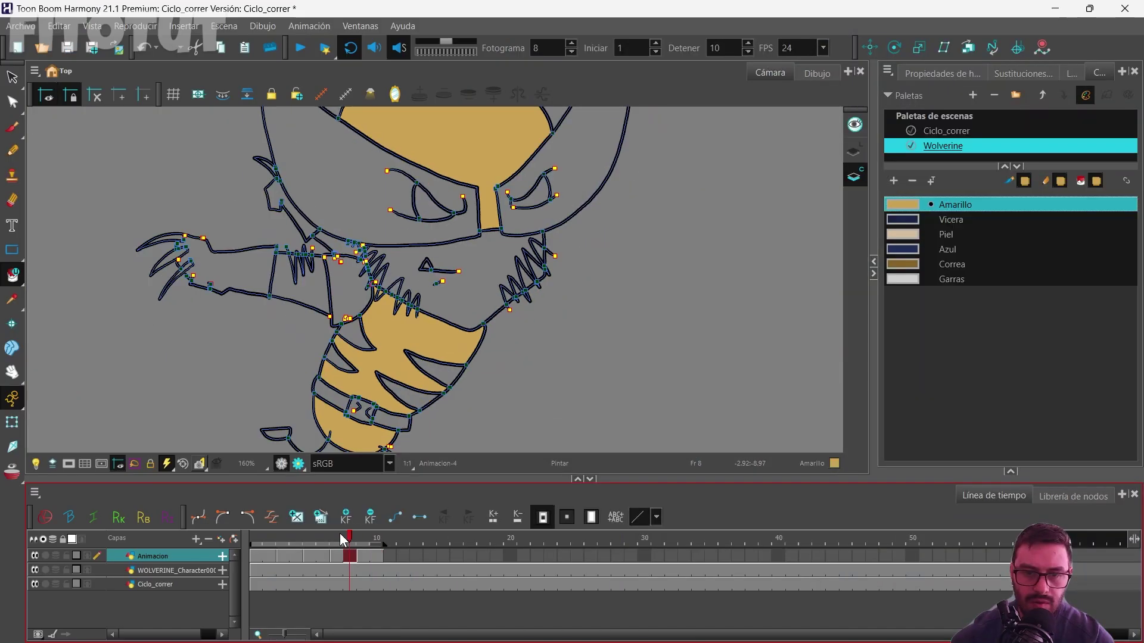
drag(340, 534, 240, 524)
scroll(412, 310, down, 2)
drag(307, 537, 231, 523)
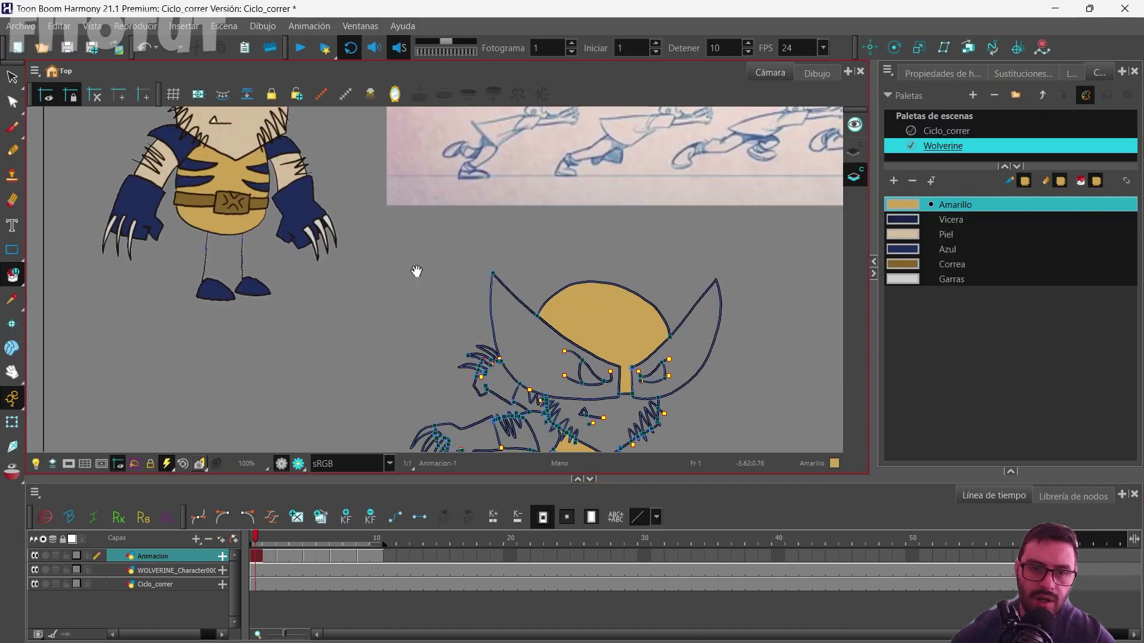
Add a colour named ojos to the Wolverine palette, sampled from the white of the reference character's eye.
drag(416, 270, 426, 412)
scroll(211, 227, up, 3)
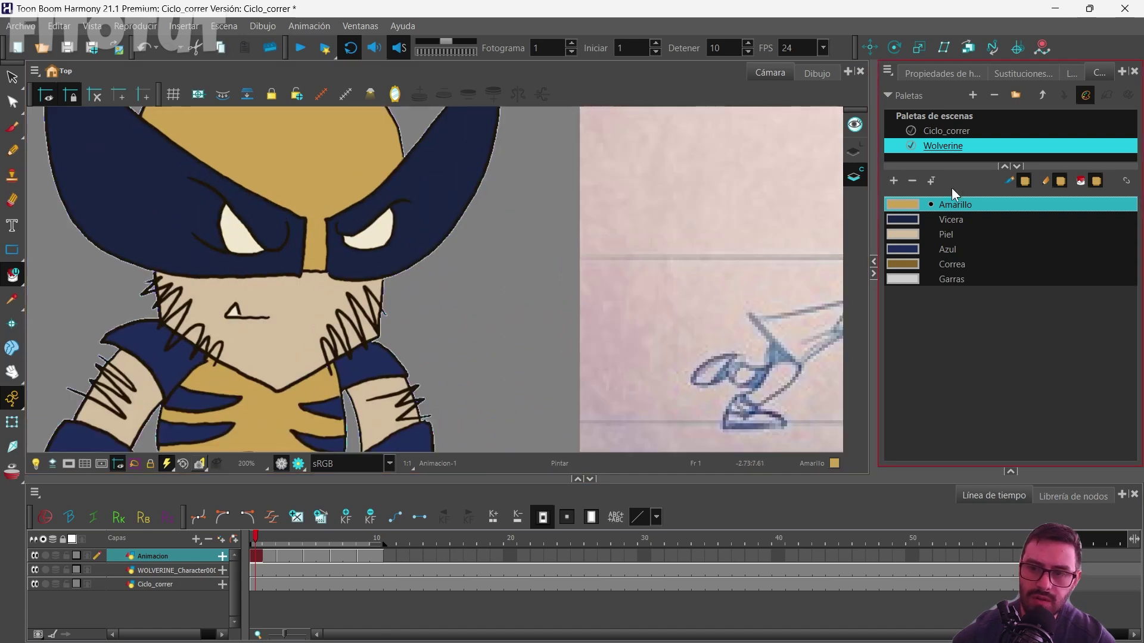
click(893, 181)
double_click(892, 292)
triple_click(820, 190)
text(ojos)
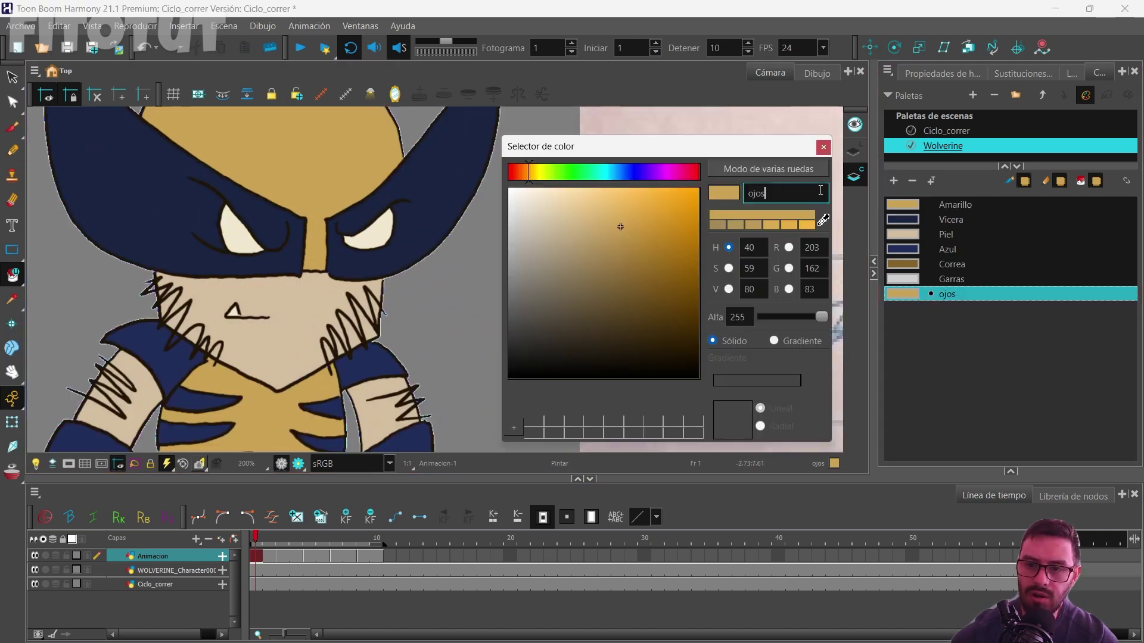
click(824, 221)
click(386, 241)
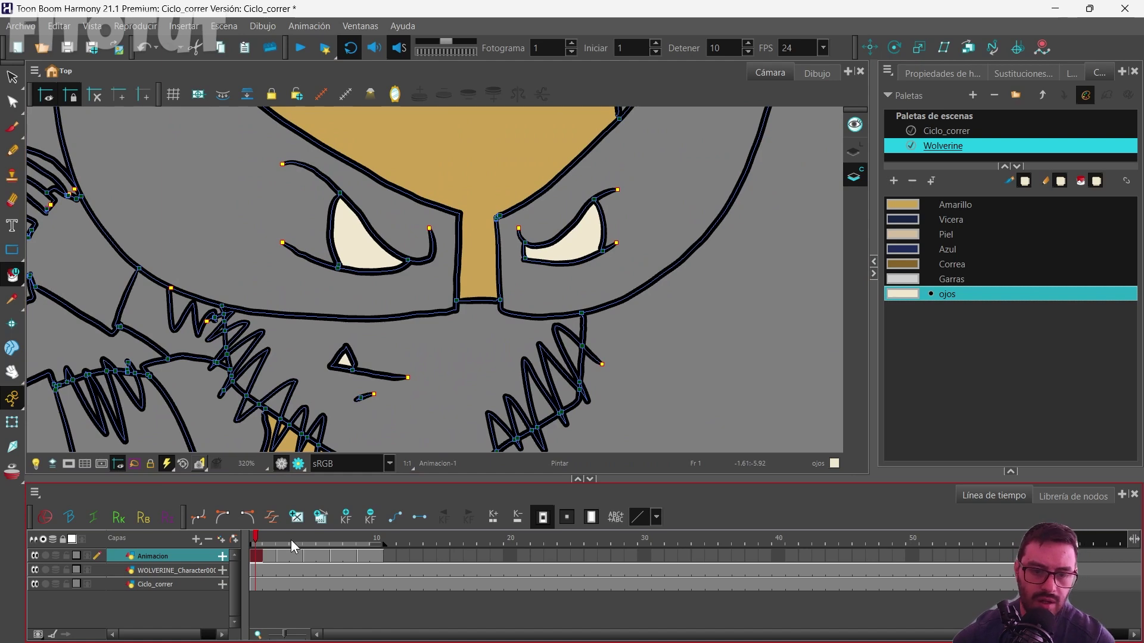
Fill both eyes with ojos on the drawings at frames 3 and 5.
click(292, 547)
click(390, 250)
key(g)
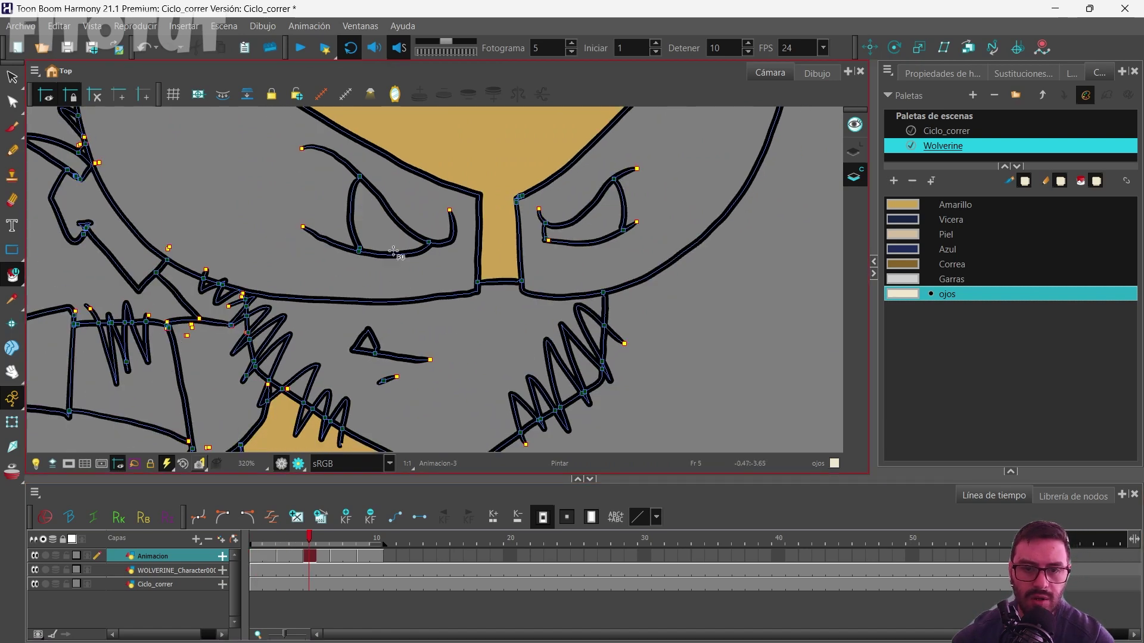
click(393, 251)
click(592, 229)
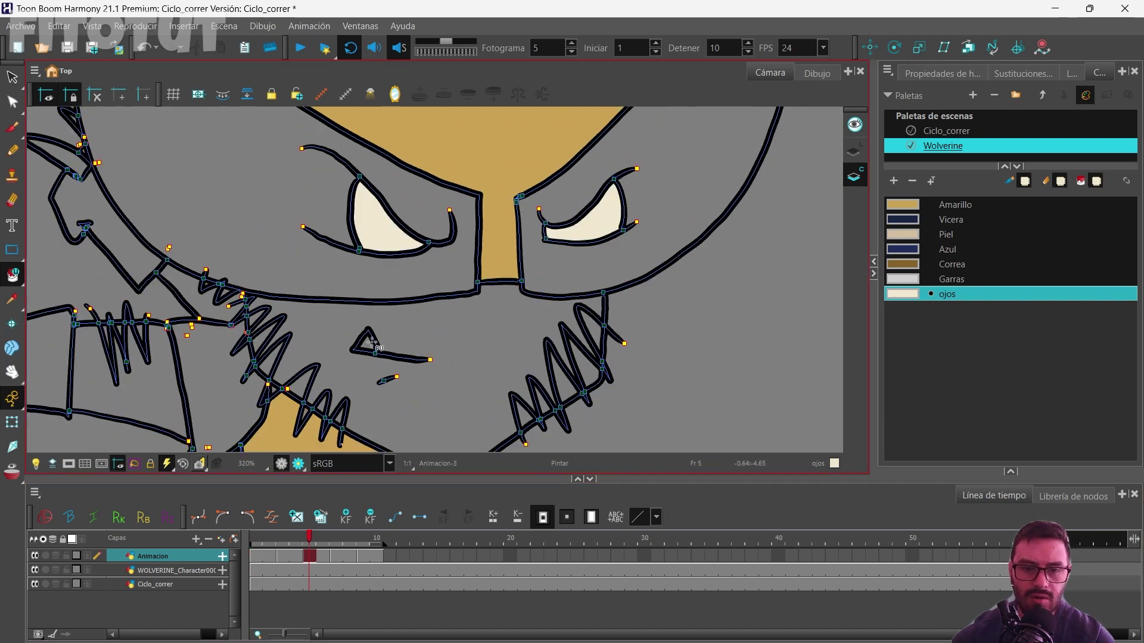
Fill both eyes with ojos on the drawings at frames 7 and 9.
click(334, 539)
click(381, 232)
click(576, 206)
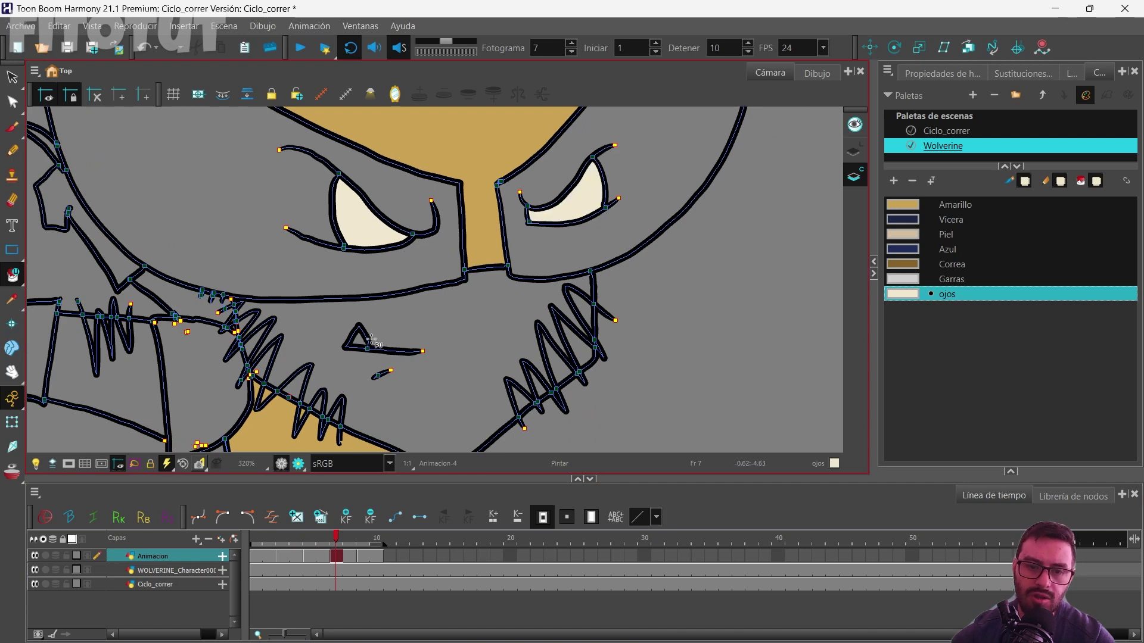
click(361, 542)
click(390, 247)
click(582, 276)
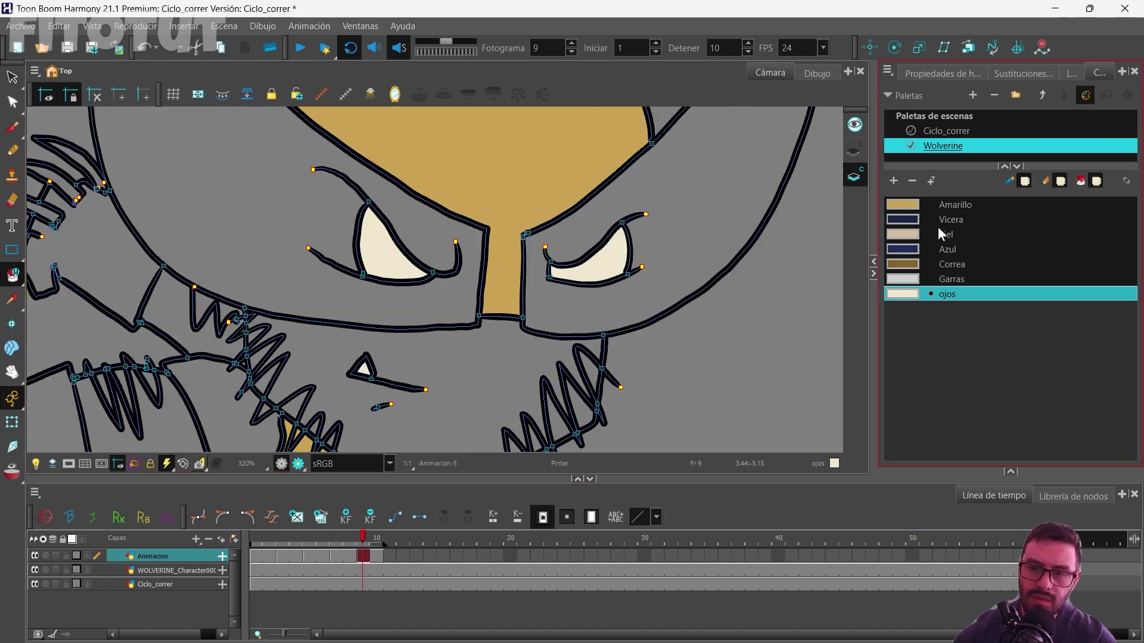
Fill the face, neck and bare upper arms with Piel on the run cycle drawings, frame by frame.
click(947, 234)
click(477, 365)
scroll(477, 365, down, 3)
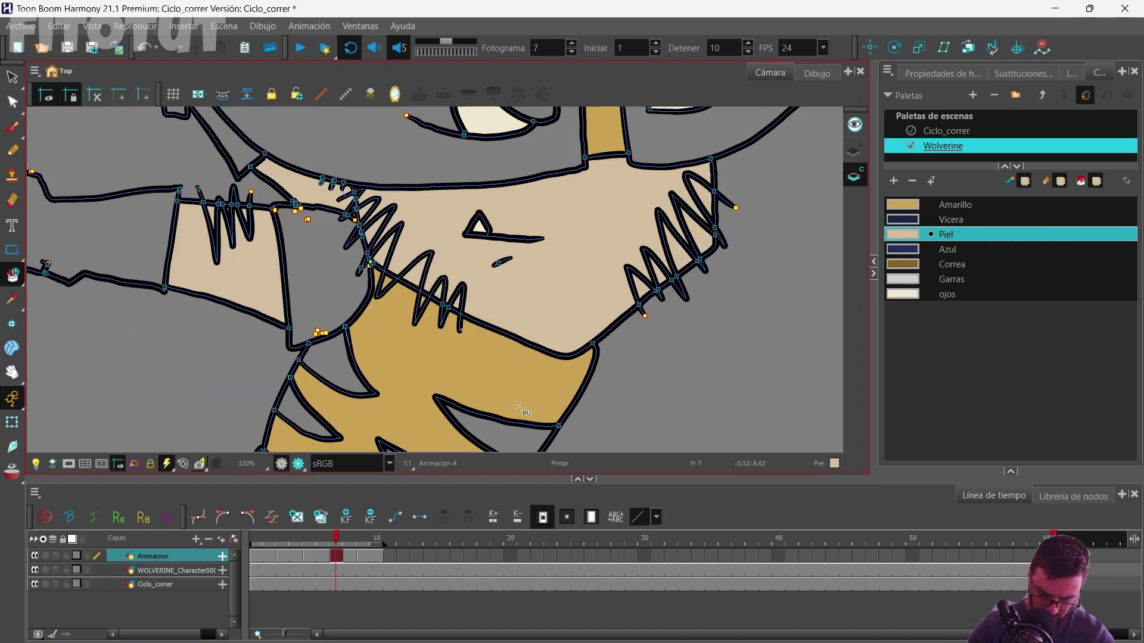
click(309, 539)
drag(210, 235, 283, 247)
drag(388, 241, 706, 259)
drag(364, 190, 313, 181)
key(shift+comma)
drag(244, 315, 311, 196)
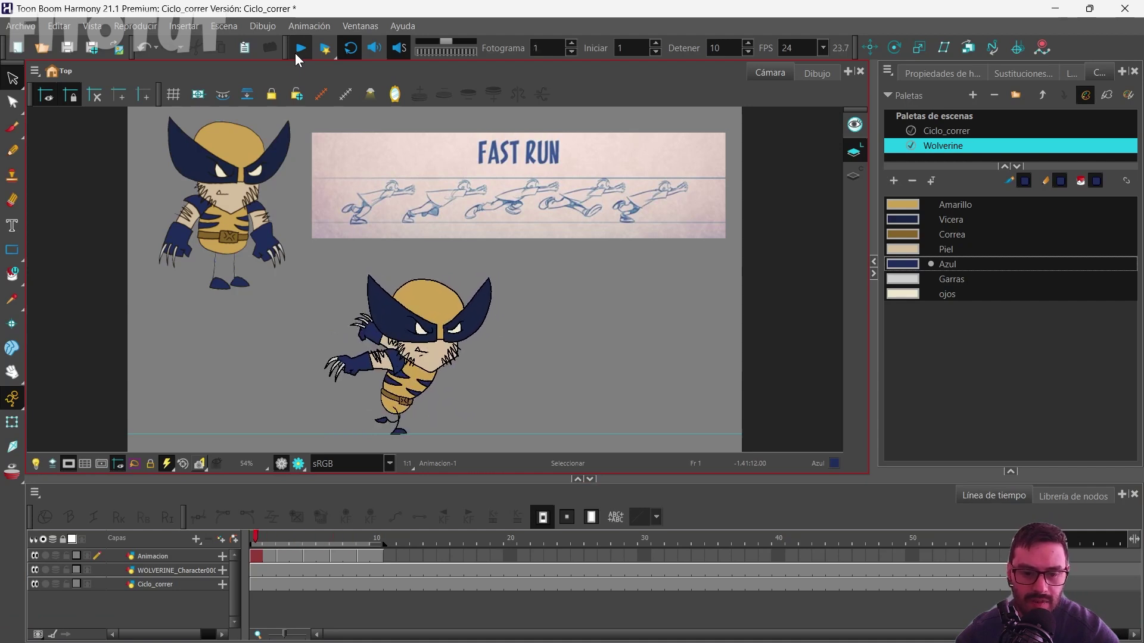
Play the coloured run cycle, recolour the Amarillo swatch to bright green and replay the cycle with it.
click(300, 48)
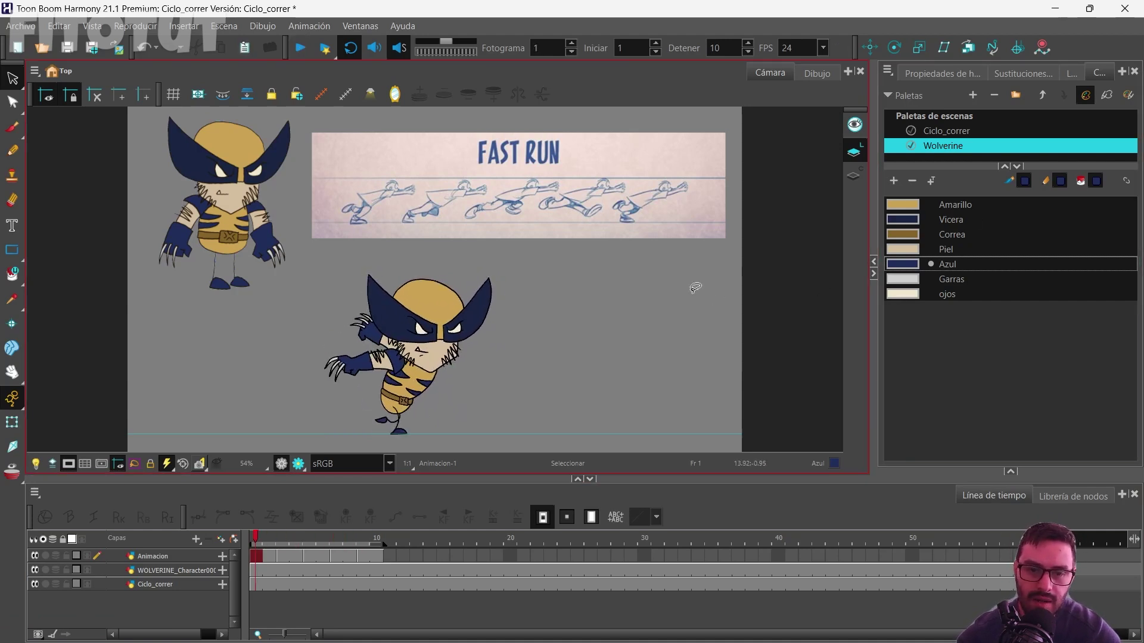
double_click(913, 208)
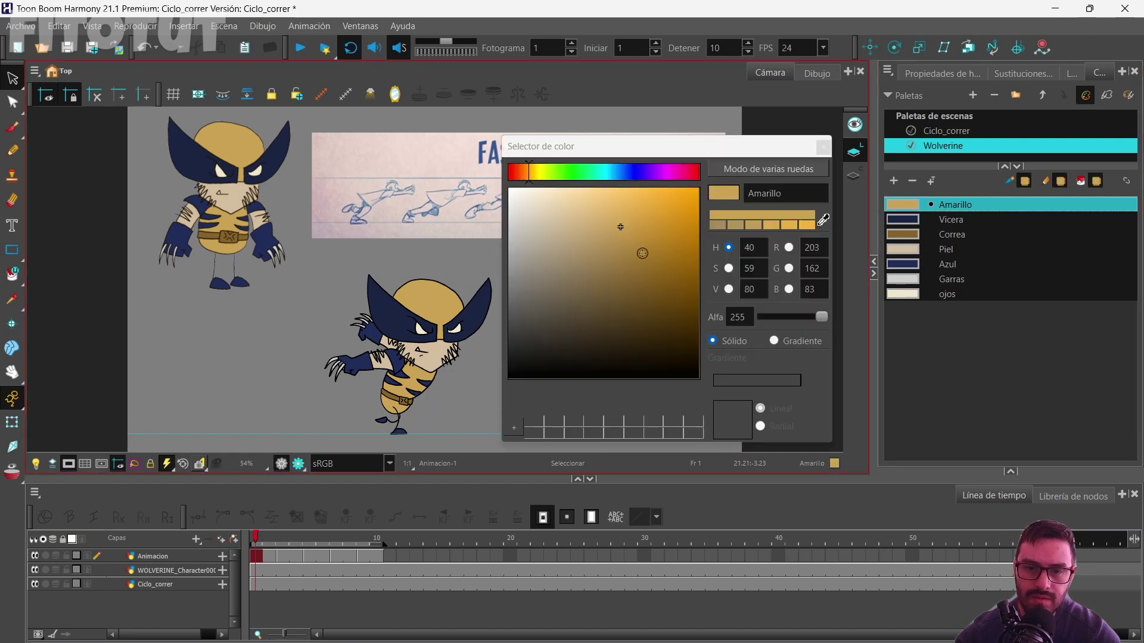
drag(532, 171, 577, 170)
click(823, 147)
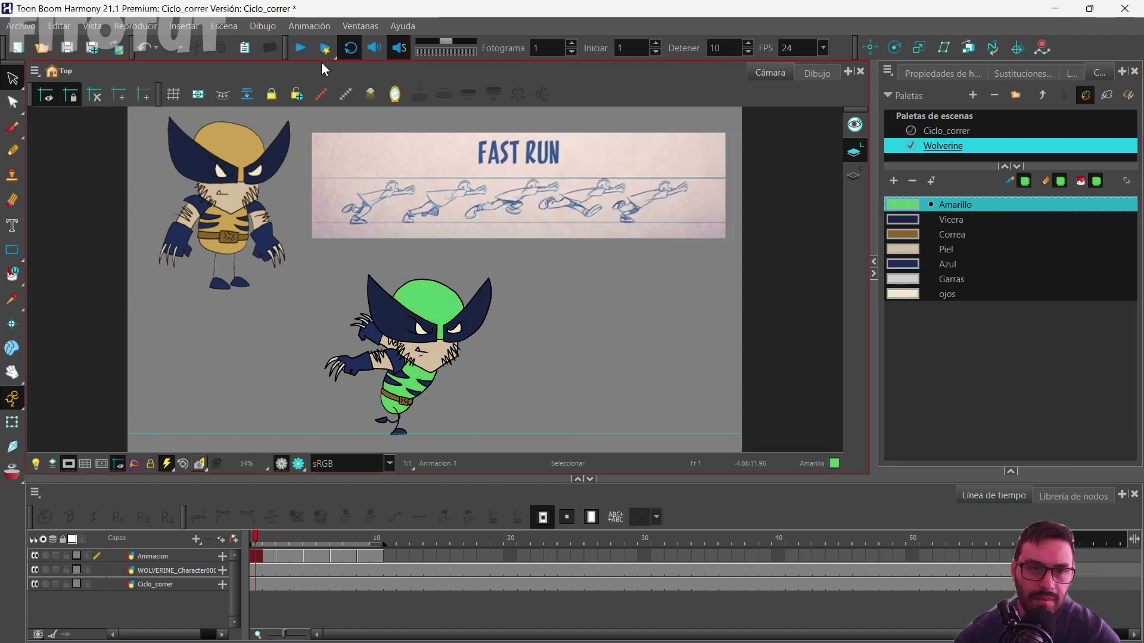
click(305, 49)
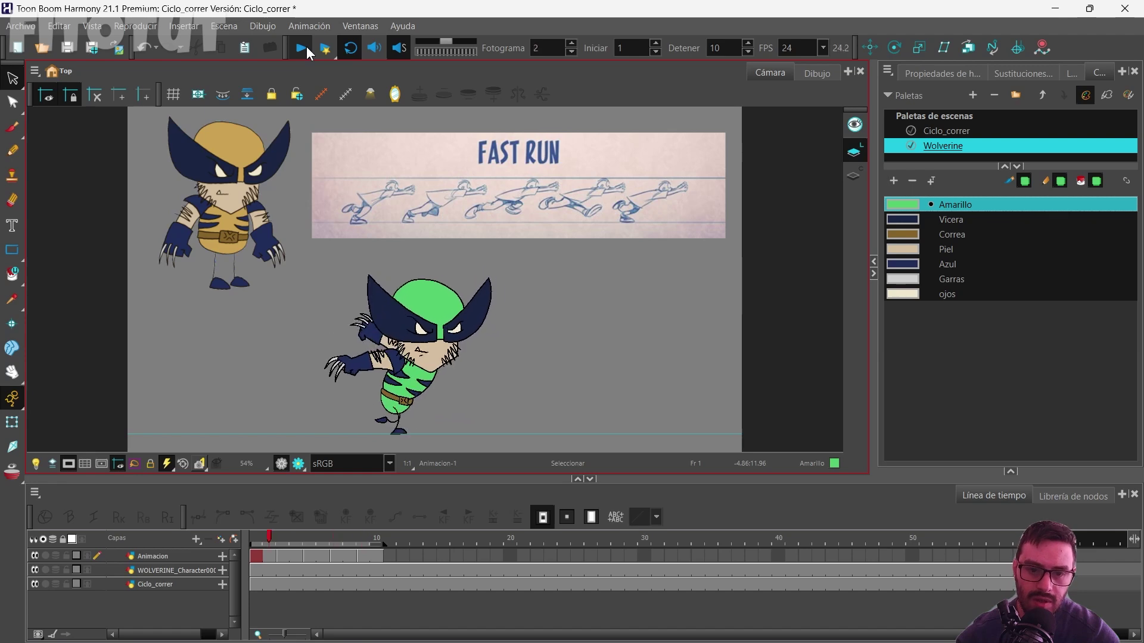
Recolour the Vicera swatch to dark red with hue 360 and play the cycle with the changed mask.
click(962, 220)
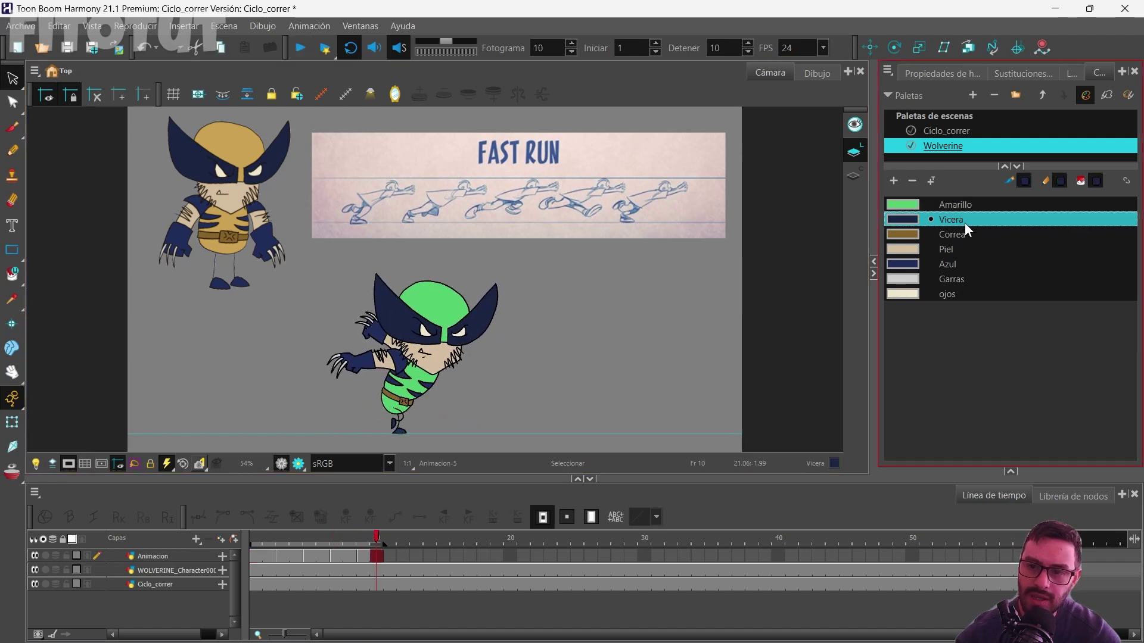
double_click(901, 219)
drag(633, 173, 699, 216)
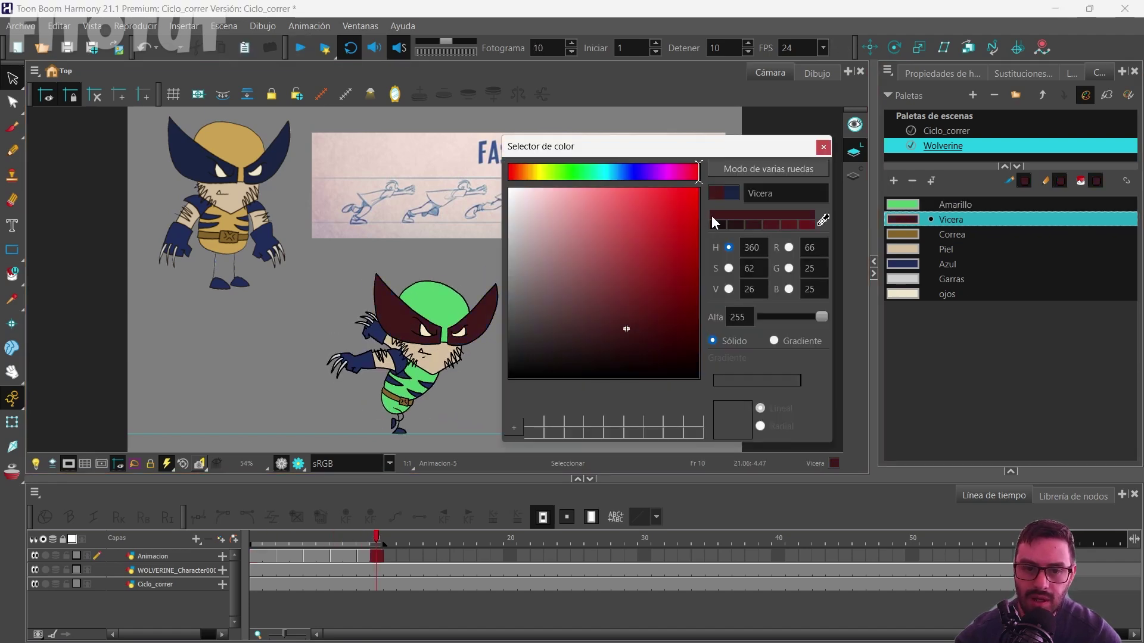
click(823, 147)
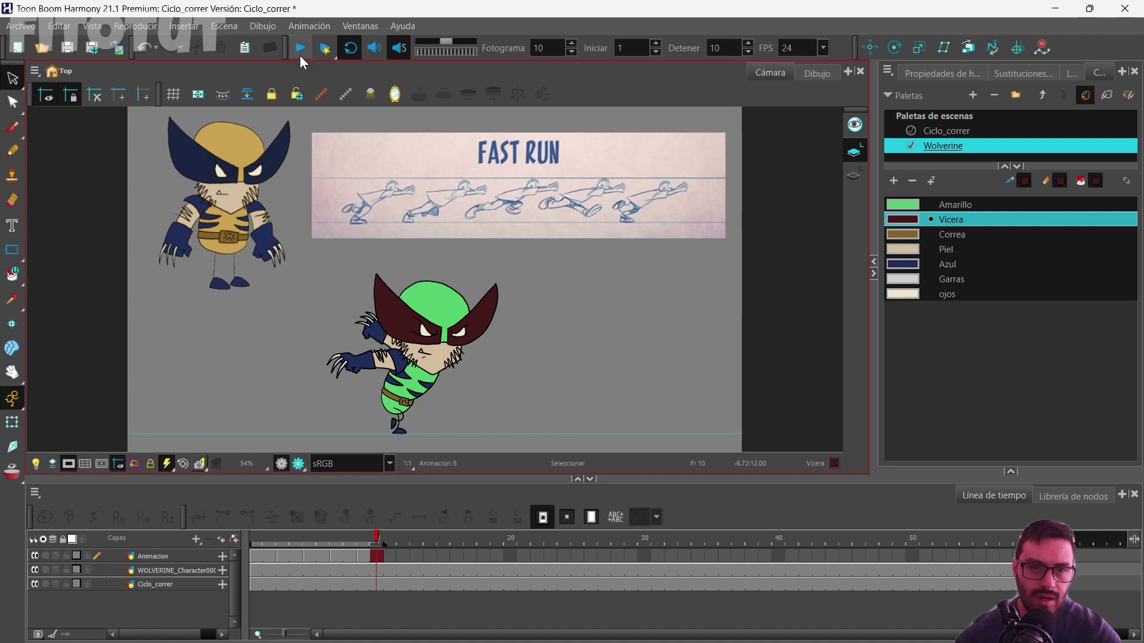
click(299, 54)
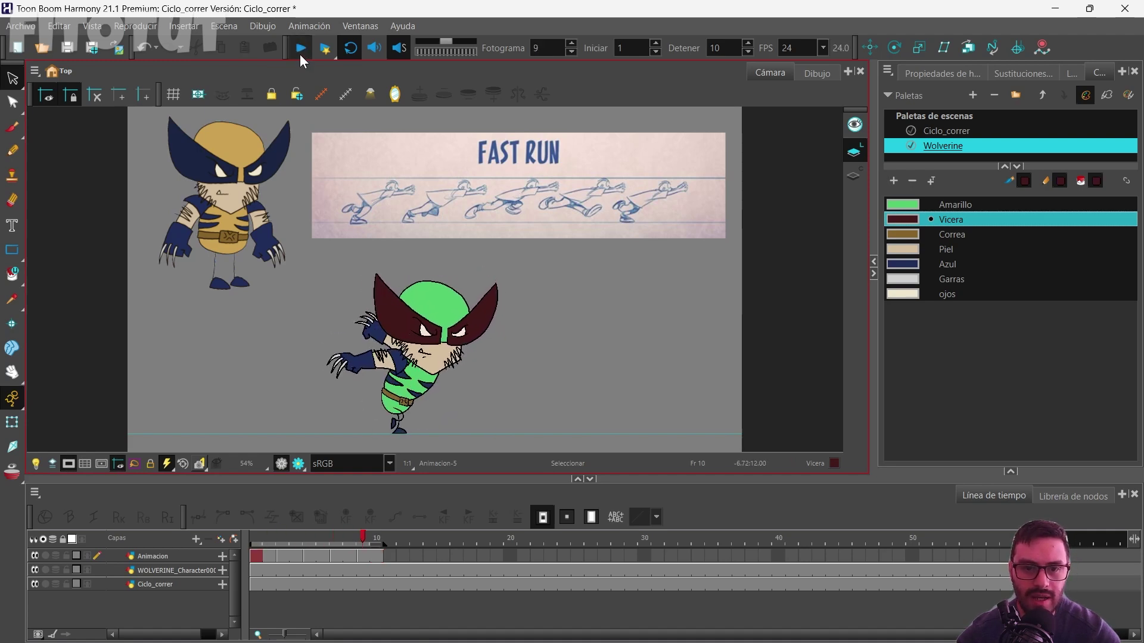
click(299, 54)
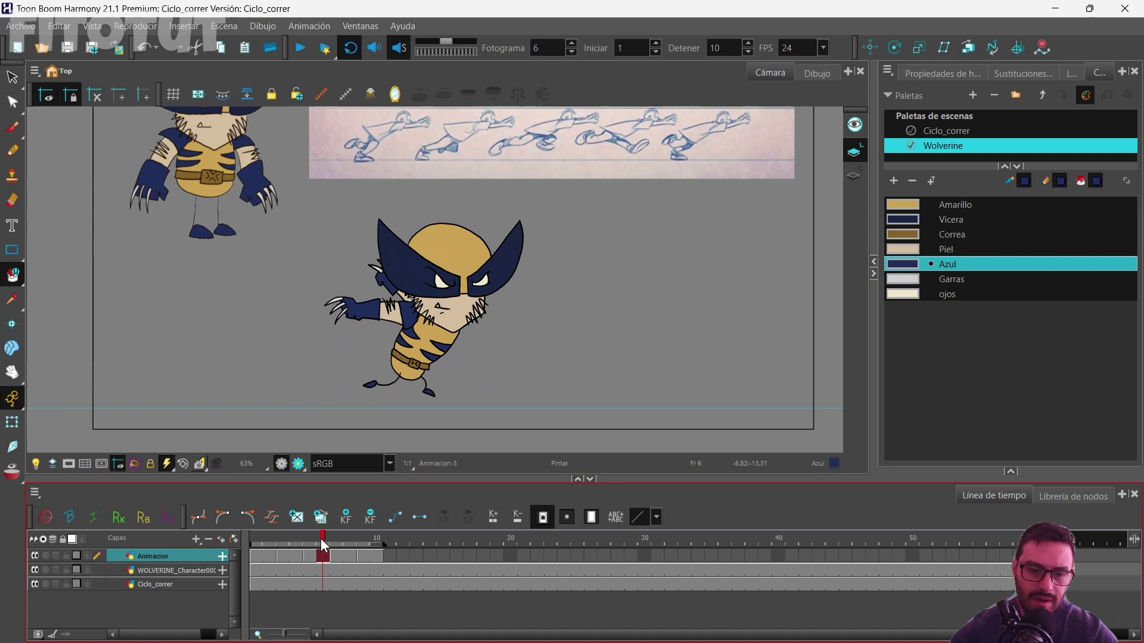
Compare the coloured drawings on frames 3, 1 and 10 of the run cycle.
click(283, 542)
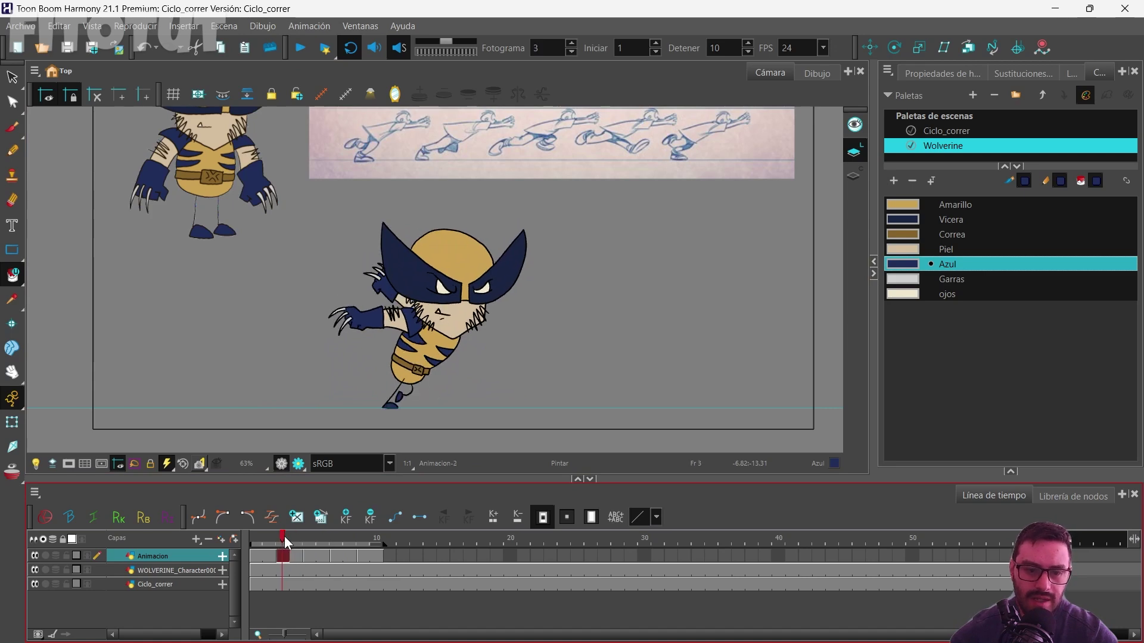
drag(285, 542, 256, 542)
key(alt+s)
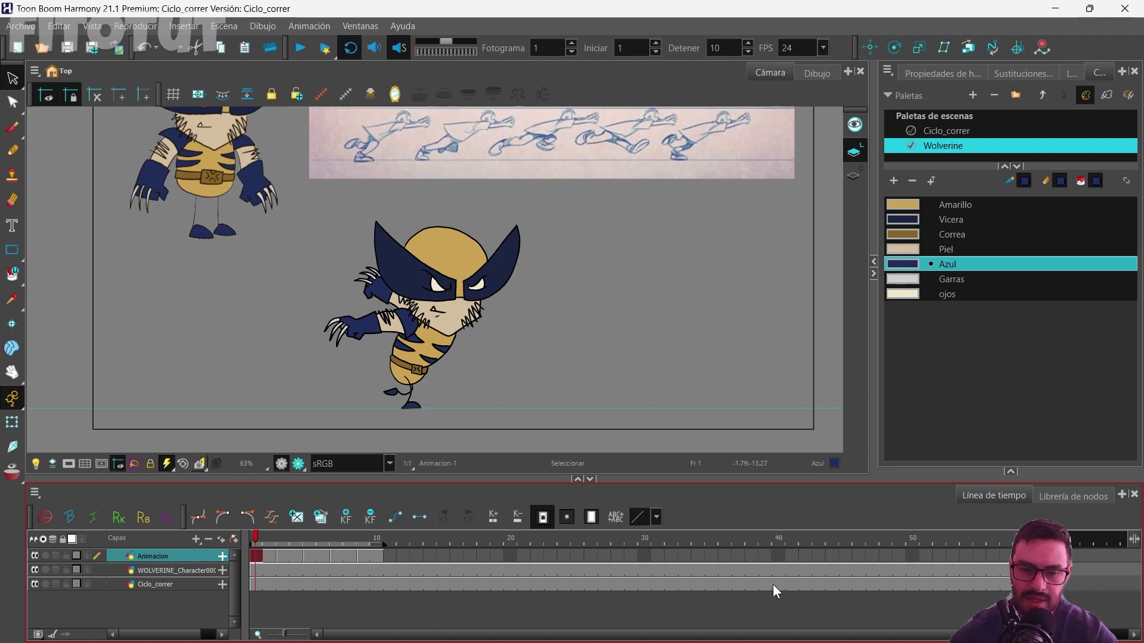
click(377, 556)
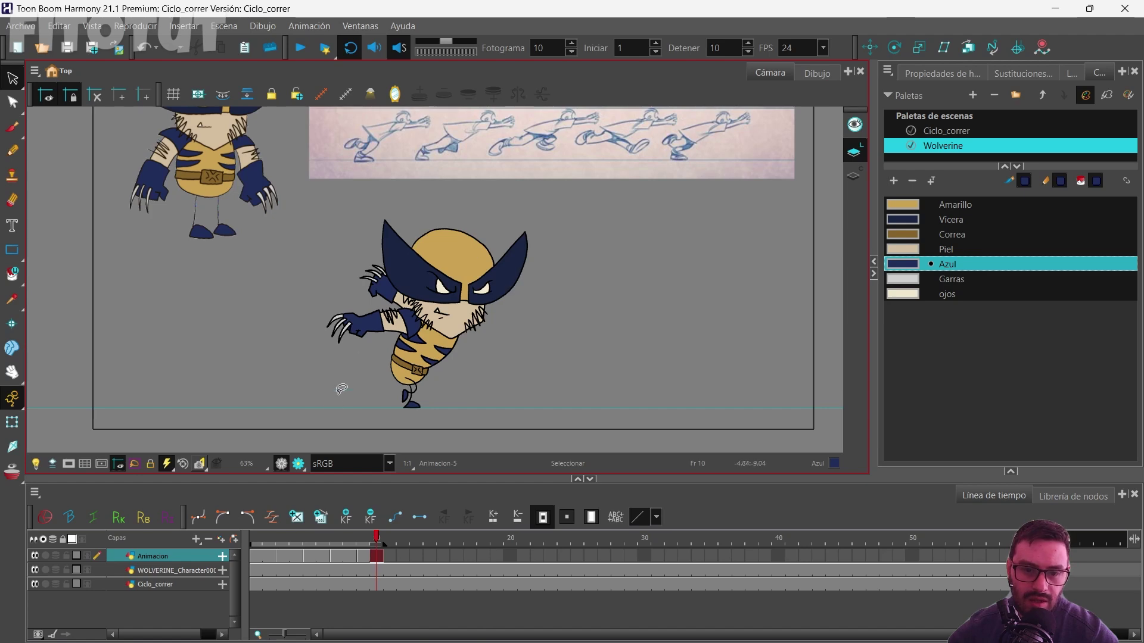
Select frames 1 to 10 of the Animacion layer and create a cycle of them with 6 as the number of cycles.
drag(255, 554, 300, 557)
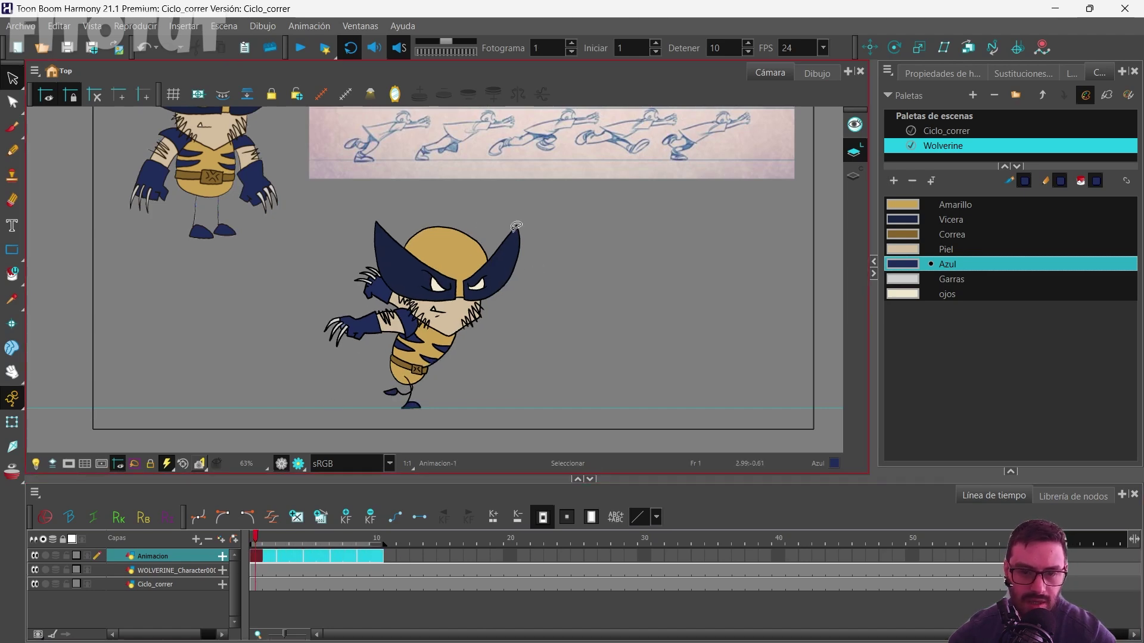
right_click(361, 555)
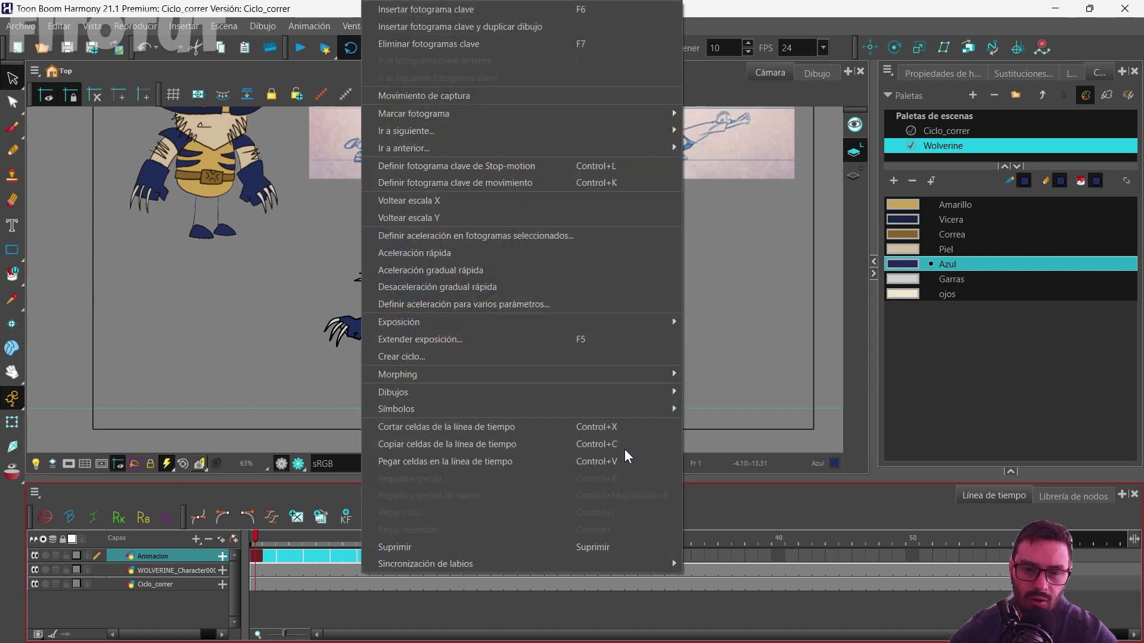
click(405, 356)
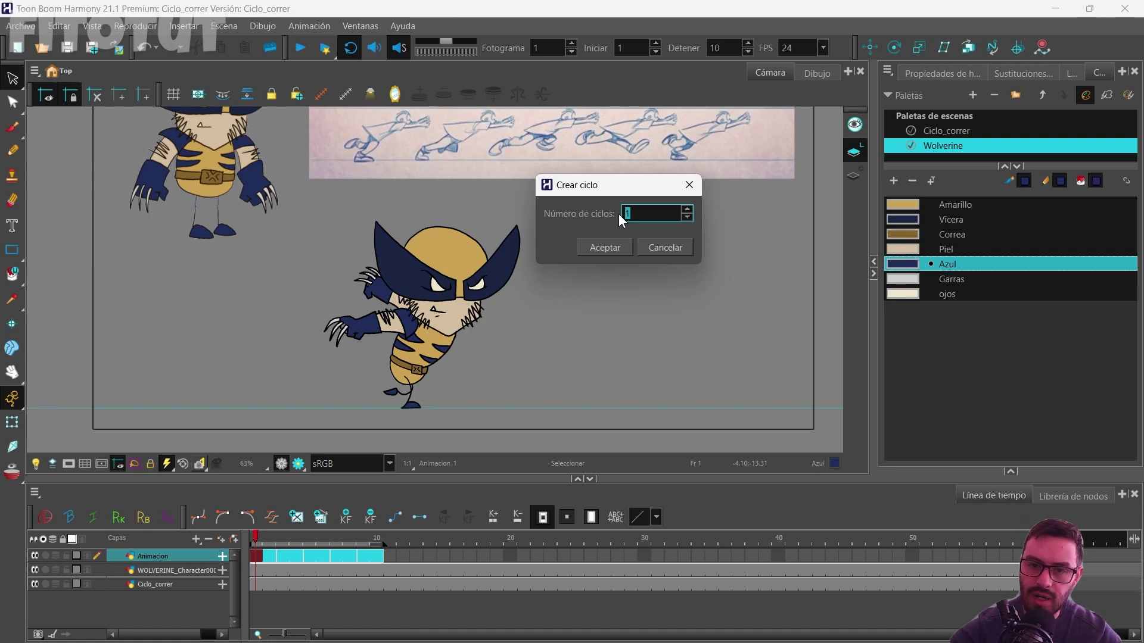
text(6)
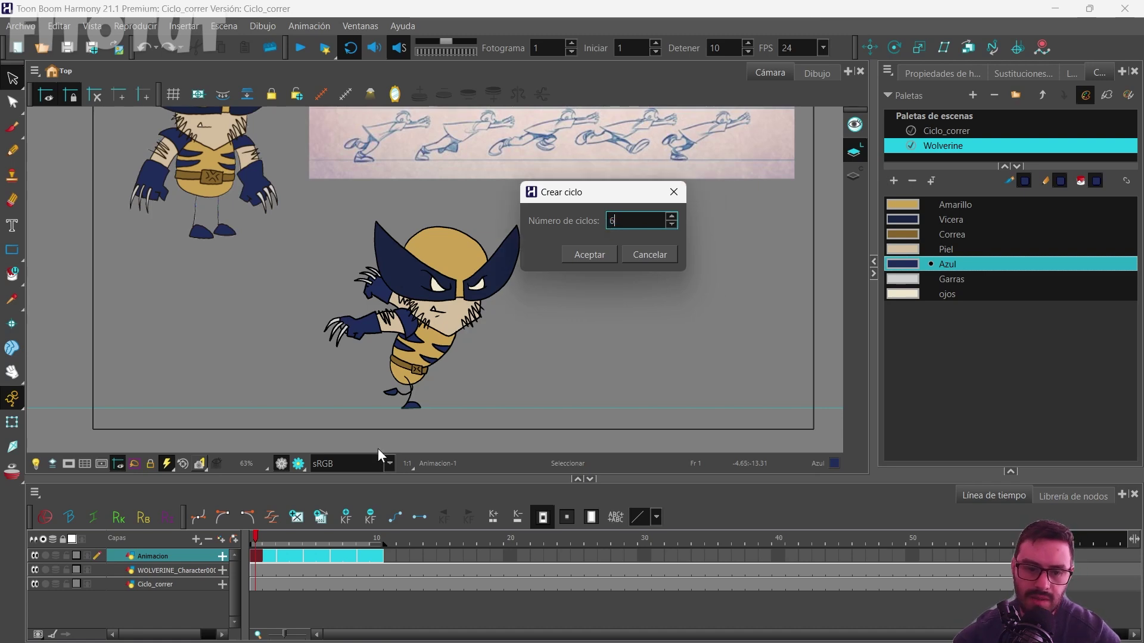
click(611, 248)
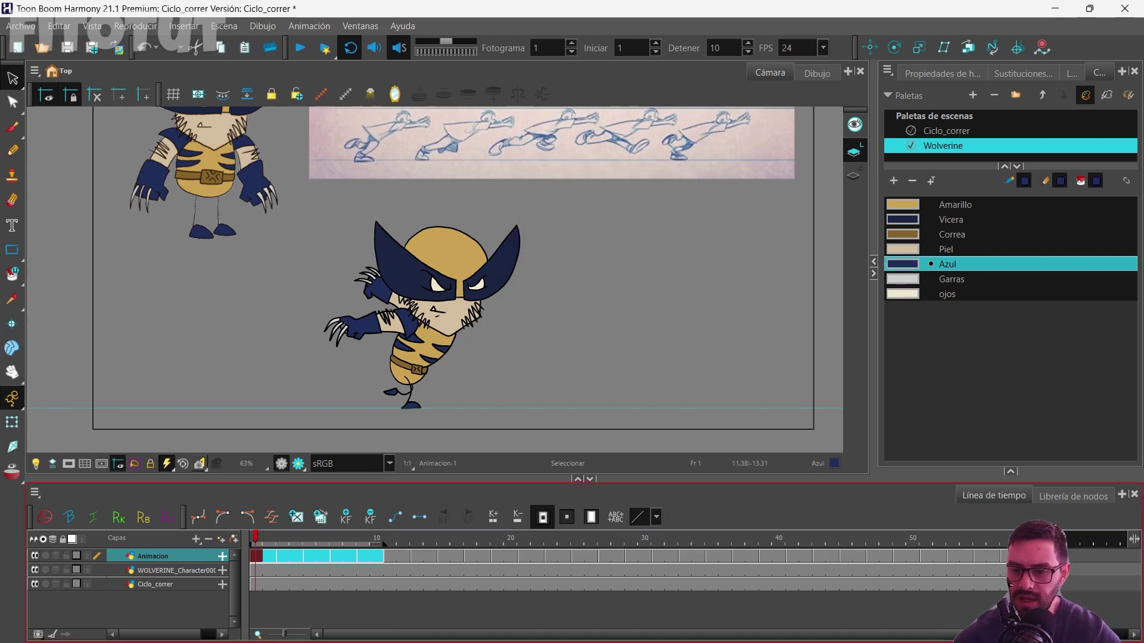
click(453, 268)
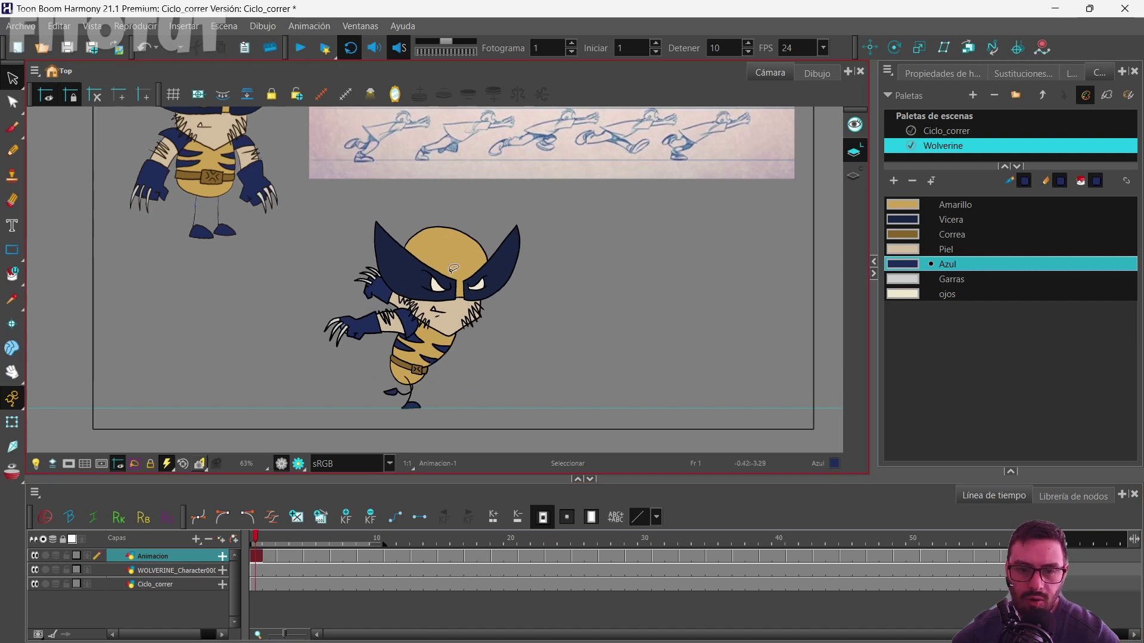
Add a parent peg to the Animacion layer and transform it on frame 1 to place Wolverine across the camera frame's left edge.
click(263, 538)
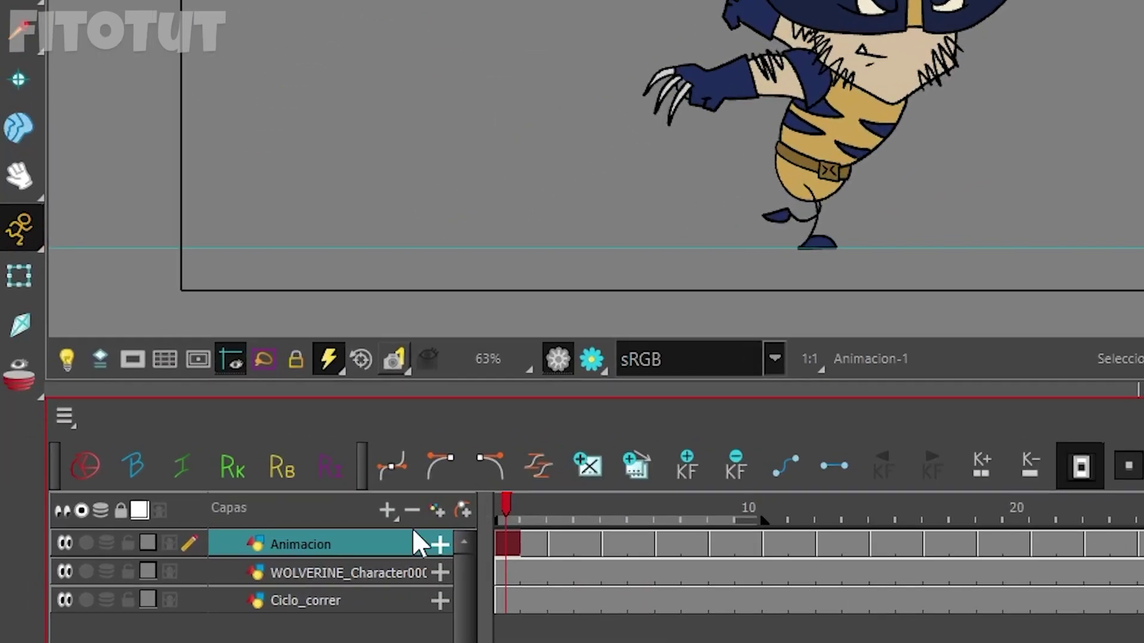
click(465, 510)
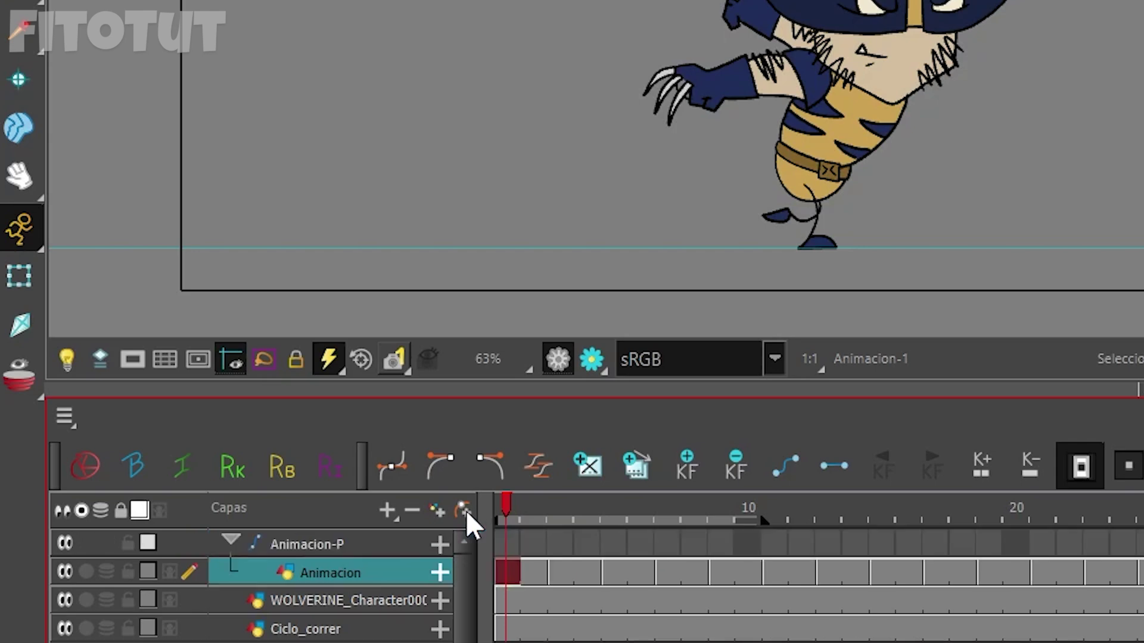
click(513, 544)
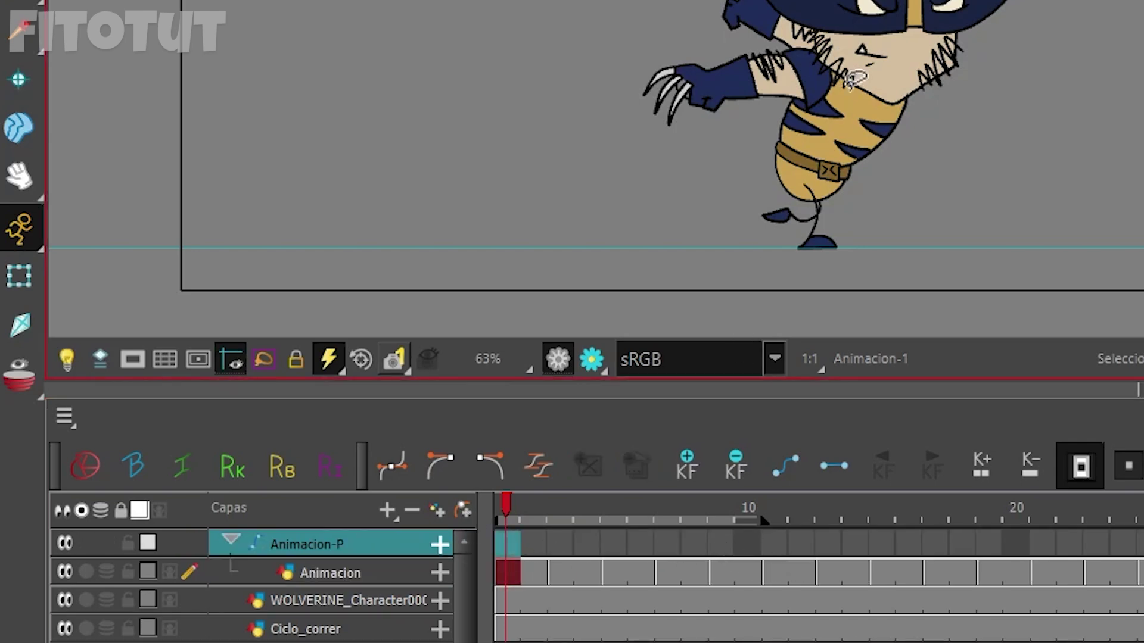
click(29, 291)
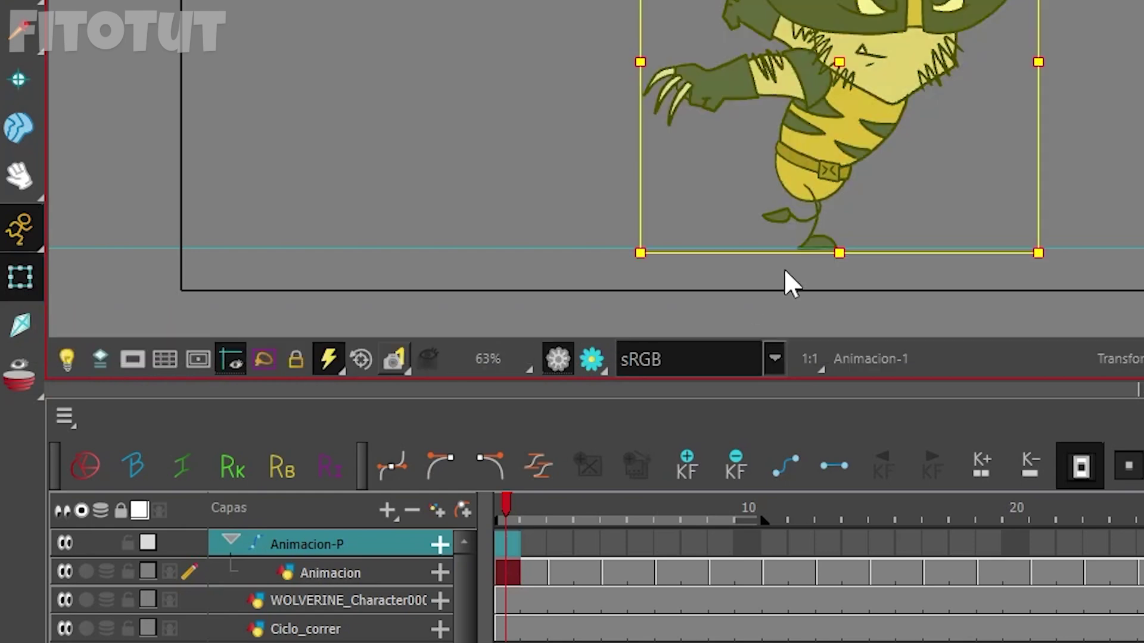
mouse_move(935, 42)
mouse_down()
mouse_move(888, 8)
mouse_move(383, 8)
mouse_move(260, 38)
mouse_move(250, 20)
mouse_move(227, 41)
mouse_up()
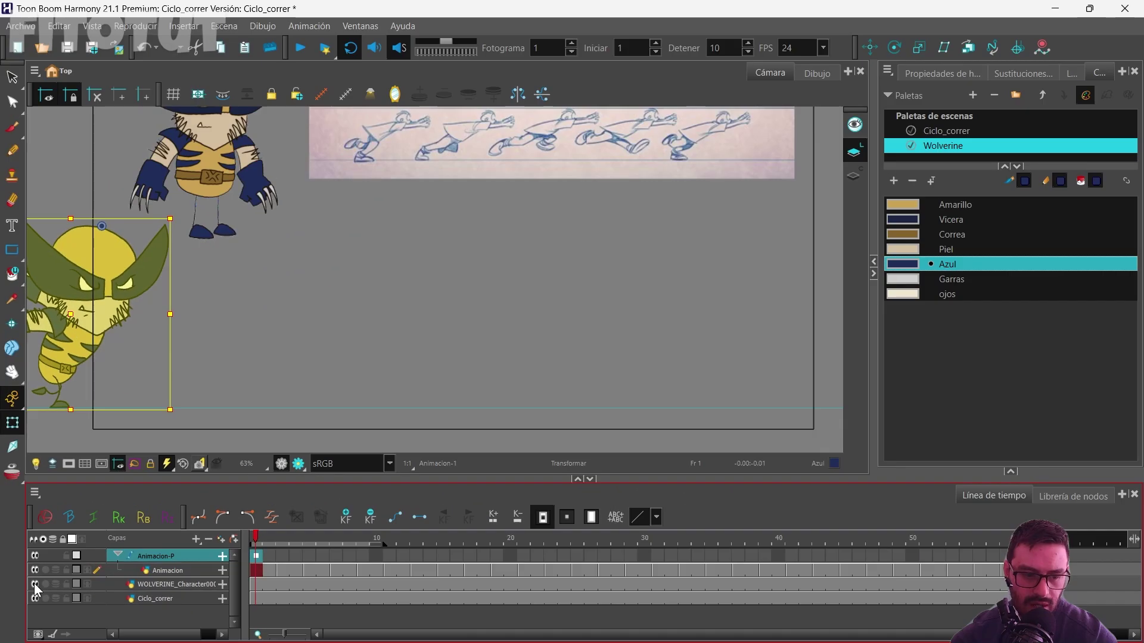
Hide the WOLVERINE_Character and Ciclo_correr layers and, on frame 60, move the Animacion-P peg so Wolverine crosses the camera frame's right edge.
click(34, 584)
click(38, 598)
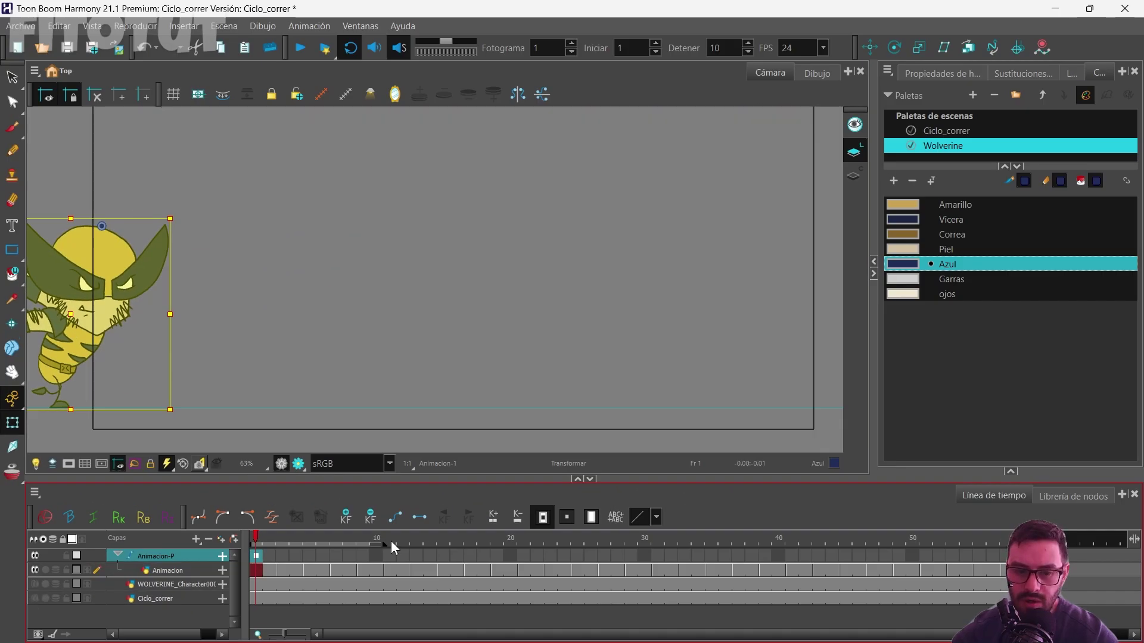
click(1033, 554)
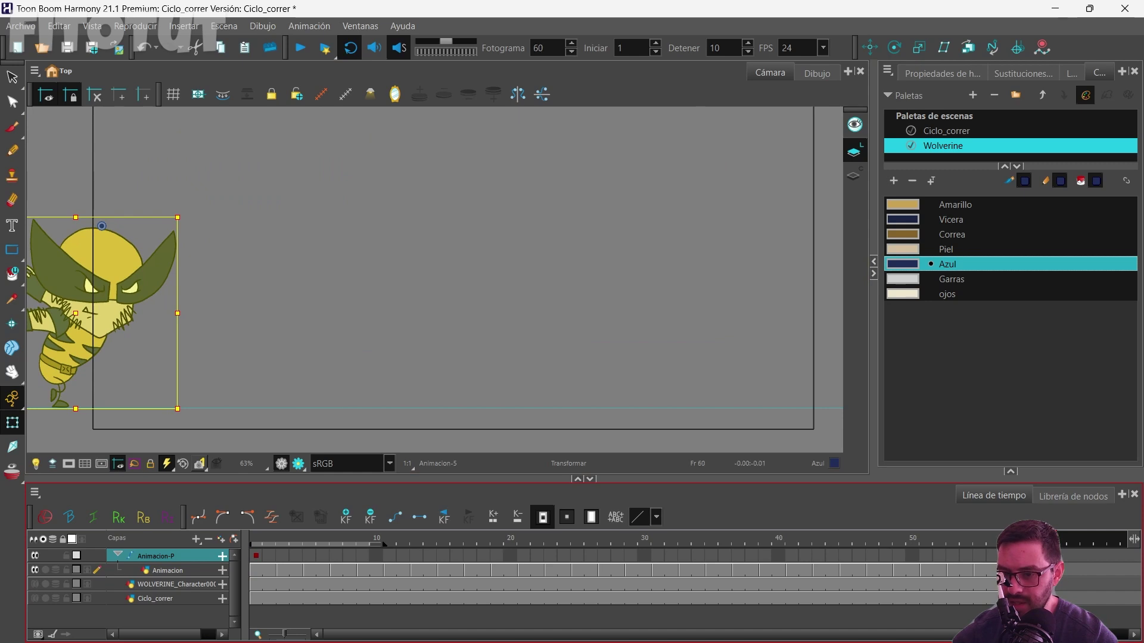
scroll(216, 324, down, 2)
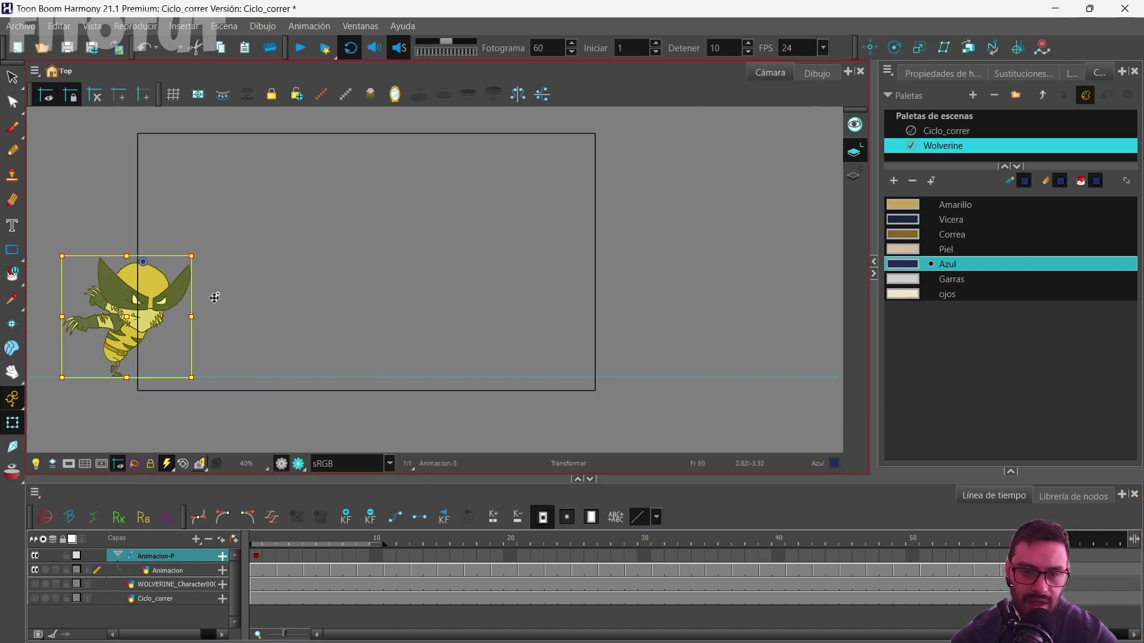
mouse_move(157, 297)
mouse_down()
mouse_move(663, 293)
mouse_move(652, 298)
mouse_up()
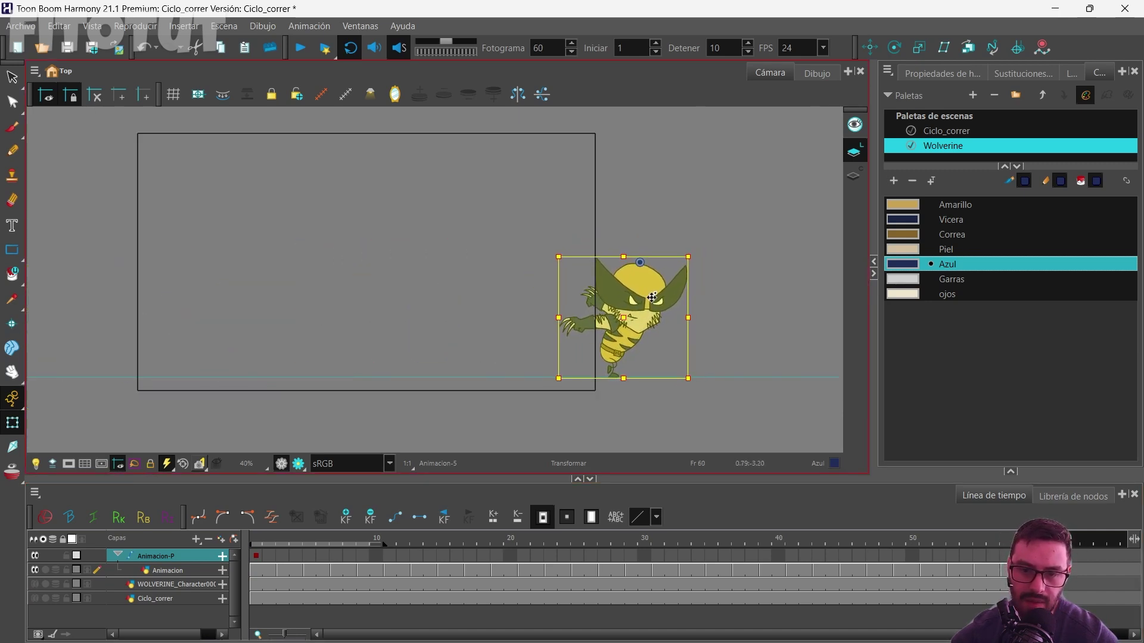
Set the playback stop to frame 60, mask the area outside the camera frame, reset the view and play the run.
click(687, 51)
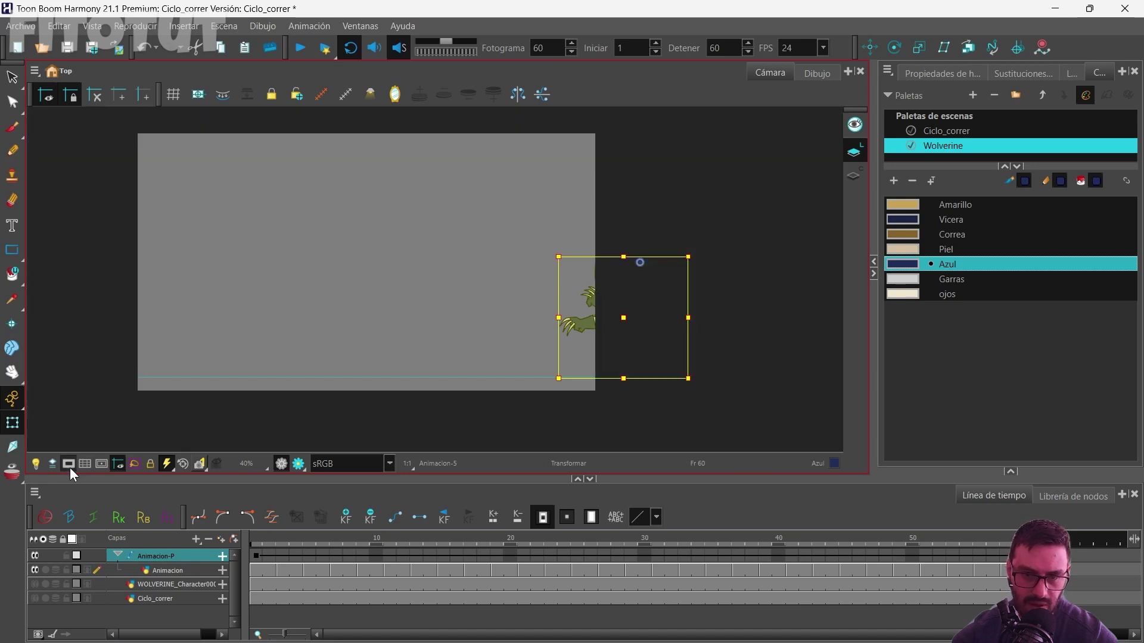
click(69, 467)
click(183, 464)
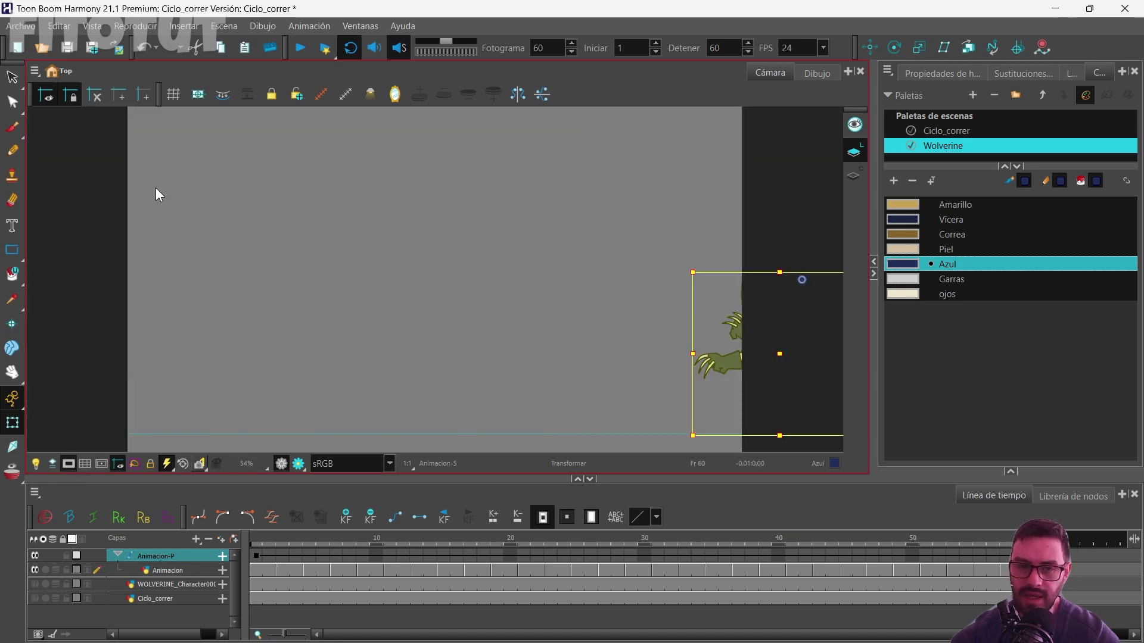
click(296, 52)
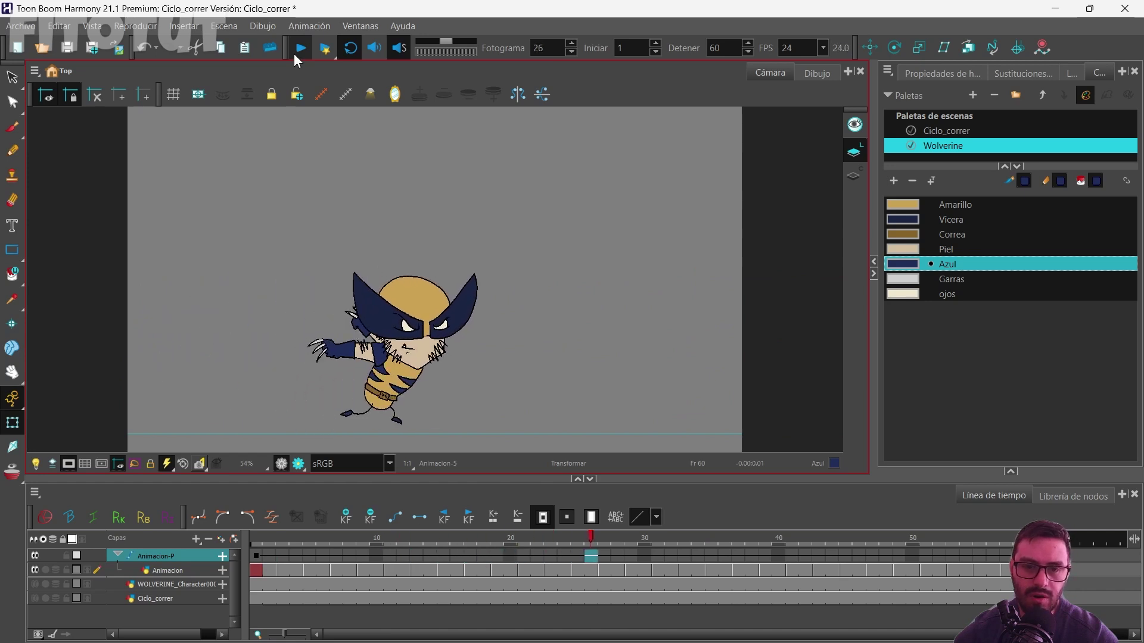
click(296, 52)
Move the peg's end keyframe from frame 60 to frame 29 and set the playback stop to frame 29.
click(963, 513)
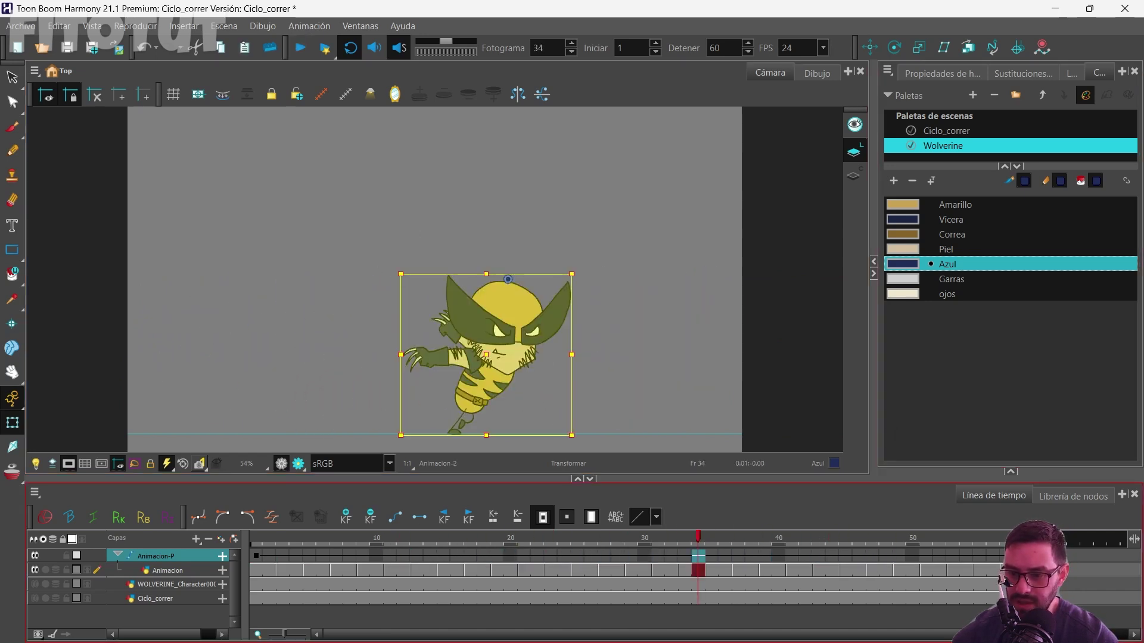
key(shift+period)
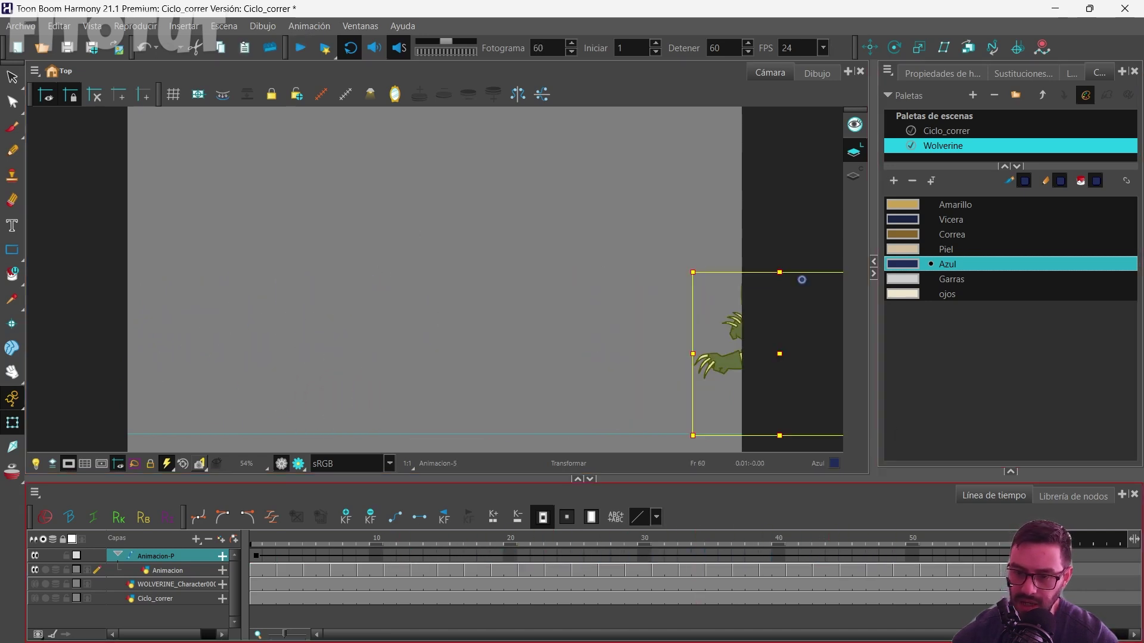
click(631, 558)
click(631, 538)
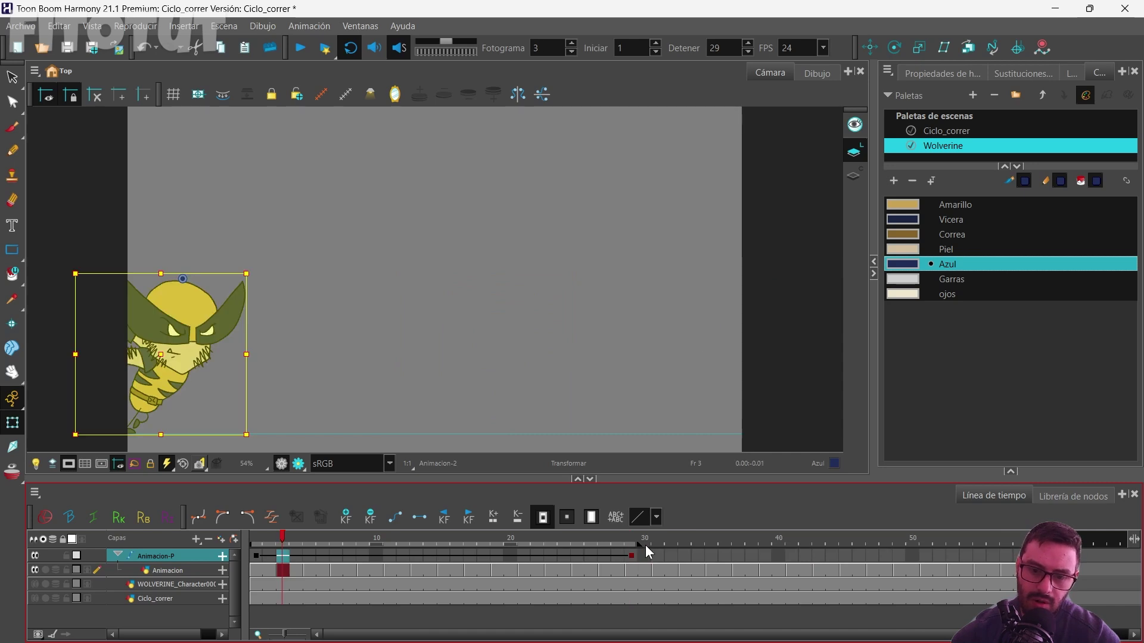
click(792, 542)
Move the Animacion-P peg's end keyframe to frame 39 and extend the playback stop to frame 39.
click(633, 555)
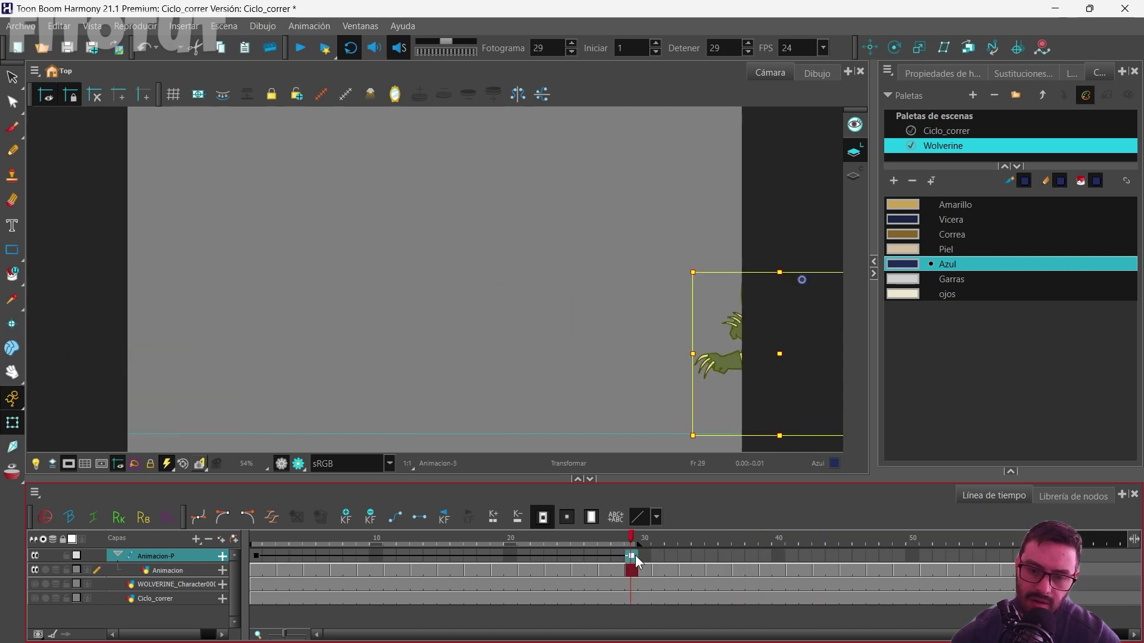
drag(635, 555, 765, 557)
mouse_move(638, 542)
mouse_down()
mouse_move(794, 546)
mouse_move(772, 545)
mouse_up()
Play the run across the camera frame and check Wolverine's position on frames 1 and 19.
click(302, 50)
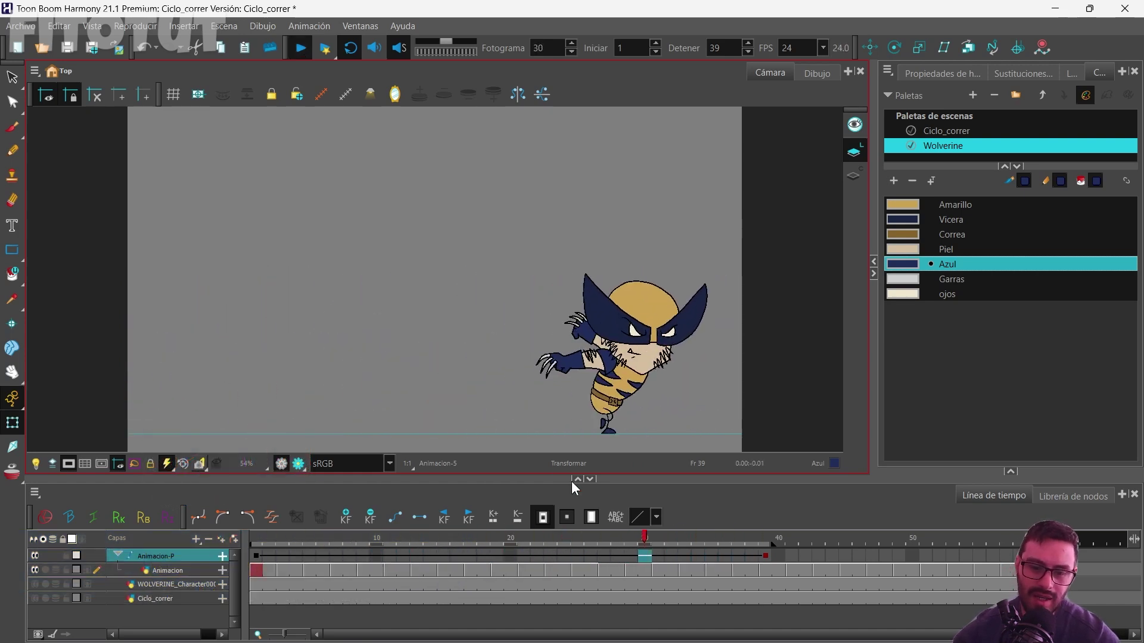
click(309, 570)
drag(295, 536, 252, 531)
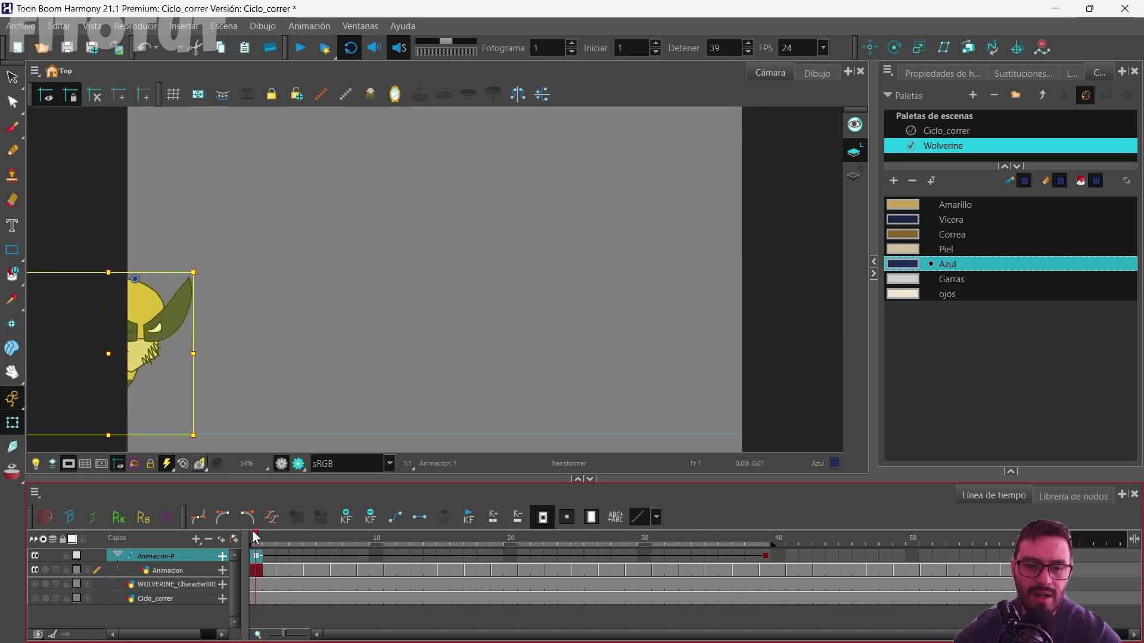
click(410, 299)
click(496, 541)
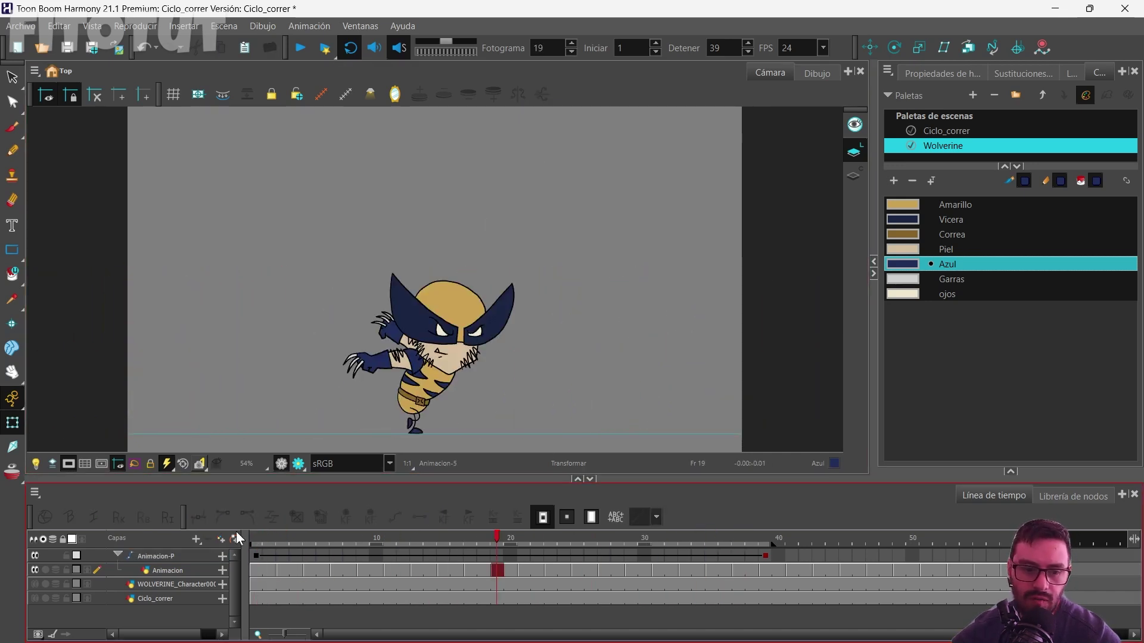
Add a colour card layer as the background and set its colour to bright green with red 120, green 255 and blue 0.
click(195, 538)
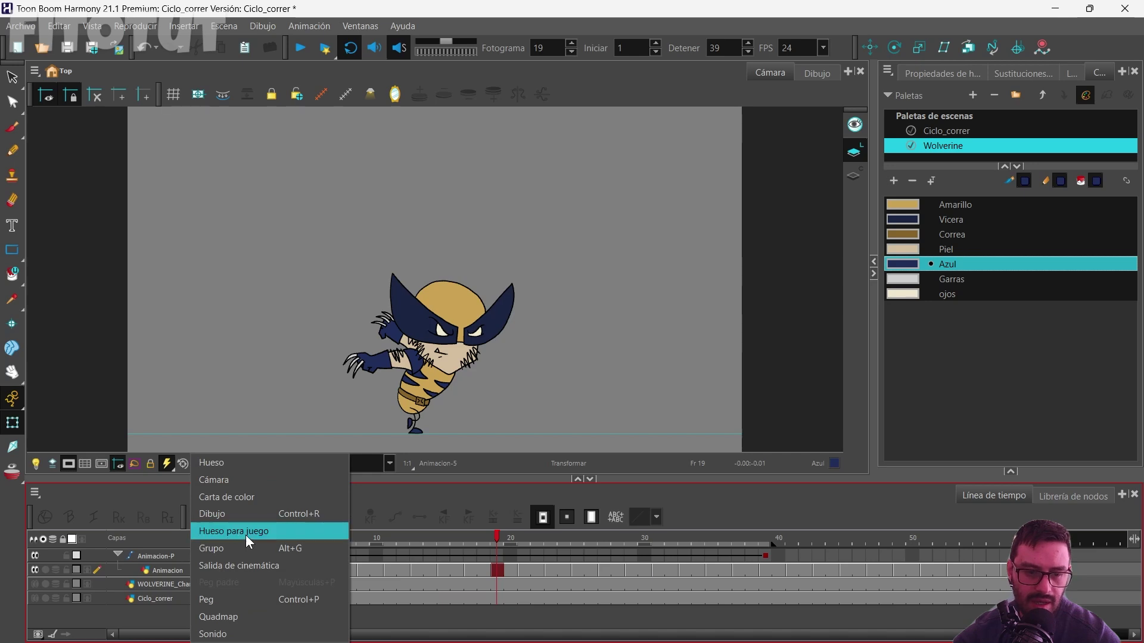
click(263, 501)
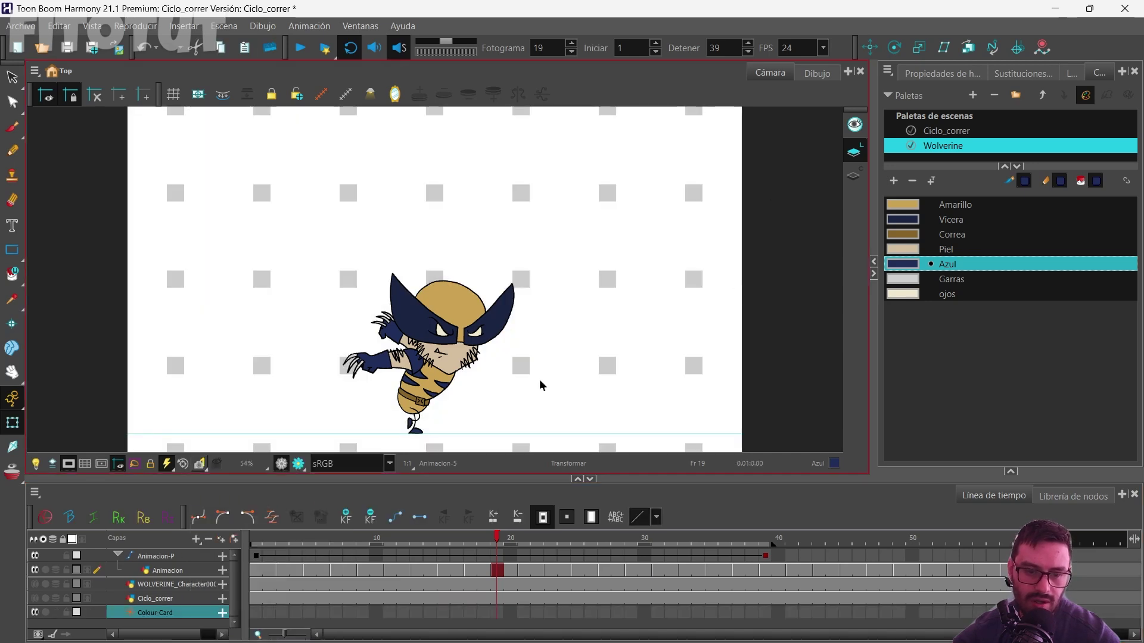
double_click(131, 613)
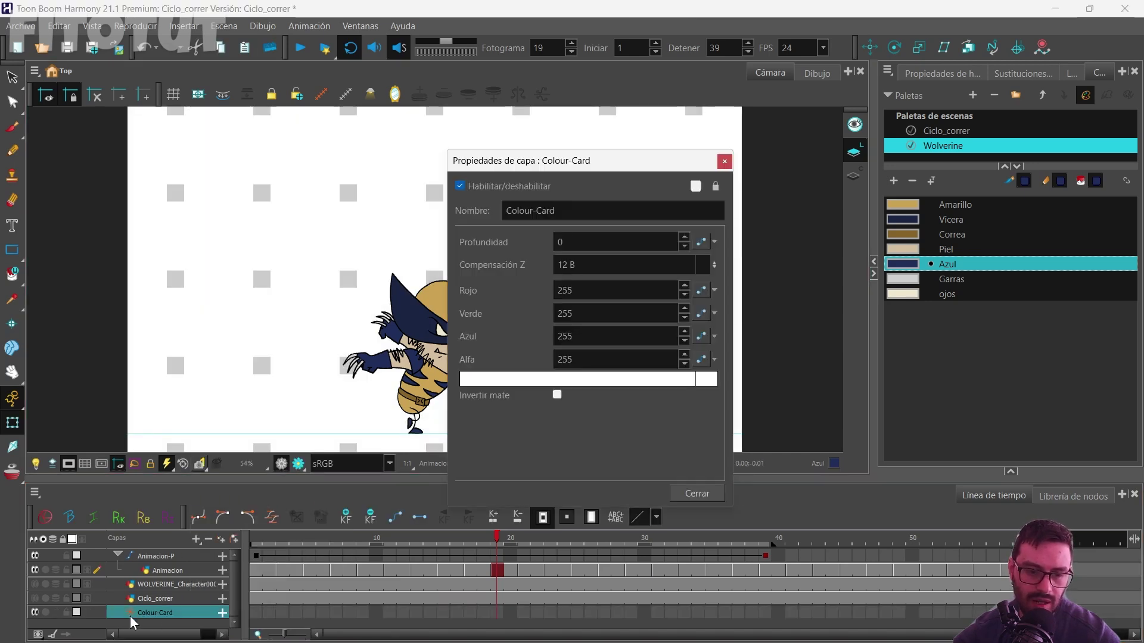
click(506, 381)
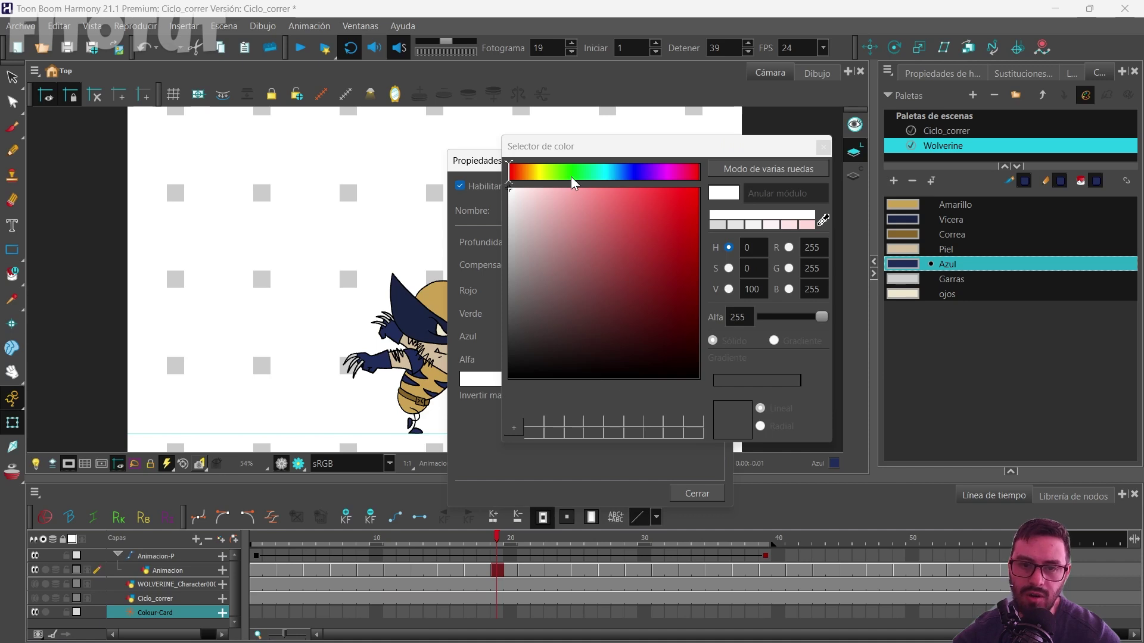
drag(571, 176, 557, 177)
click(604, 214)
drag(605, 214, 700, 188)
click(824, 146)
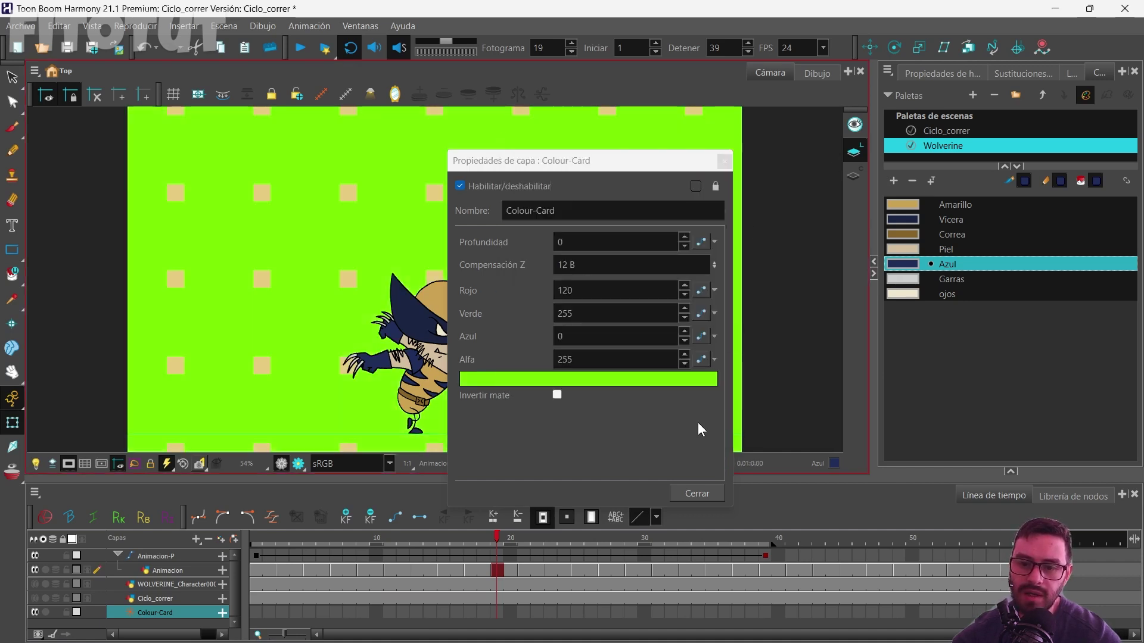
click(697, 494)
Return to frame 1, select the Ciclo_correr layer and save the scene.
click(347, 538)
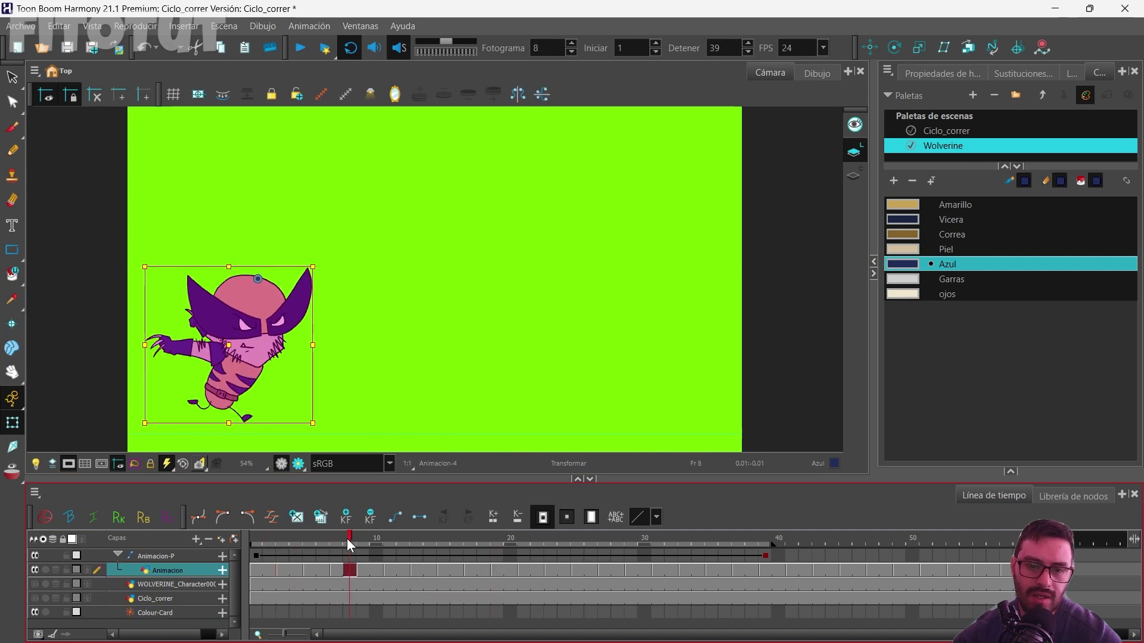
drag(347, 538, 243, 586)
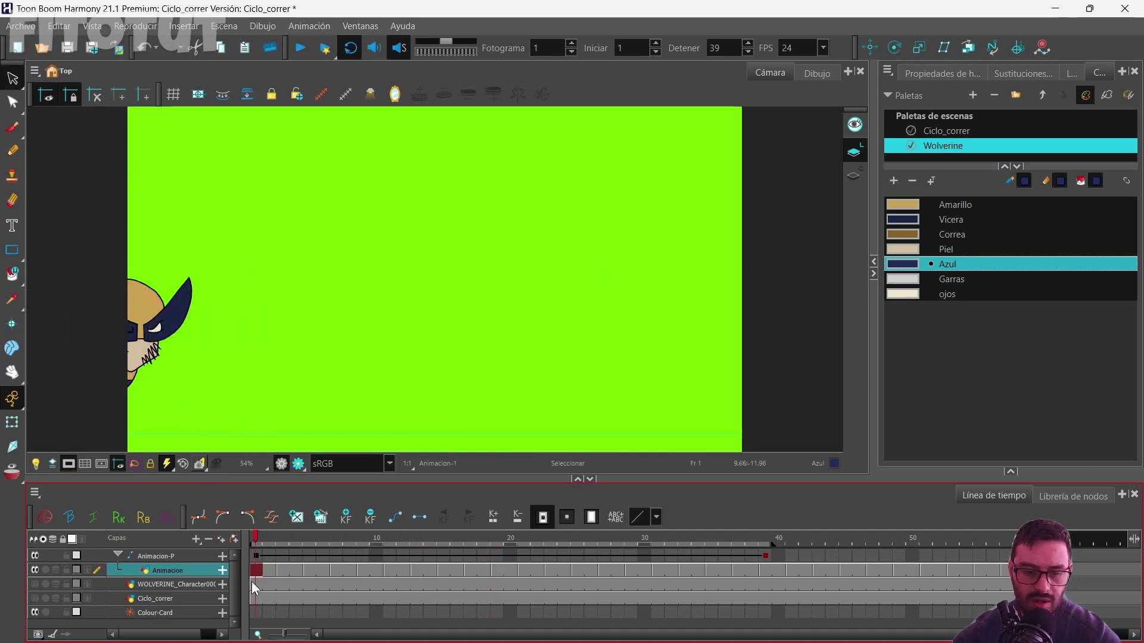
click(182, 596)
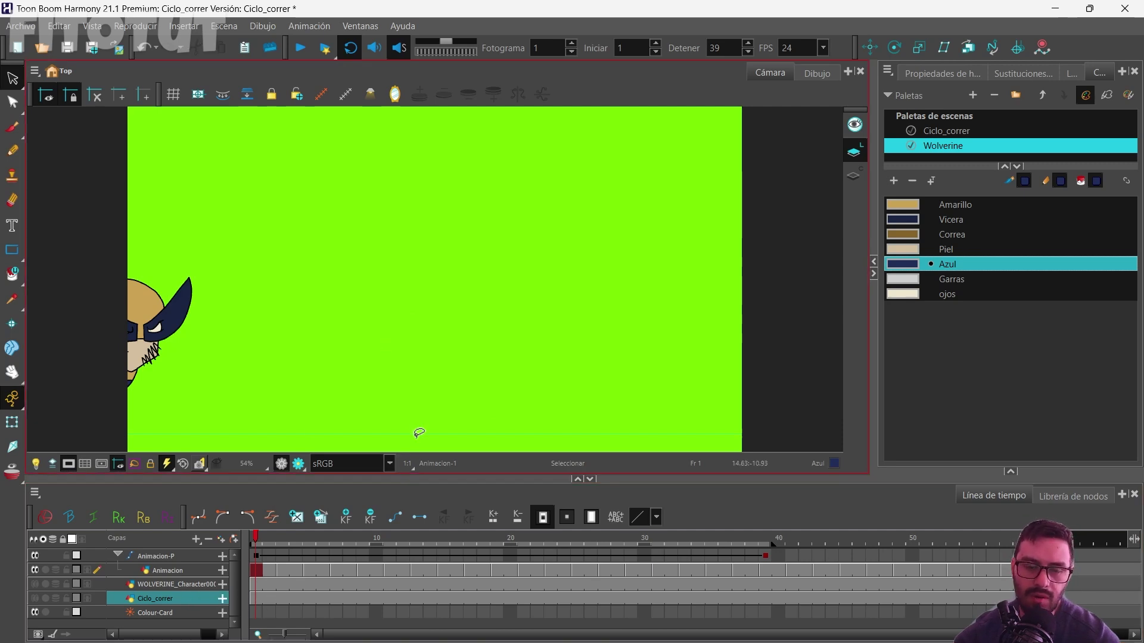
key(ctrl+s)
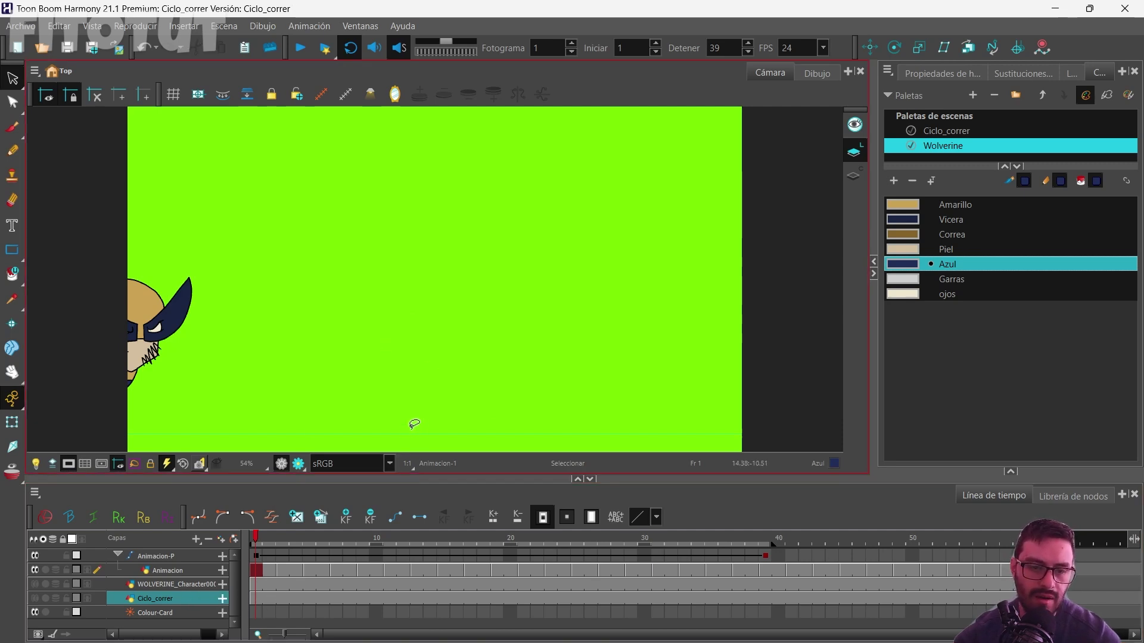
Open the movie export and set the output to a QuickTime file named Wolverine corriendo in the tutorial's video folder.
click(20, 26)
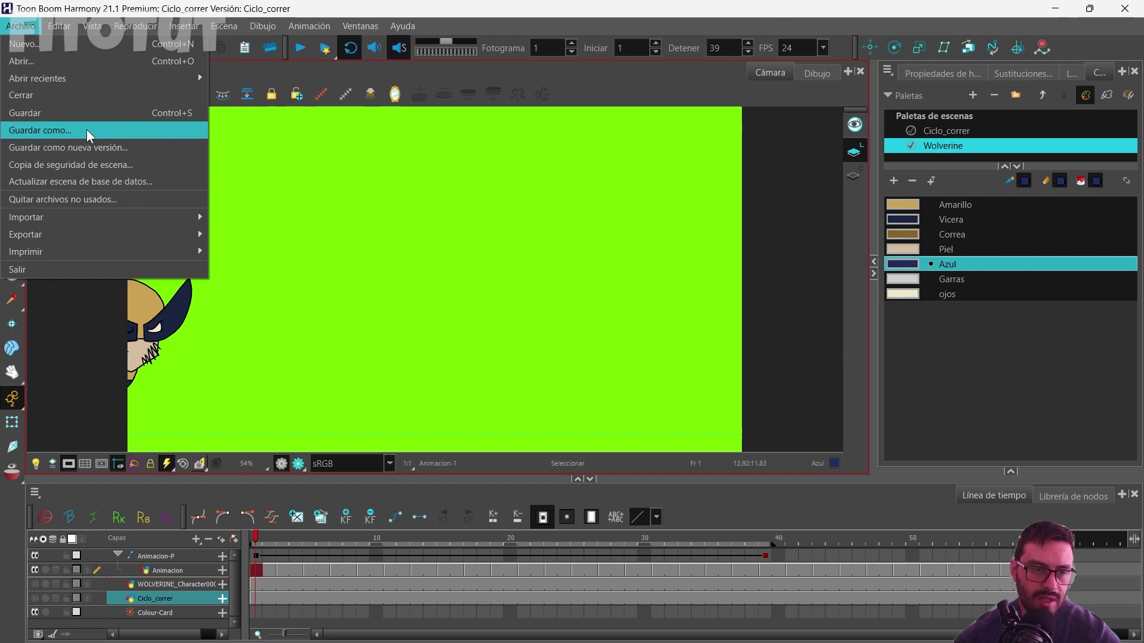
mouse_move(177, 235)
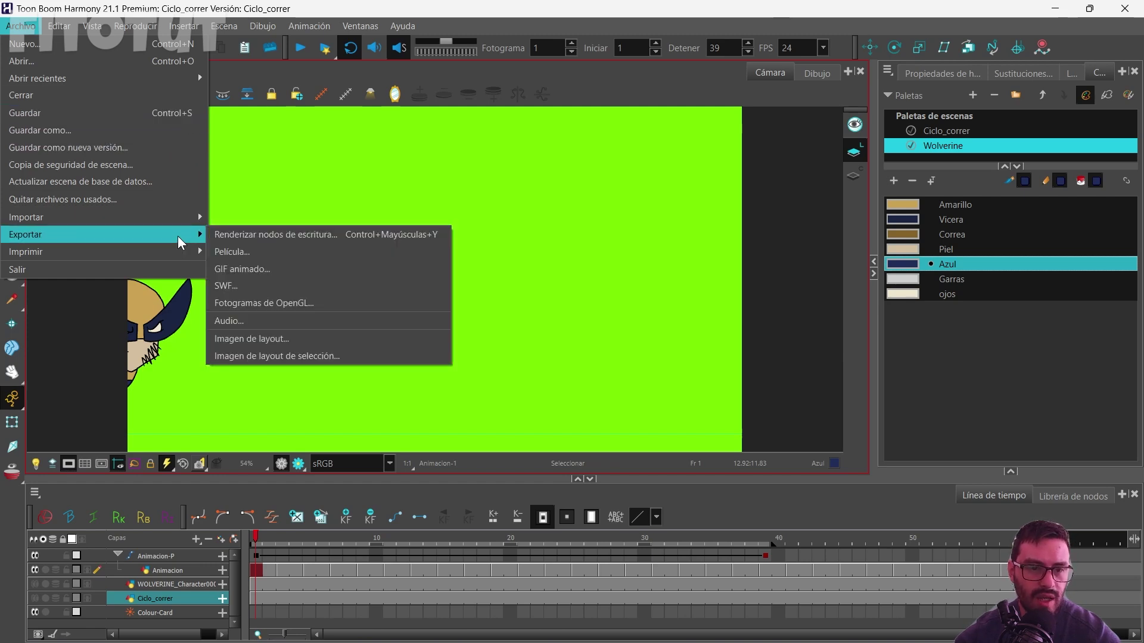
click(262, 251)
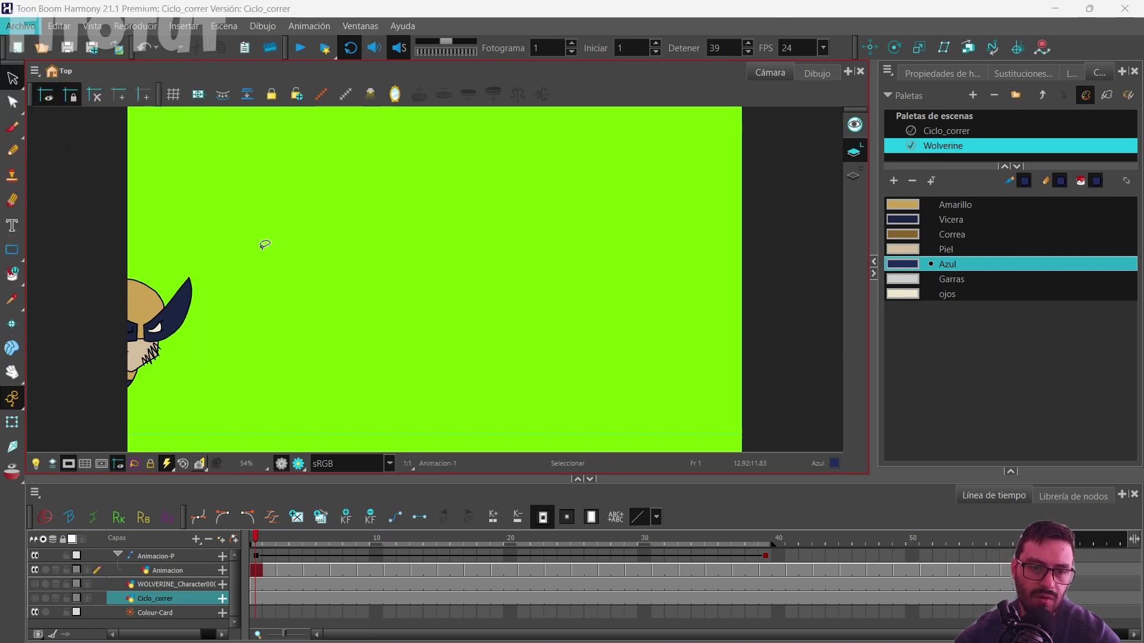
click(623, 119)
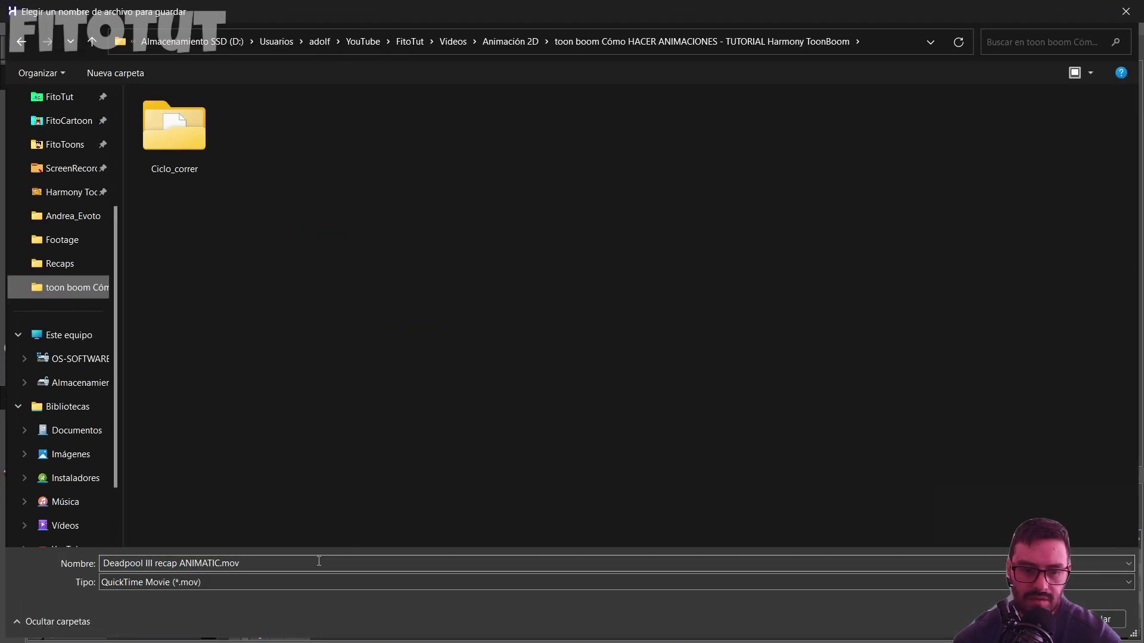
click(311, 563)
text(Wolverin)
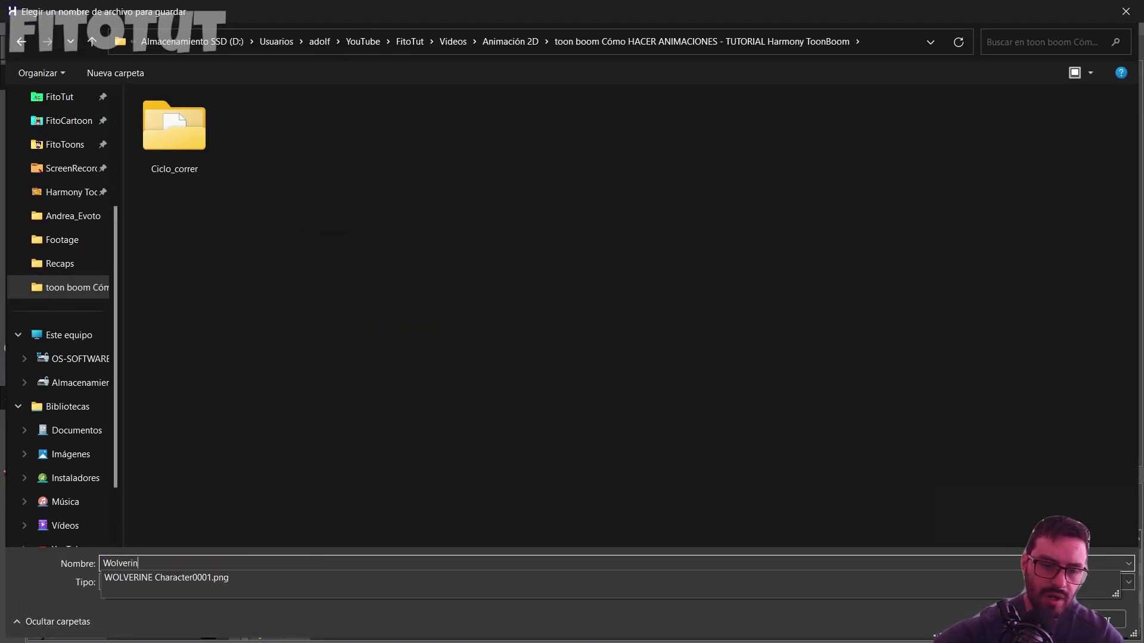
text(e corriendo)
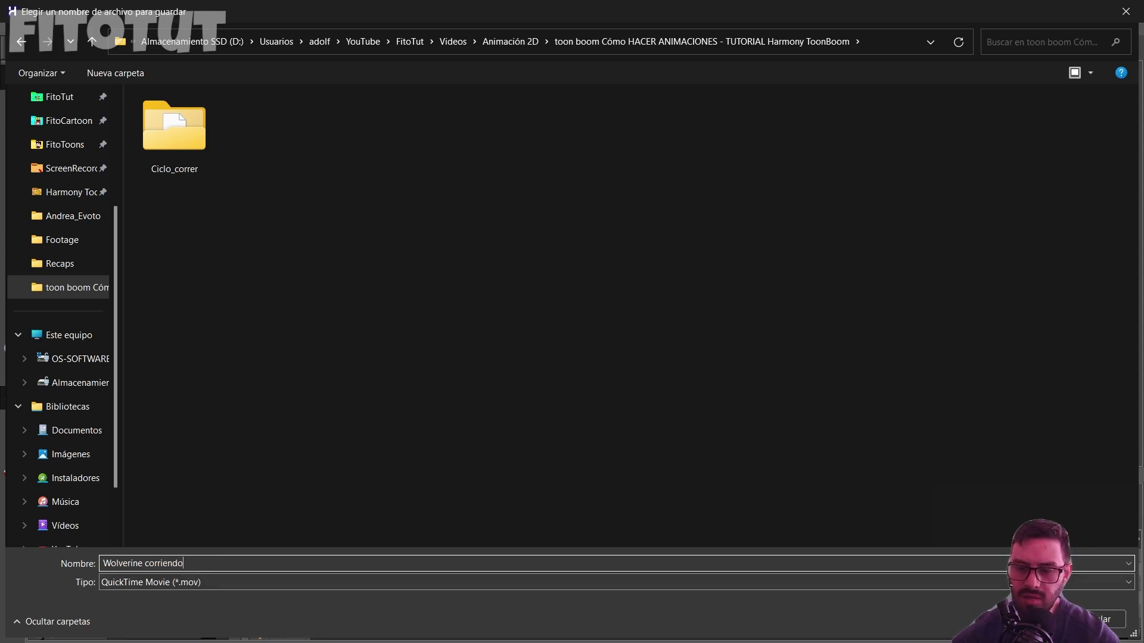
key(Return)
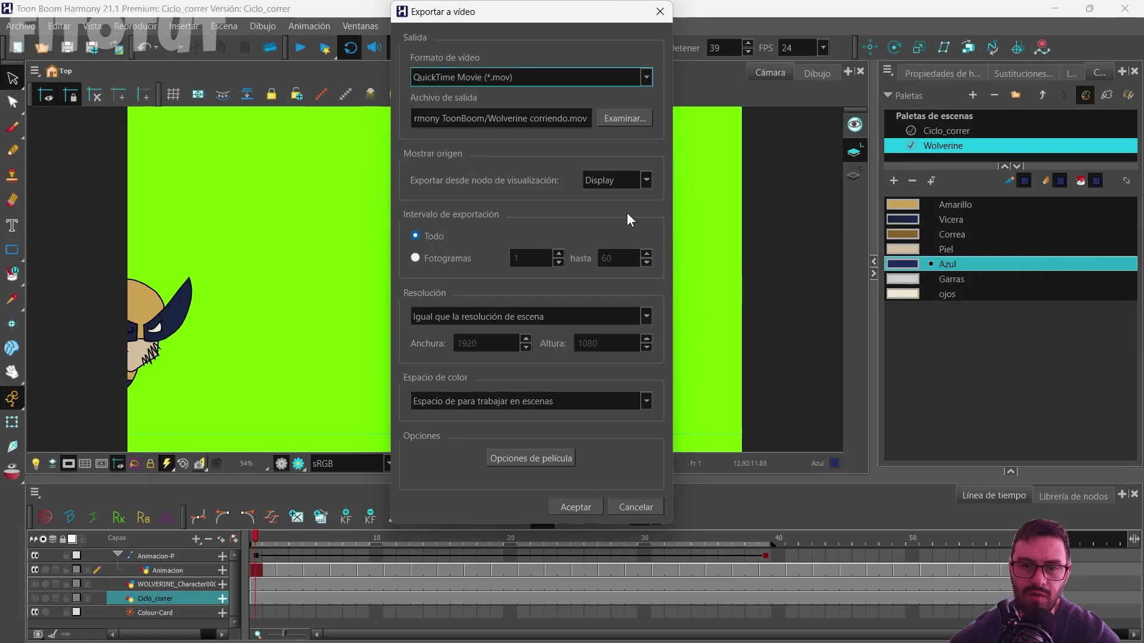
Limit the export range to frames 1 to 39, keep the QuickTime Movie format, and export the video.
click(645, 78)
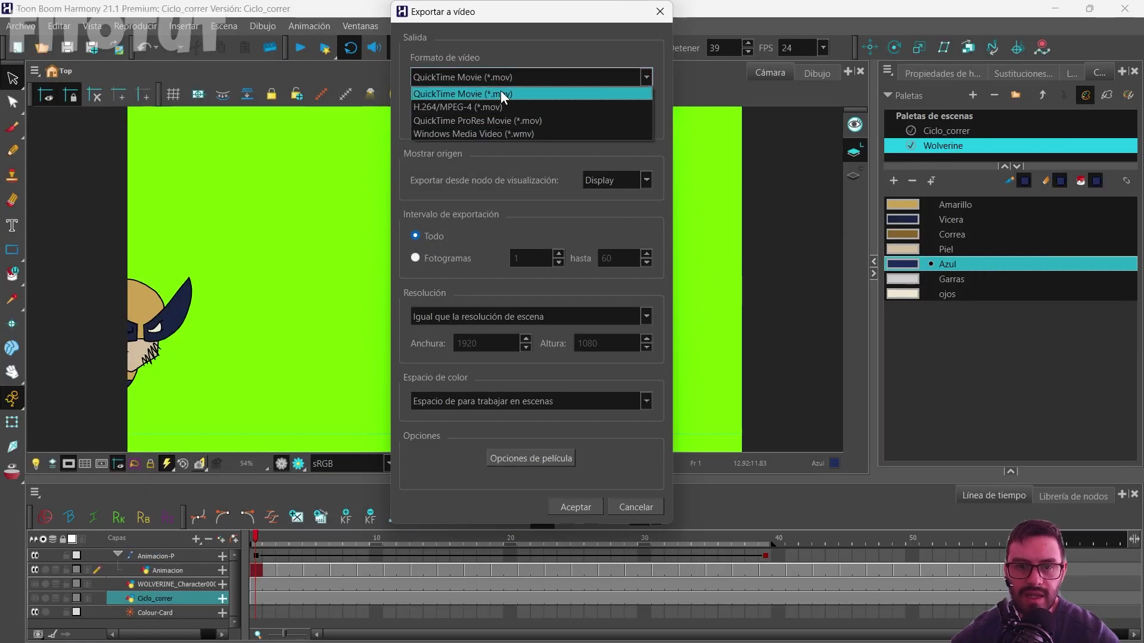
click(439, 242)
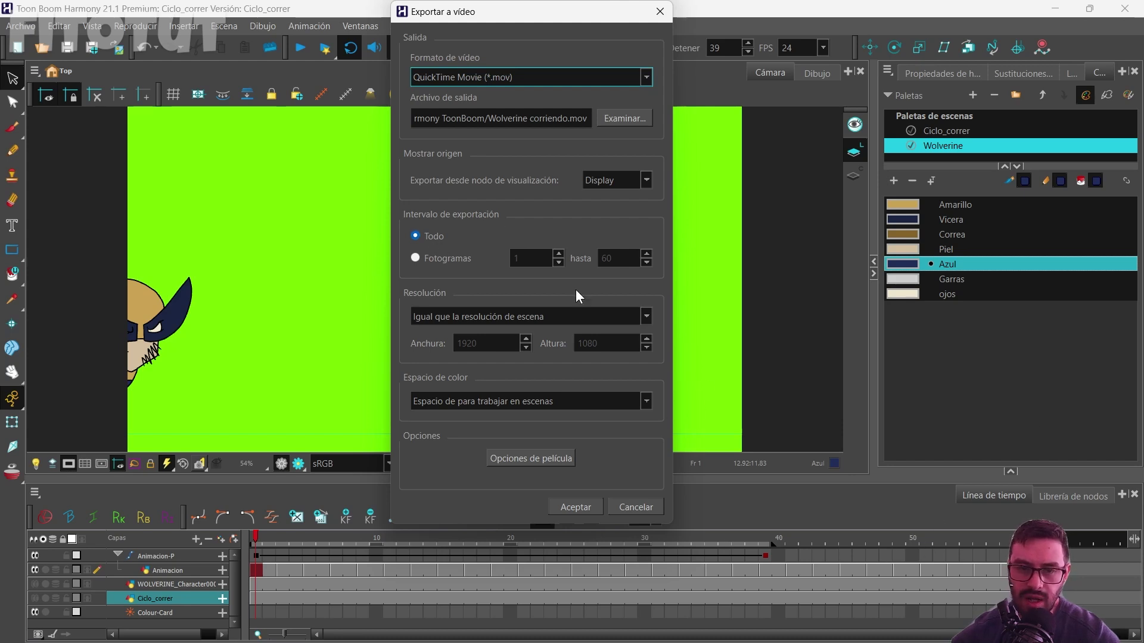
click(421, 259)
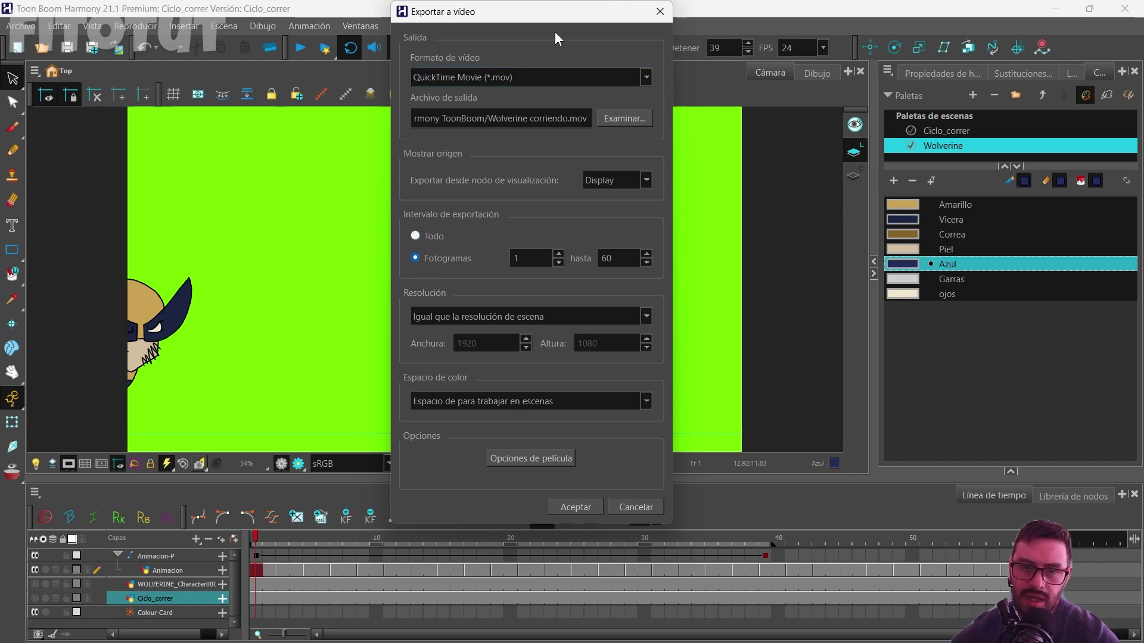
drag(560, 13, 1080, 57)
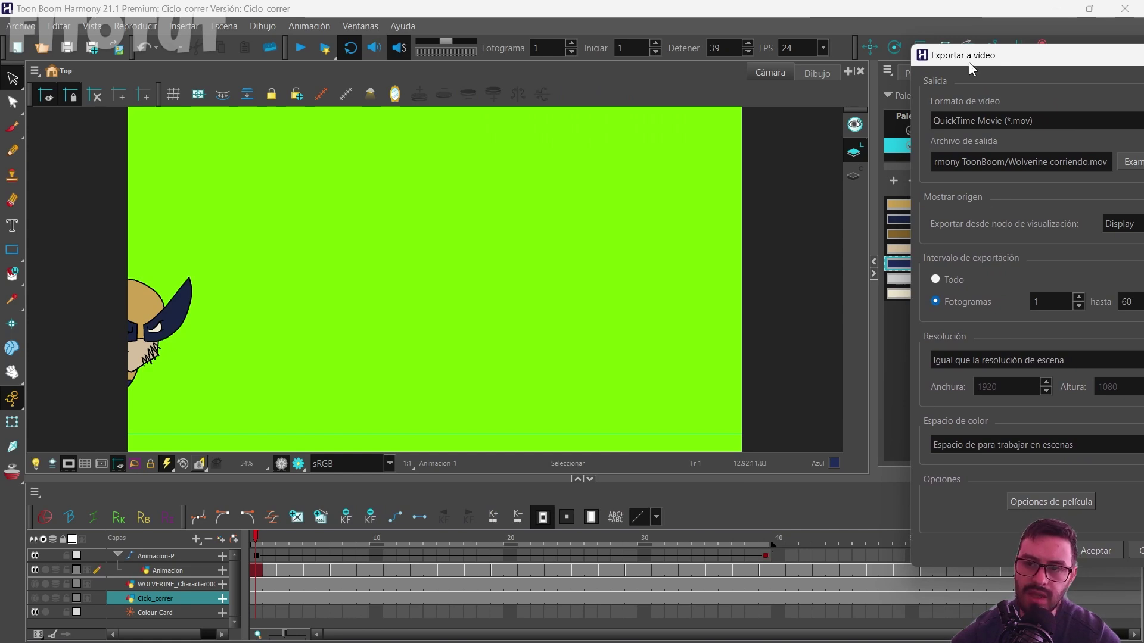
drag(968, 62, 447, 90)
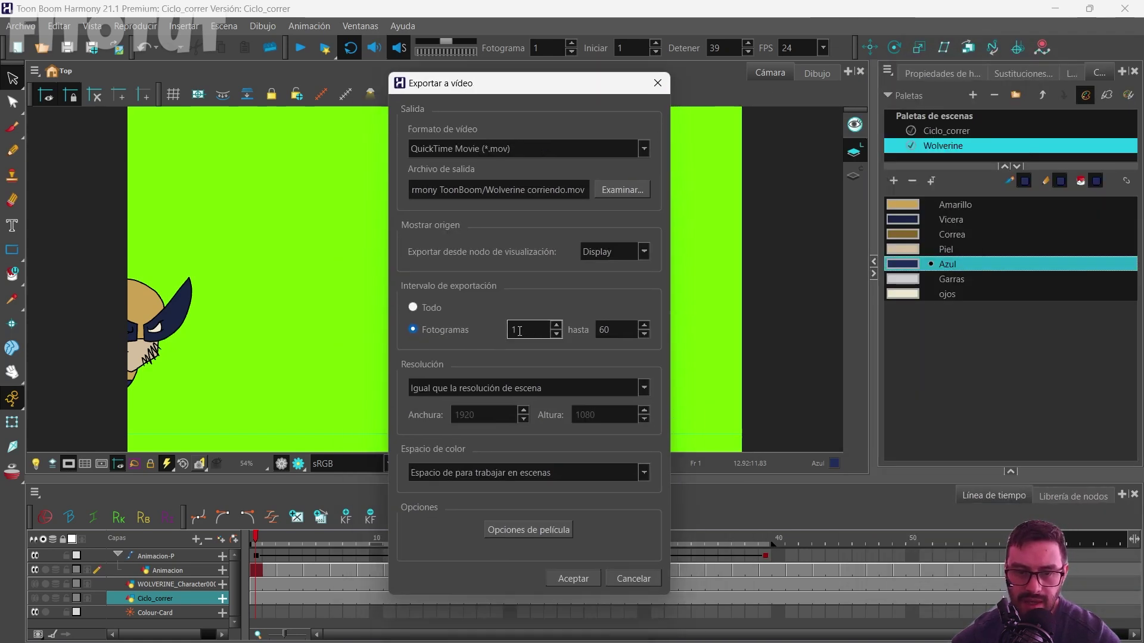
click(609, 330)
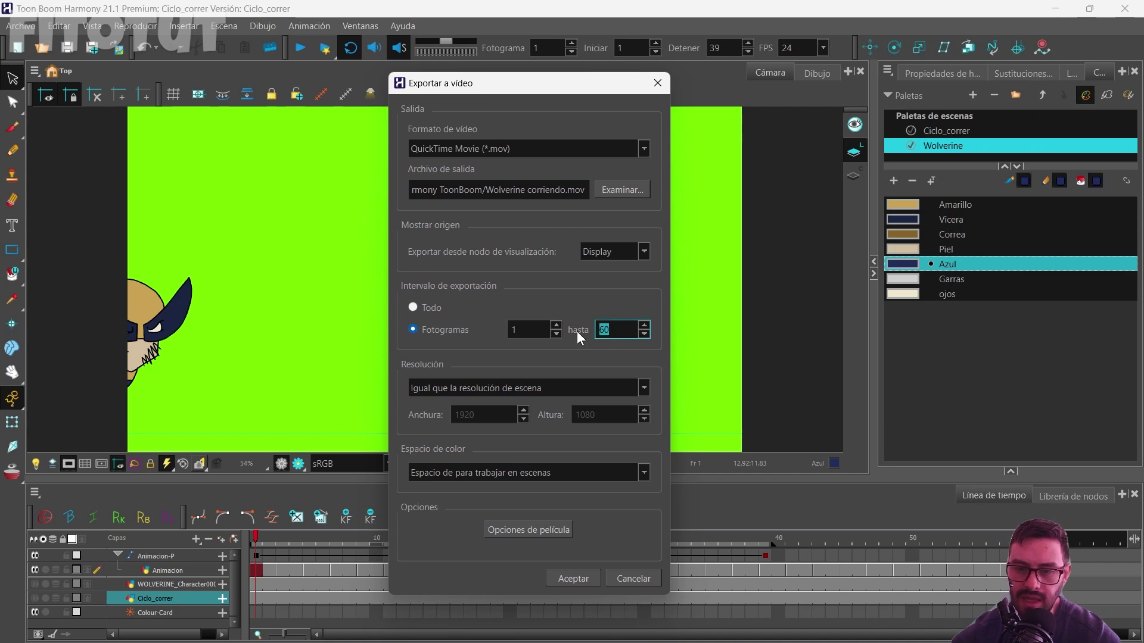
text(39)
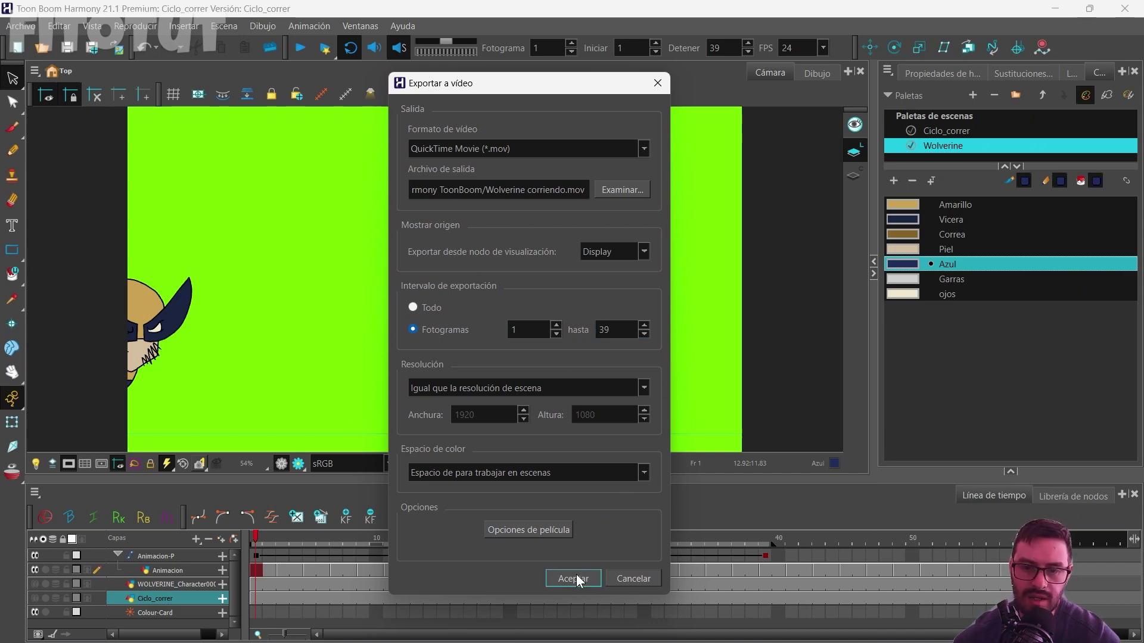
click(576, 574)
Open the exported Wolverine corriendo video from its folder in the media player and play it several times.
mouse_move(555, 626)
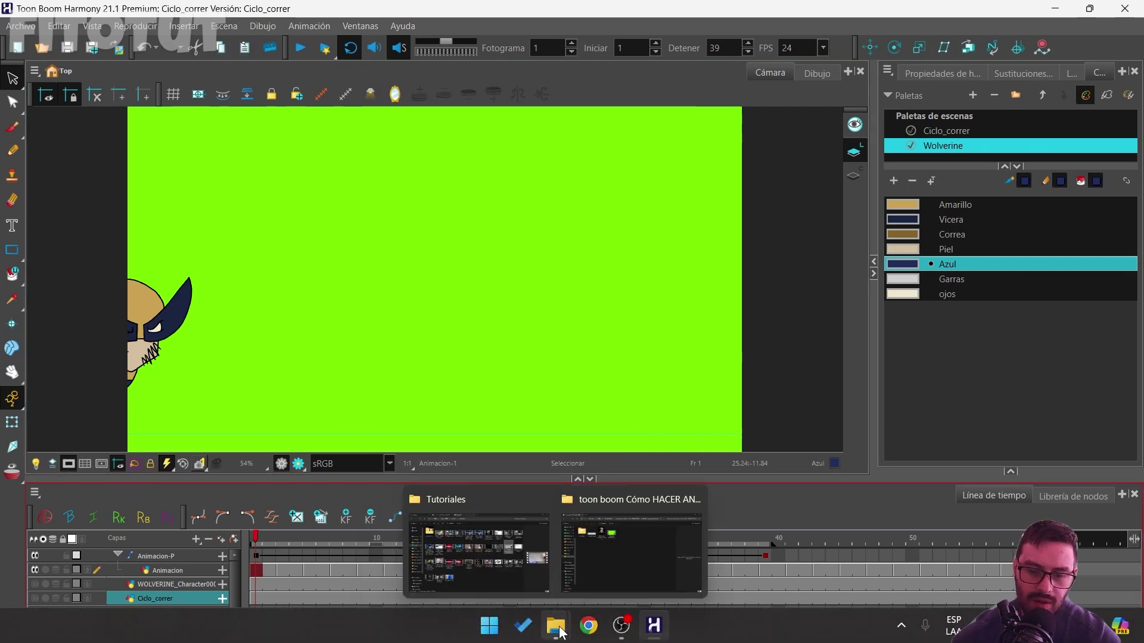
click(676, 566)
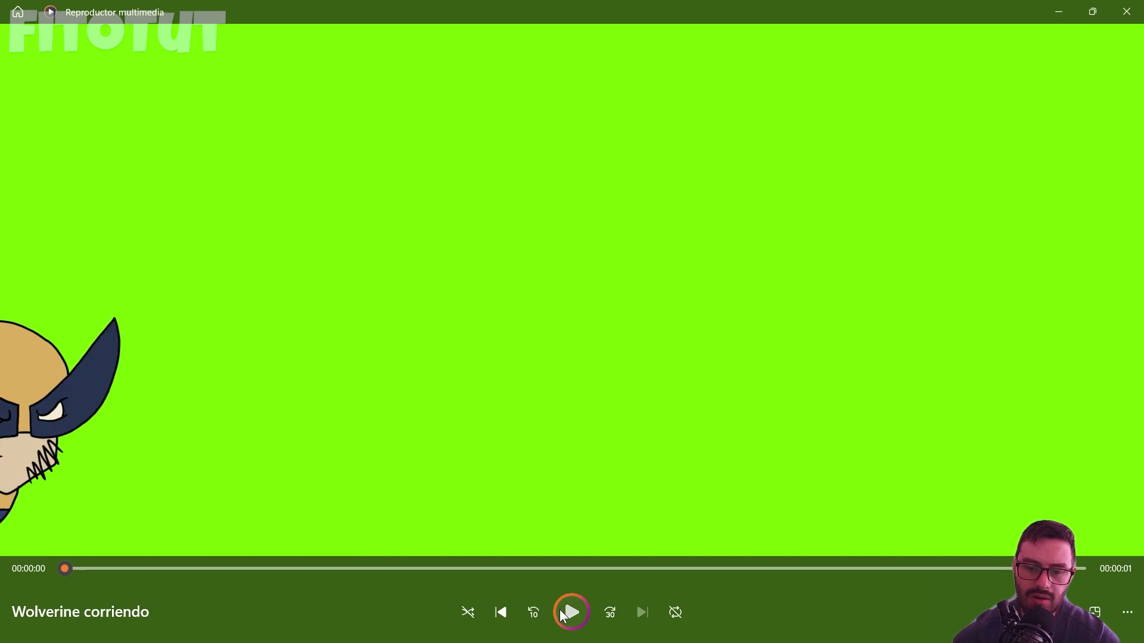
click(571, 612)
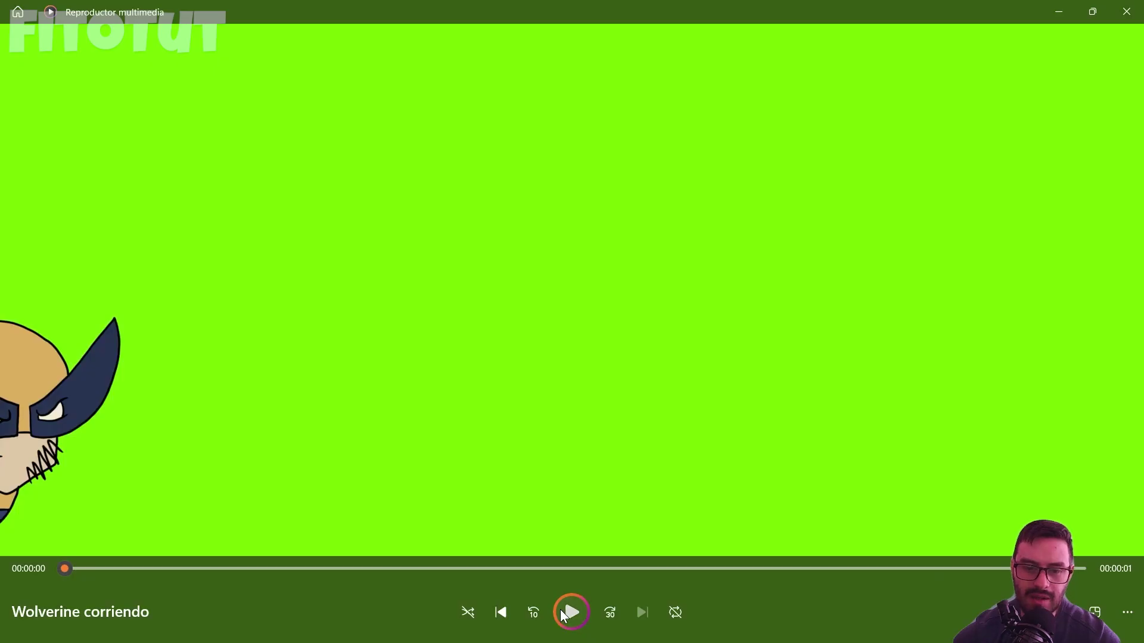
click(560, 609)
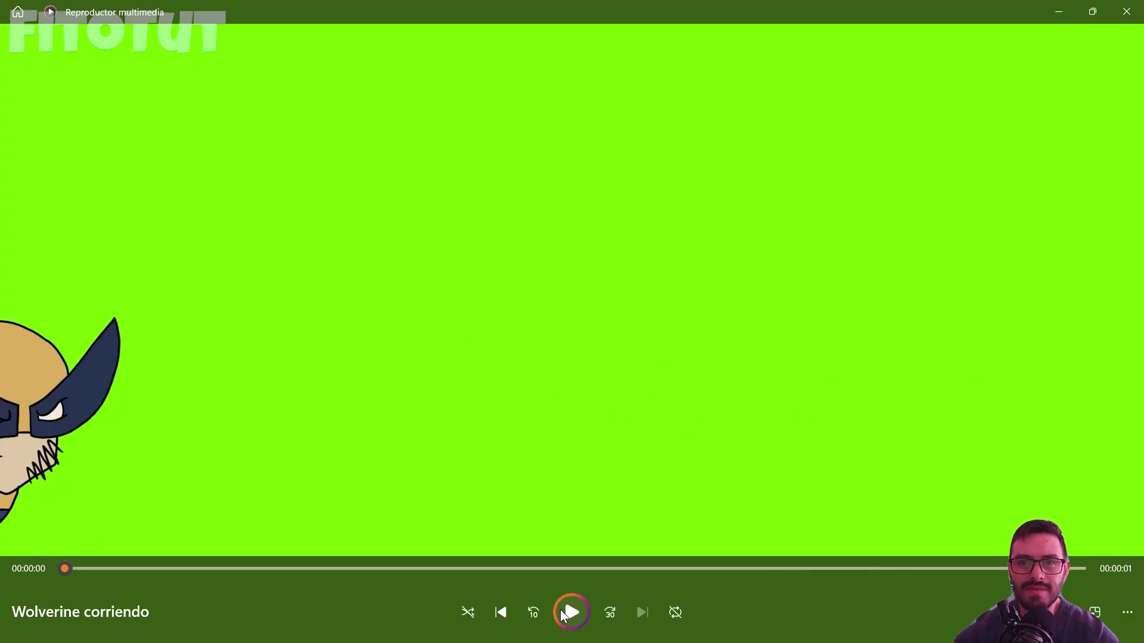
click(560, 610)
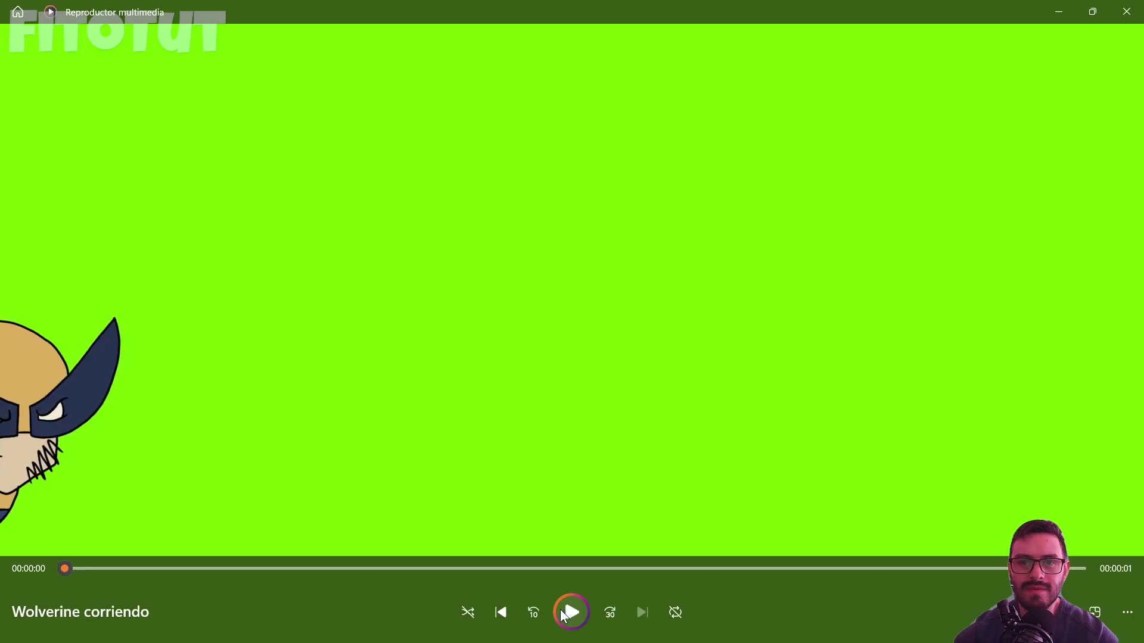